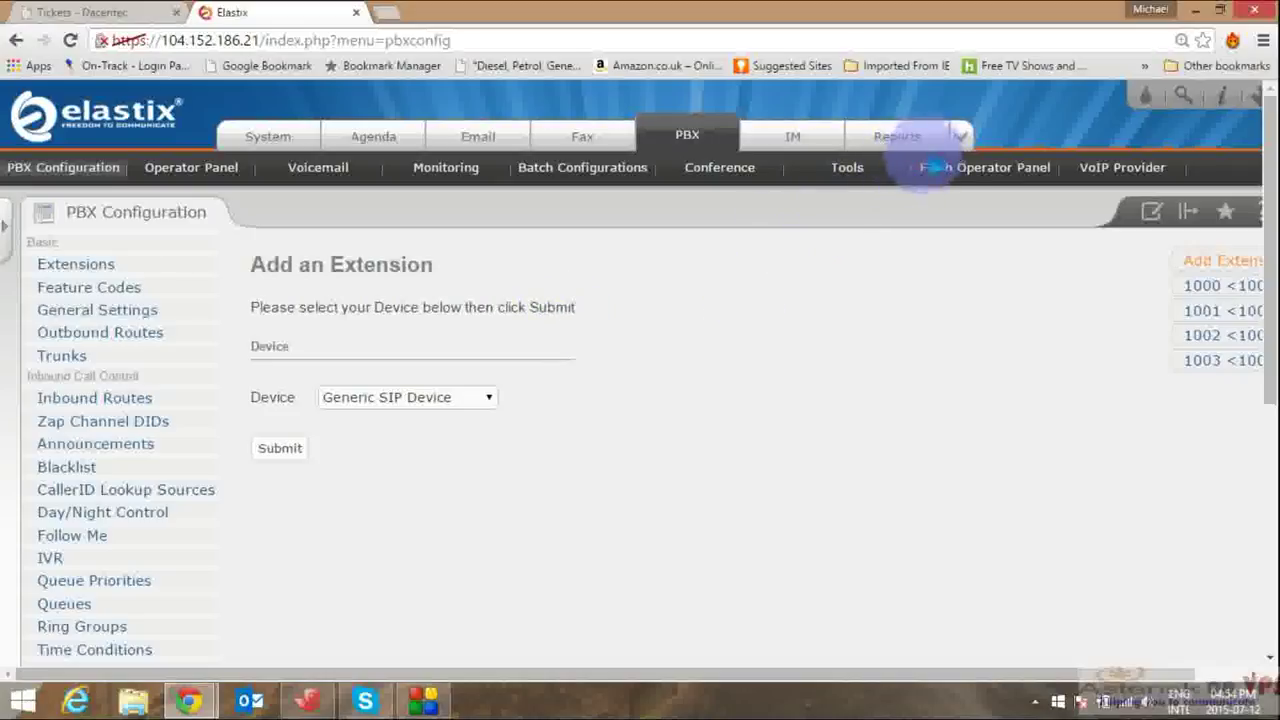
Step: Install the Call Center 2.2.0-10 addon from the Addons market
{"action": "left_click", "coordinate": [962, 140]}
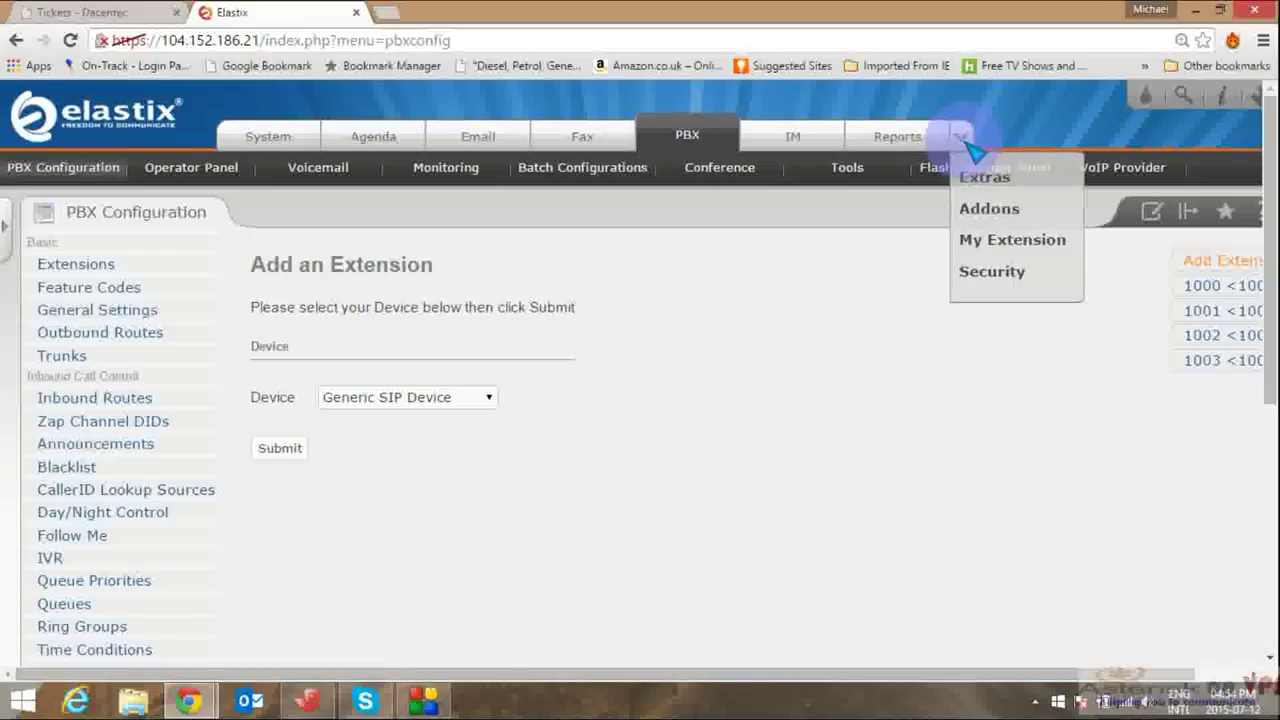
{"action": "left_click", "coordinate": [993, 210]}
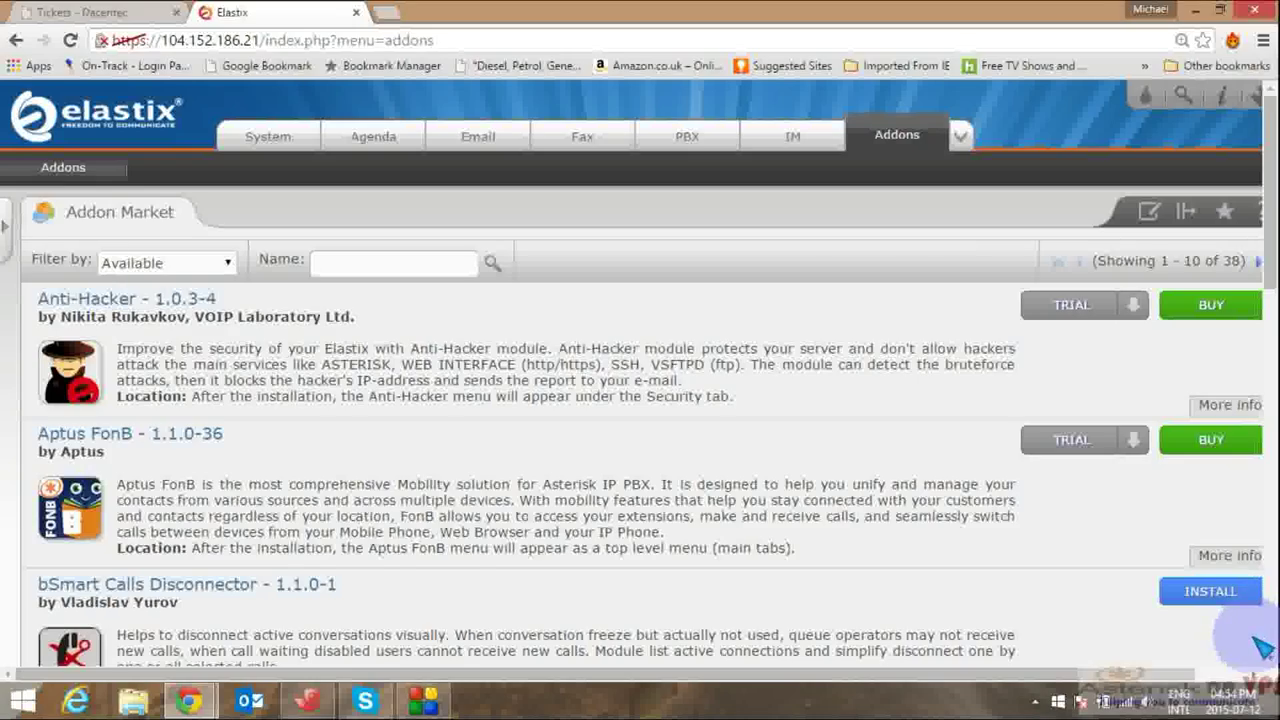
{"action": "scroll", "coordinate": [1262, 648], "scroll_direction": "down", "scroll_amount": 3}
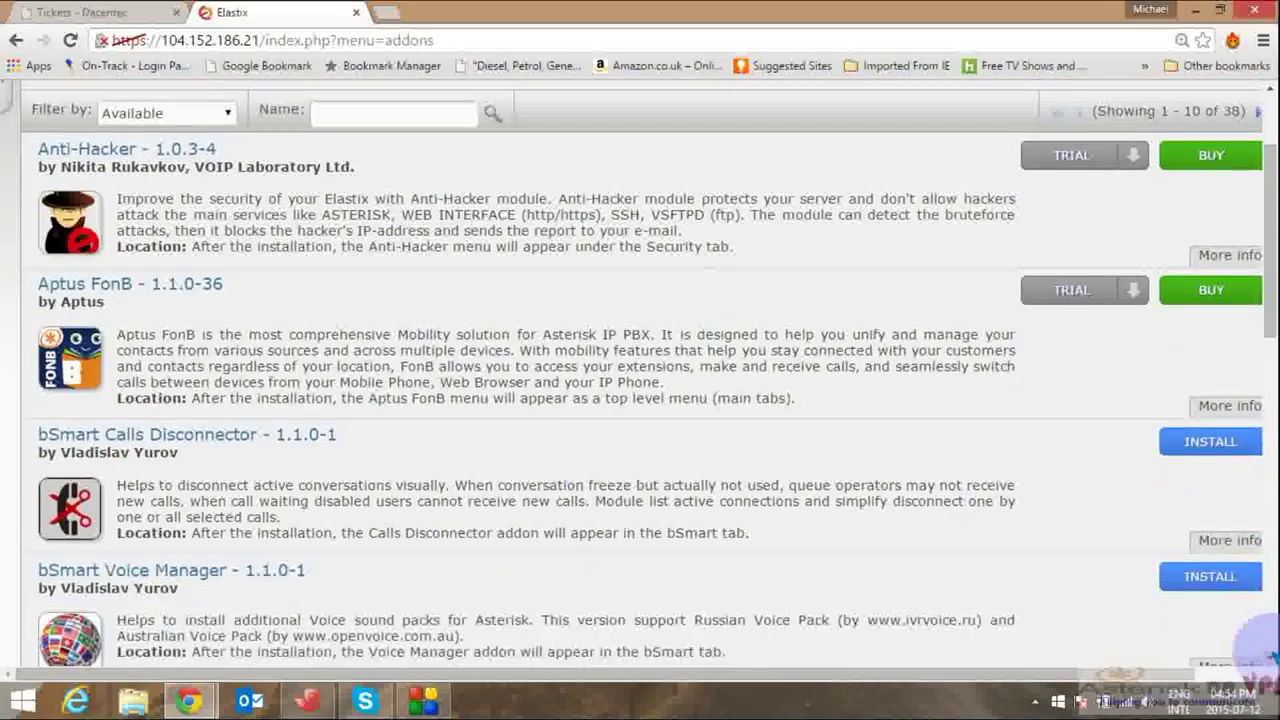
{"action": "scroll", "coordinate": [1265, 655], "scroll_direction": "down", "scroll_amount": 4}
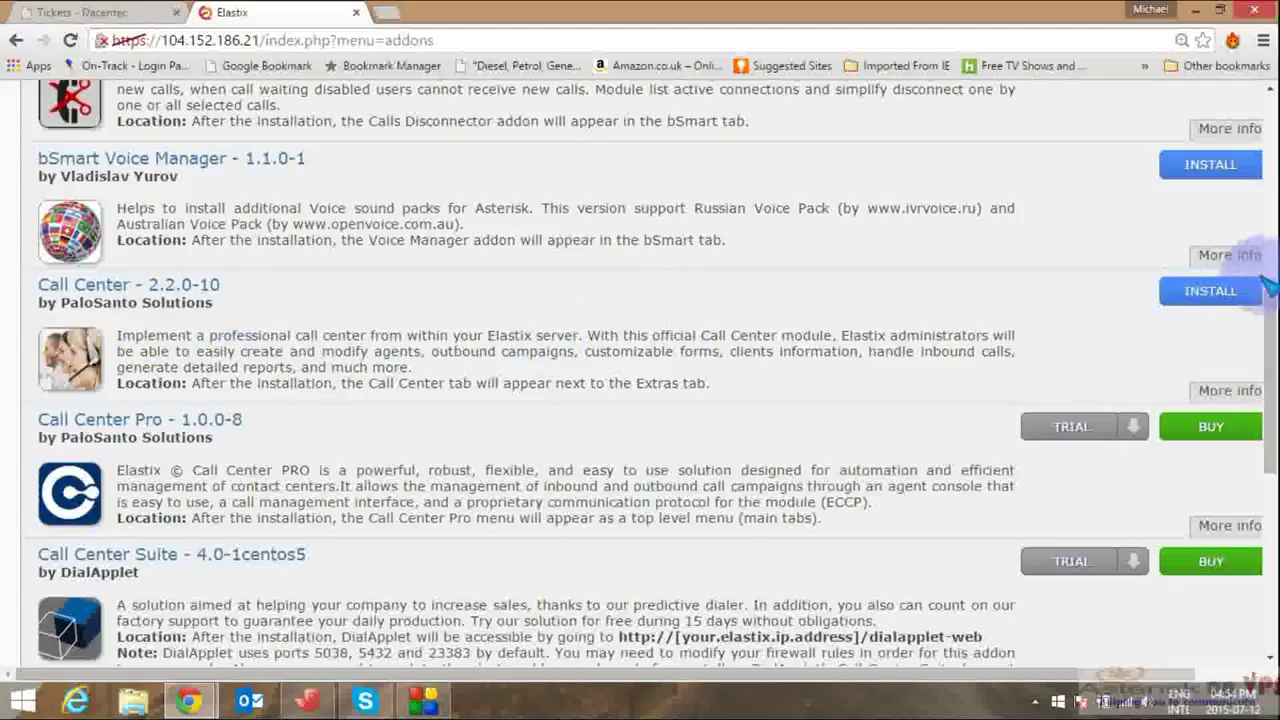
{"action": "left_click", "coordinate": [1222, 296]}
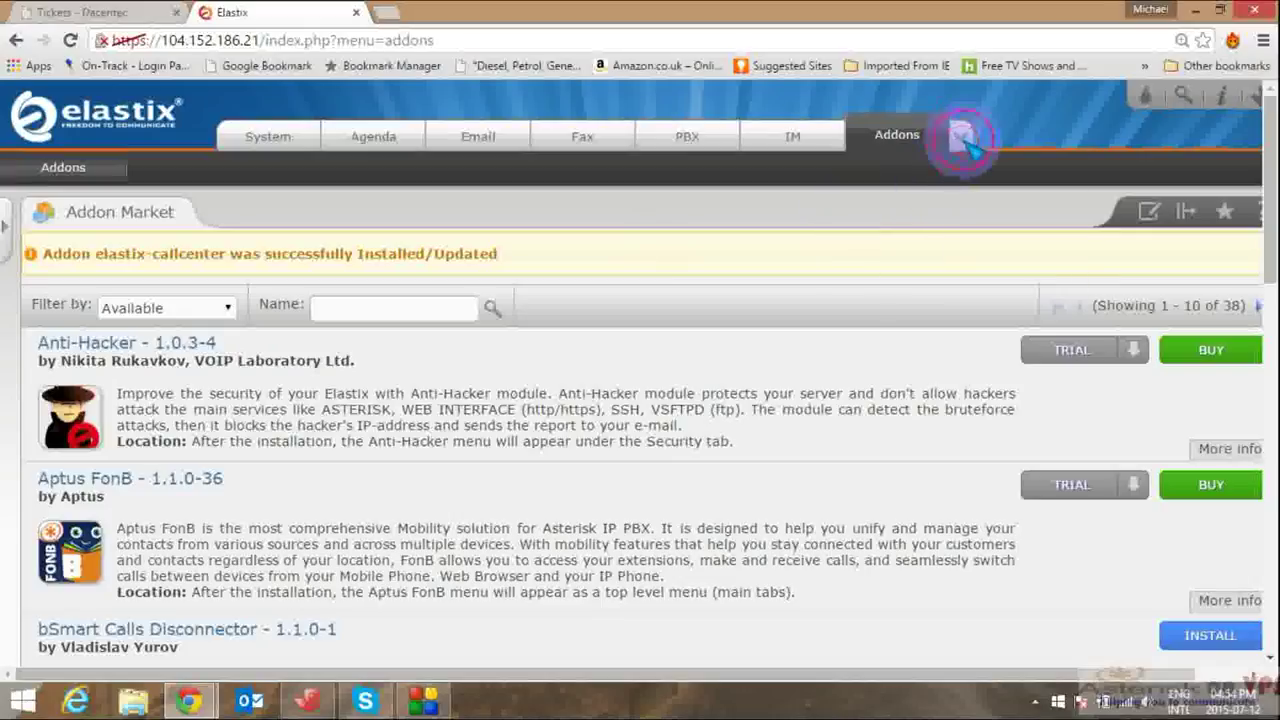
Step: Refresh the PBX tab and open the new Call Center module's Agent Console
{"action": "left_click", "coordinate": [962, 140]}
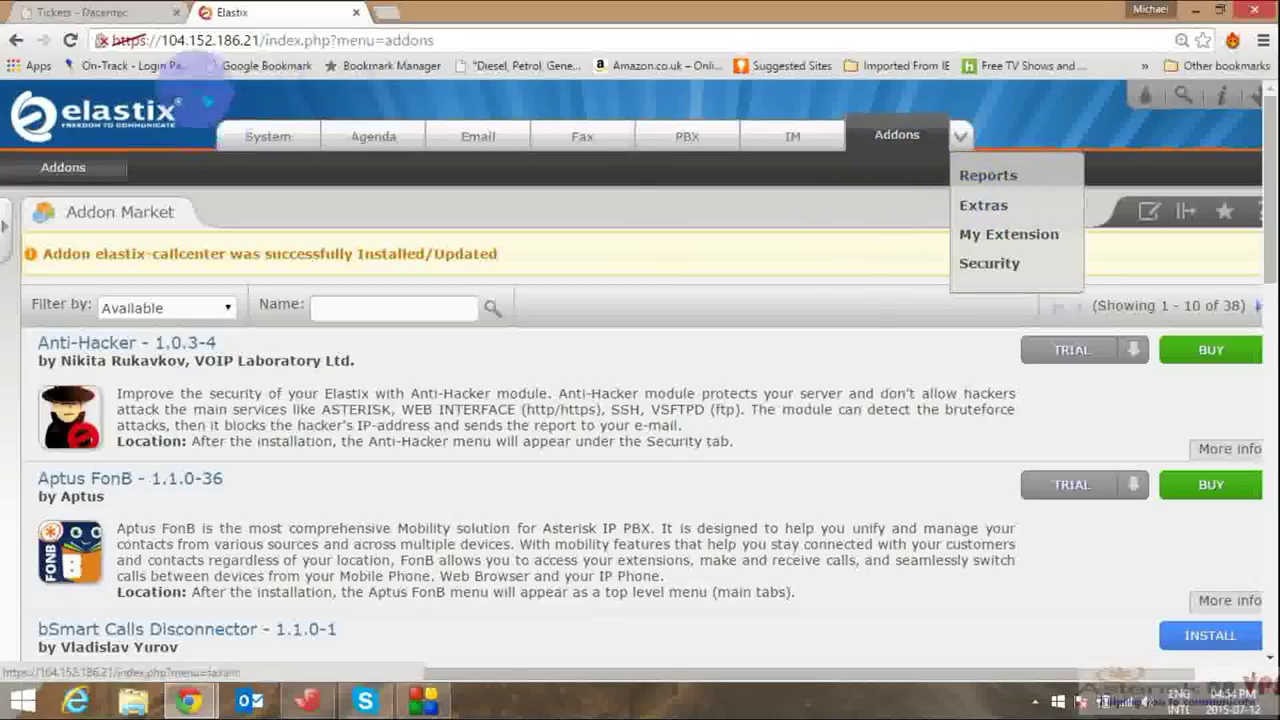
{"action": "left_click", "coordinate": [692, 147]}
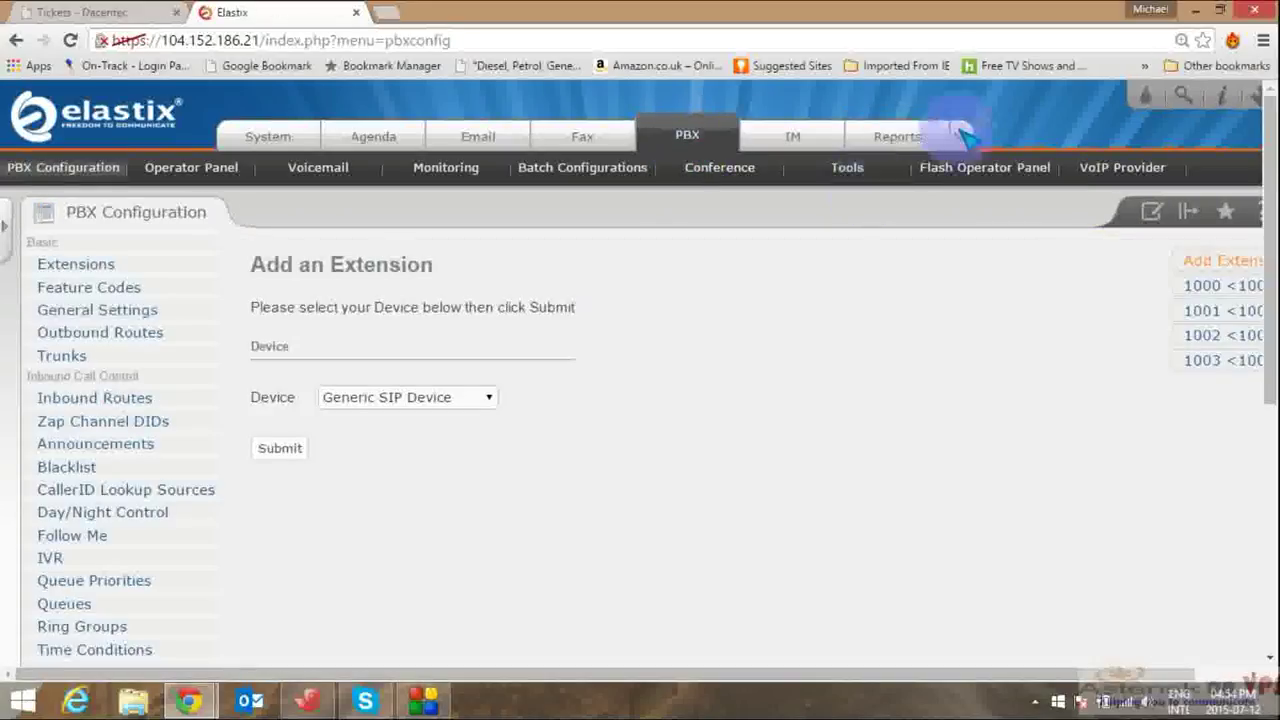
{"action": "left_click", "coordinate": [963, 137]}
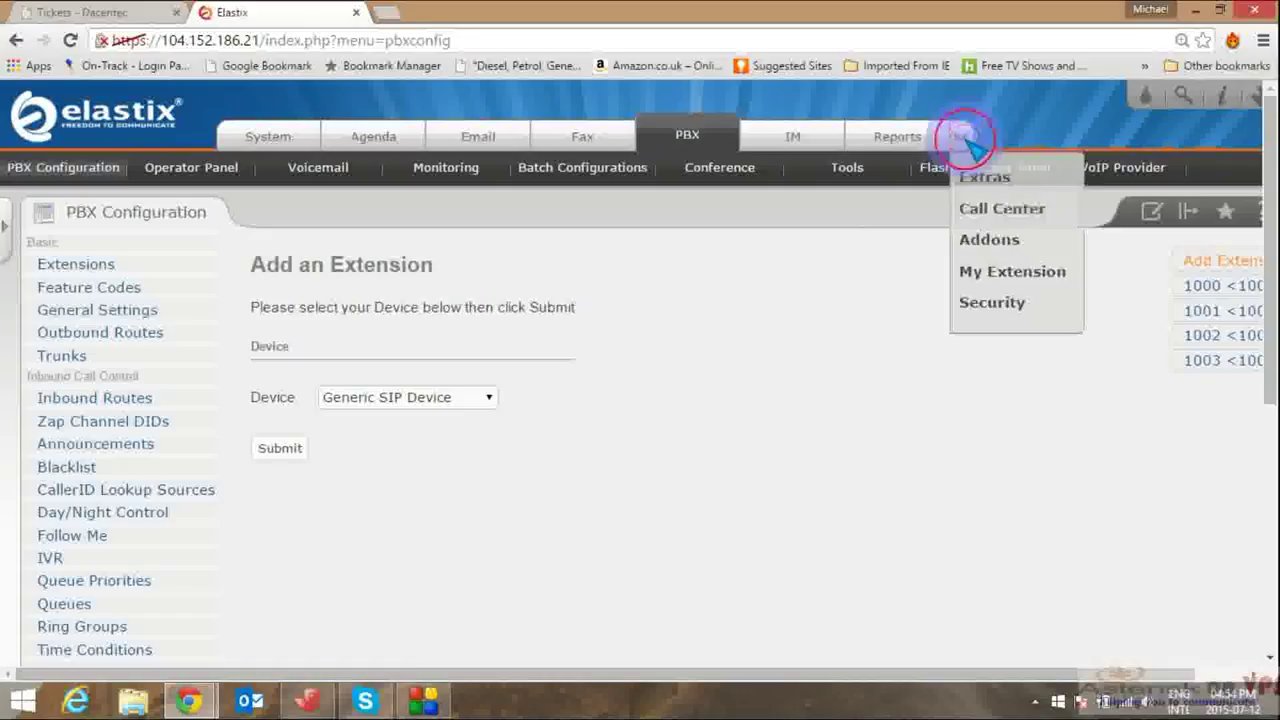
{"action": "left_click", "coordinate": [1001, 210]}
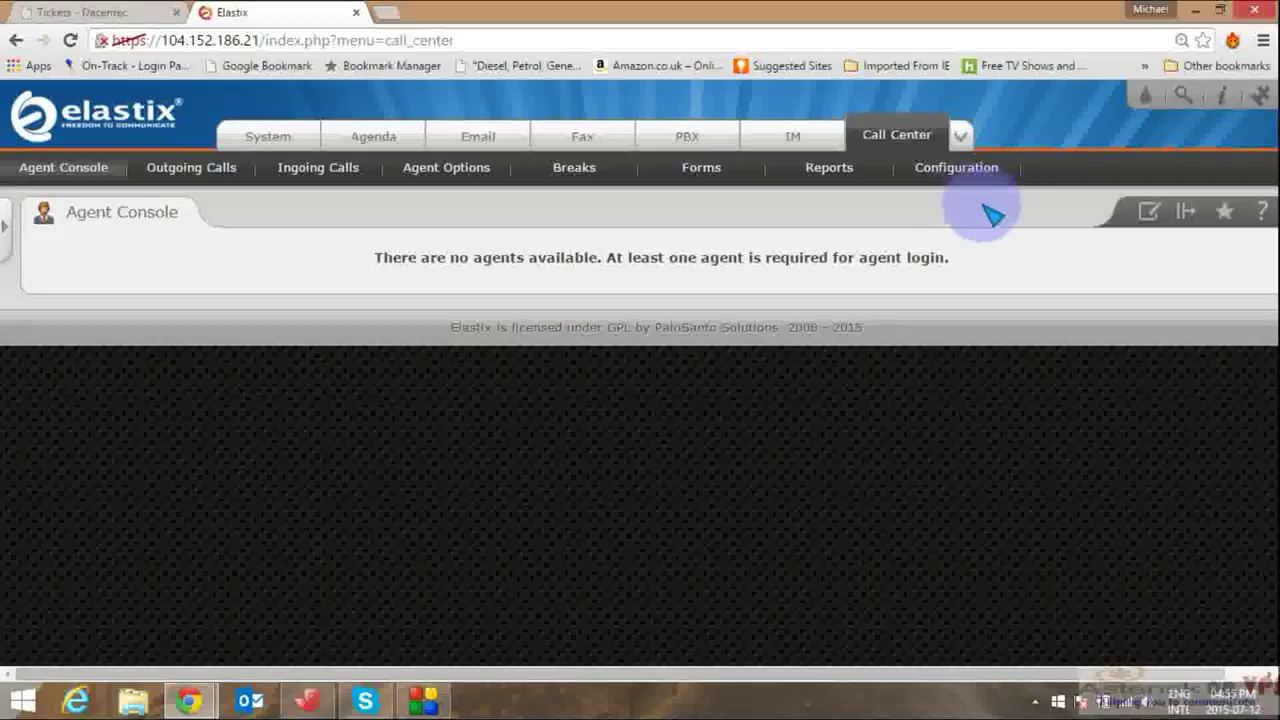
Step: Enter Asterisk login admin and its password in the Call Center Configuration
{"action": "left_click", "coordinate": [962, 175]}
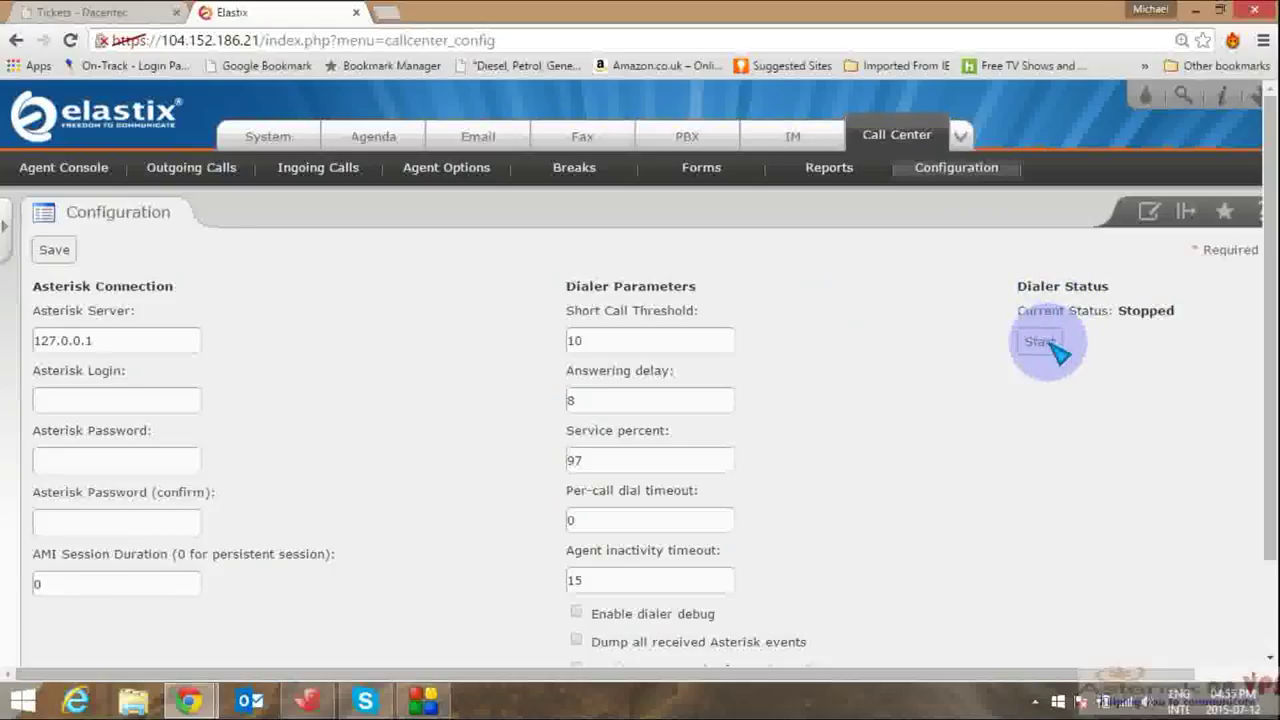
{"action": "left_click", "coordinate": [137, 457]}
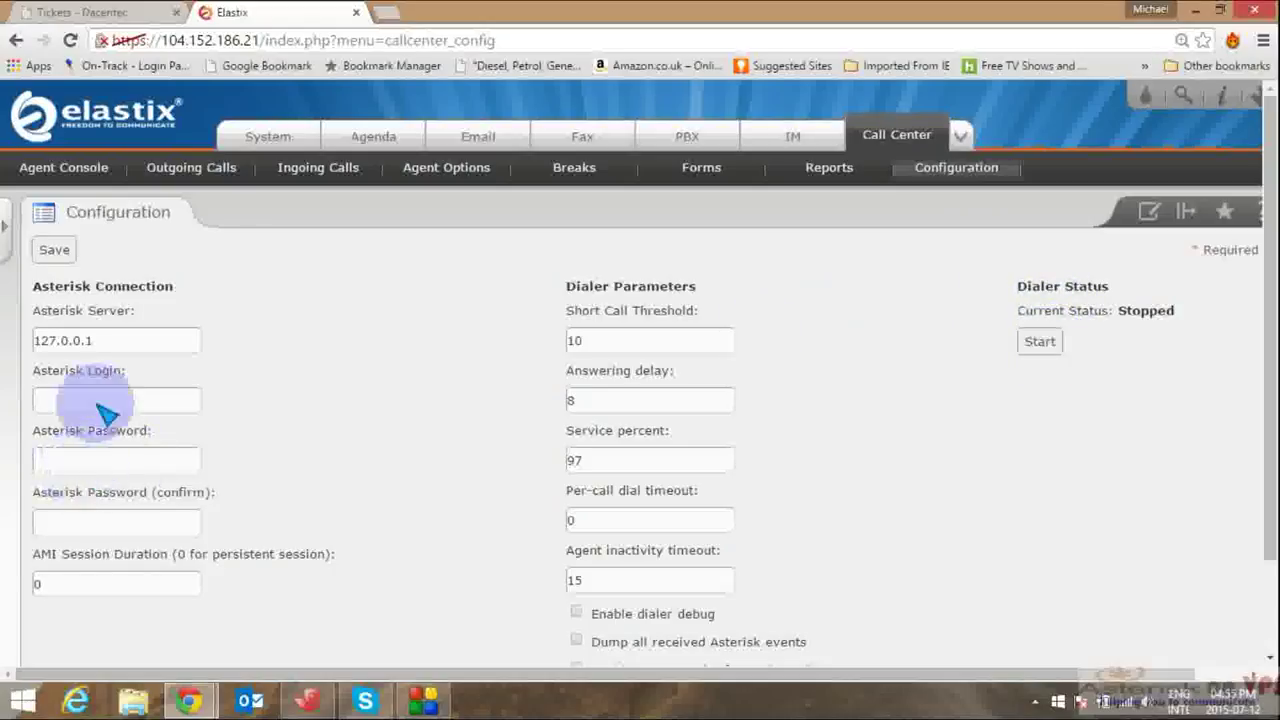
{"action": "left_click", "coordinate": [106, 411]}
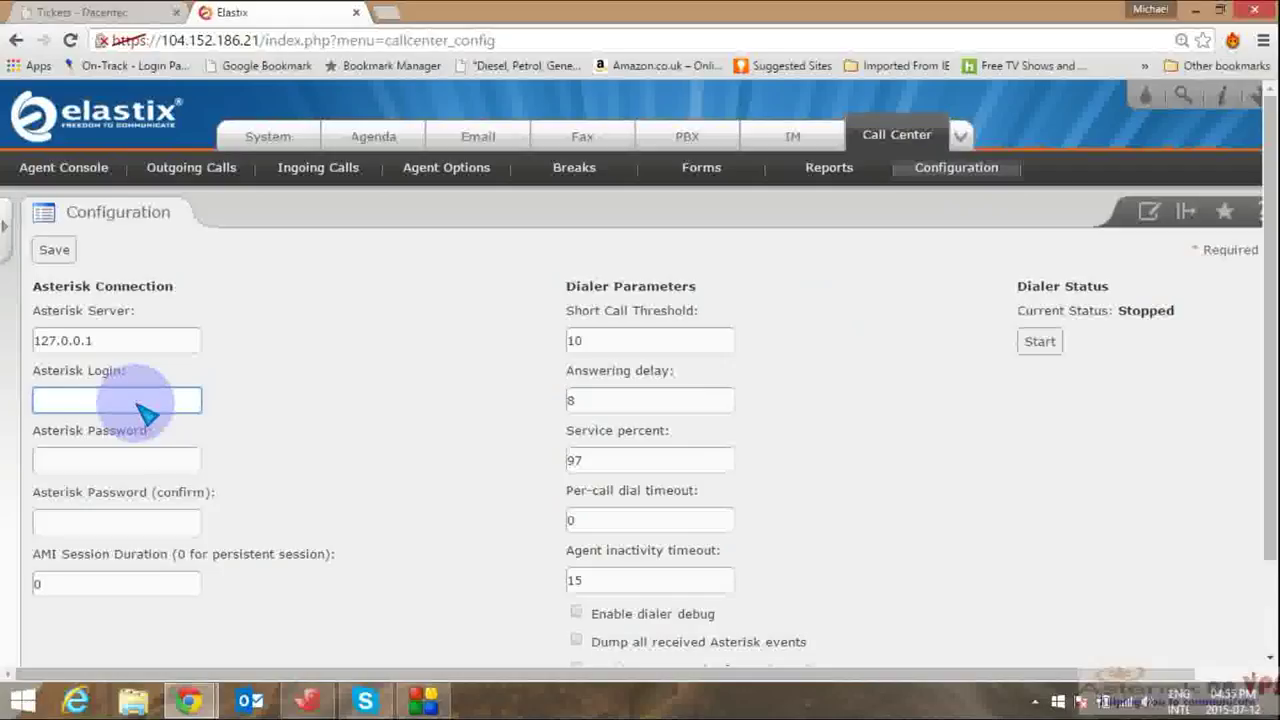
{"action": "type", "text": "admin"}
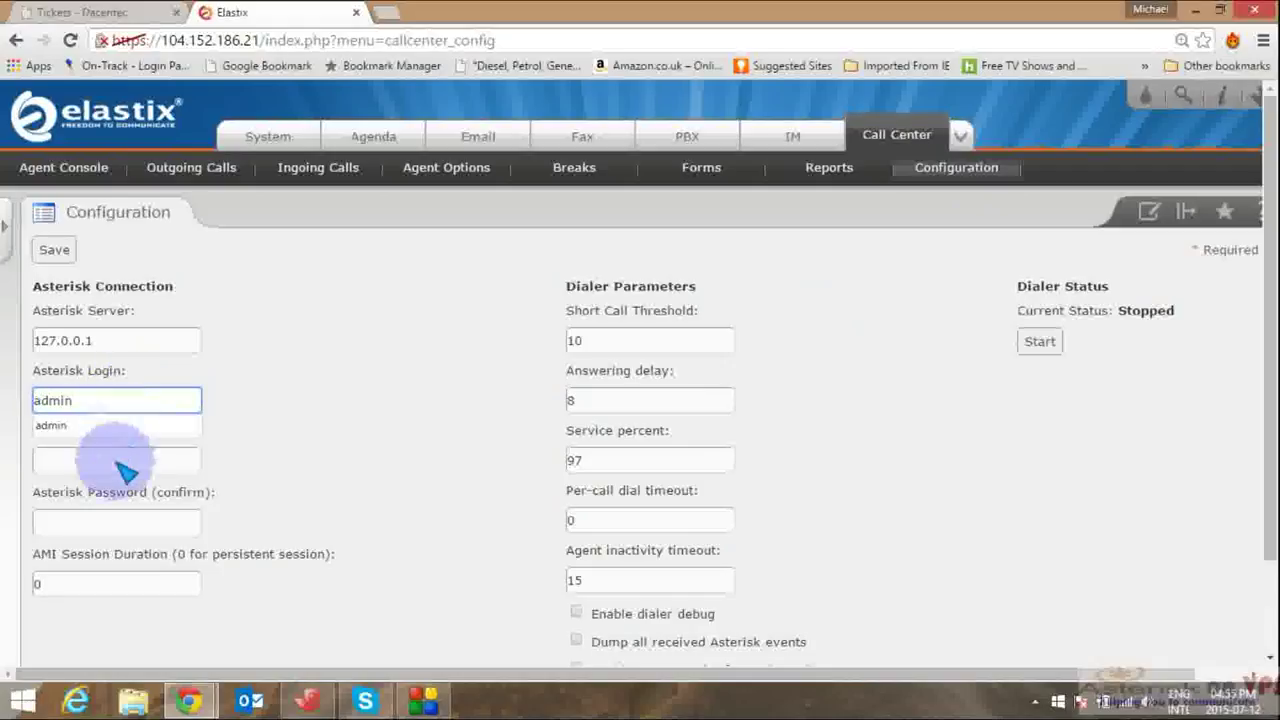
{"action": "left_click", "coordinate": [110, 463]}
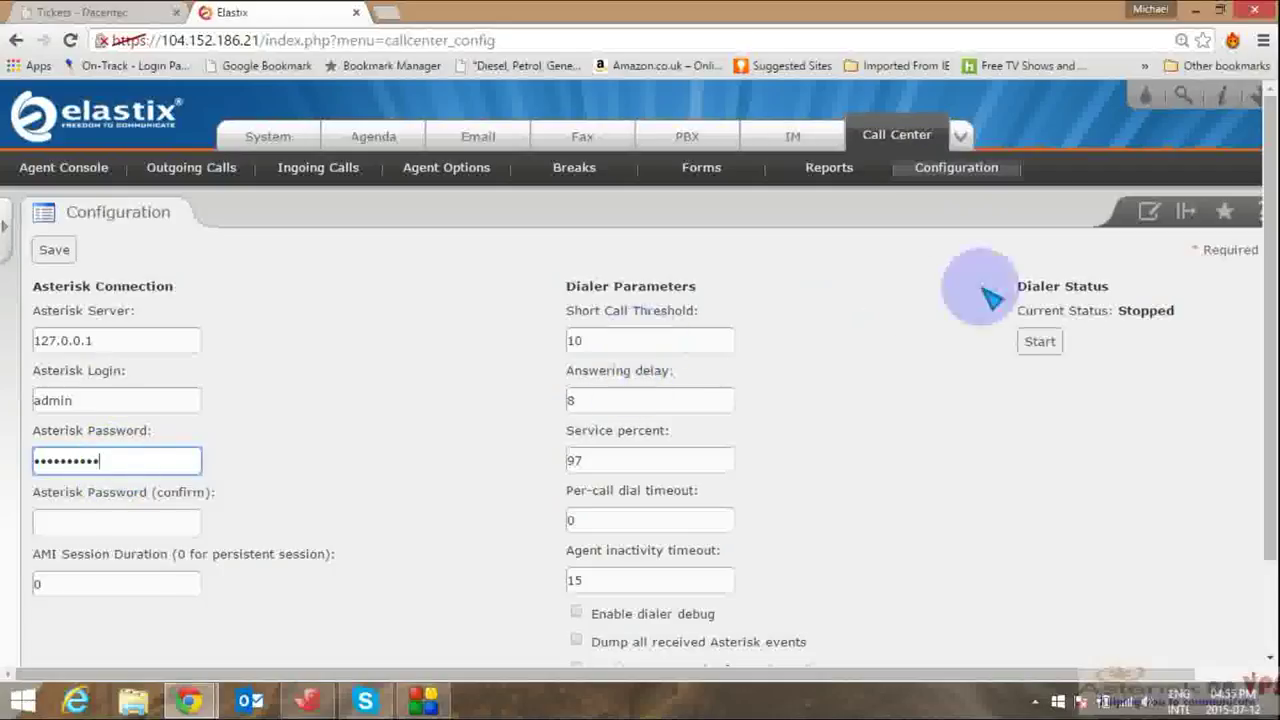
Step: Confirm the Asterisk password and start the dialer so it shows Running
{"action": "left_click", "coordinate": [1042, 345]}
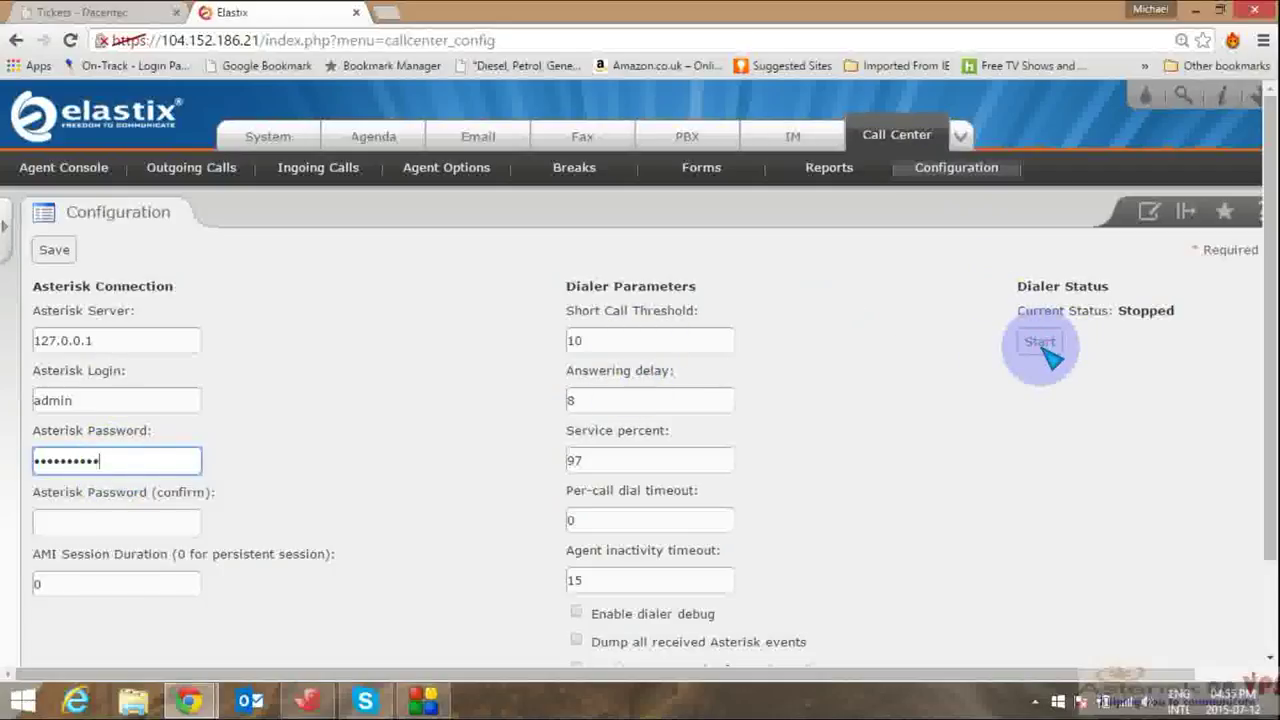
{"action": "left_click", "coordinate": [150, 537]}
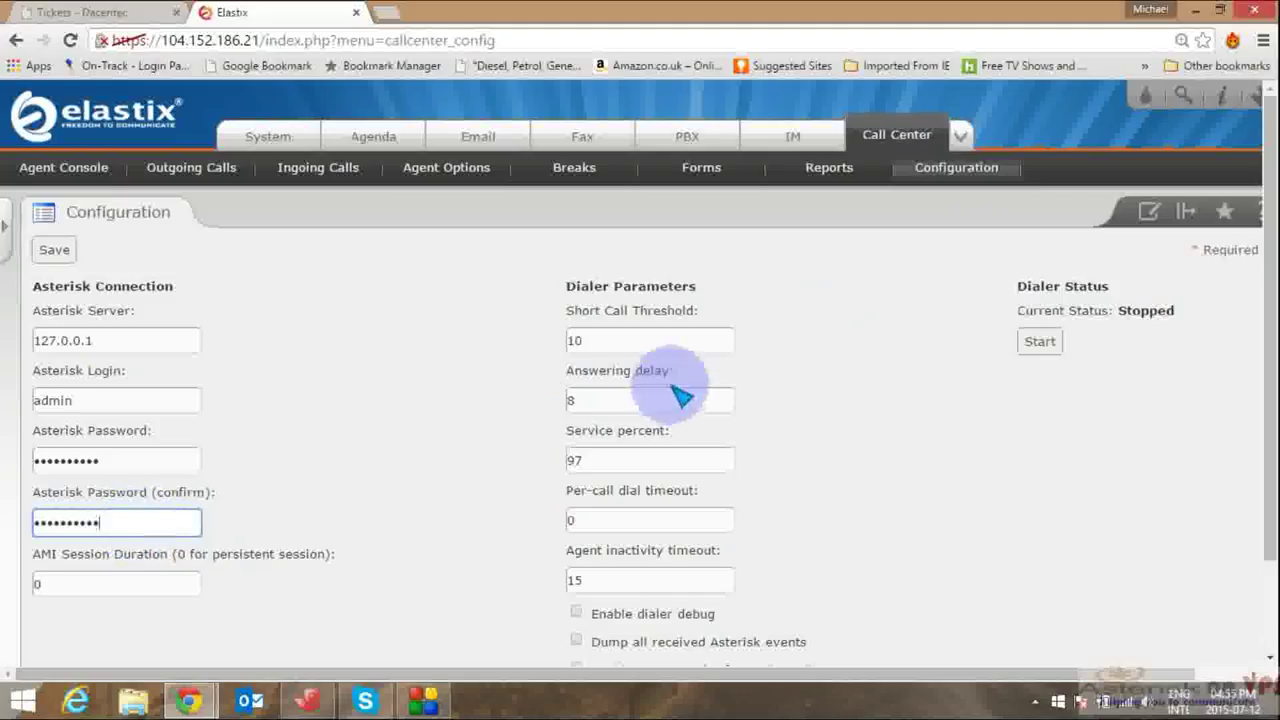
{"action": "left_click", "coordinate": [1045, 341]}
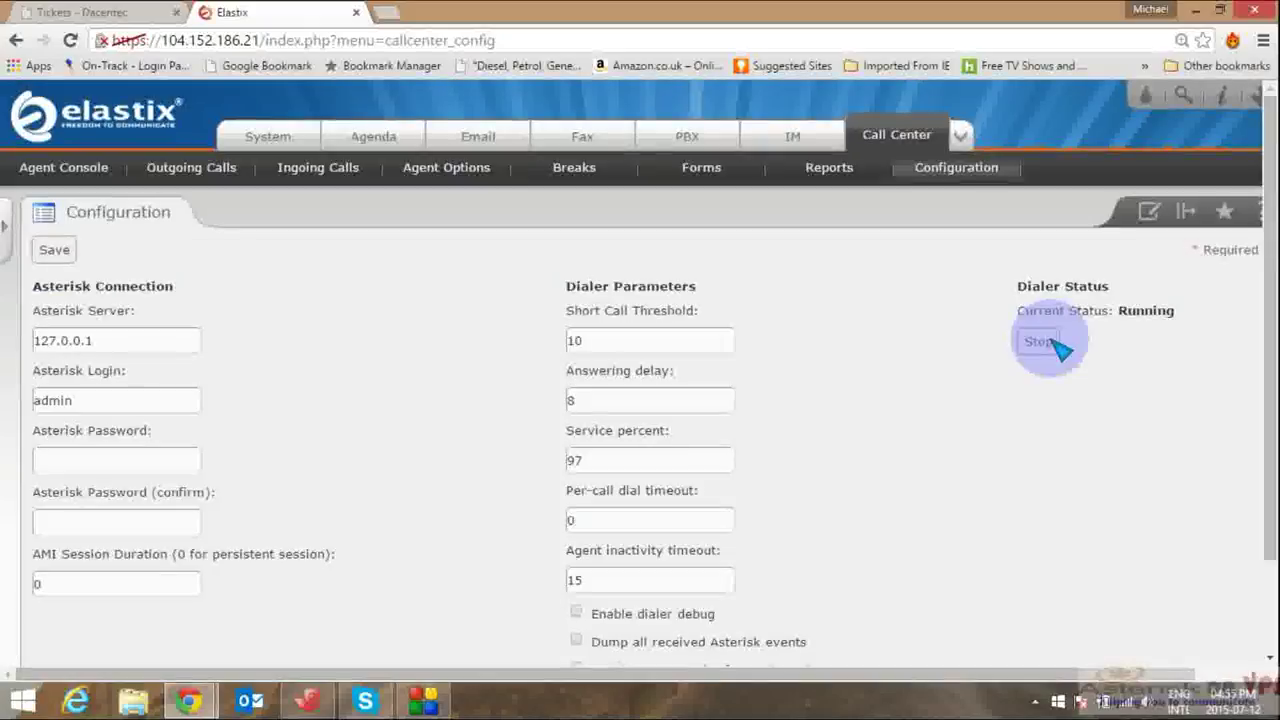
Step: Re-enter and confirm the Asterisk password, save the configuration, and view the System Dashboard
{"action": "left_click", "coordinate": [127, 463]}
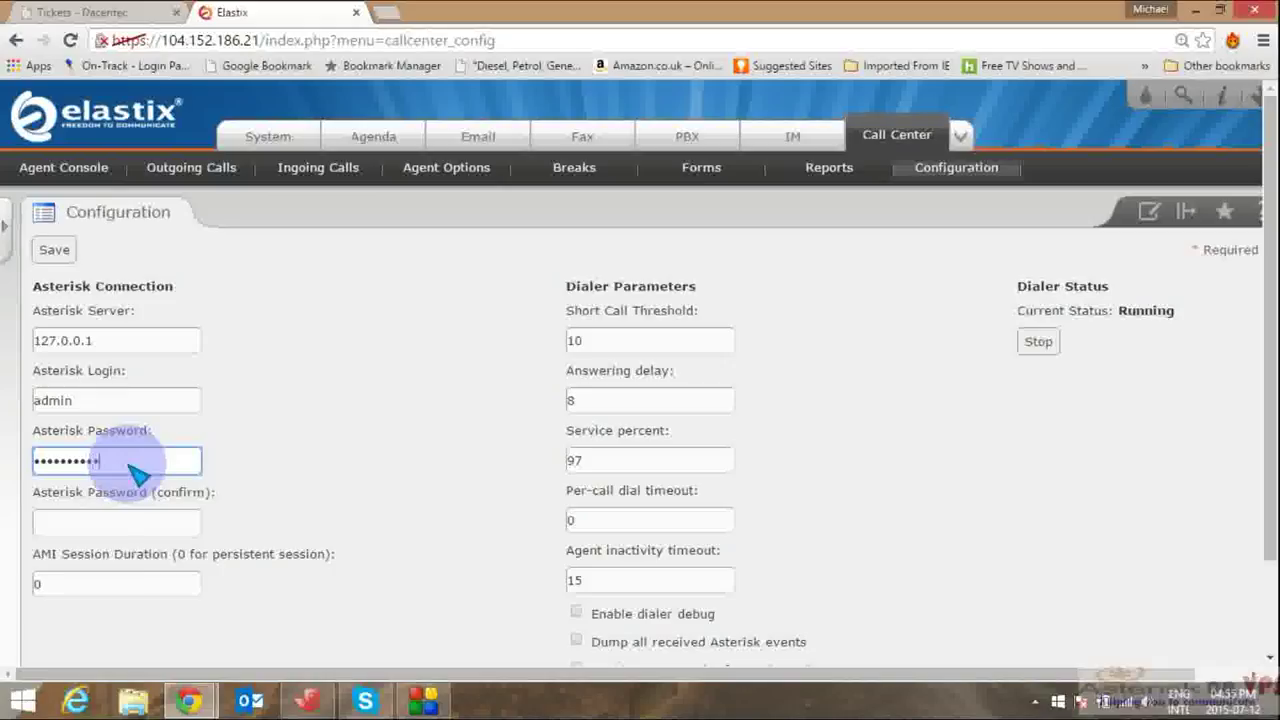
{"action": "left_click", "coordinate": [128, 532]}
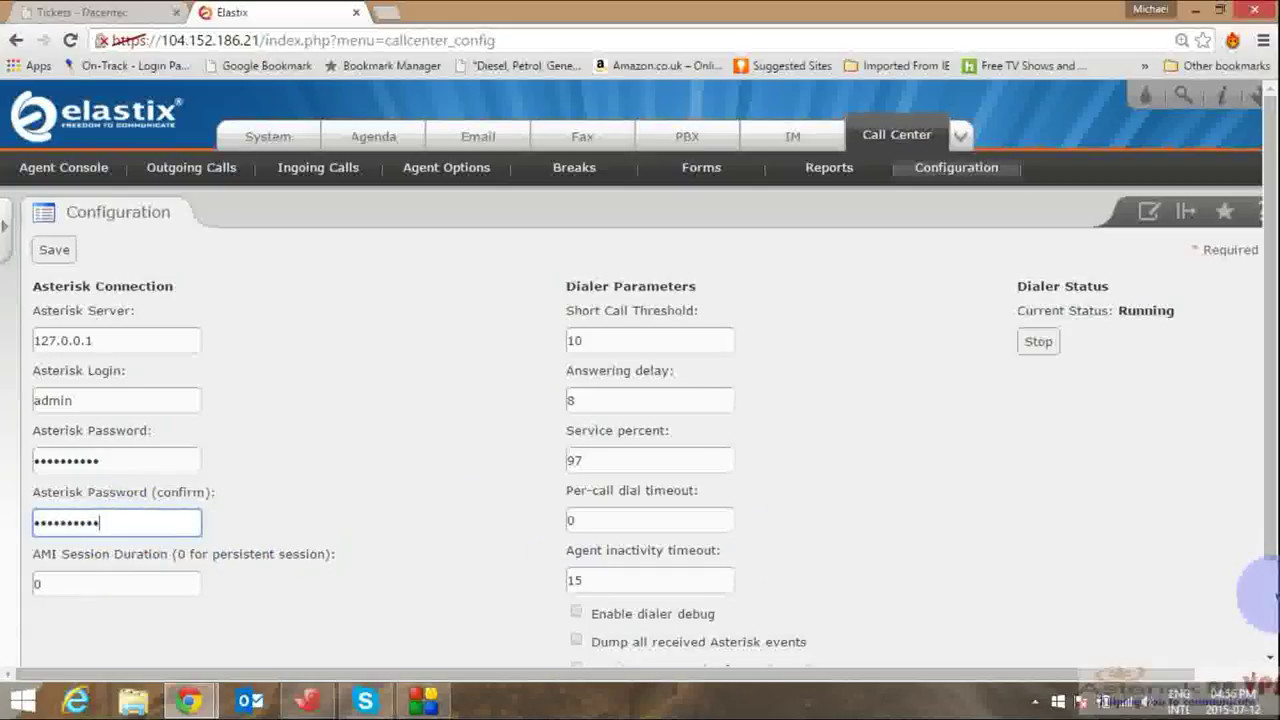
{"action": "scroll", "coordinate": [1265, 595], "scroll_direction": "down", "scroll_amount": 2}
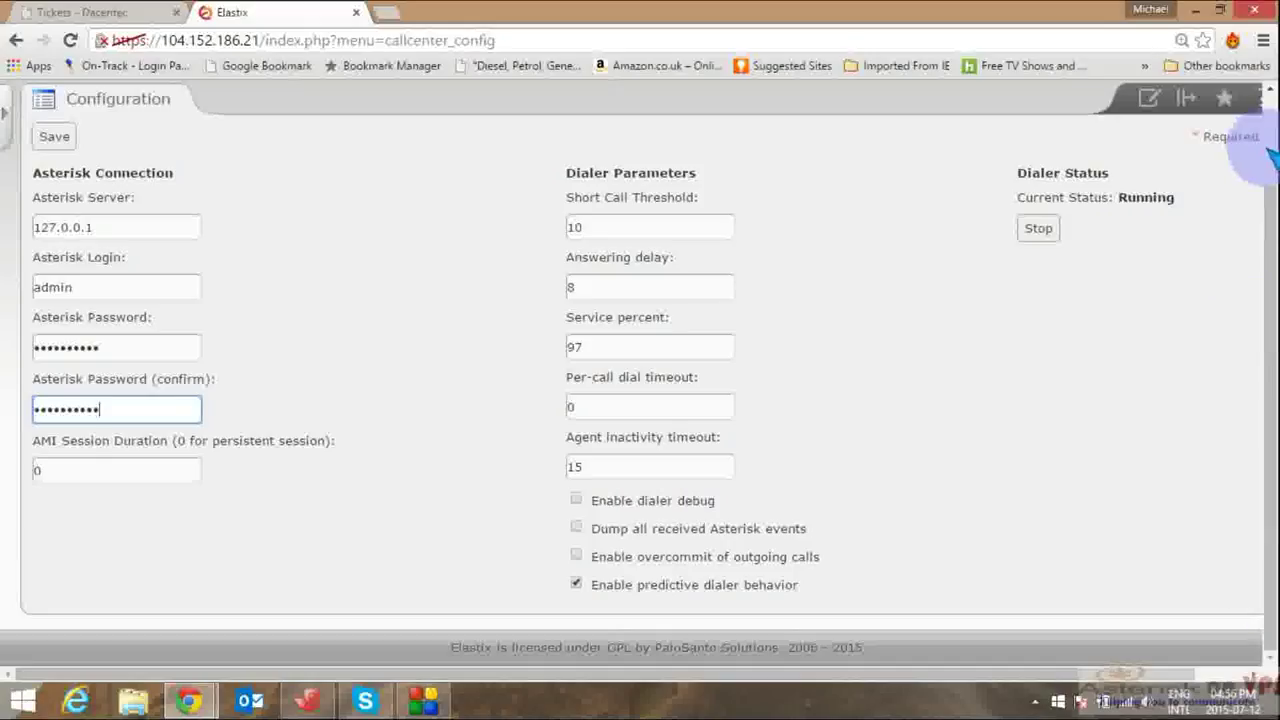
{"action": "scroll", "coordinate": [1262, 134], "scroll_direction": "up", "scroll_amount": 2}
{"action": "left_click", "coordinate": [57, 251]}
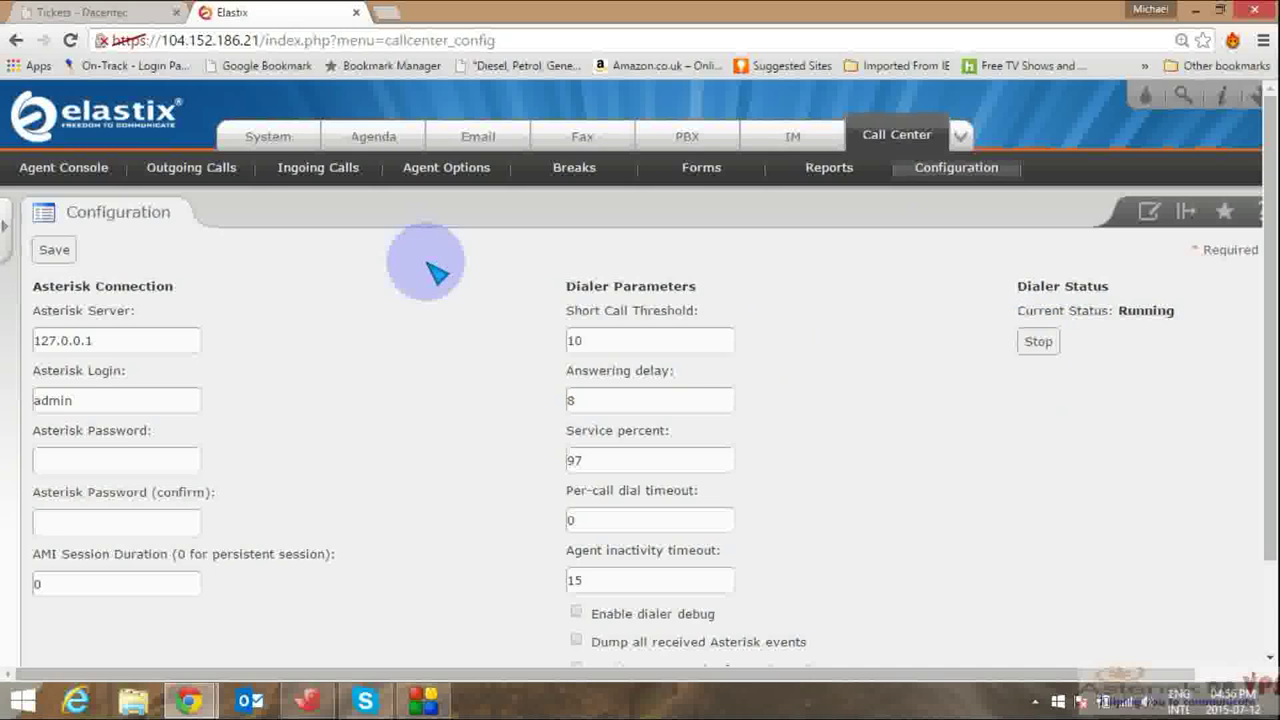
{"action": "left_click", "coordinate": [284, 141]}
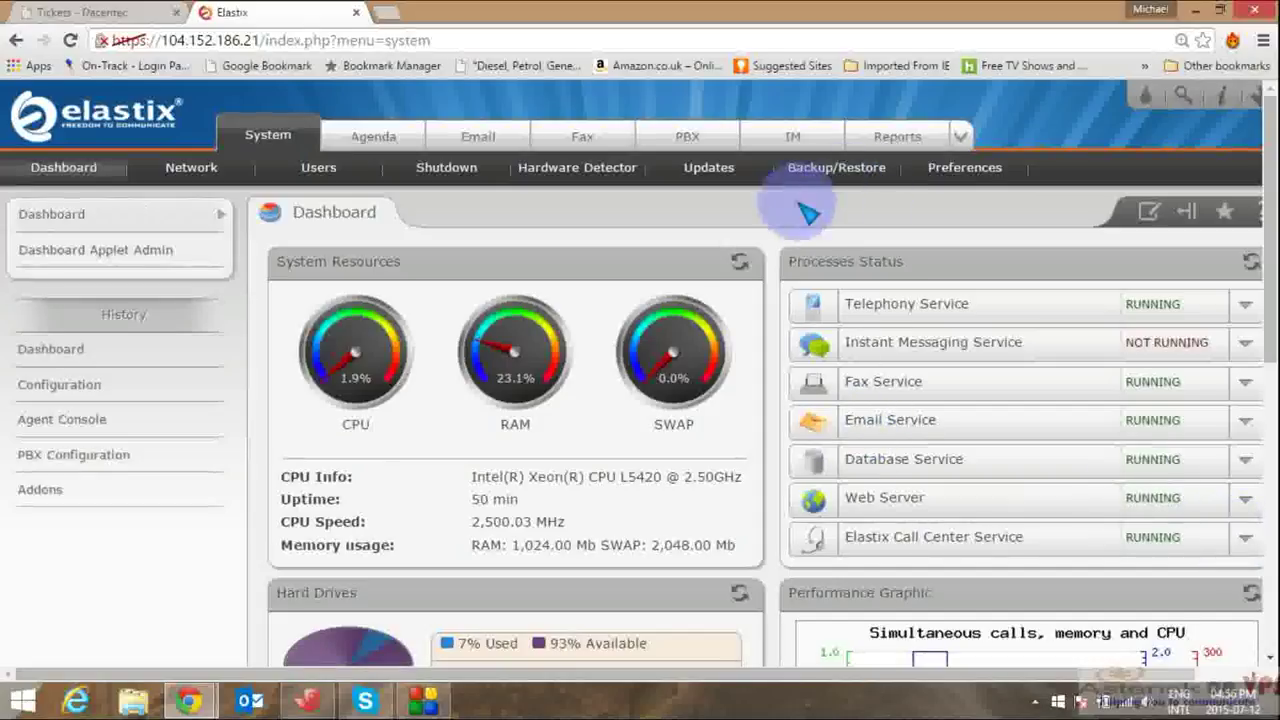
Step: Return to Call Center > Configuration, where the dialer status still reads Running
{"action": "left_click", "coordinate": [961, 136]}
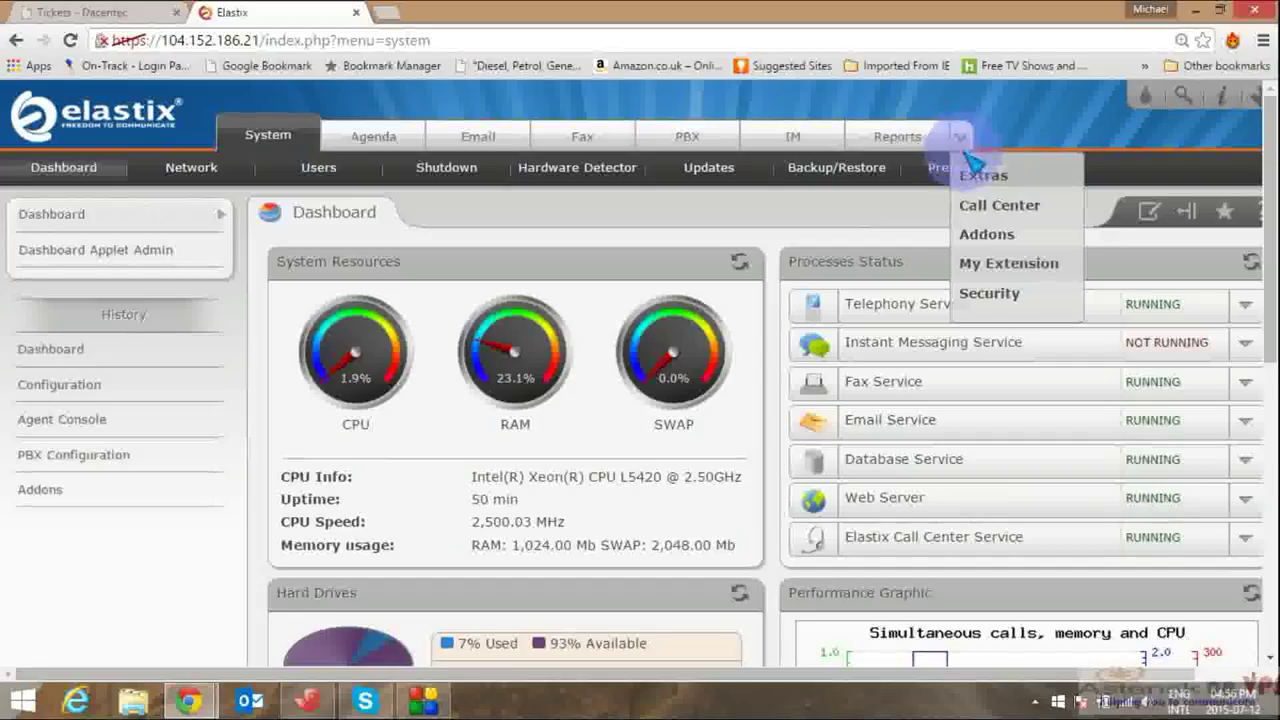
{"action": "left_click", "coordinate": [988, 206]}
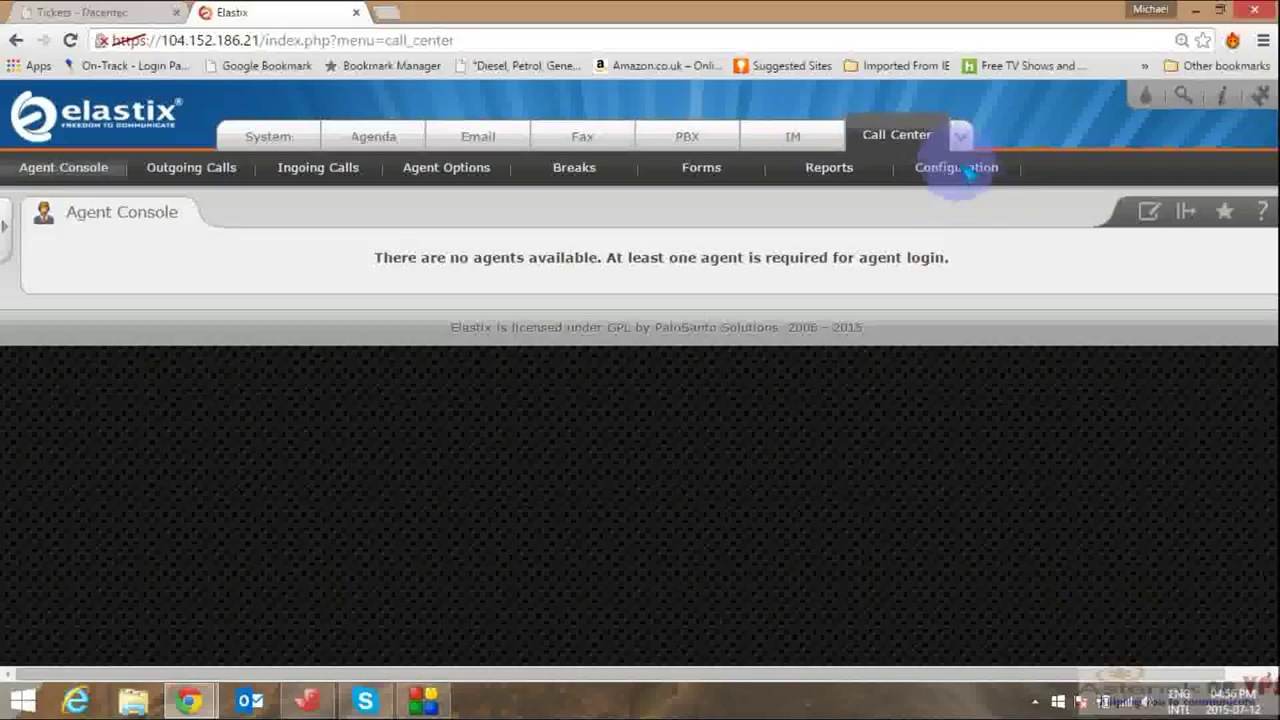
{"action": "left_click", "coordinate": [957, 175]}
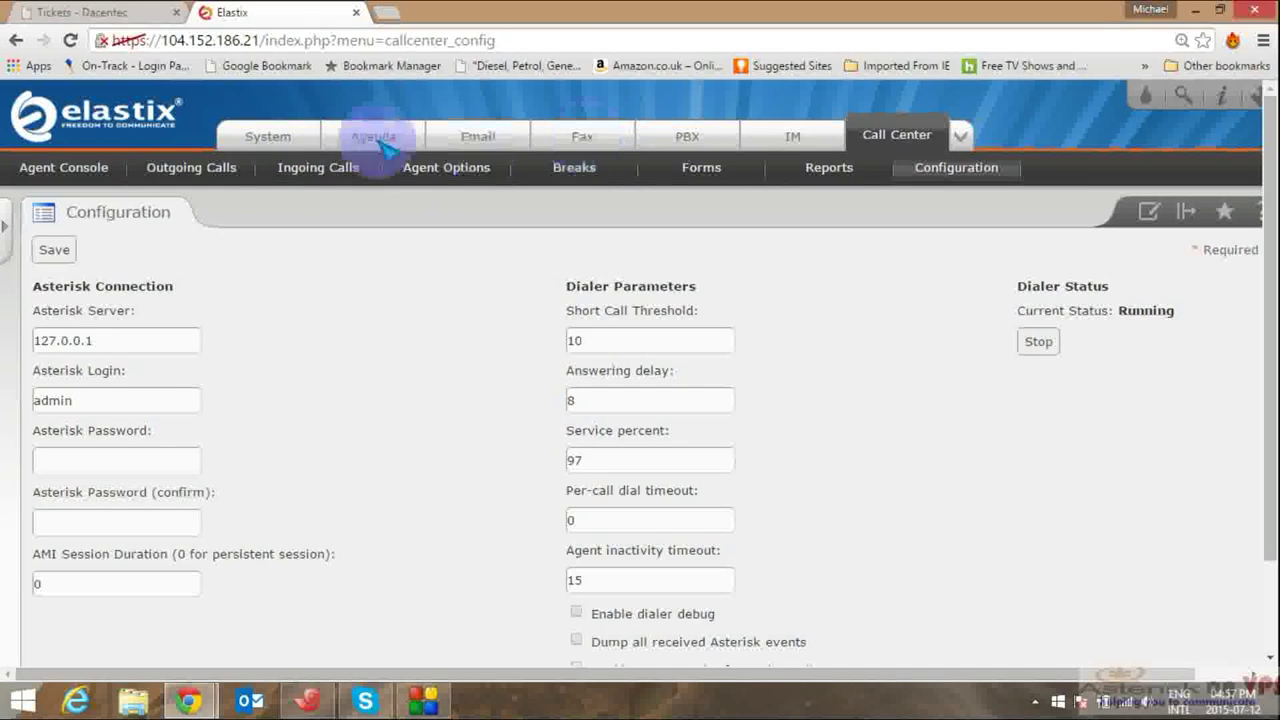
Step: Go to System > Users > Groups to list the Administrator, Operator and Extension groups
{"action": "left_click", "coordinate": [270, 141]}
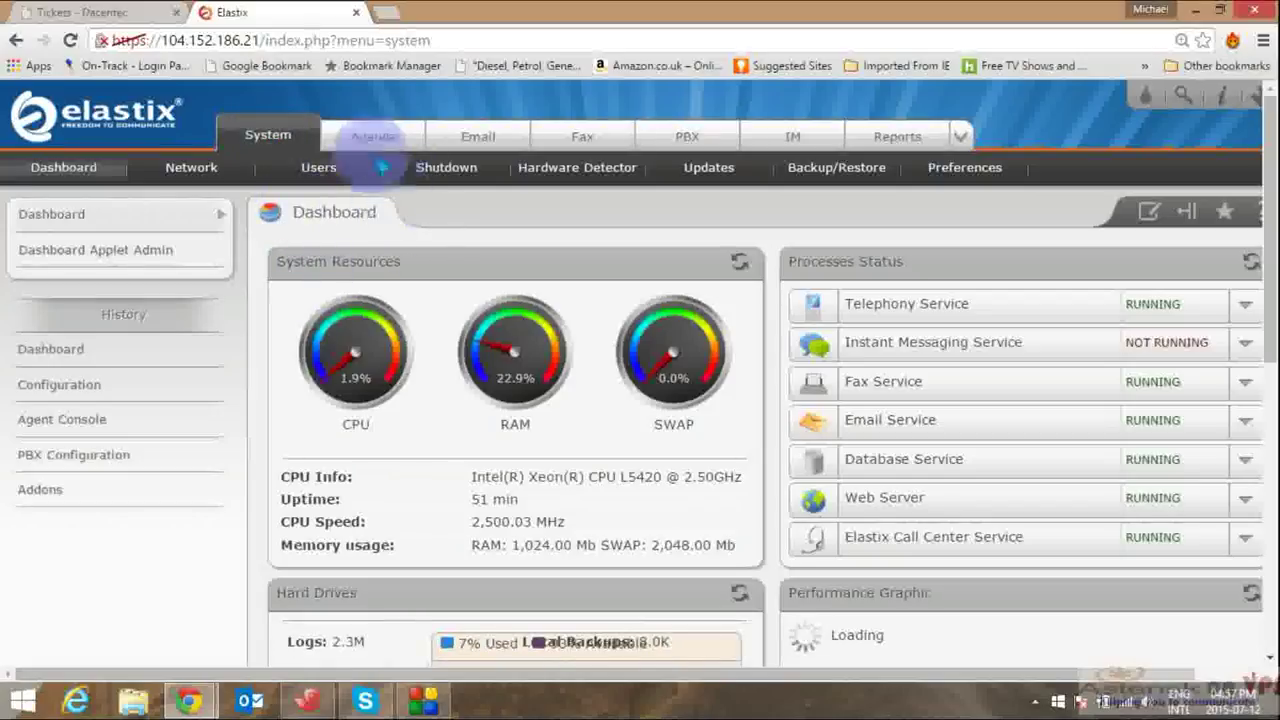
{"action": "left_click", "coordinate": [319, 168]}
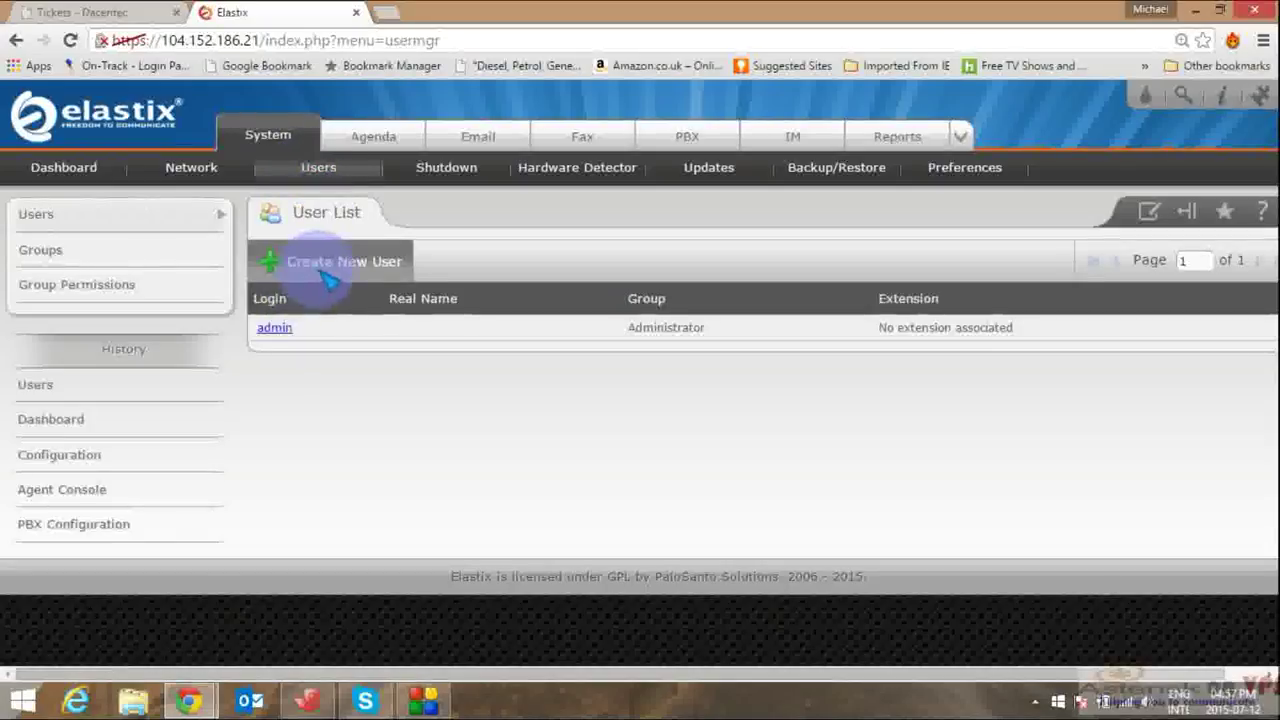
{"action": "left_click", "coordinate": [58, 256]}
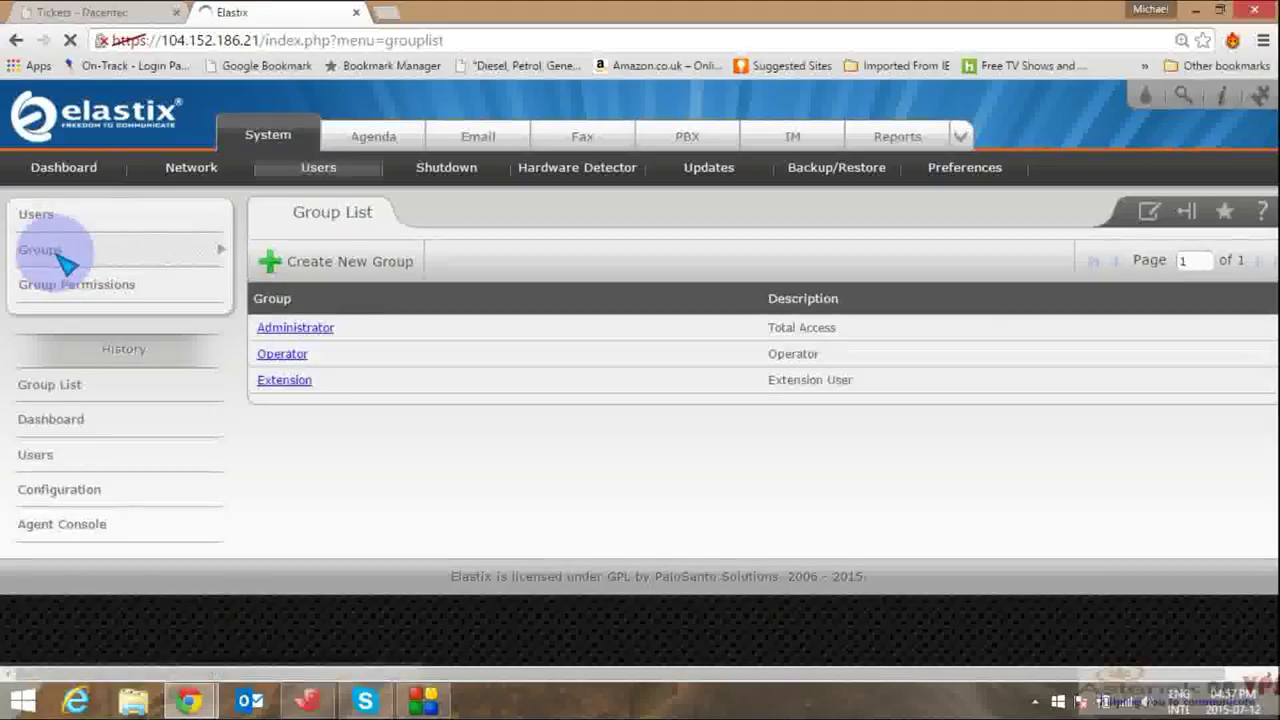
{"action": "left_click", "coordinate": [321, 371]}
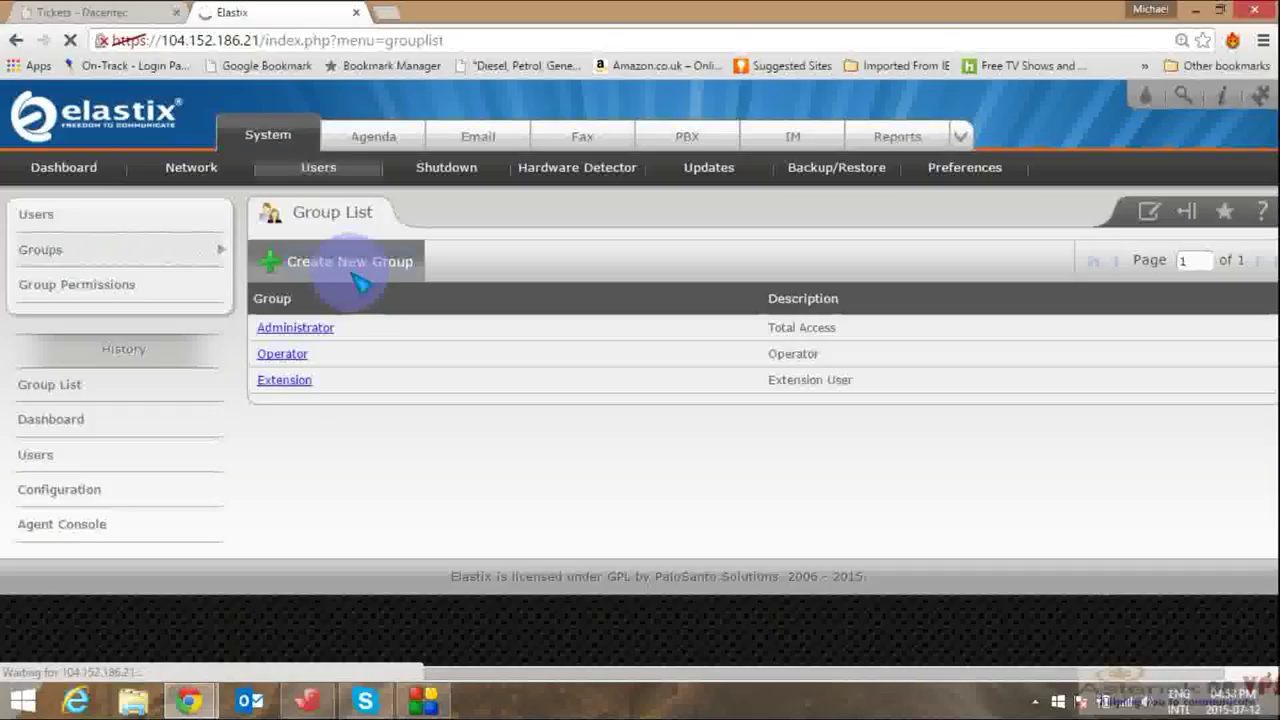
Step: Save a new group 'Call-Centre' with description 'Call Centre Agent'
{"action": "left_click", "coordinate": [520, 285]}
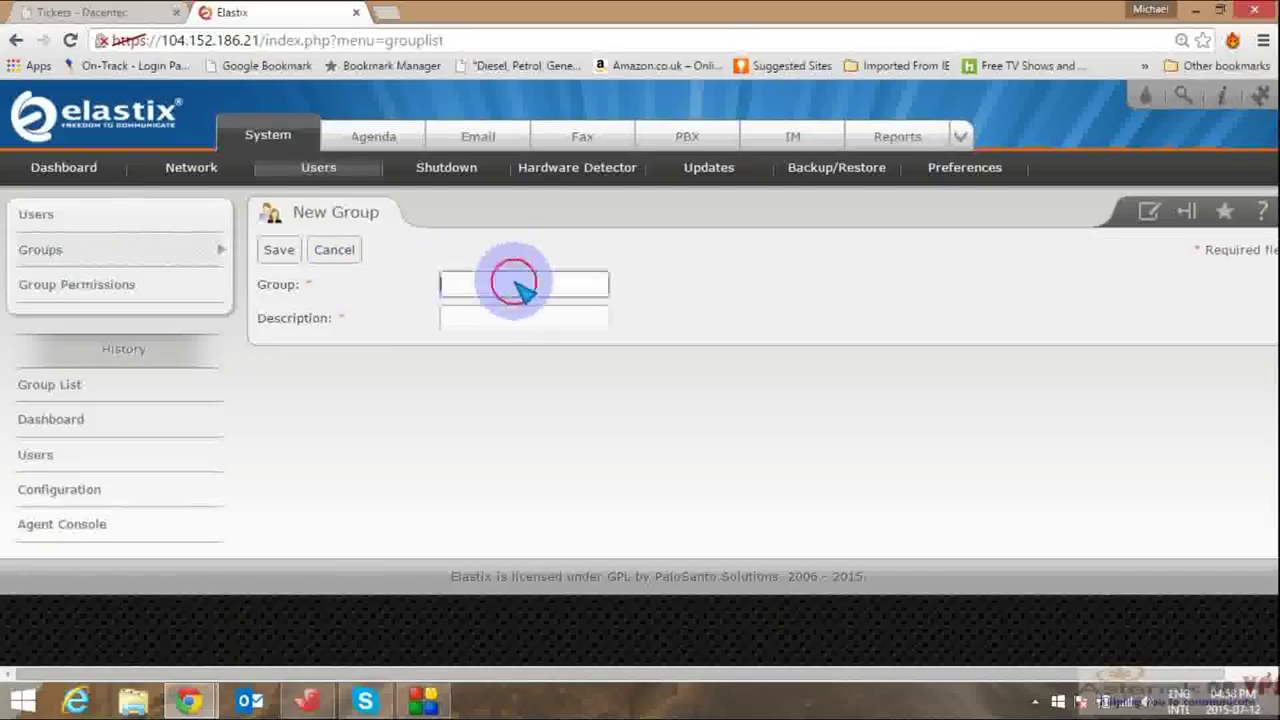
{"action": "type", "text": "Ca"}
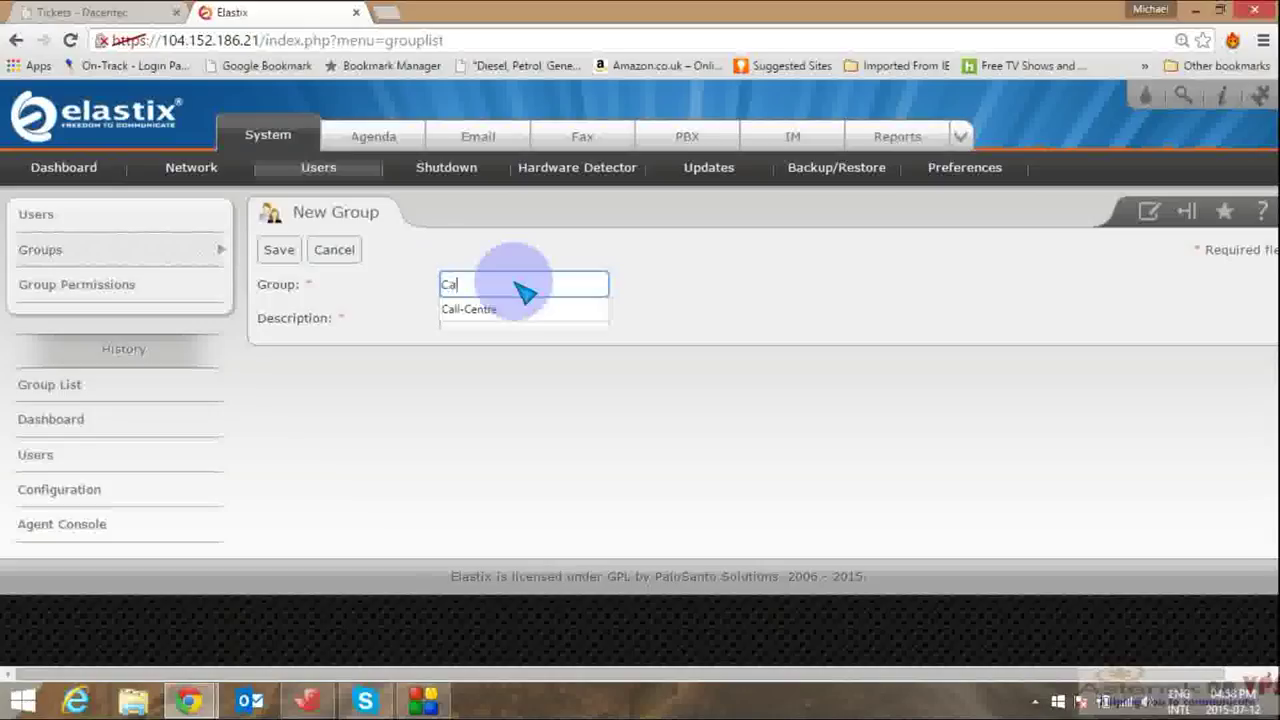
{"action": "type", "text": "ll"}
{"action": "left_click", "coordinate": [495, 309]}
{"action": "left_click", "coordinate": [493, 320]}
{"action": "type", "text": "Centre Agent"}
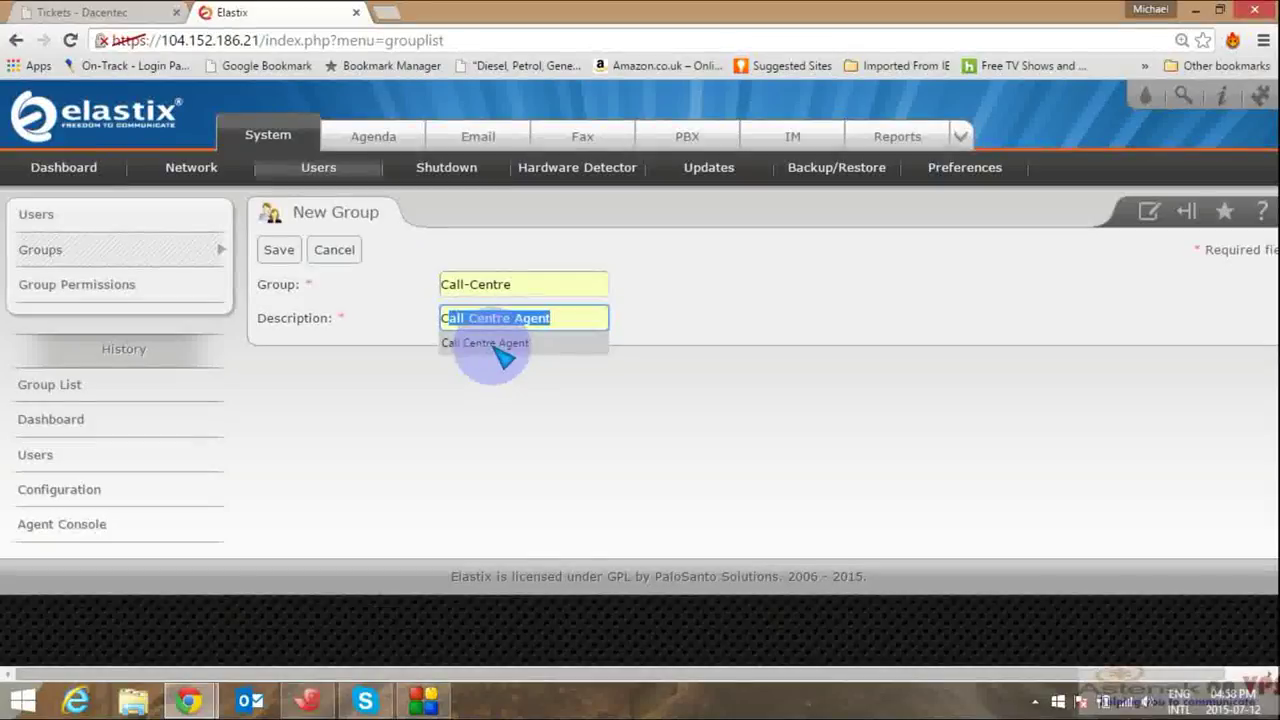
{"action": "left_click", "coordinate": [494, 346]}
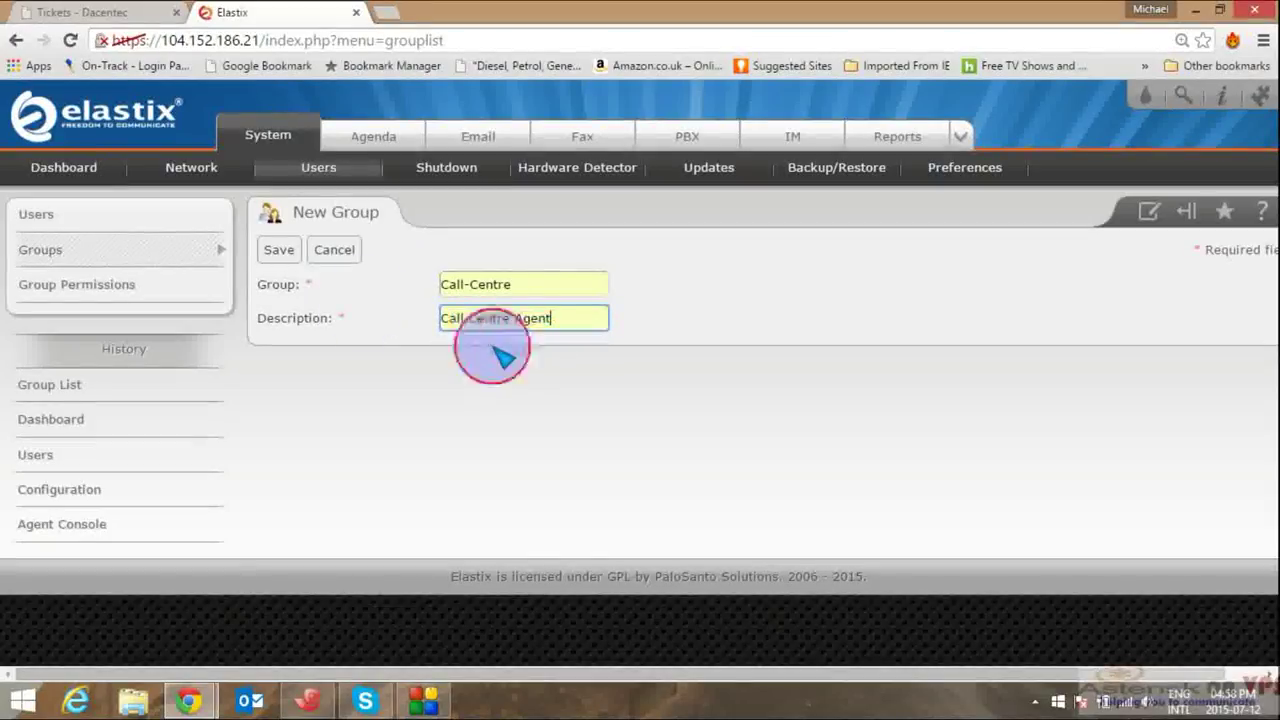
{"action": "left_click", "coordinate": [279, 252]}
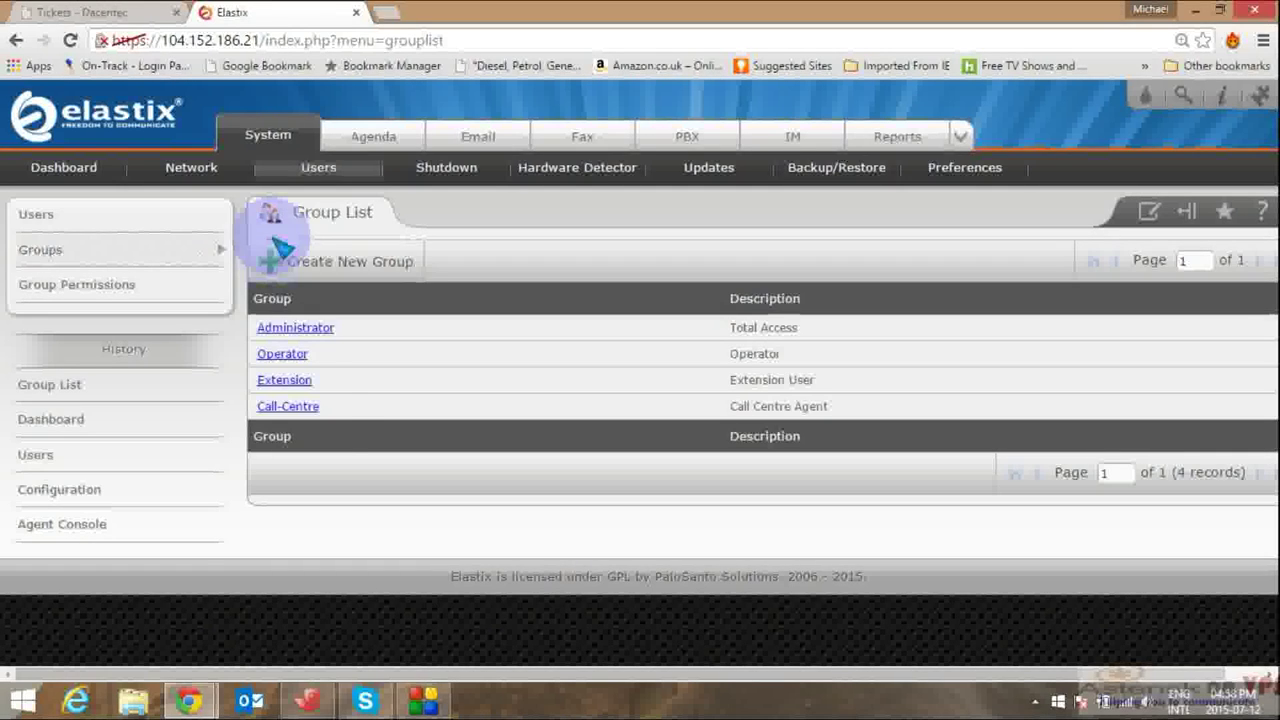
{"action": "left_click", "coordinate": [55, 286]}
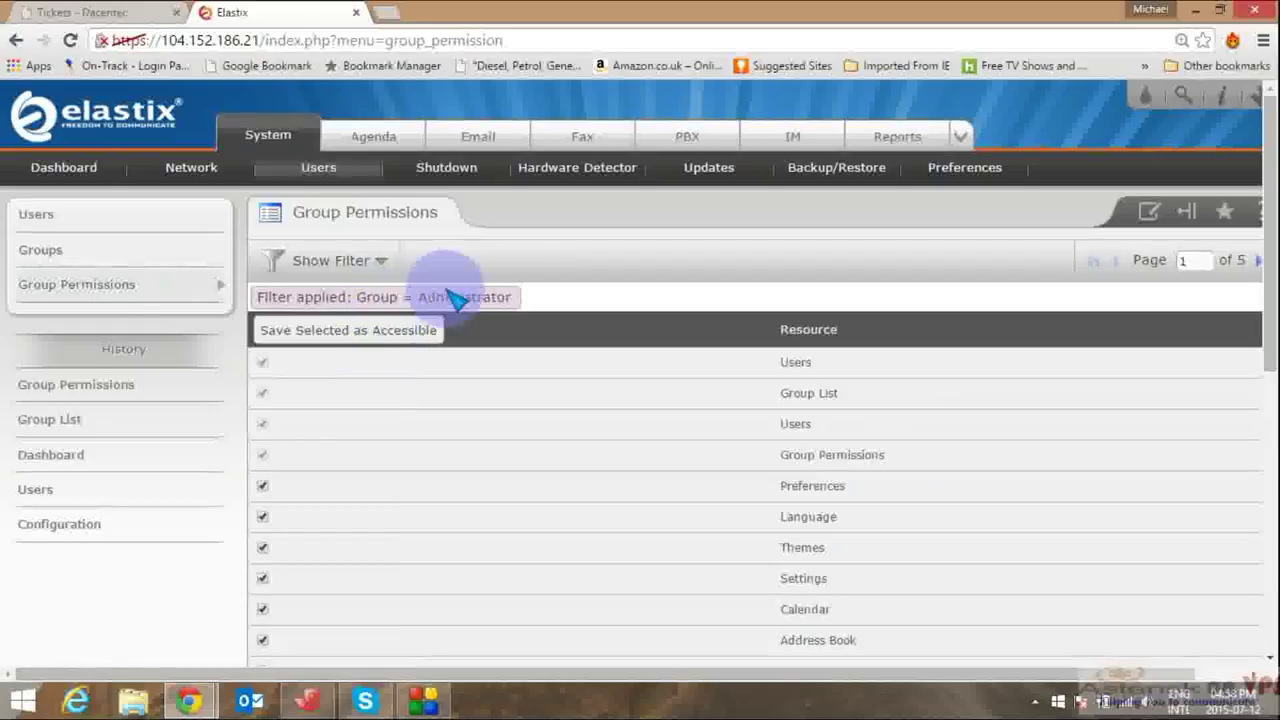
Step: Filter Group Permissions to the Call-Centre group and save its permissions
{"action": "left_click", "coordinate": [385, 258]}
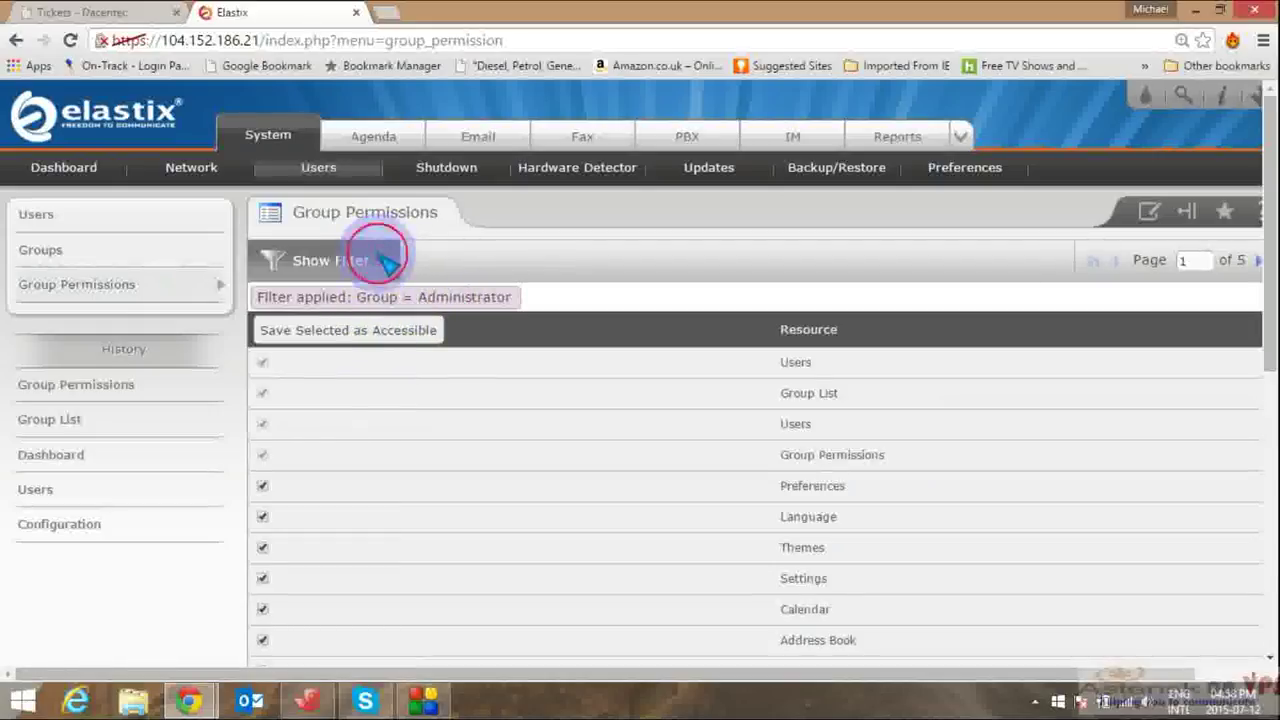
{"action": "left_click", "coordinate": [372, 305]}
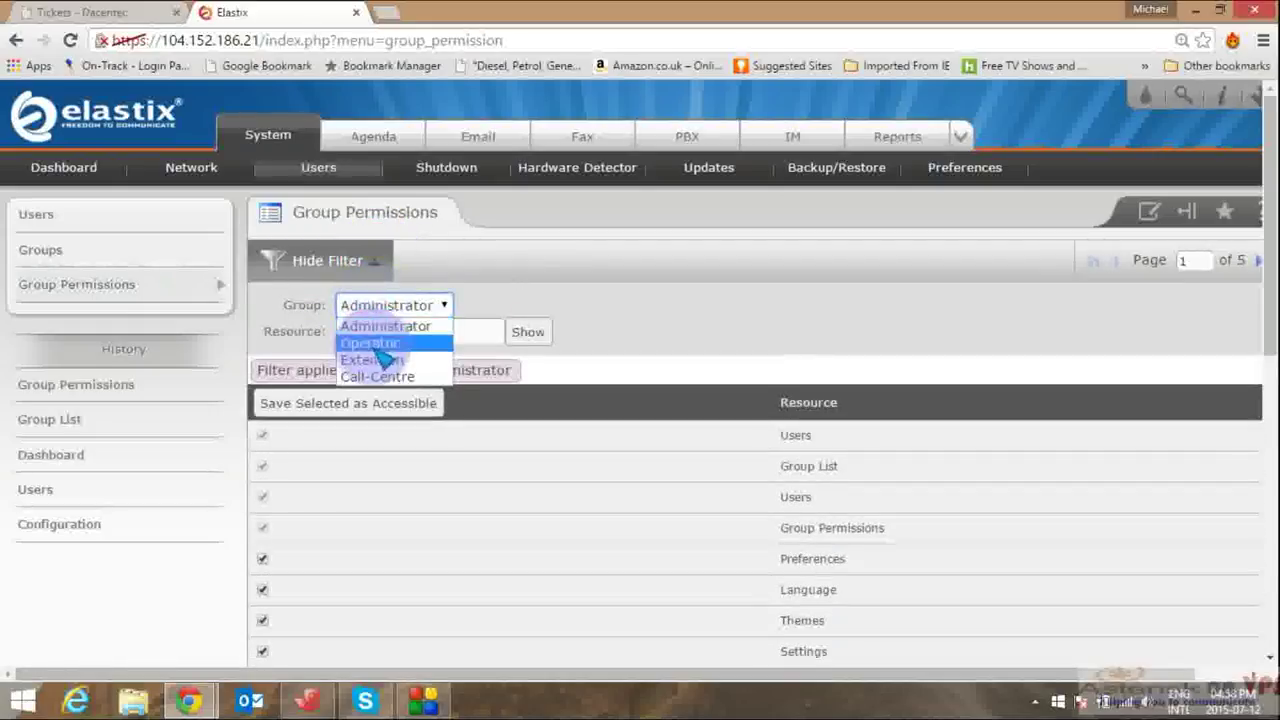
{"action": "left_click", "coordinate": [378, 376]}
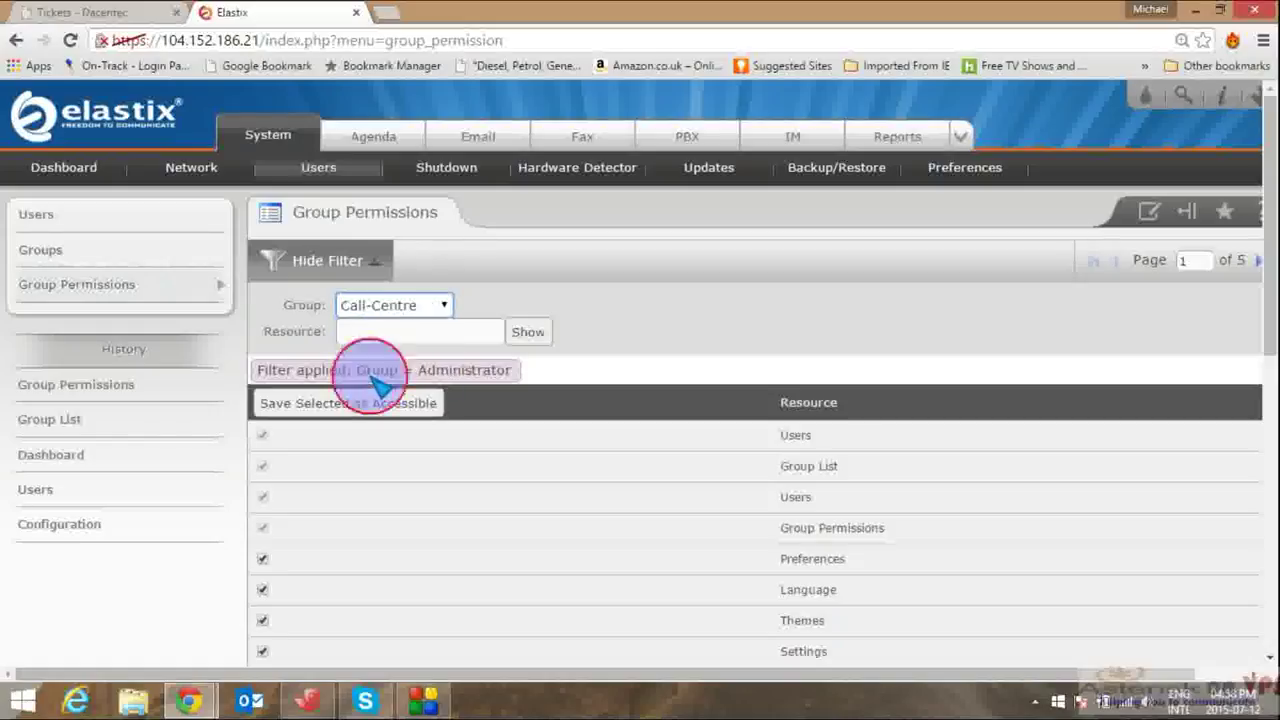
{"action": "left_click", "coordinate": [530, 332]}
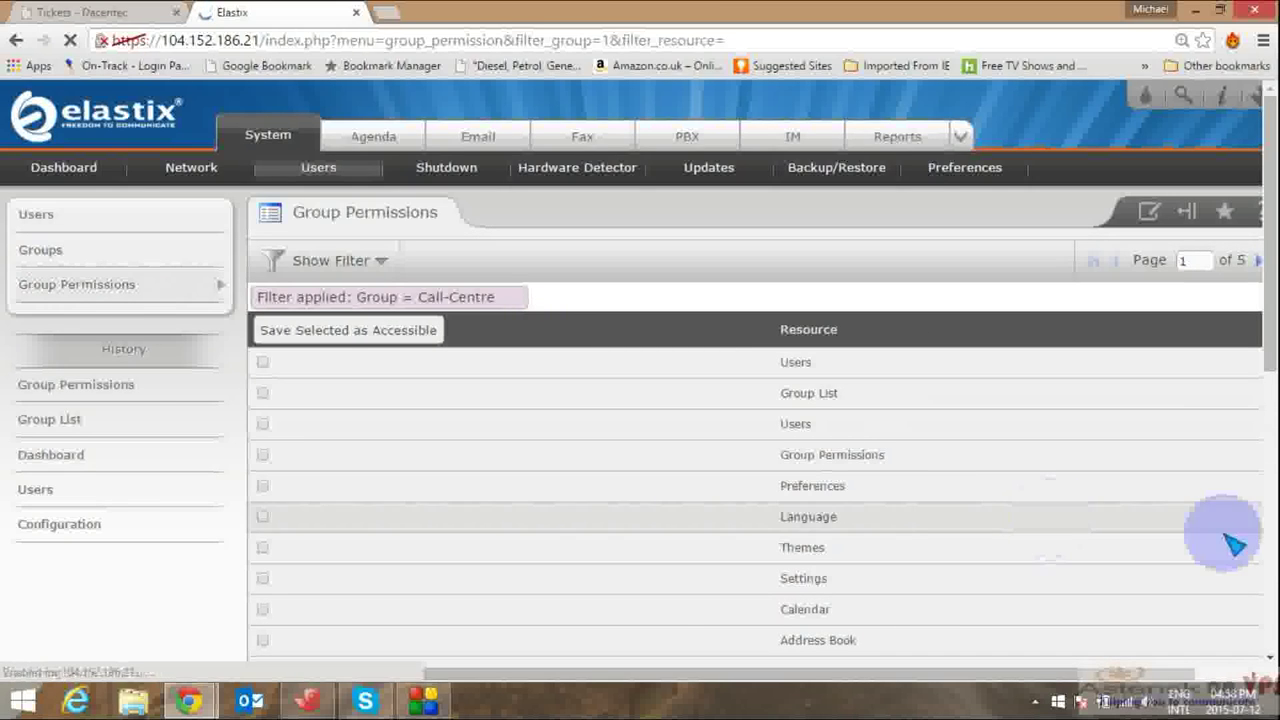
{"action": "left_click", "coordinate": [1268, 566]}
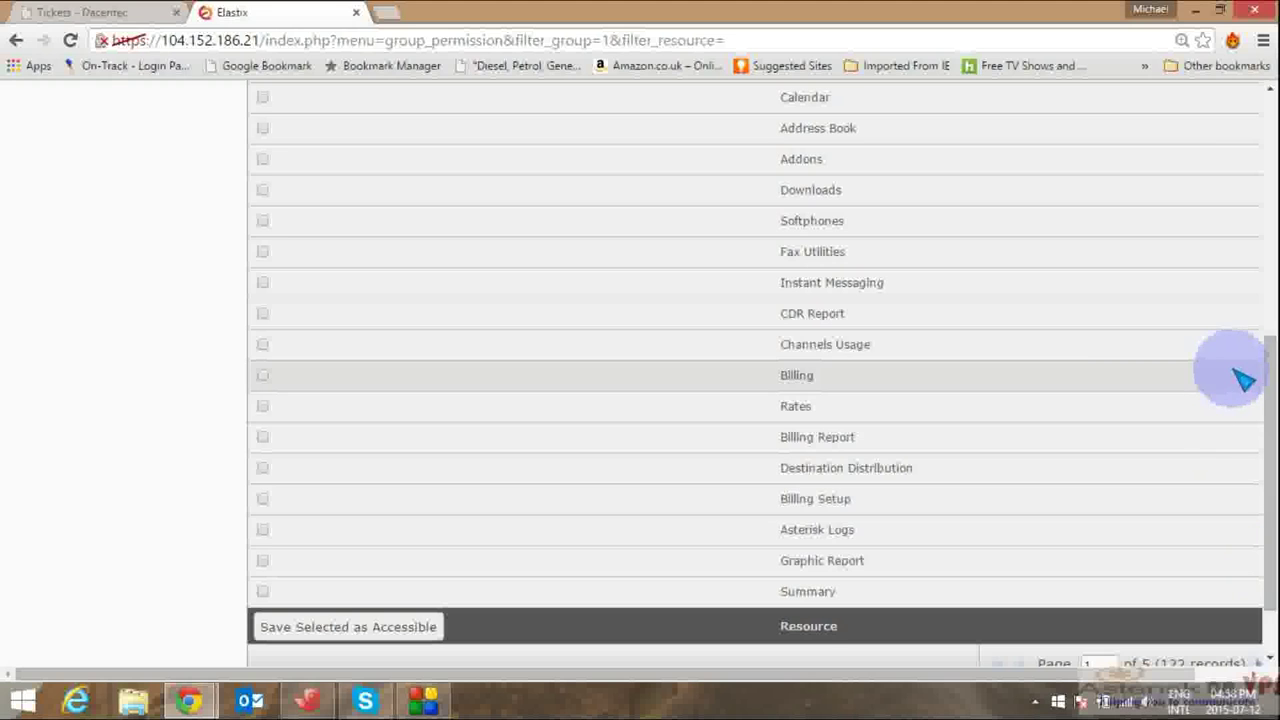
{"action": "left_click", "coordinate": [1268, 398]}
{"action": "left_click_drag", "start_coordinate": [1268, 398], "coordinate": [1262, 150]}
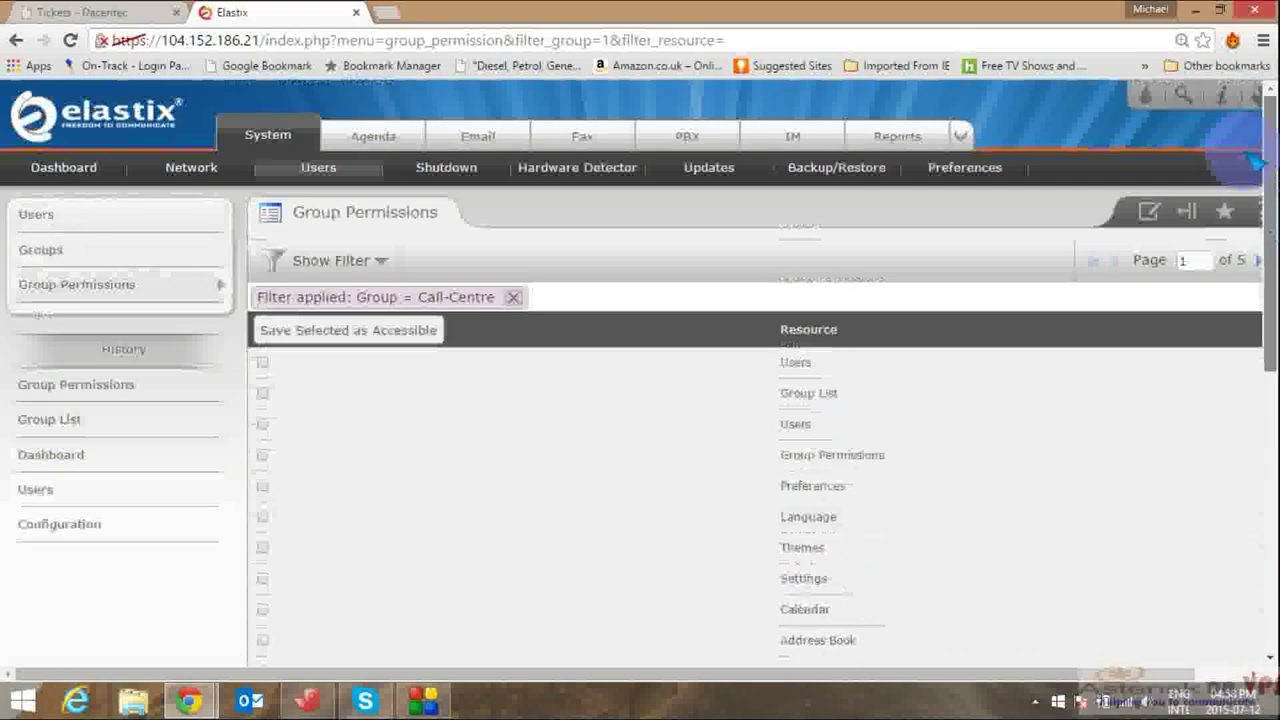
{"action": "left_click", "coordinate": [368, 339]}
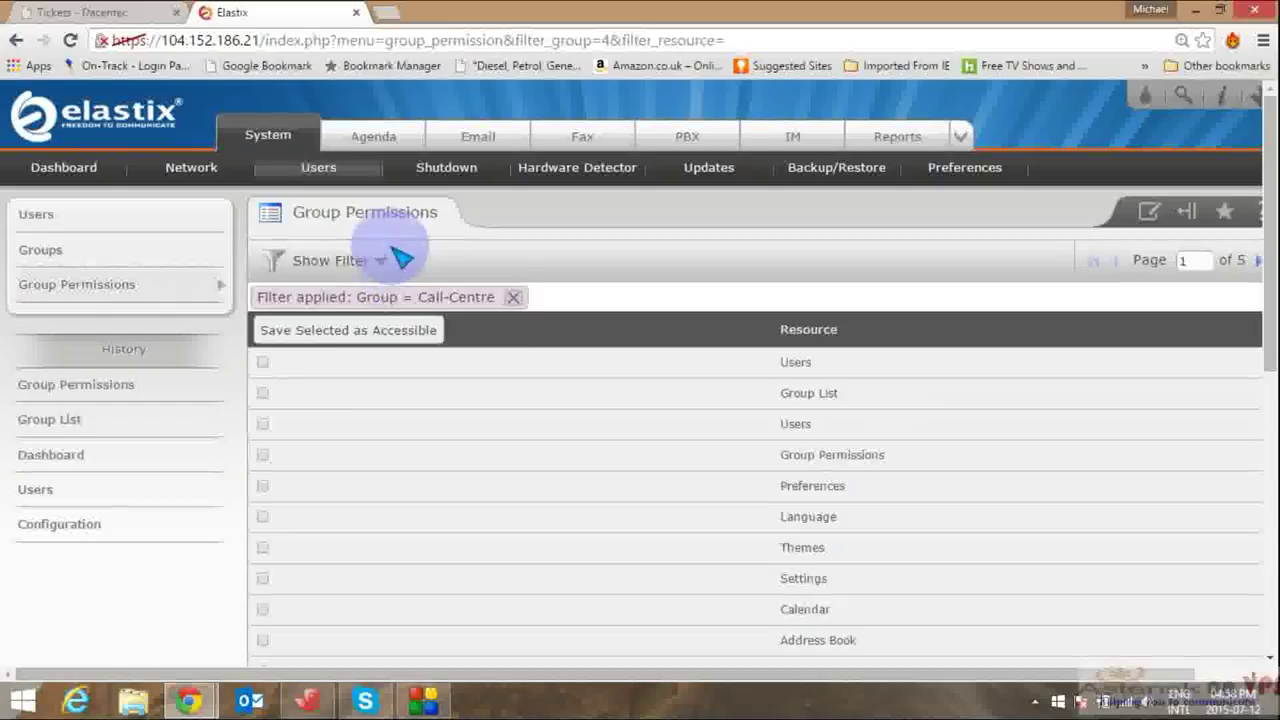
Step: Grant the Call-Centre group access to the Agent console resource and save it
{"action": "left_click", "coordinate": [400, 259]}
{"action": "left_click", "coordinate": [392, 341]}
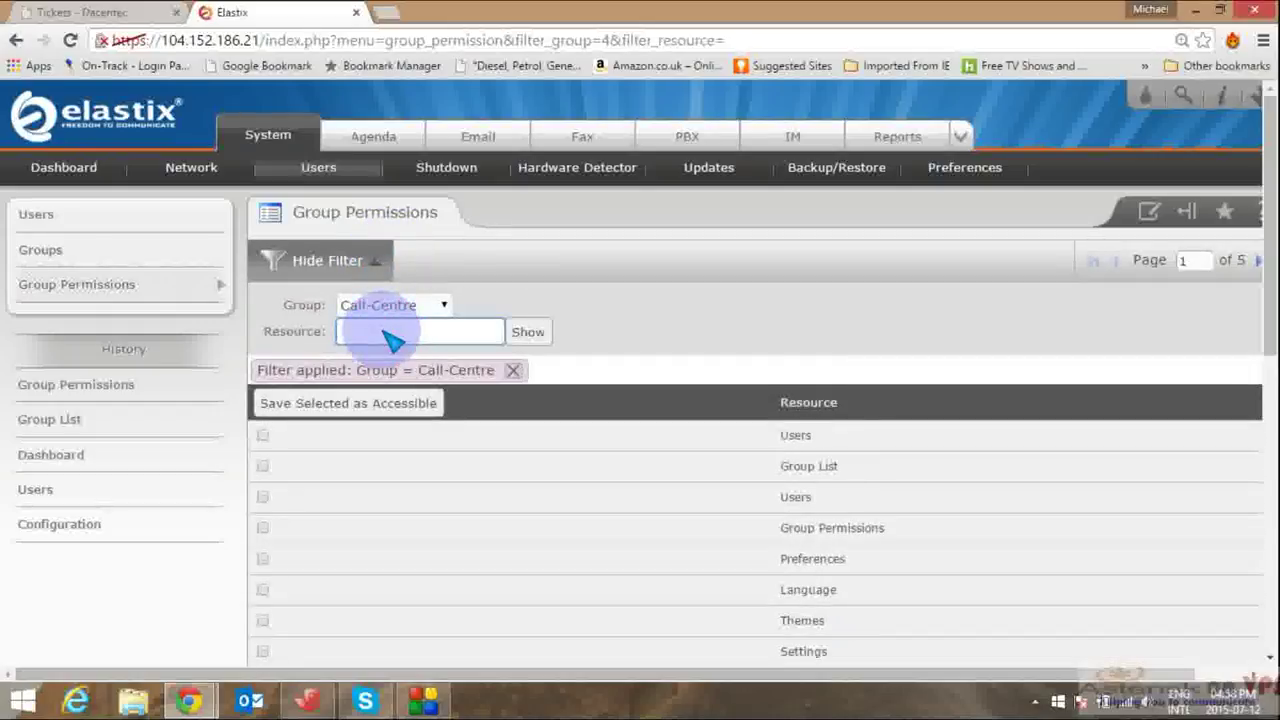
{"action": "type", "text": "a"}
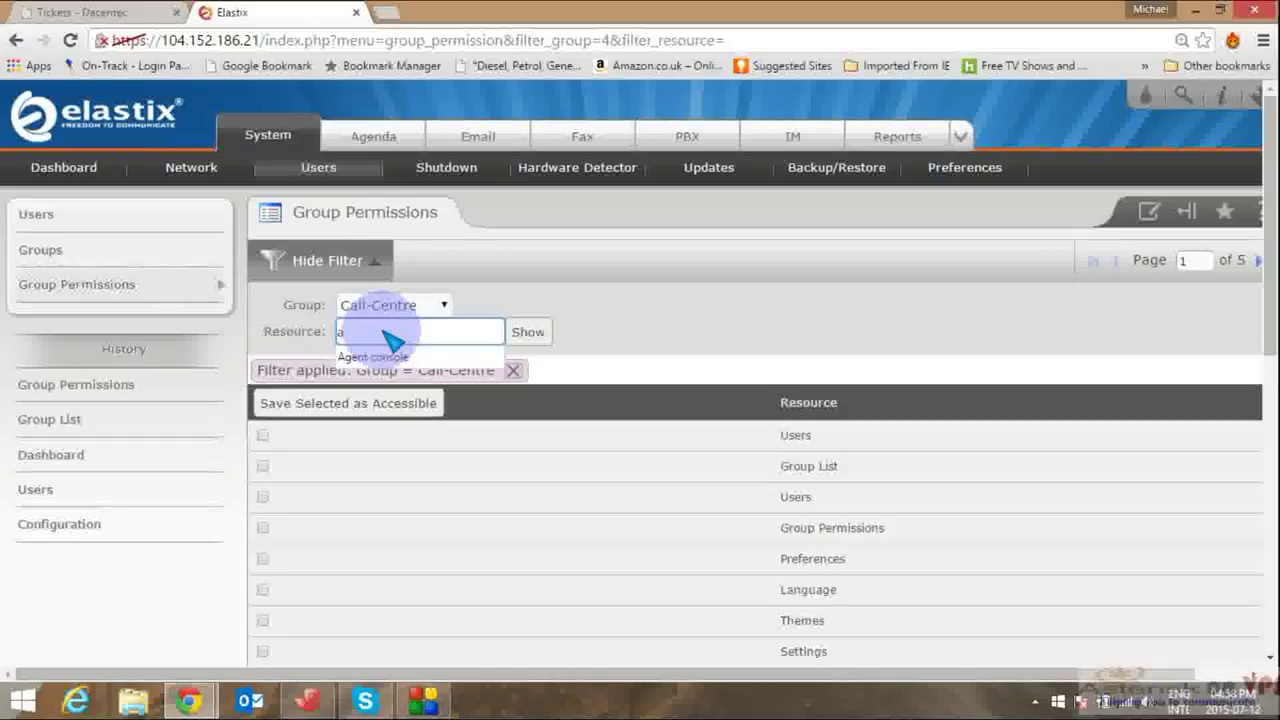
{"action": "left_click", "coordinate": [390, 355]}
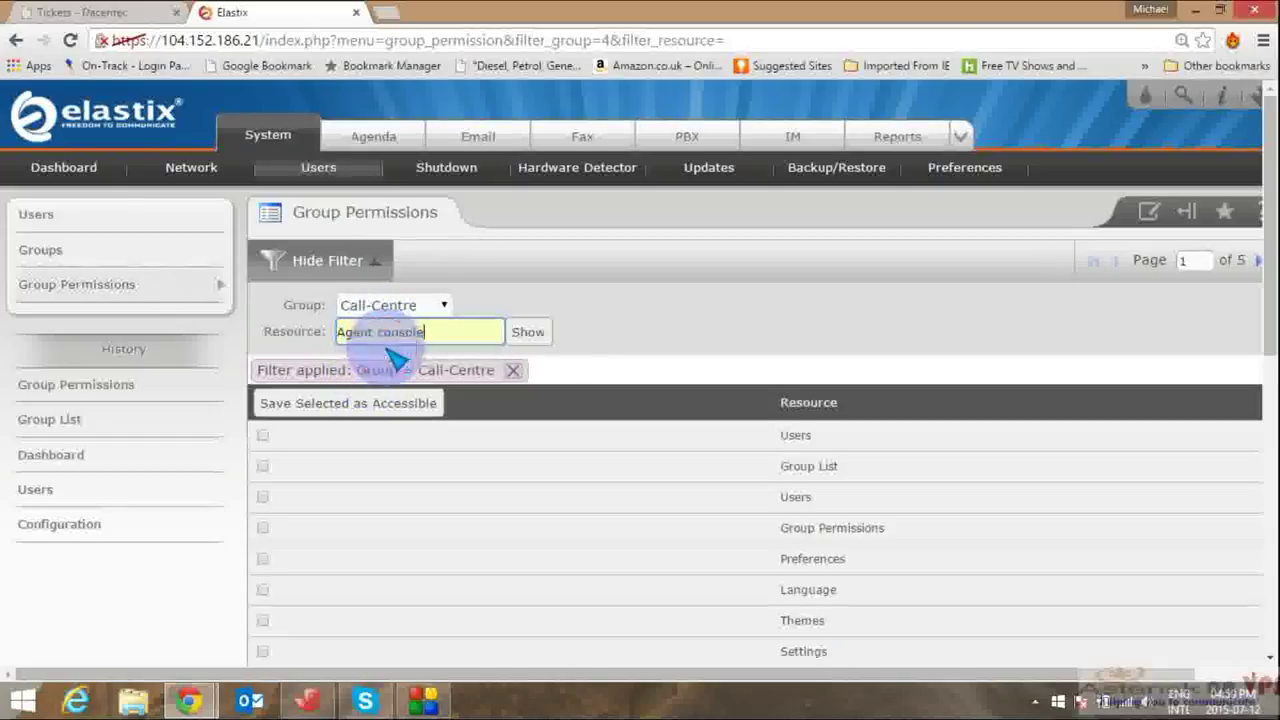
{"action": "left_click", "coordinate": [548, 332]}
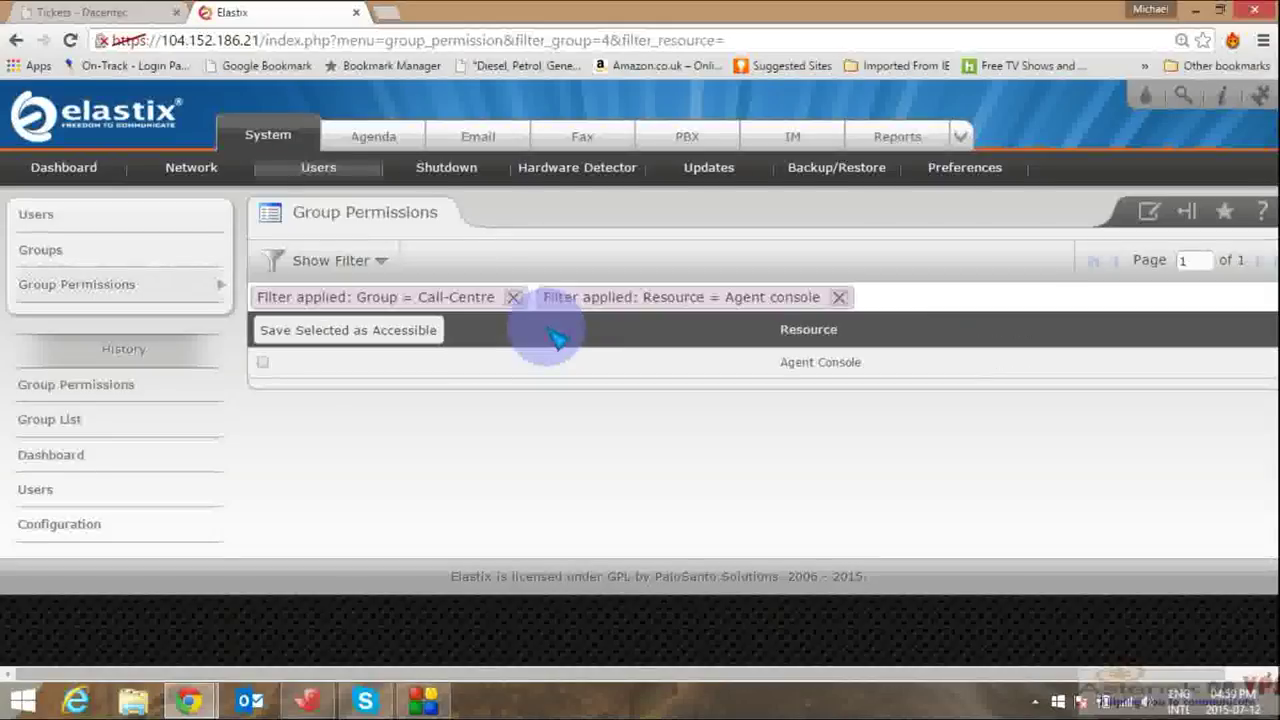
{"action": "left_click", "coordinate": [264, 364]}
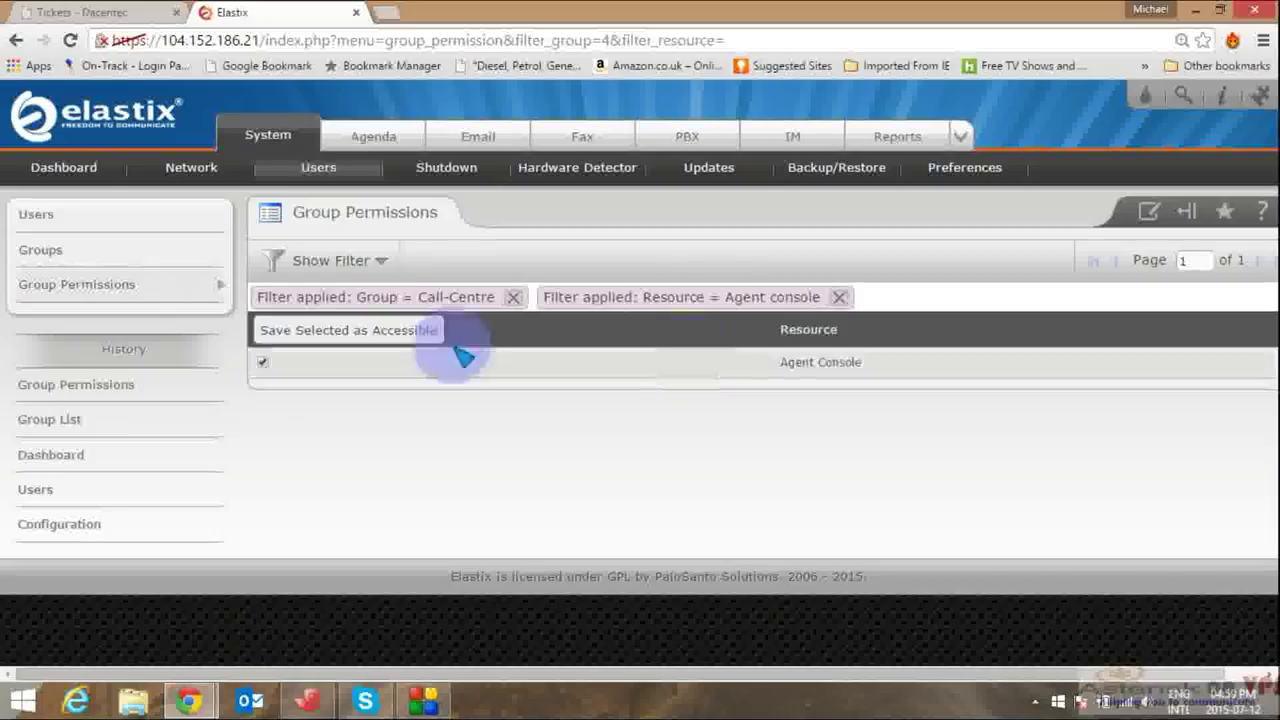
{"action": "left_click", "coordinate": [396, 326]}
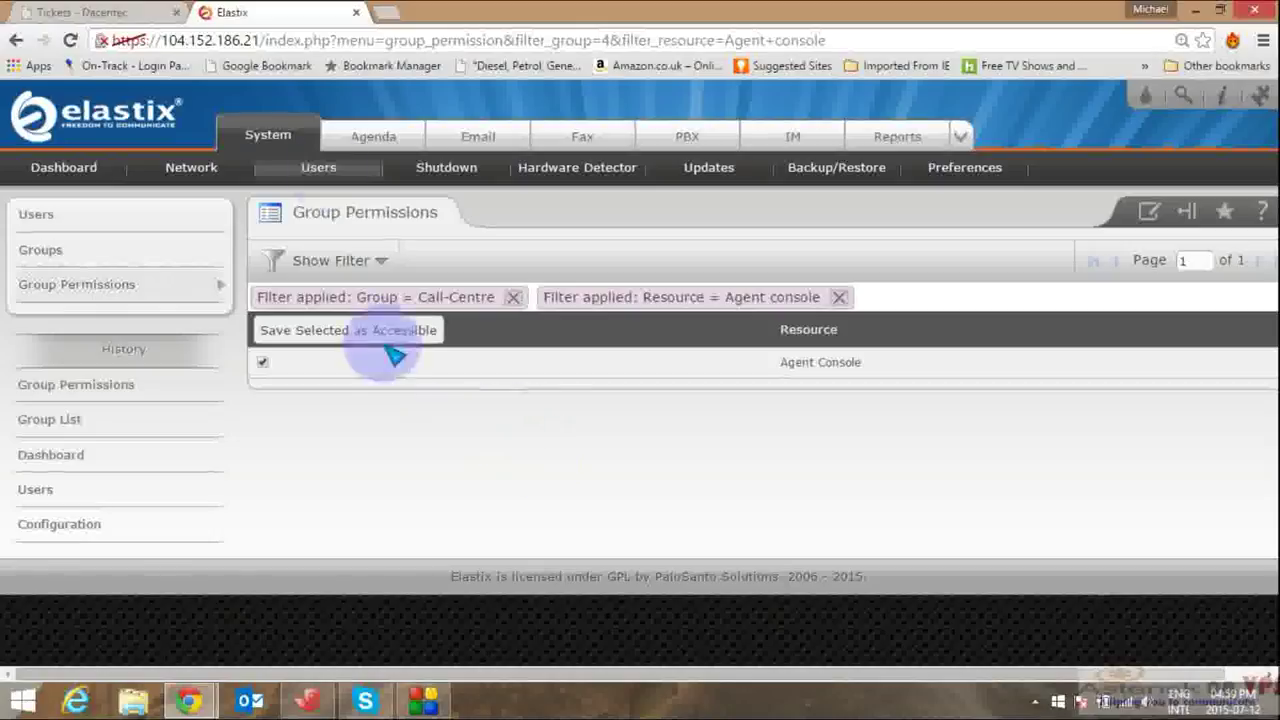
{"action": "left_click", "coordinate": [340, 172]}
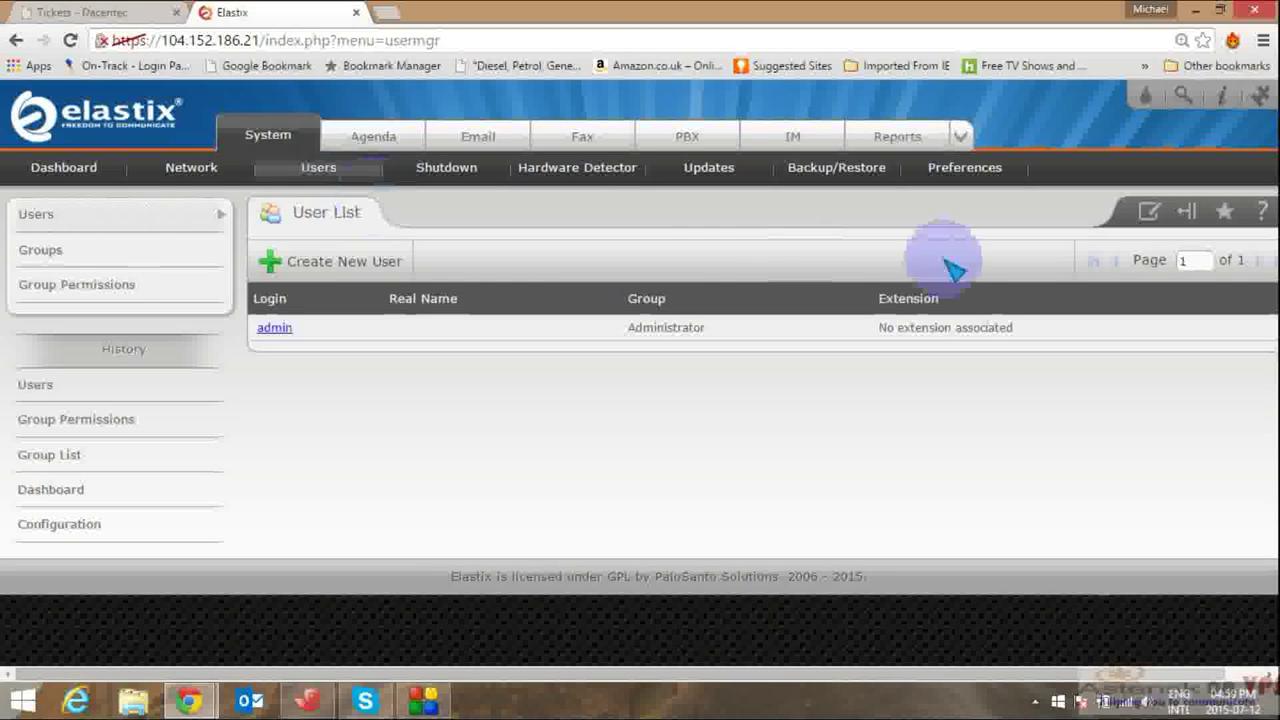
Step: Start a new user with login AgentA, name Agent A, and the password
{"action": "left_click", "coordinate": [352, 265]}
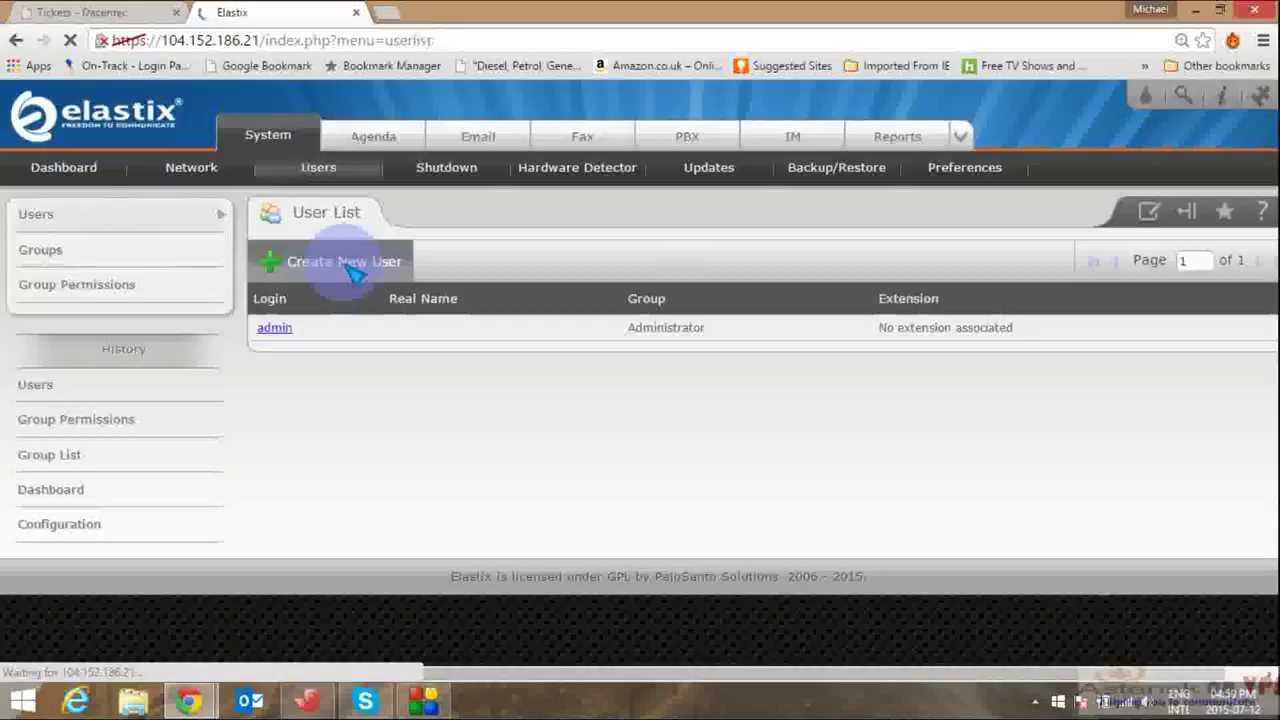
{"action": "left_click", "coordinate": [550, 285]}
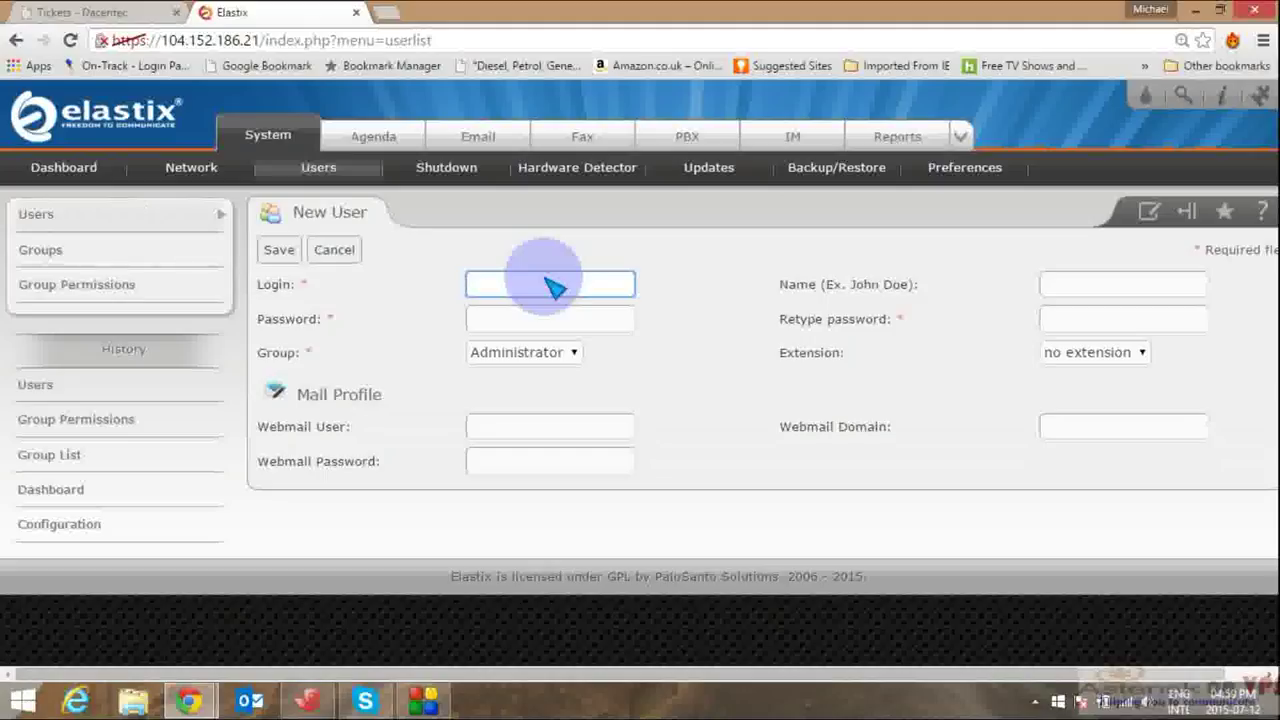
{"action": "type", "text": "A"}
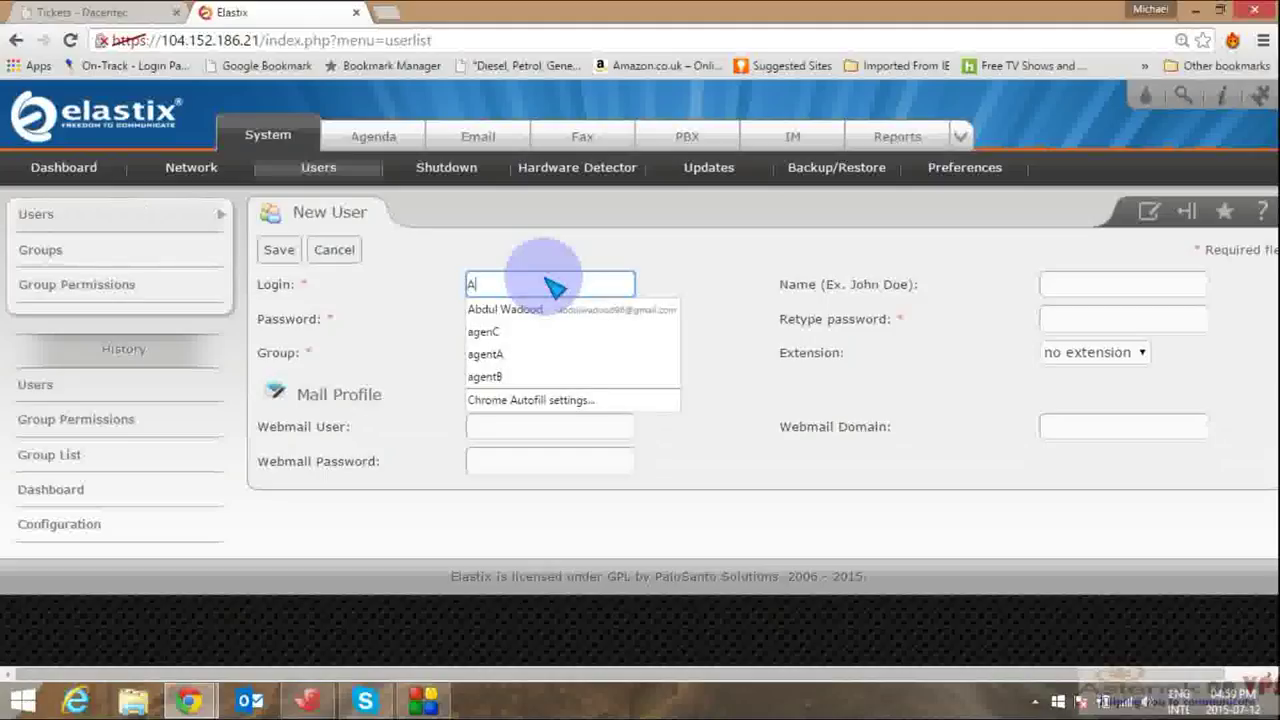
{"action": "type", "text": "gent"}
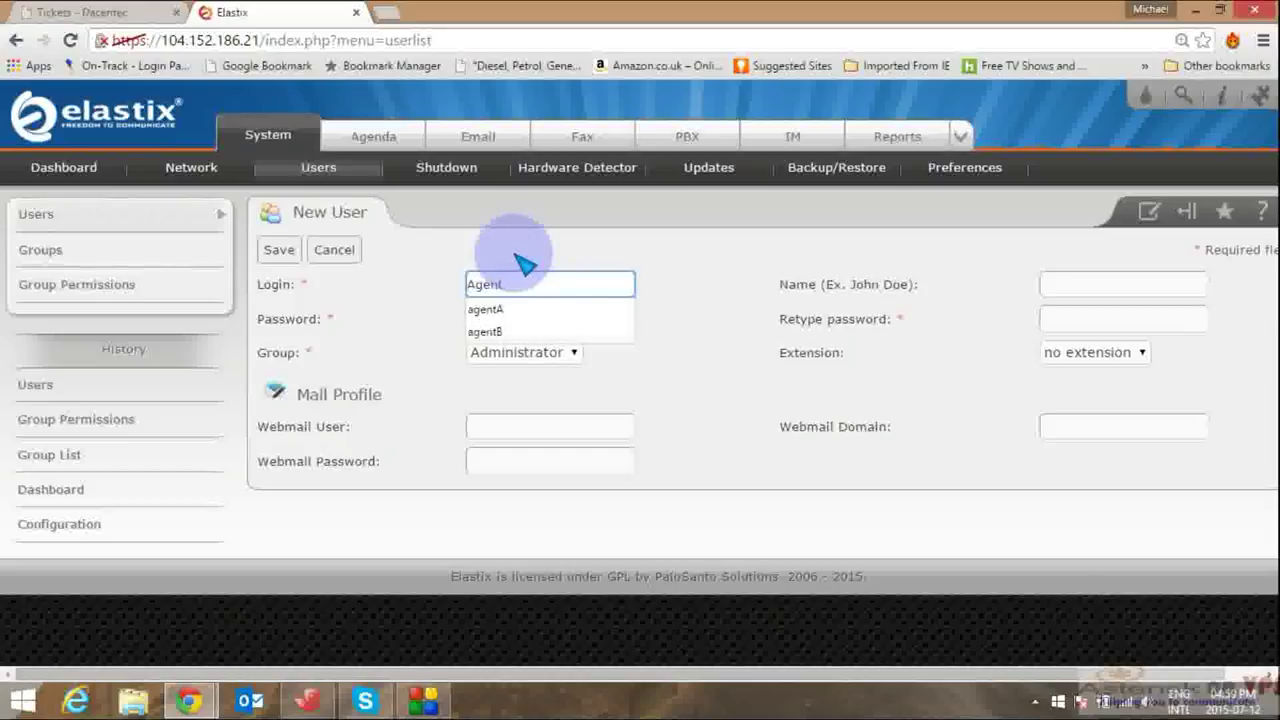
{"action": "type", "text": "A"}
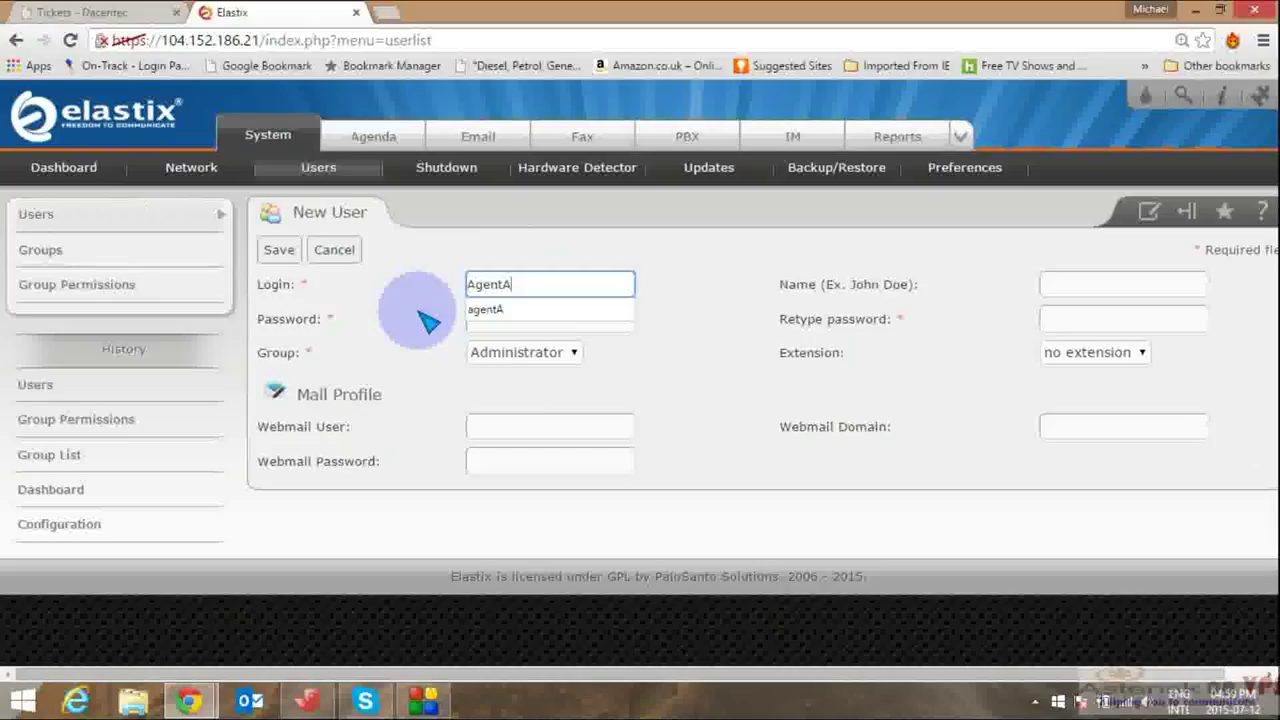
{"action": "left_click", "coordinate": [488, 322]}
{"action": "left_click", "coordinate": [488, 322]}
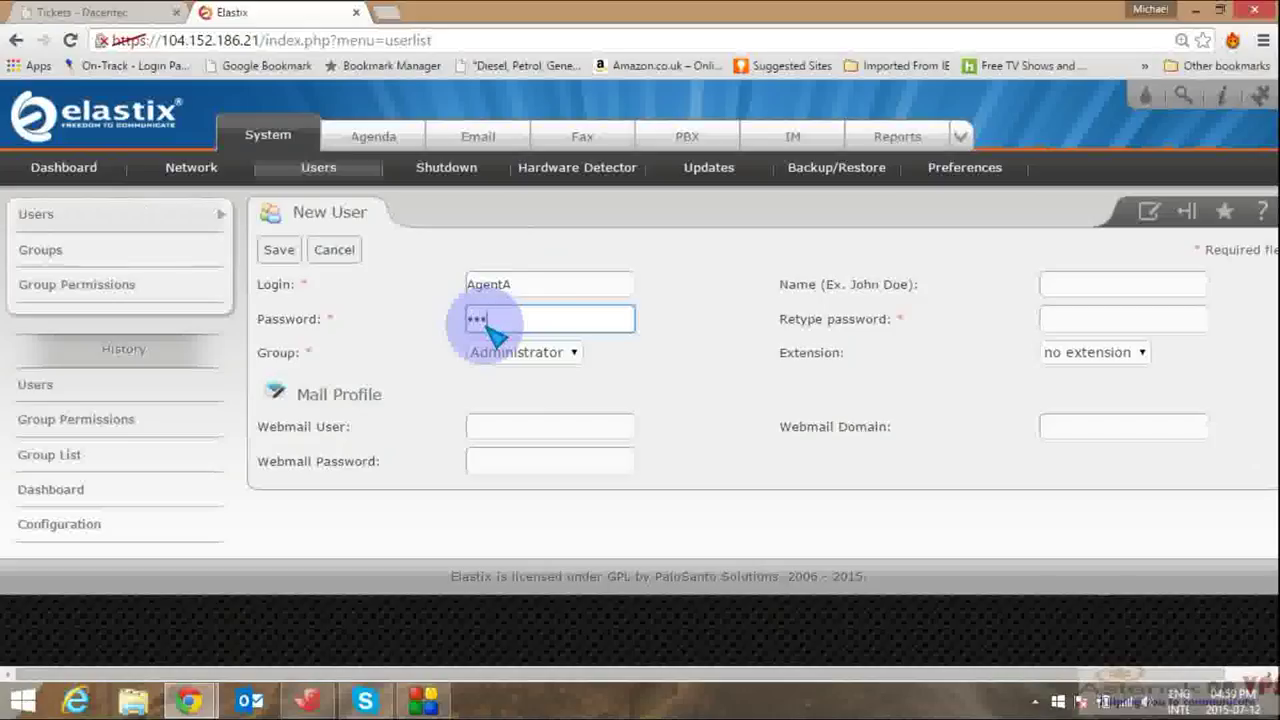
{"action": "left_click", "coordinate": [1079, 288]}
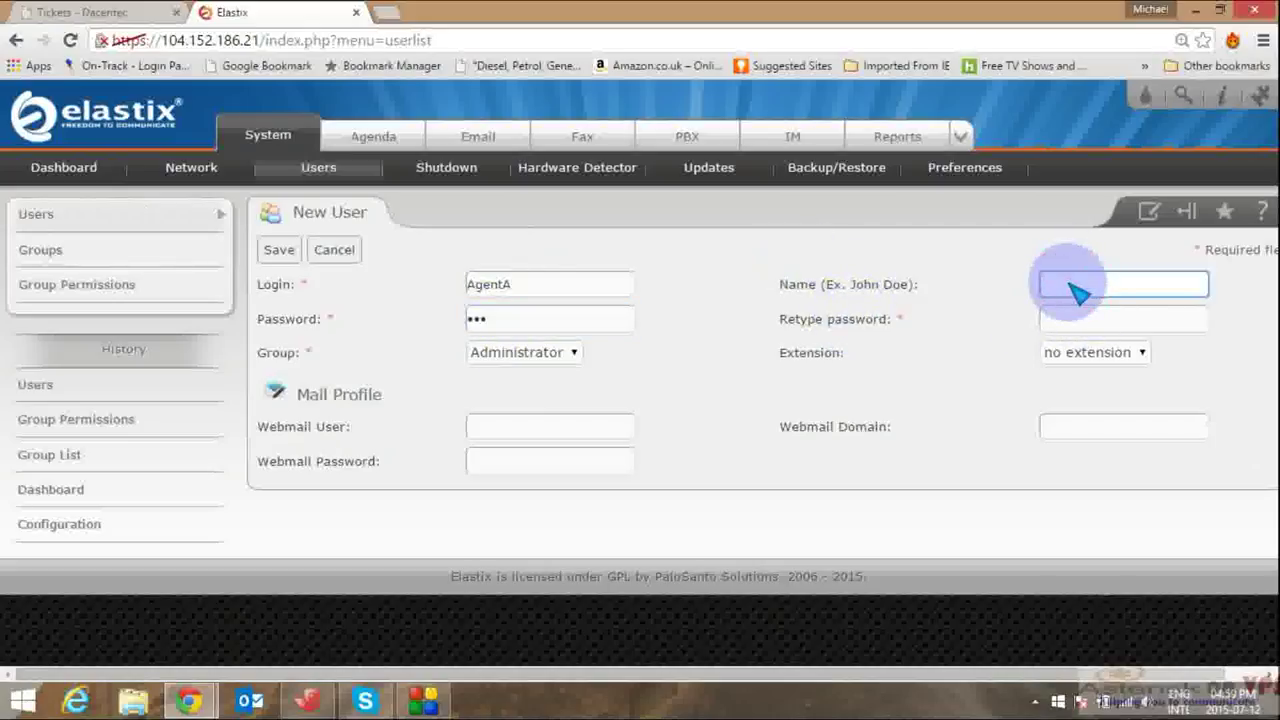
{"action": "type", "text": "A"}
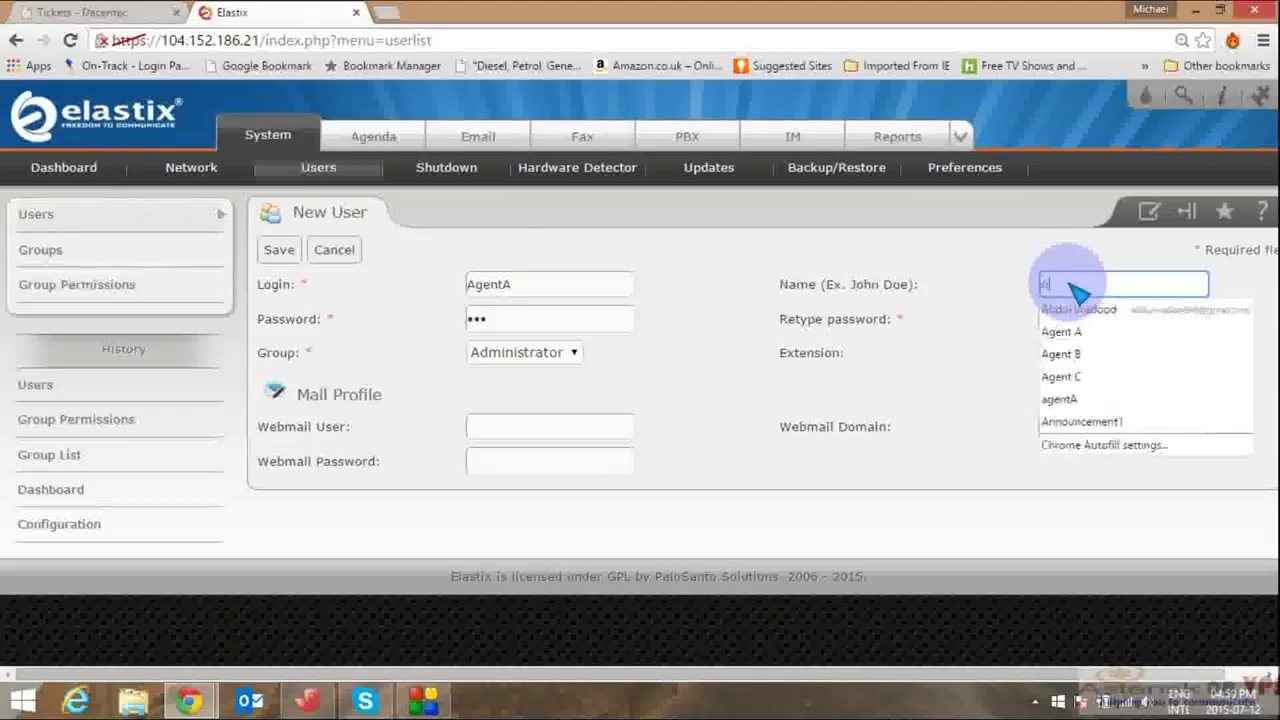
{"action": "type", "text": "gent"}
{"action": "left_click", "coordinate": [1065, 332]}
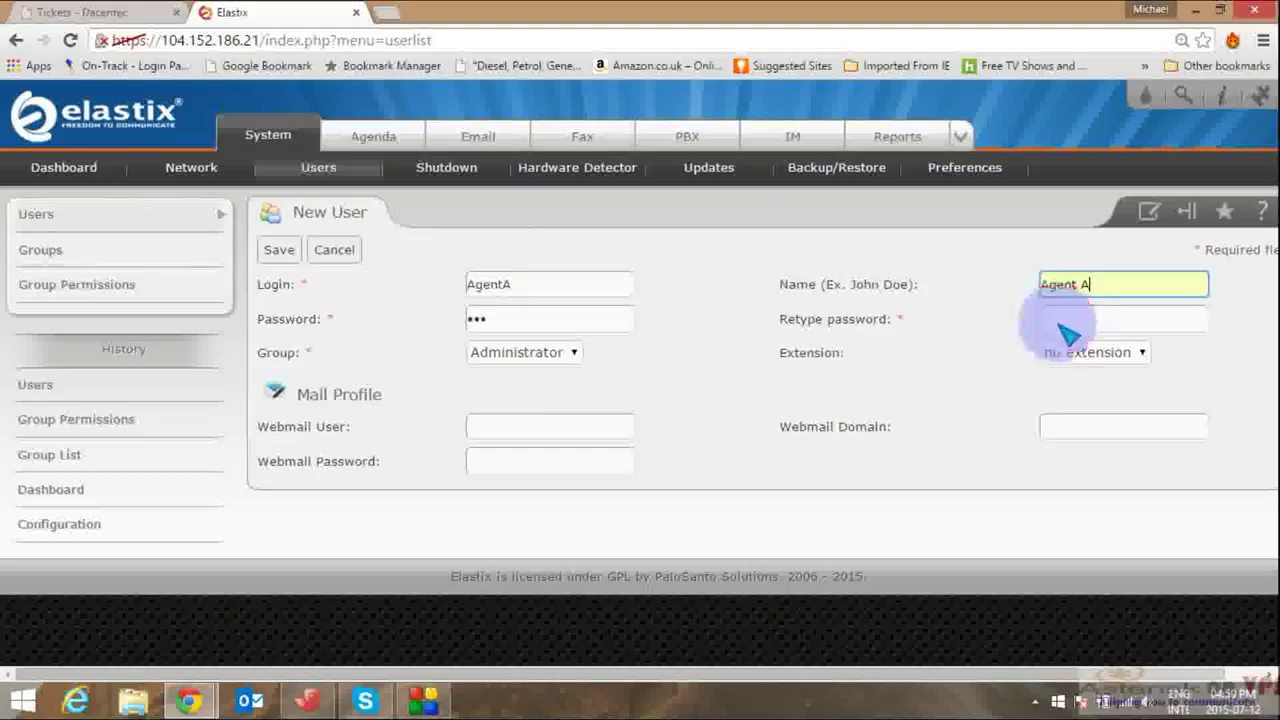
{"action": "left_click", "coordinate": [1080, 328]}
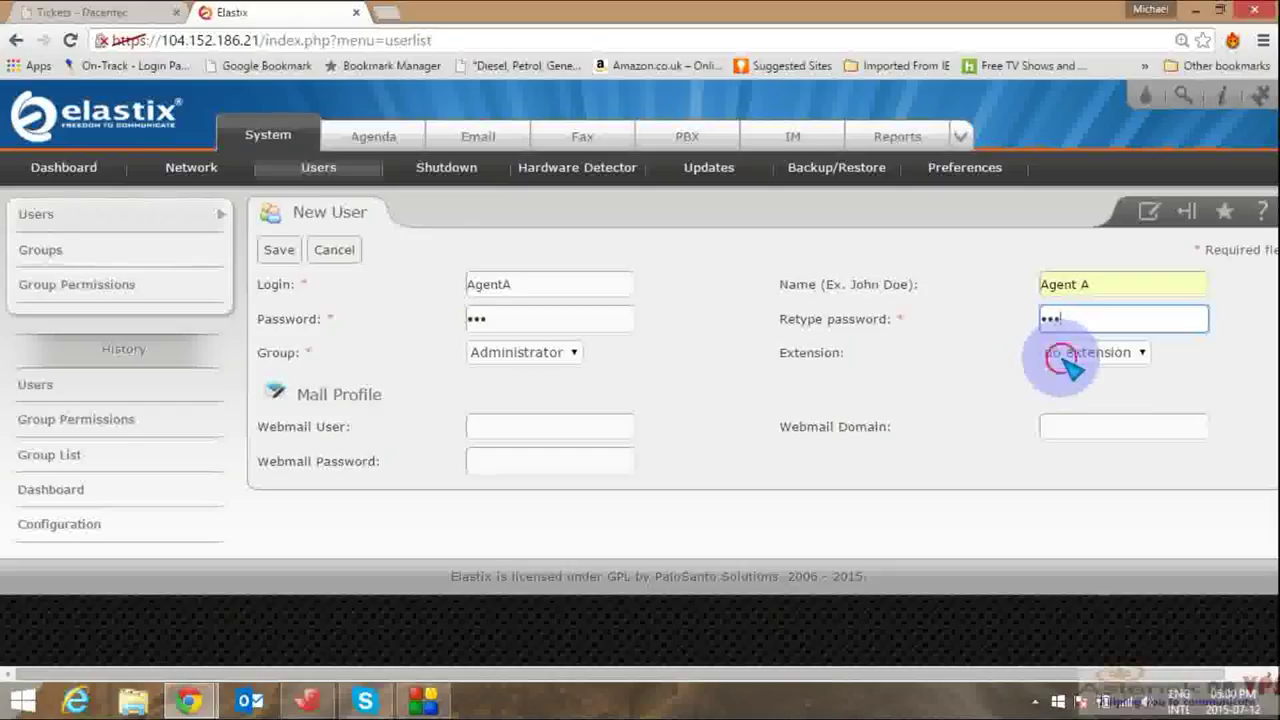
Step: Give AgentA extension 1000 and the Call-Centre group, then save the user
{"action": "left_click", "coordinate": [1064, 358]}
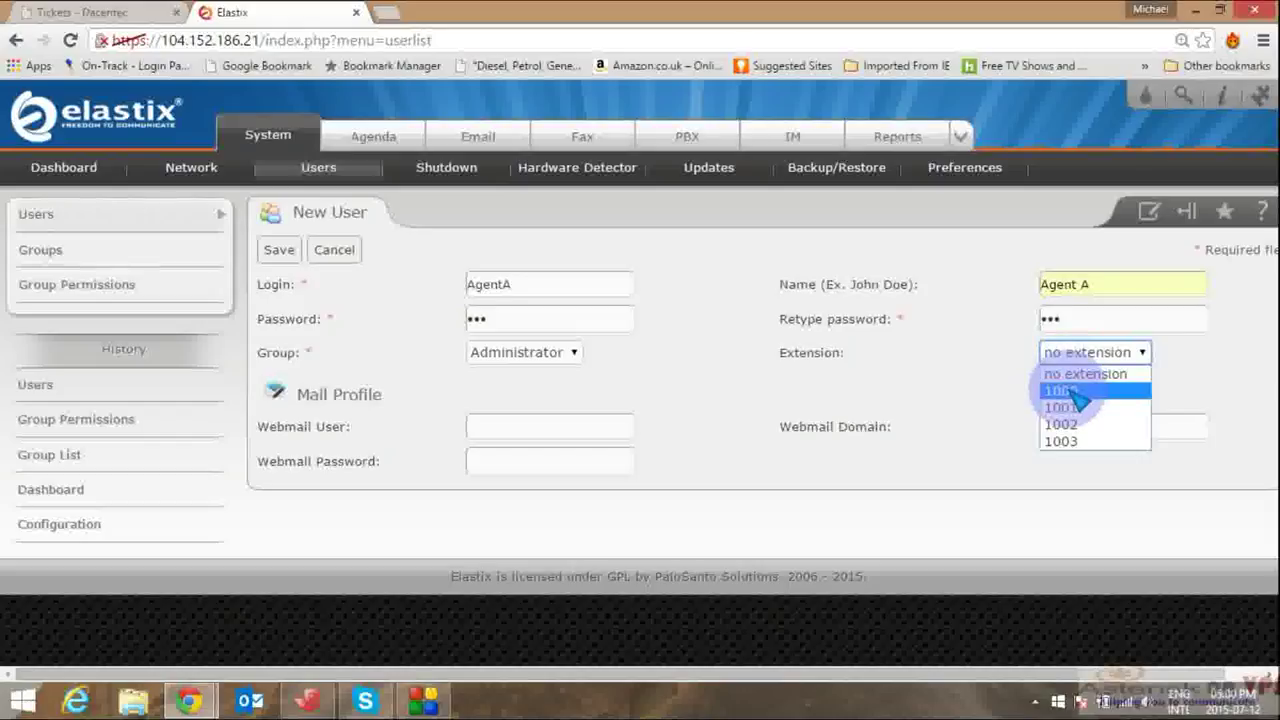
{"action": "left_click", "coordinate": [1062, 391]}
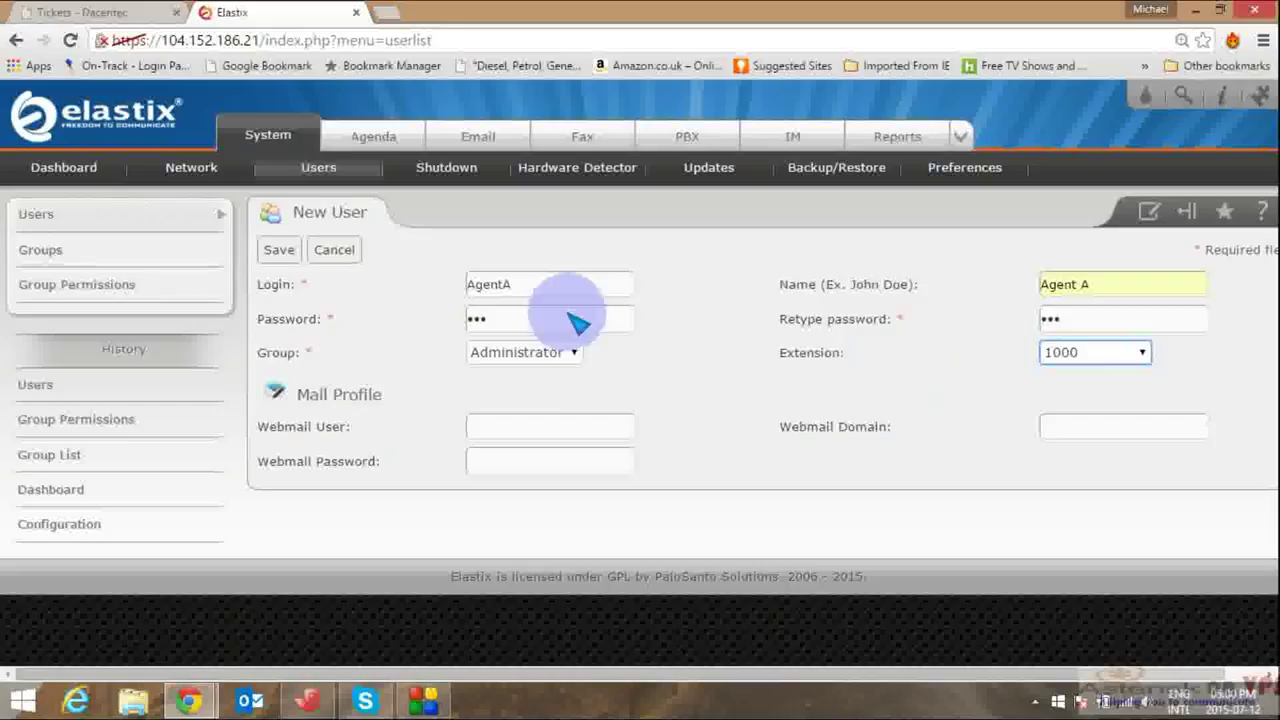
{"action": "left_click", "coordinate": [580, 354]}
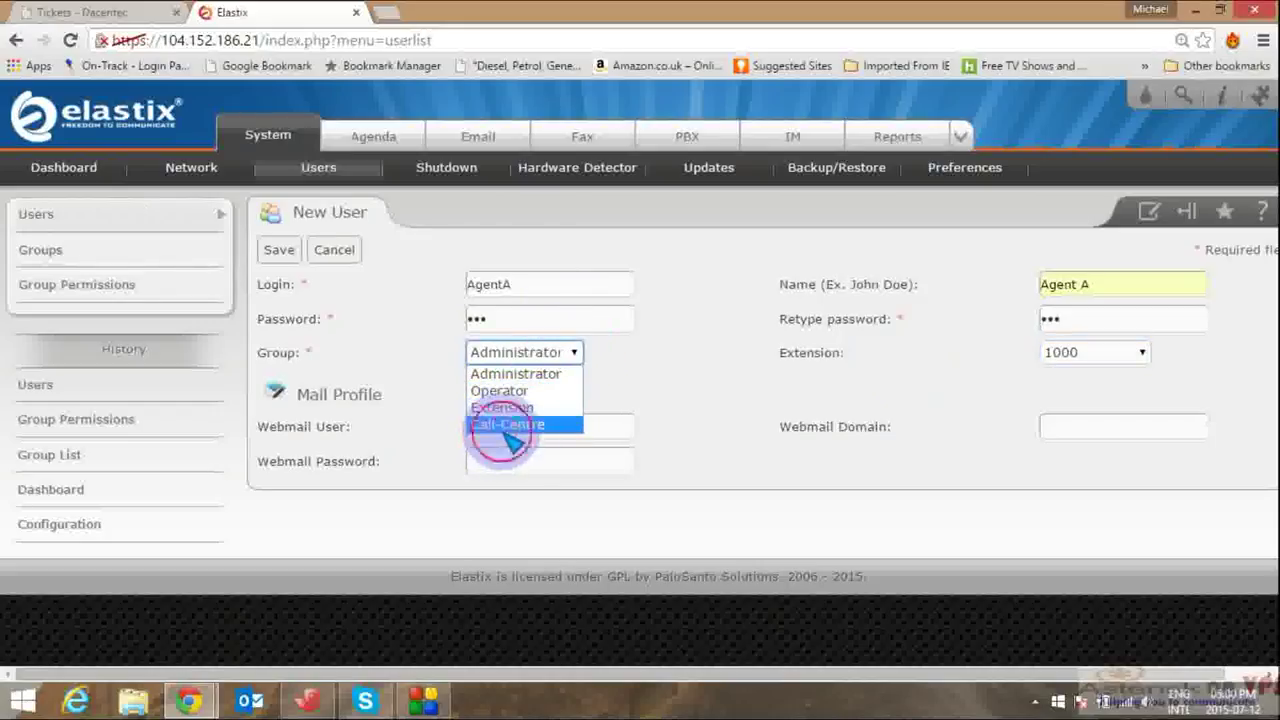
{"action": "left_click", "coordinate": [507, 425]}
{"action": "left_click", "coordinate": [279, 252]}
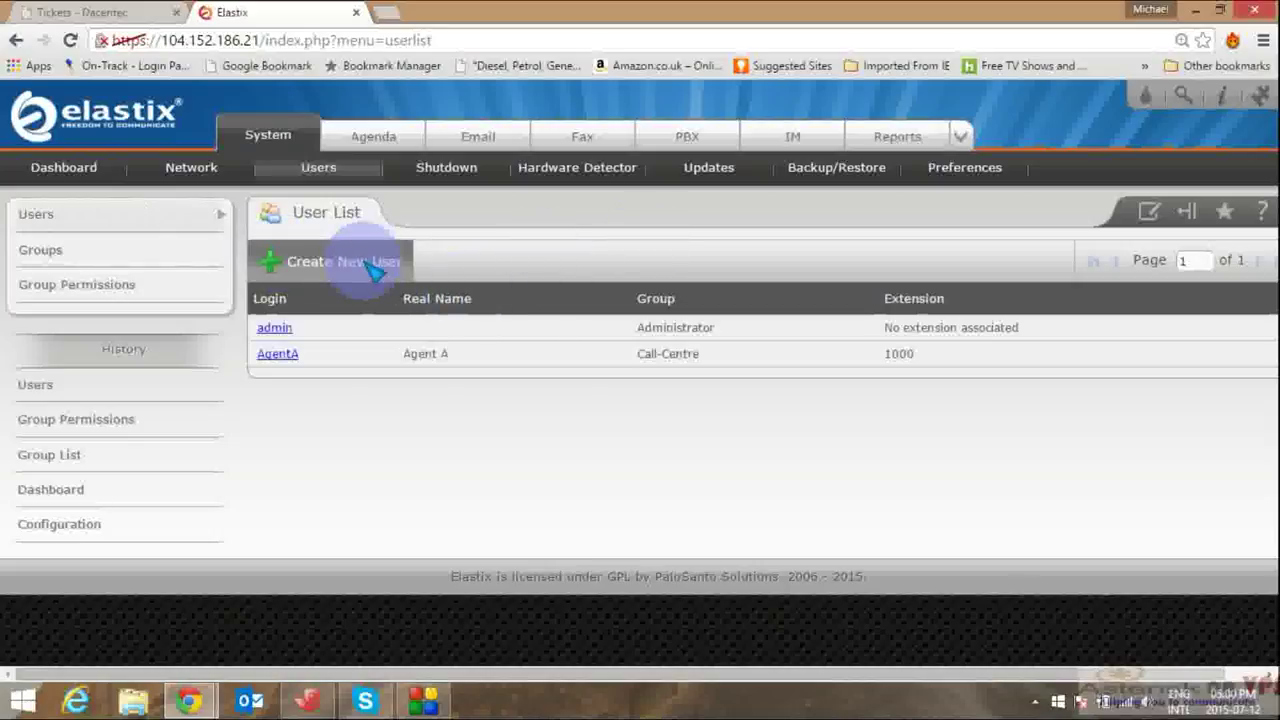
Step: Start another user with login AgentB, name Agent B, and the password confirmed
{"action": "left_click", "coordinate": [374, 272]}
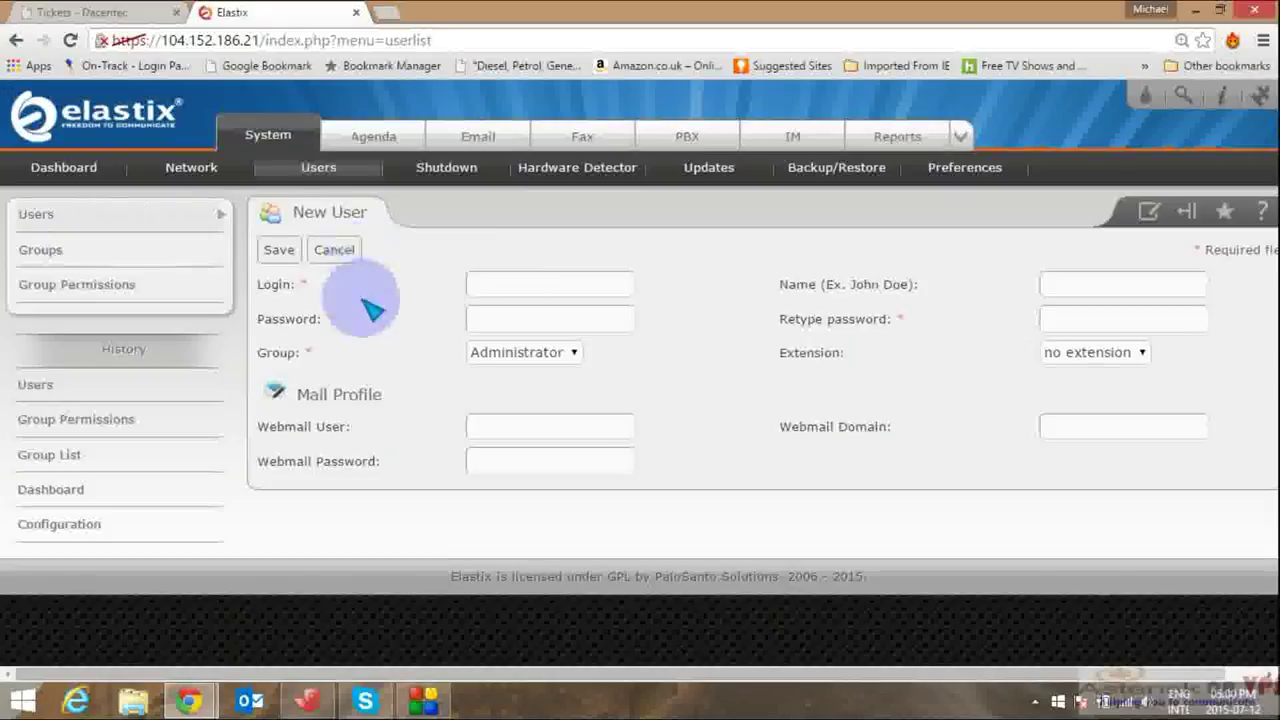
{"action": "left_click", "coordinate": [520, 292]}
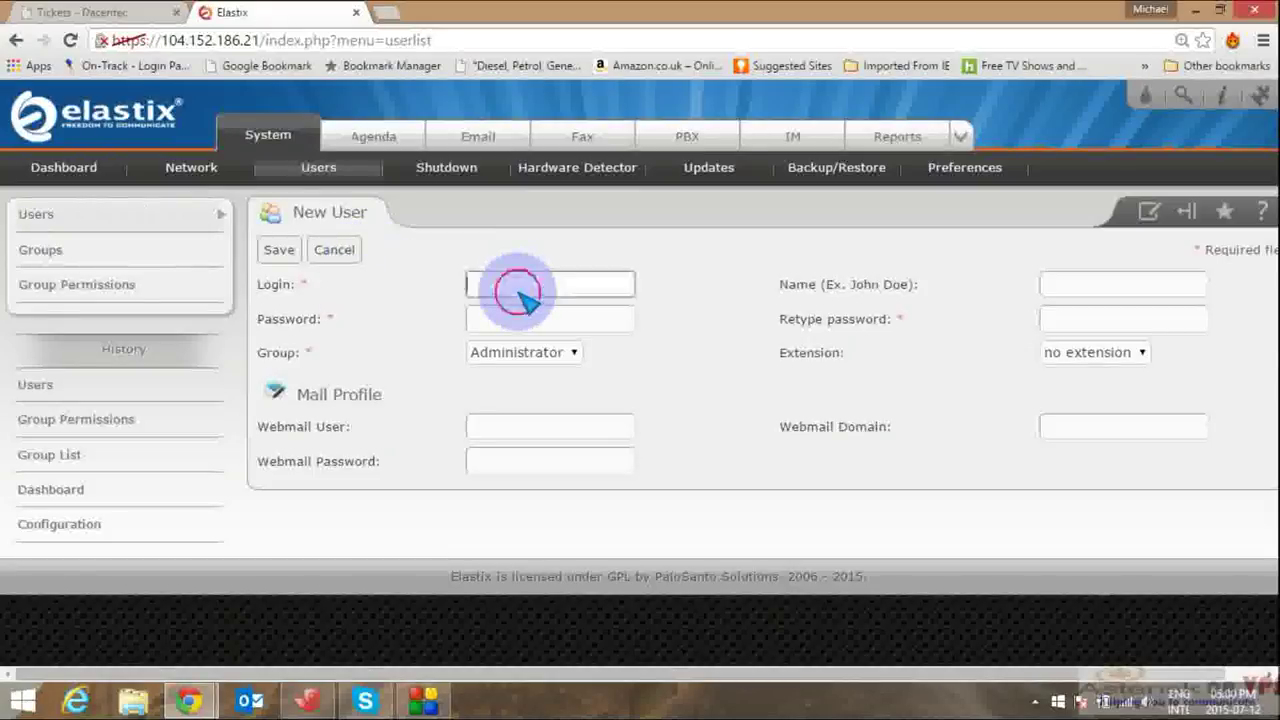
{"action": "type", "text": "AgentB"}
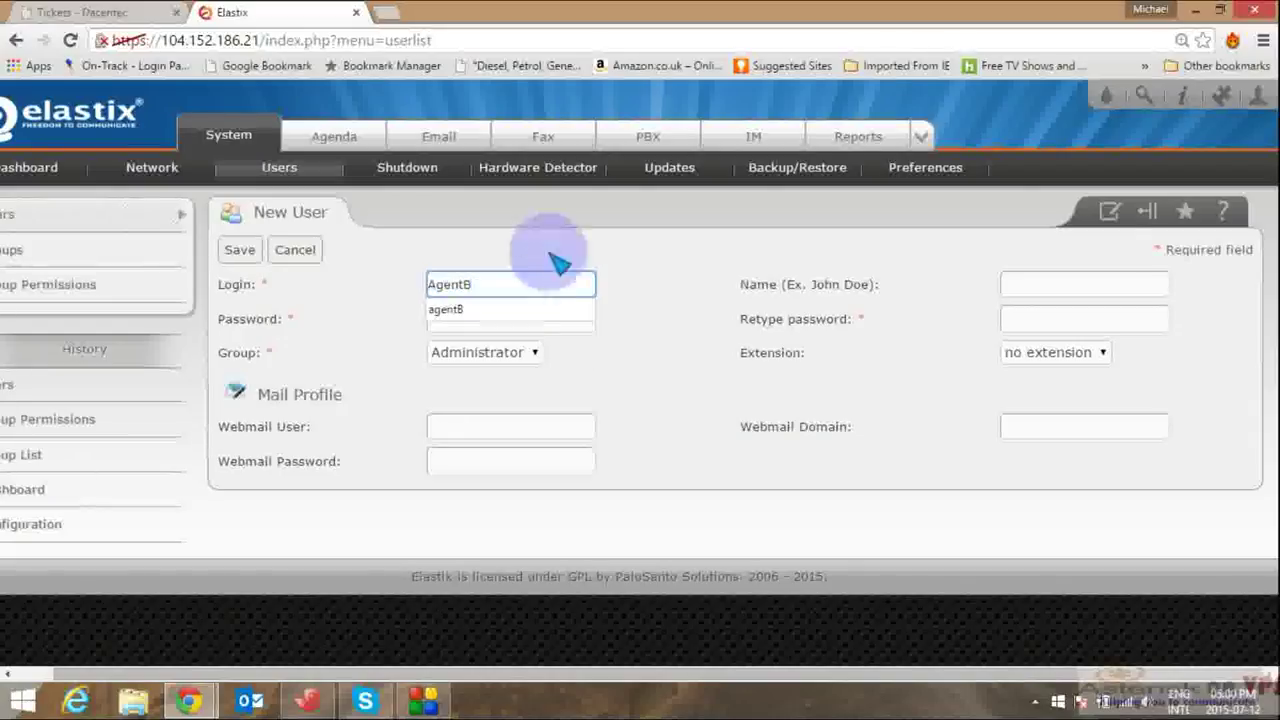
{"action": "left_click", "coordinate": [1074, 295]}
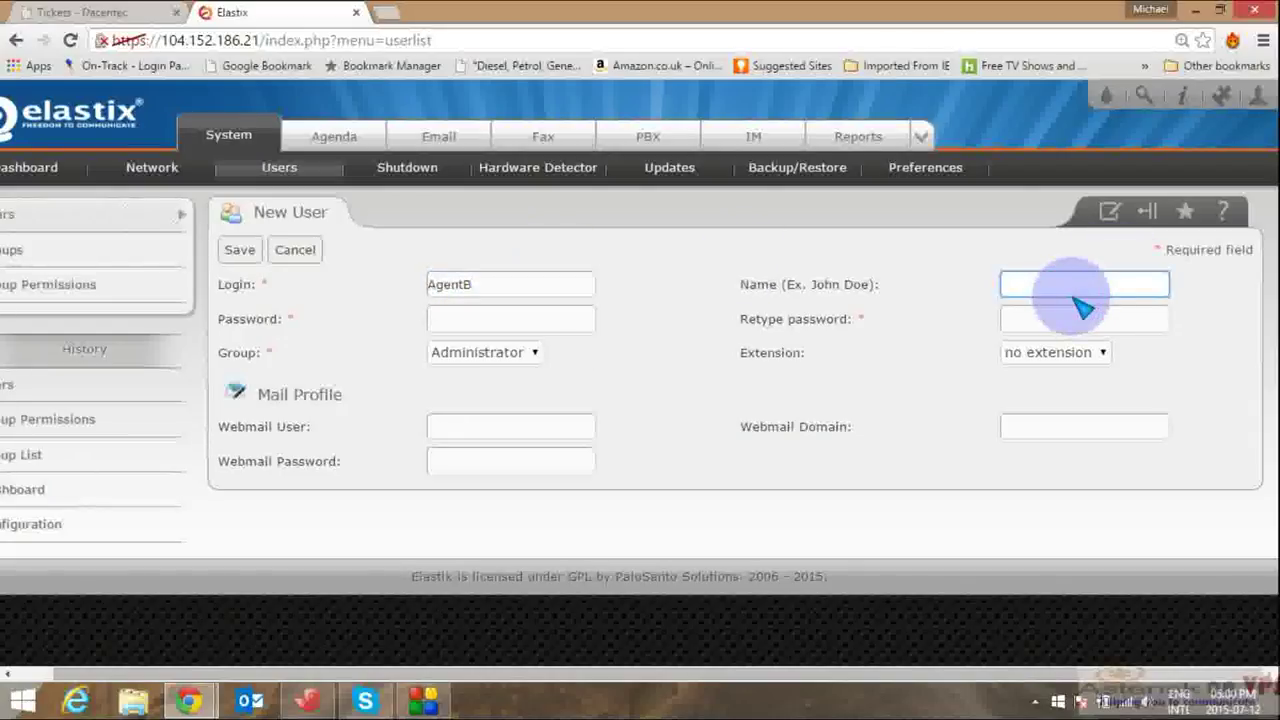
{"action": "type", "text": "Agent B"}
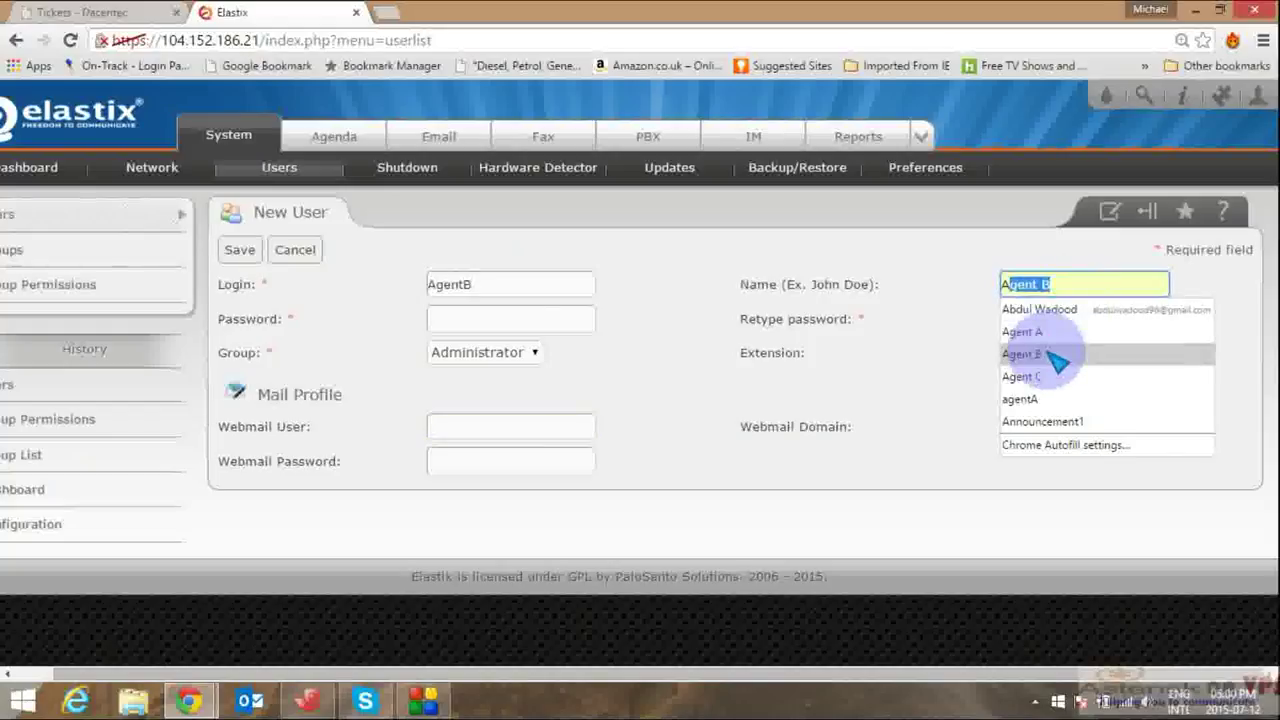
{"action": "left_click", "coordinate": [1048, 354]}
{"action": "left_click", "coordinate": [589, 322]}
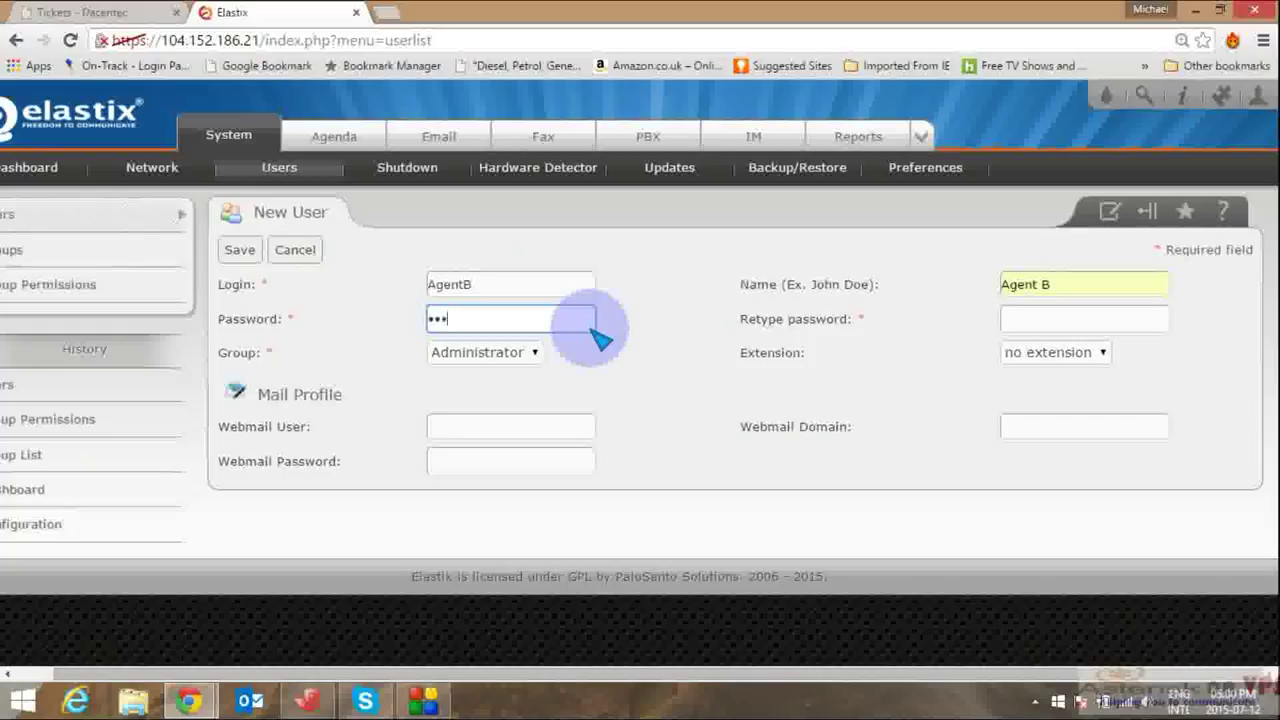
{"action": "left_click", "coordinate": [1024, 323]}
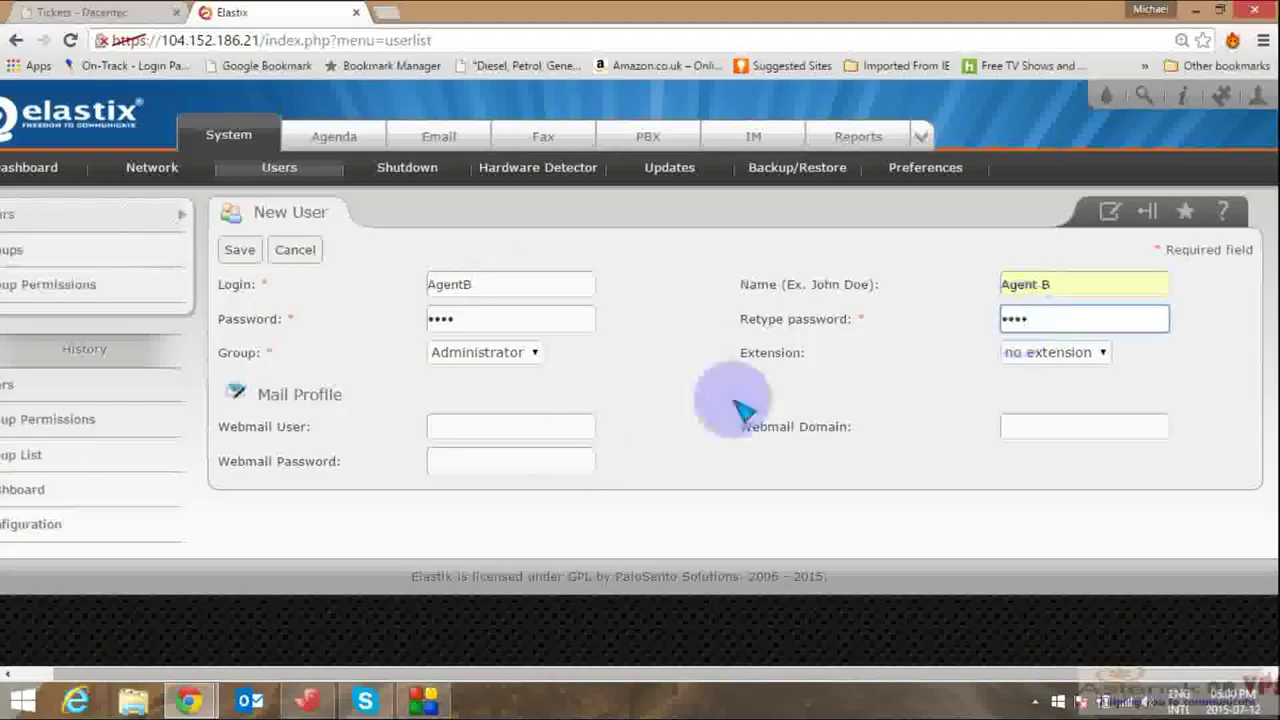
{"action": "left_click", "coordinate": [578, 438]}
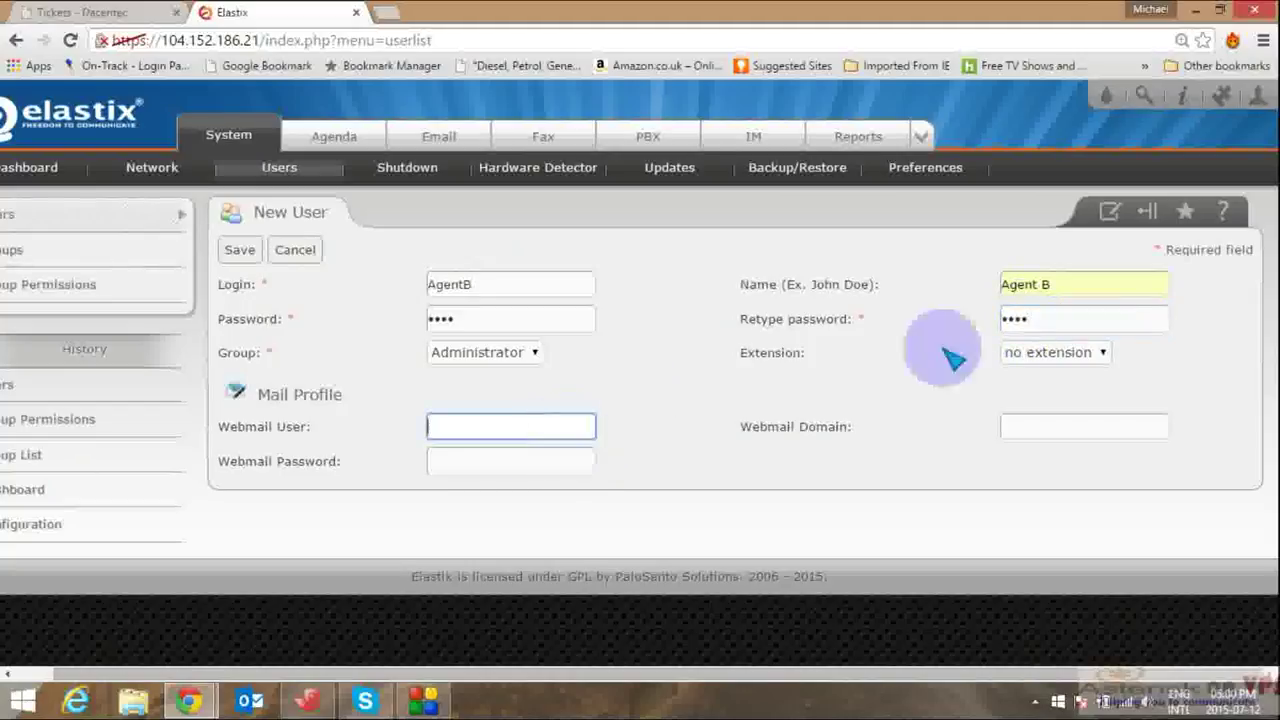
Step: Put AgentB in the Call-Centre group with extension 1001 and save
{"action": "left_click", "coordinate": [527, 358]}
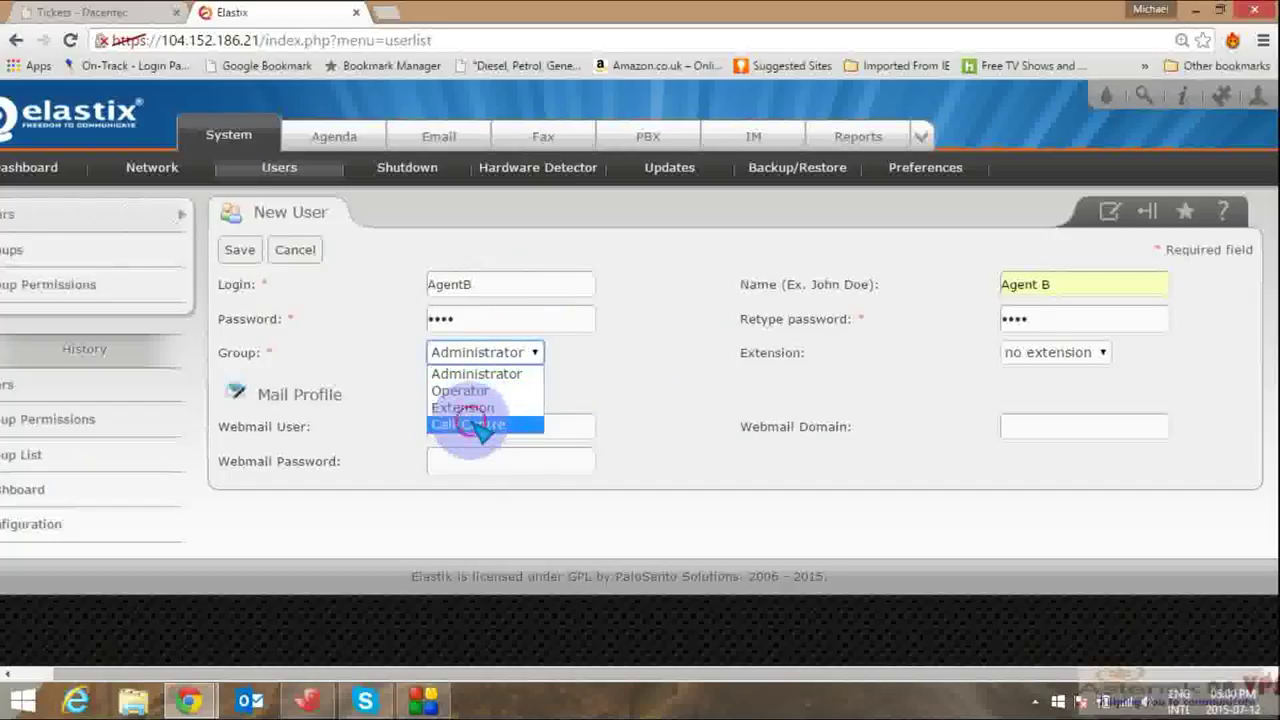
{"action": "left_click", "coordinate": [478, 425]}
{"action": "left_click", "coordinate": [1045, 356]}
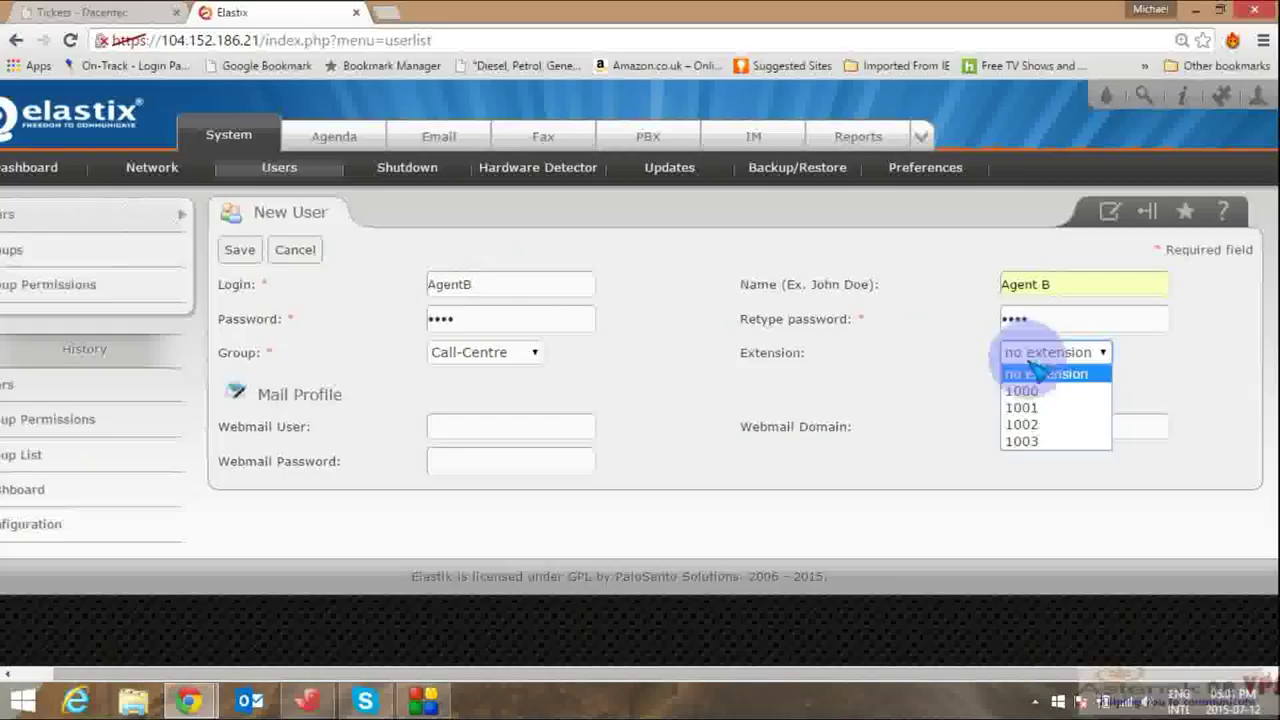
{"action": "left_click", "coordinate": [1024, 409]}
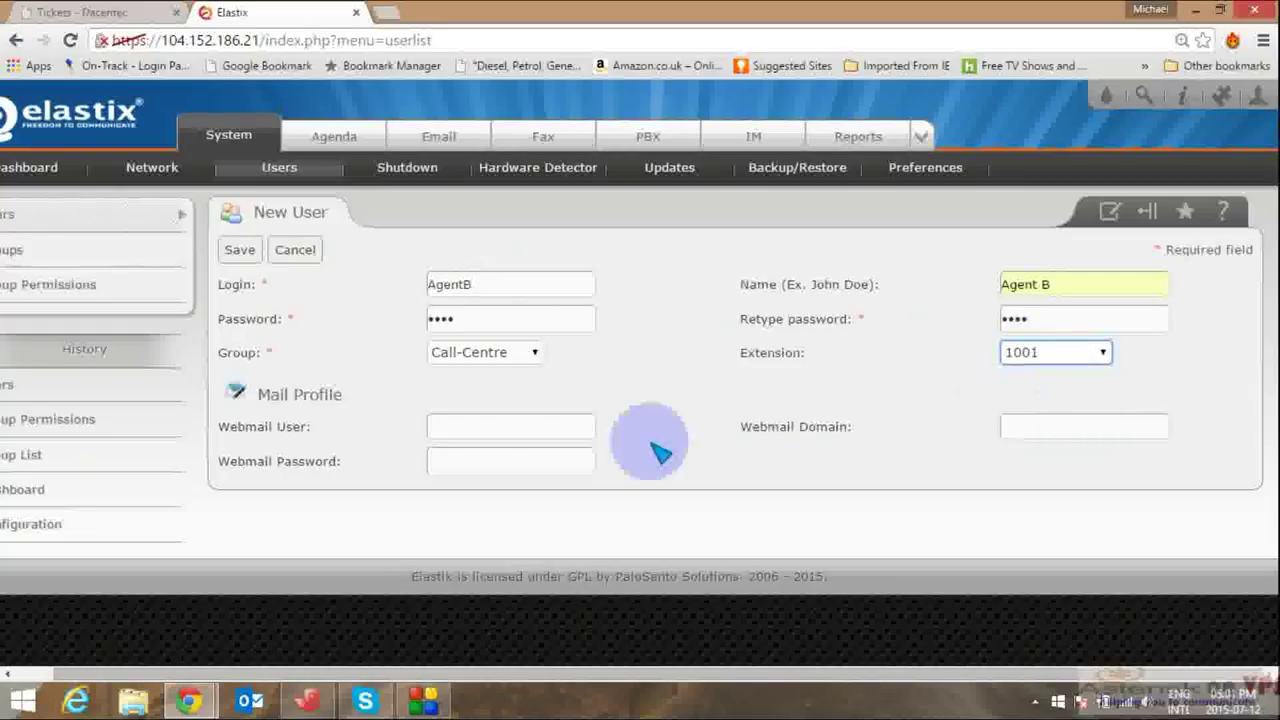
{"action": "left_click", "coordinate": [243, 251]}
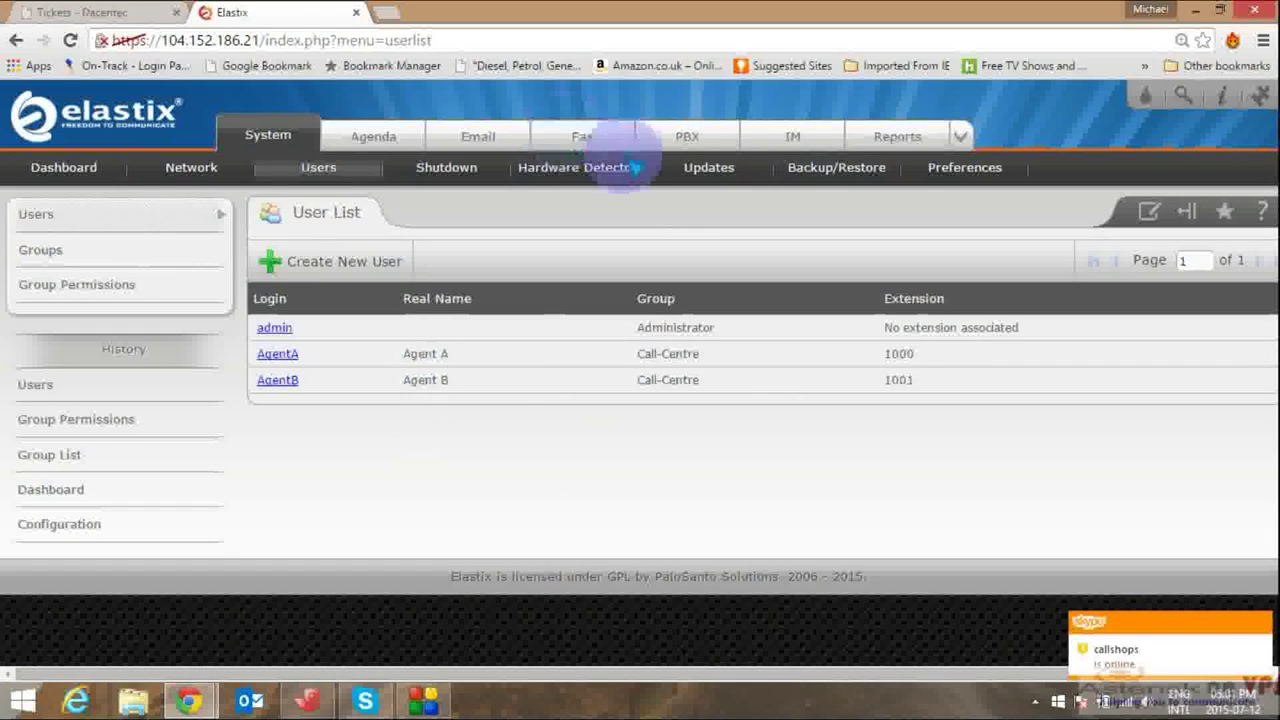
Step: Go to the Call Center module's Forms list through the extra-modules menu
{"action": "left_click", "coordinate": [960, 137]}
{"action": "left_click", "coordinate": [986, 212]}
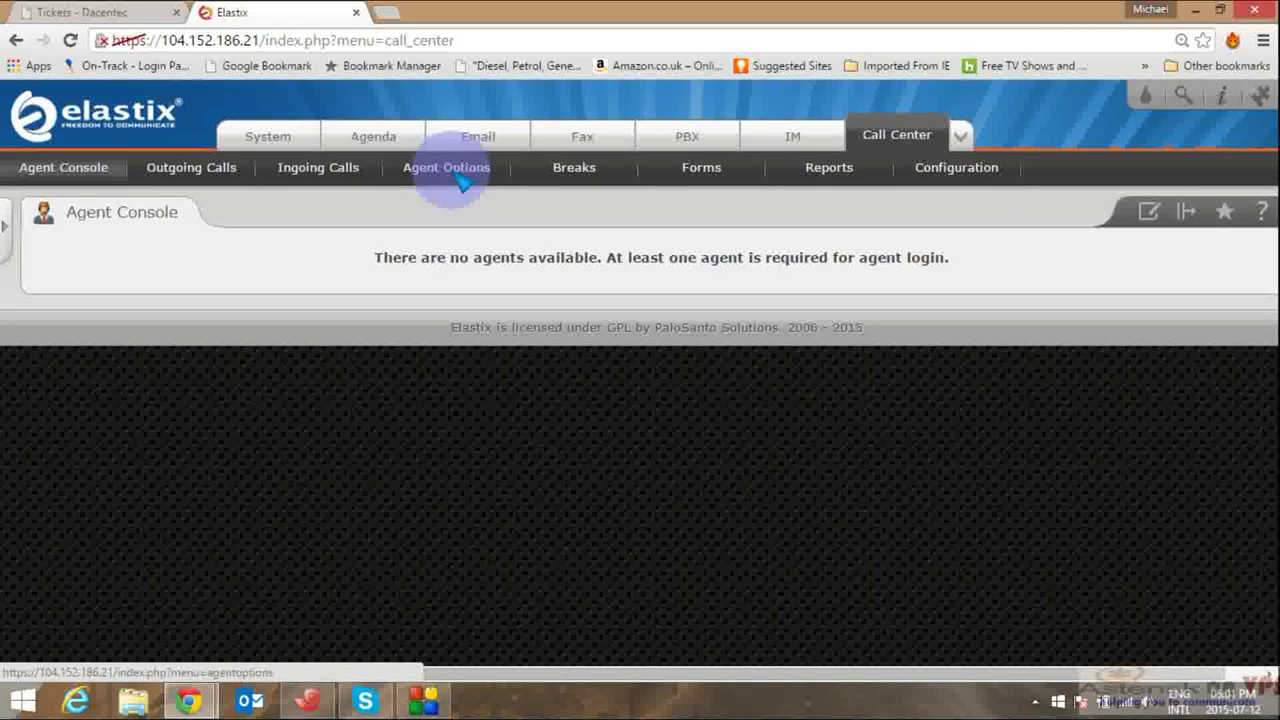
{"action": "left_click", "coordinate": [716, 172]}
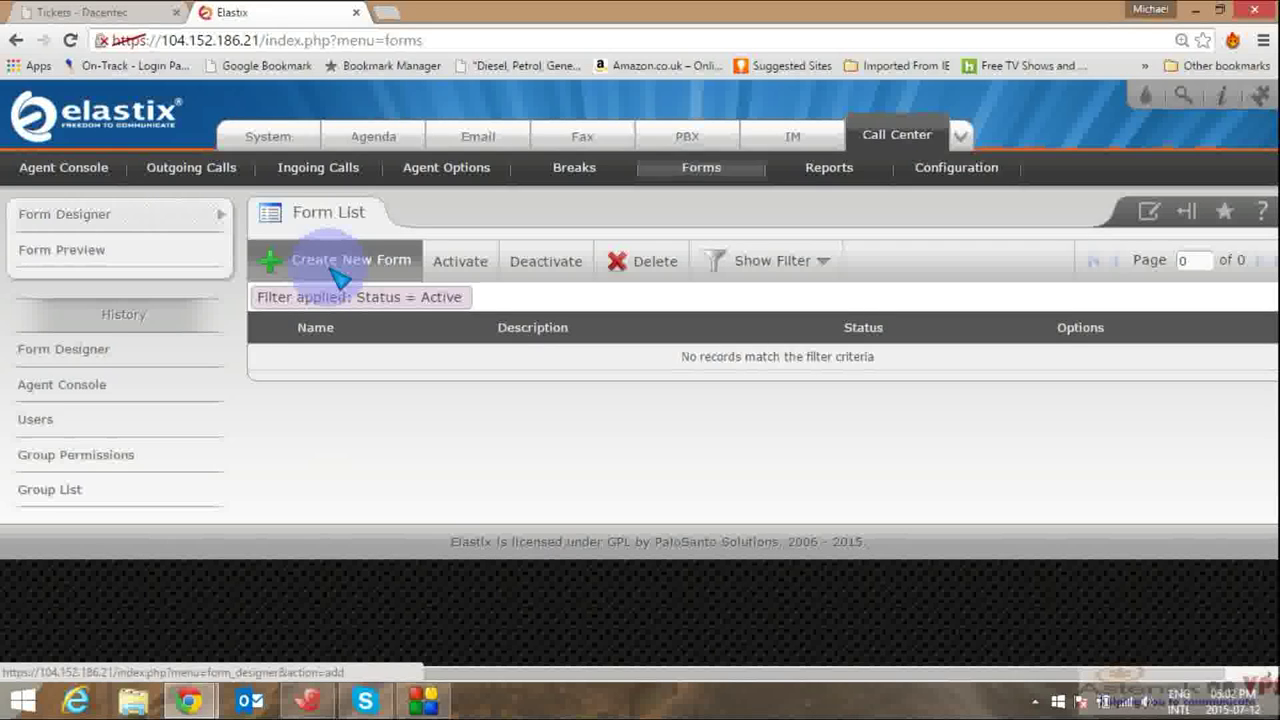
Step: Create a new form named Customer_information with the description 'Customer information'
{"action": "left_click", "coordinate": [335, 272]}
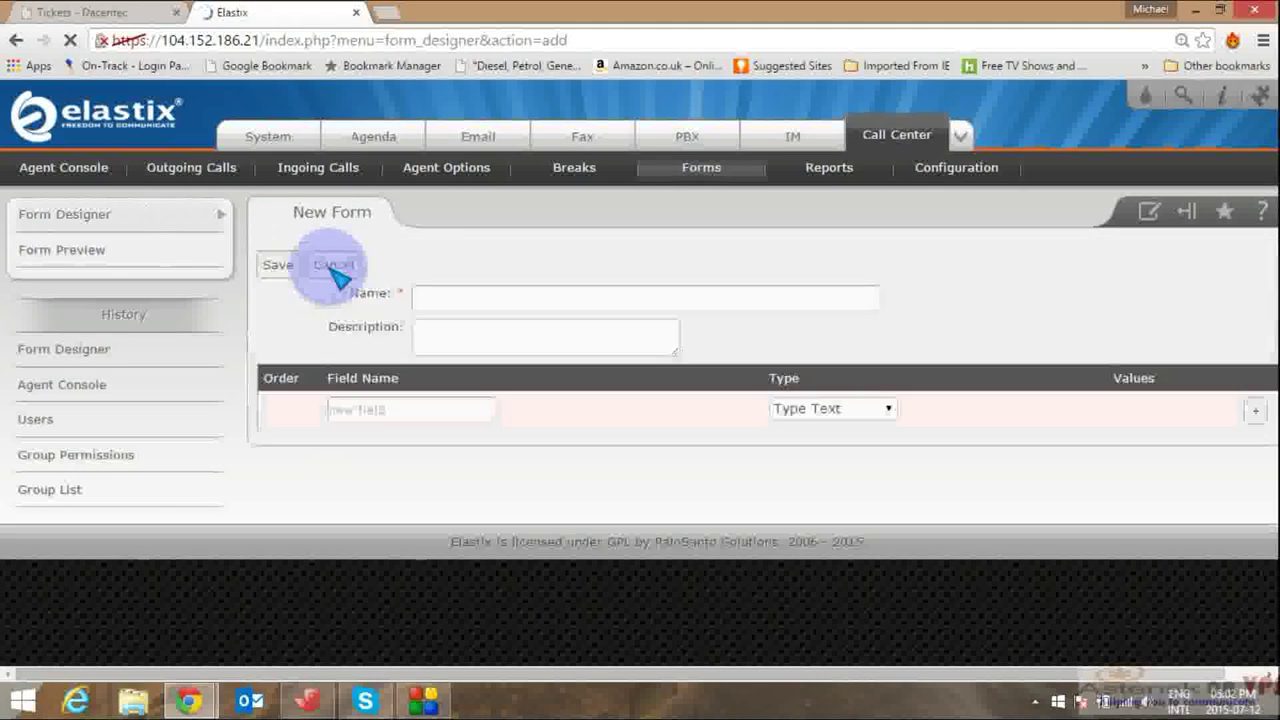
{"action": "left_click", "coordinate": [466, 300]}
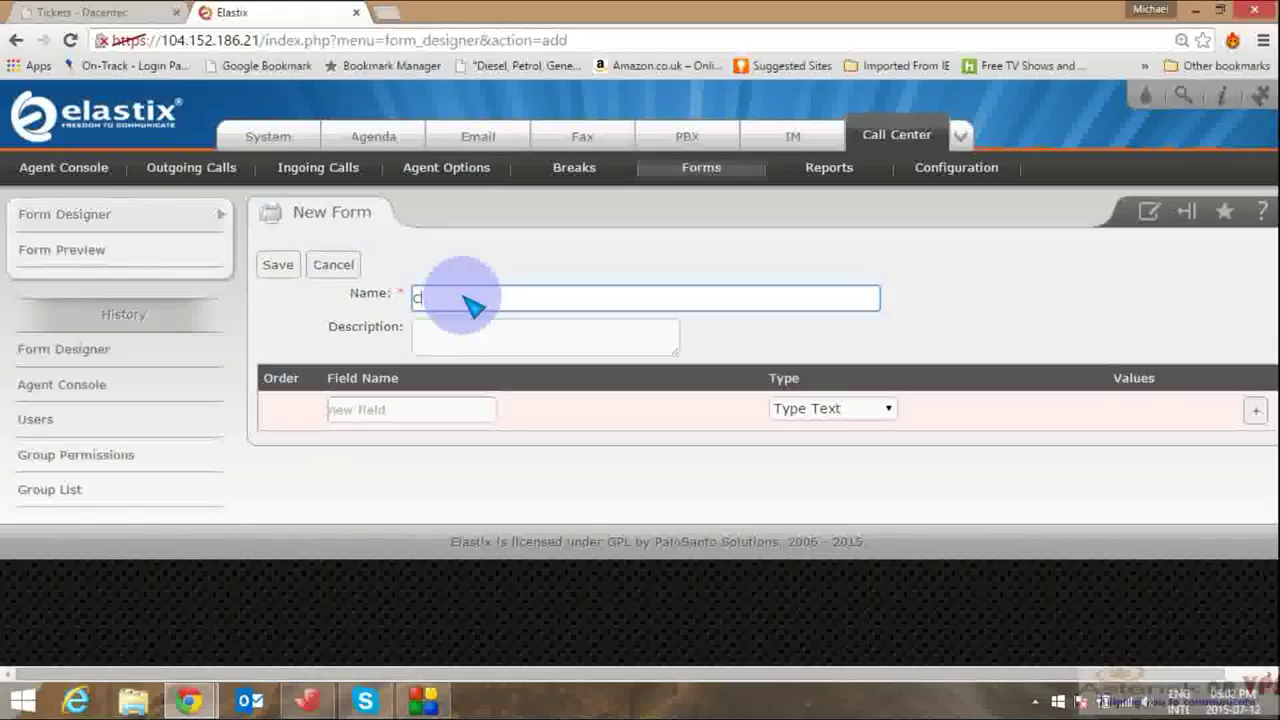
{"action": "type", "text": "ustomer "}
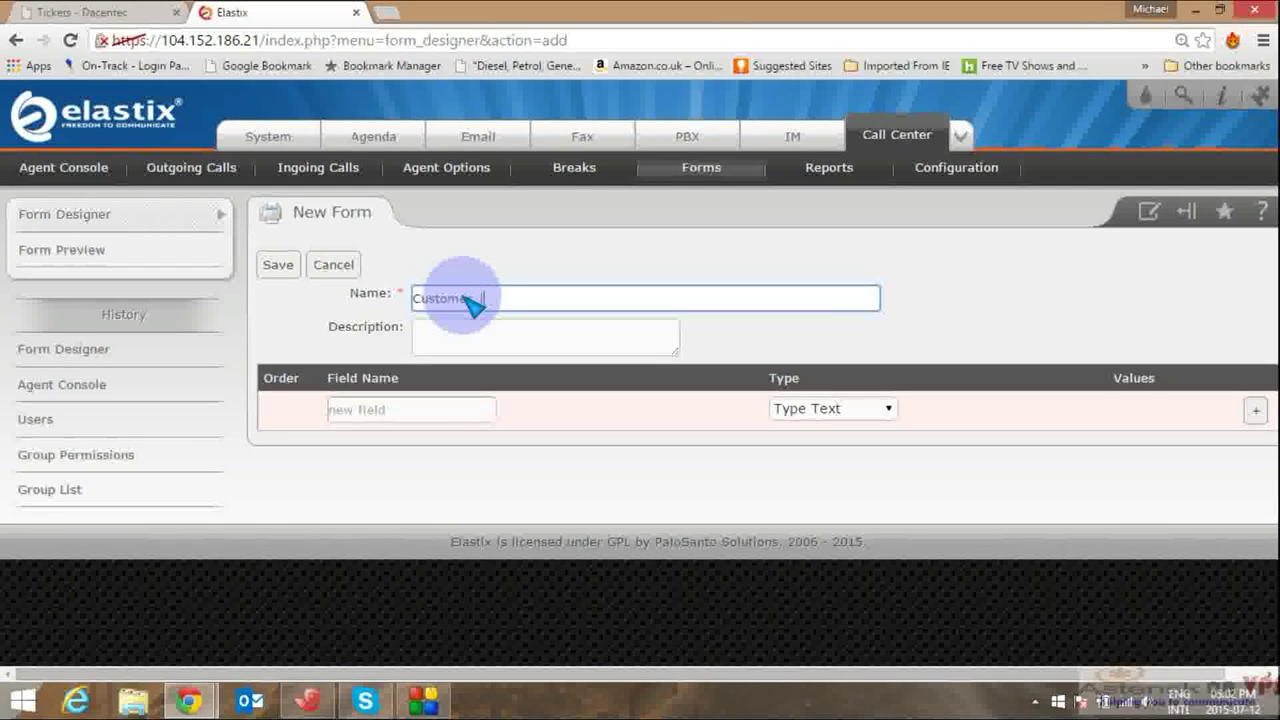
{"action": "type", "text": "Information"}
{"action": "left_click", "coordinate": [471, 298]}
{"action": "key", "text": "BackSpace"}
{"action": "key", "text": "Delete"}
{"action": "type", "text": "_i"}
{"action": "left_click", "coordinate": [447, 350]}
{"action": "type", "text": "Customer"}
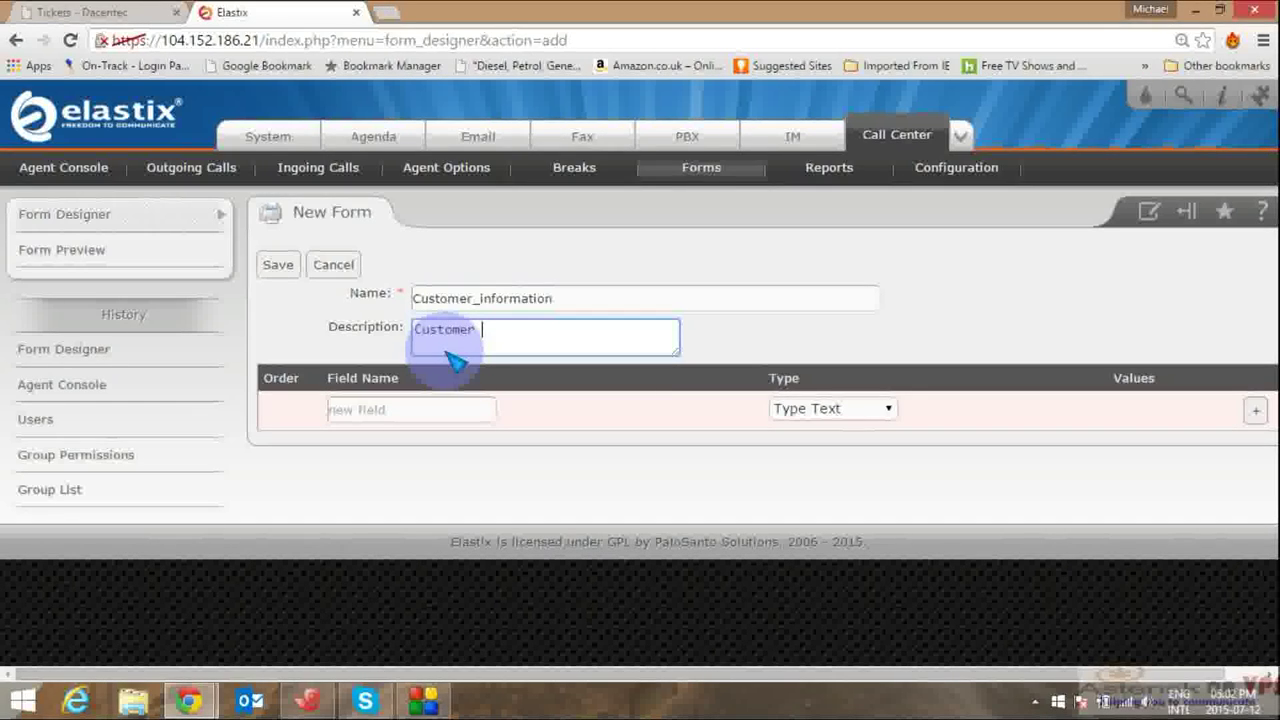
{"action": "type", "text": " information"}
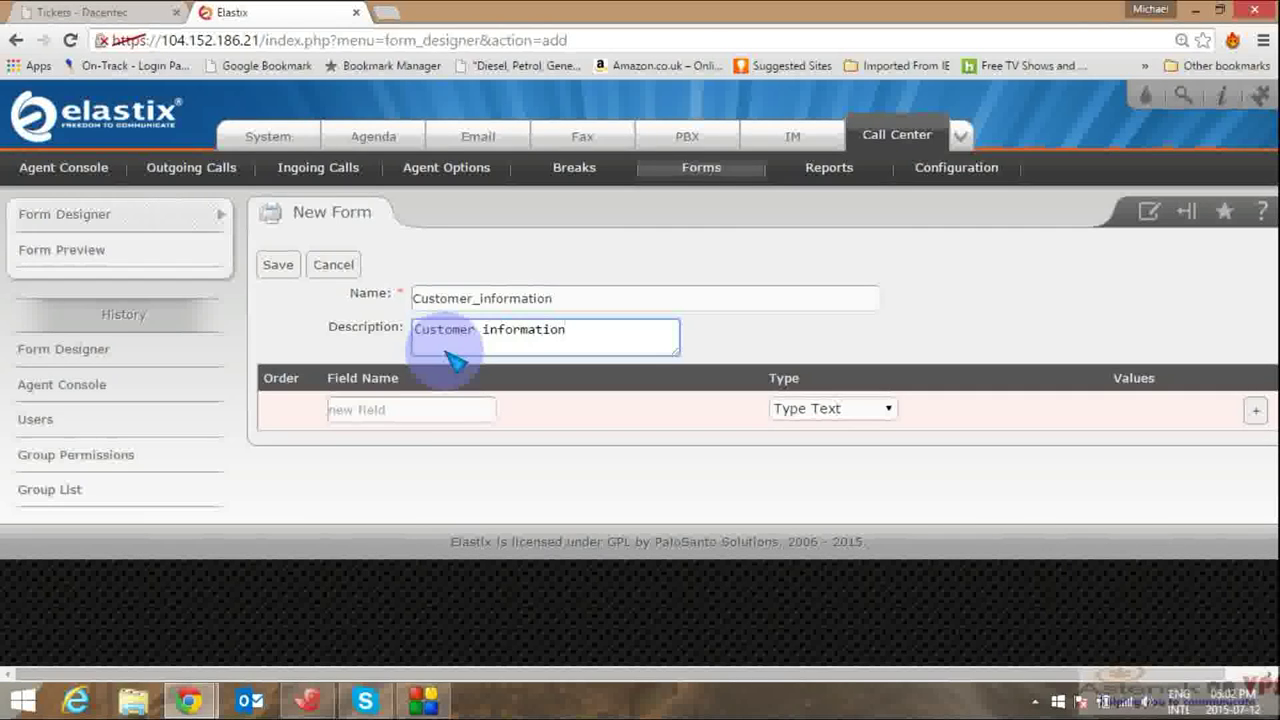
{"action": "left_click", "coordinate": [432, 417]}
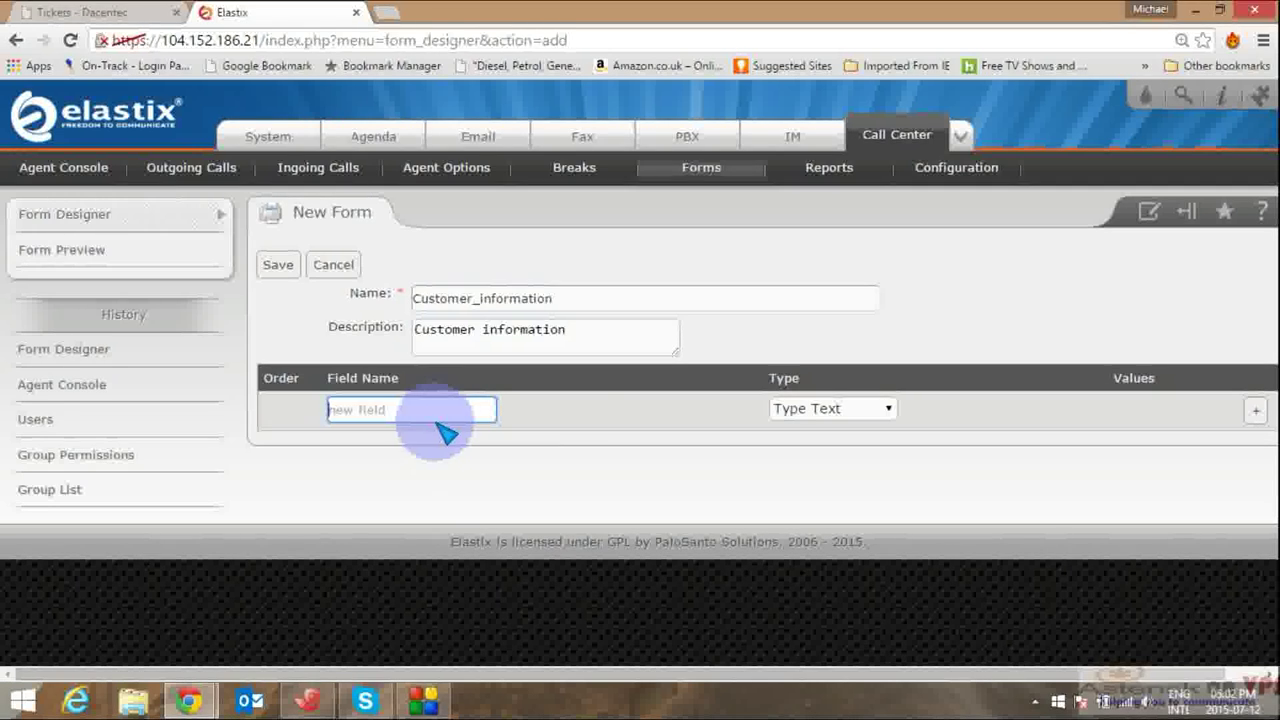
Step: Add a first field named Date of date type, plus a second field row
{"action": "left_click", "coordinate": [878, 414]}
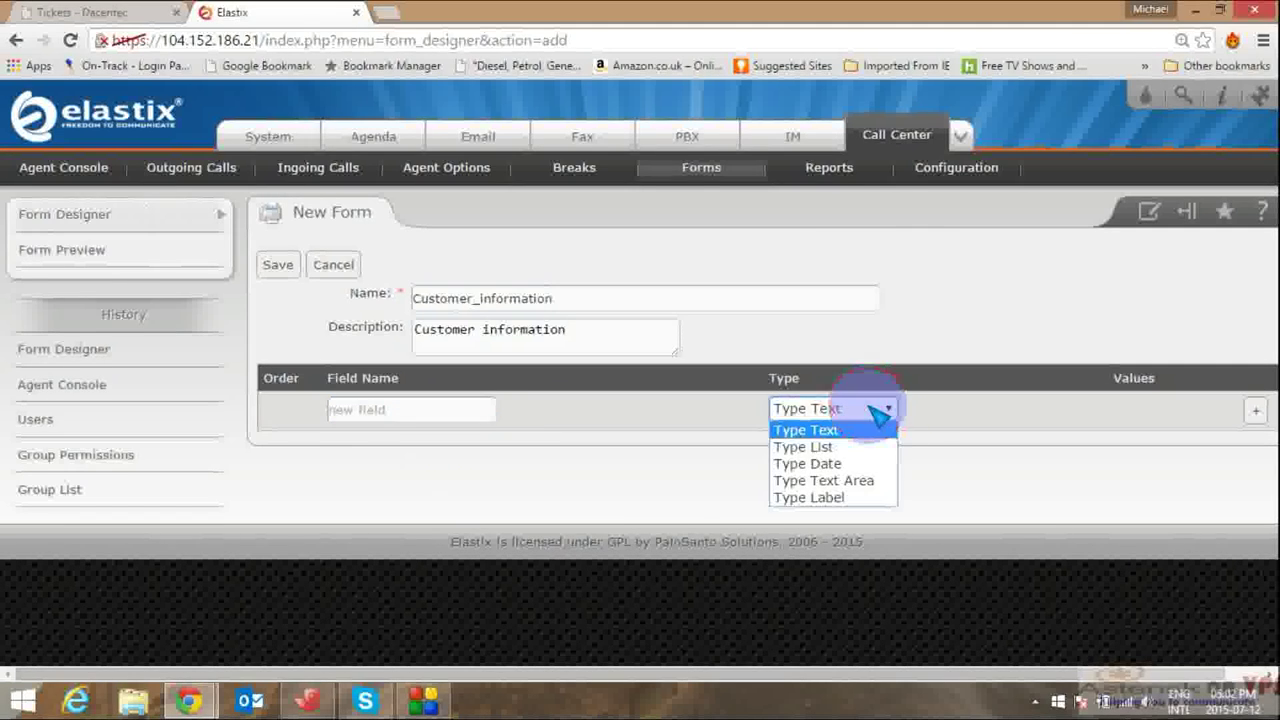
{"action": "left_click", "coordinate": [822, 465]}
{"action": "left_click", "coordinate": [413, 416]}
{"action": "type", "text": "Date"}
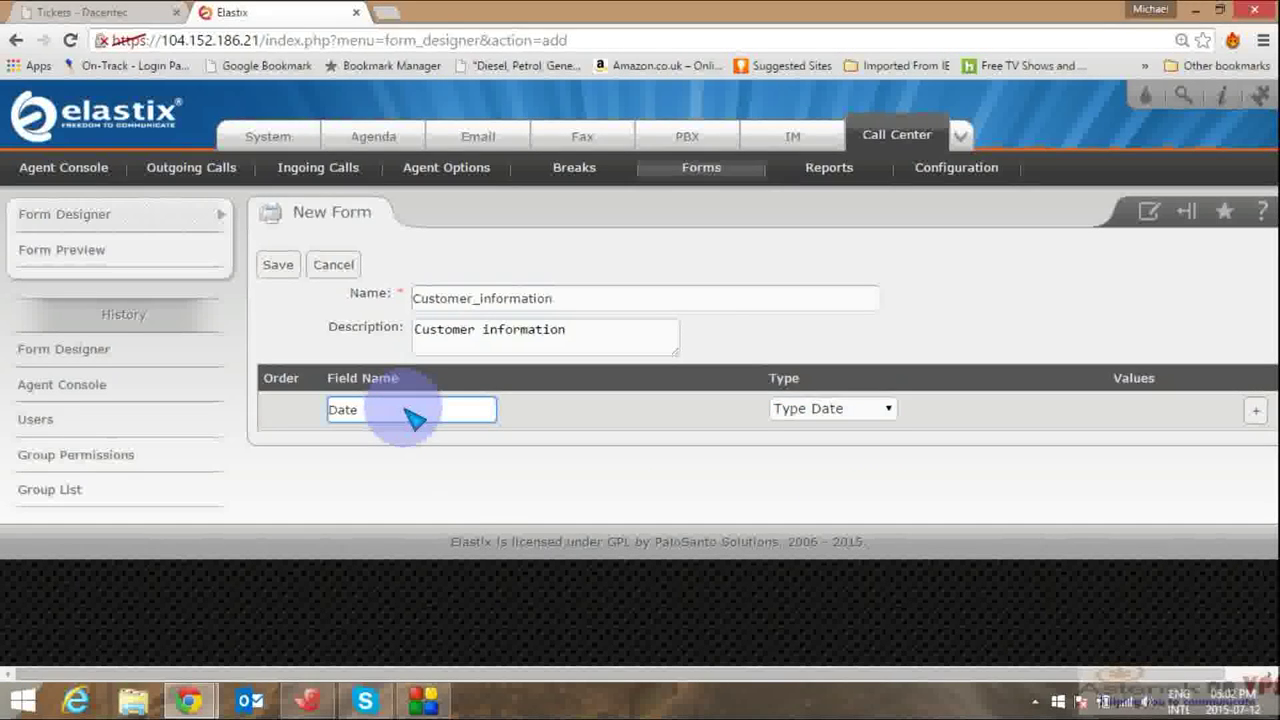
{"action": "left_click", "coordinate": [1254, 412]}
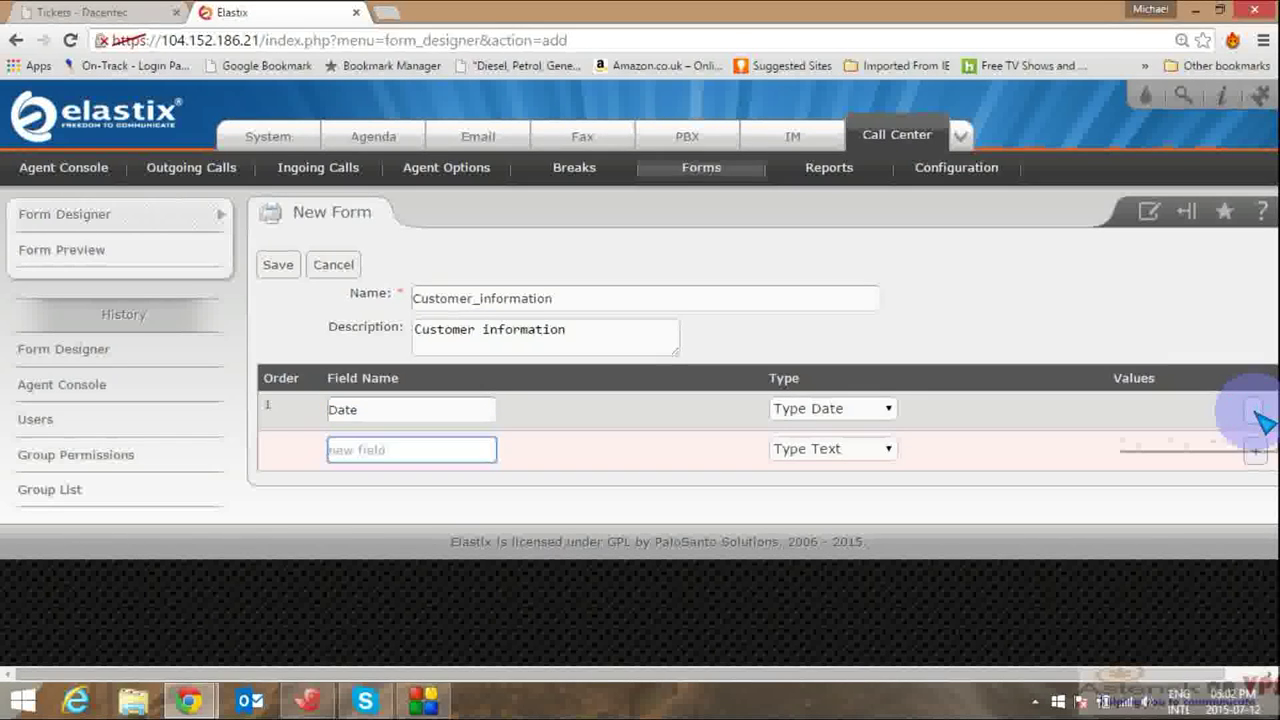
{"action": "key", "text": "super+c"}
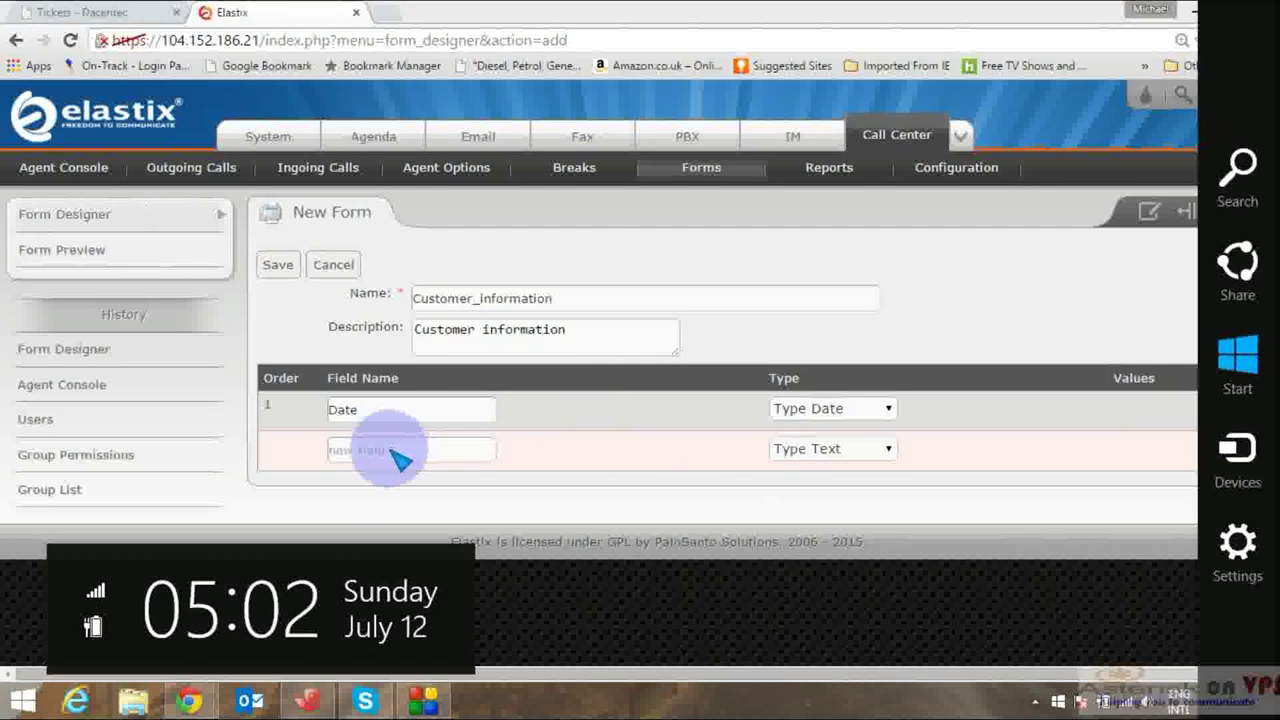
Step: Make Service_Interest a list field with values Internet, Wifi and Hosting
{"action": "left_click", "coordinate": [398, 457]}
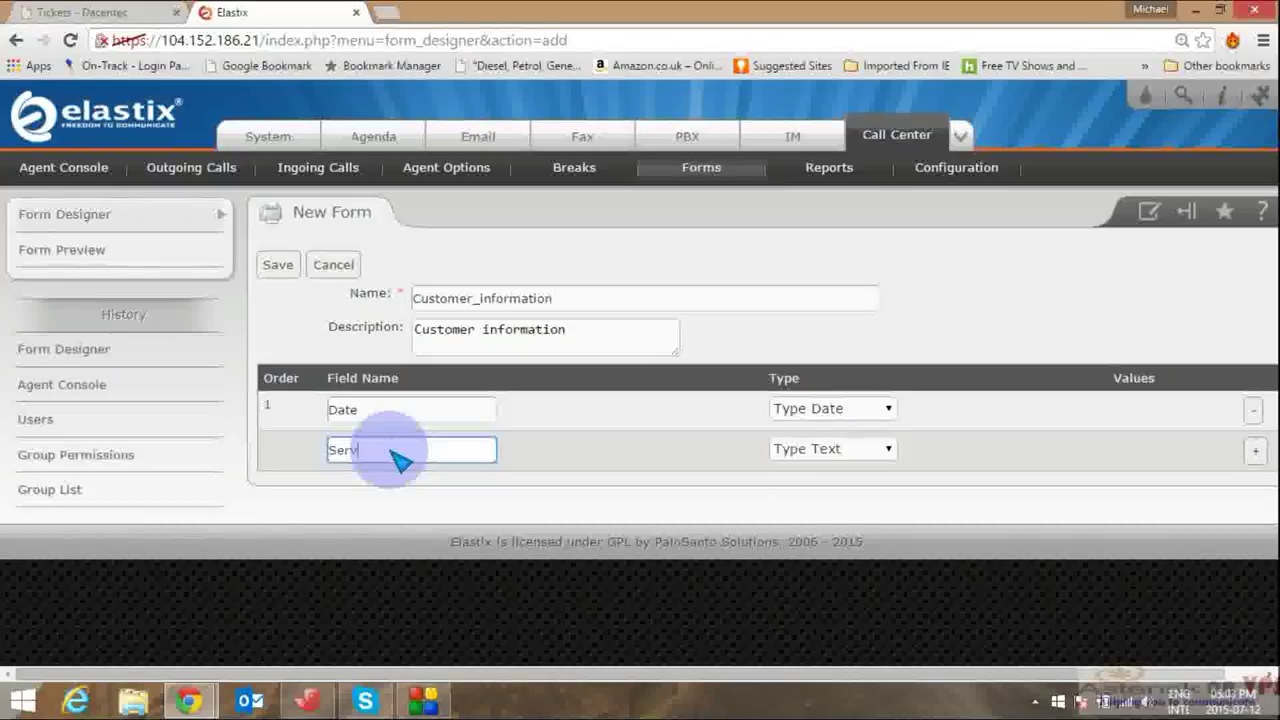
{"action": "type", "text": "Service_Interest"}
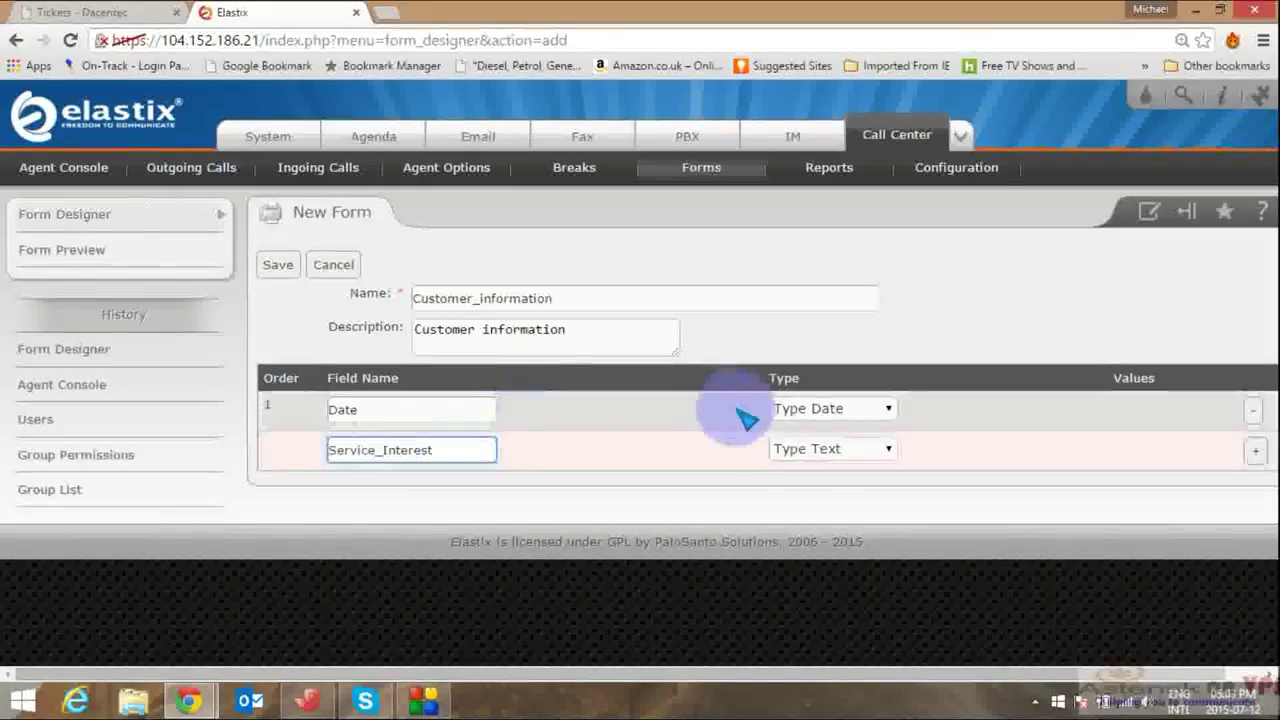
{"action": "left_click", "coordinate": [843, 450]}
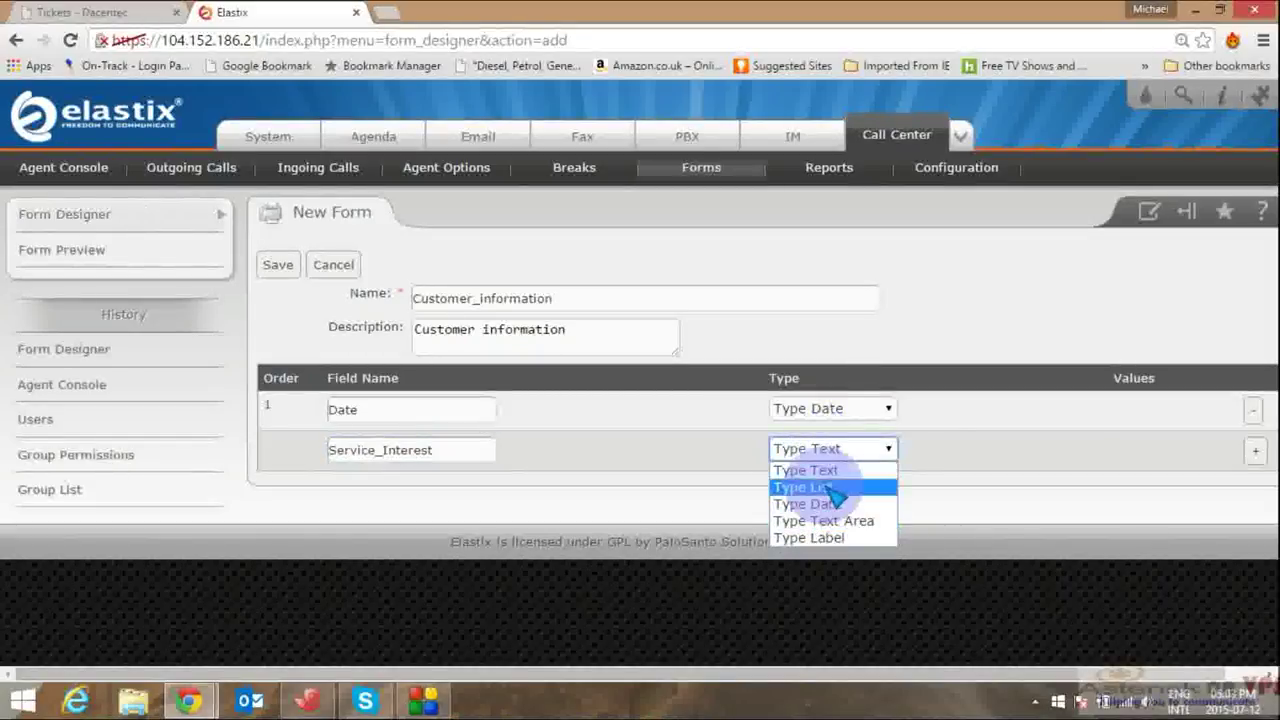
{"action": "left_click", "coordinate": [830, 488]}
{"action": "left_click", "coordinate": [864, 462]}
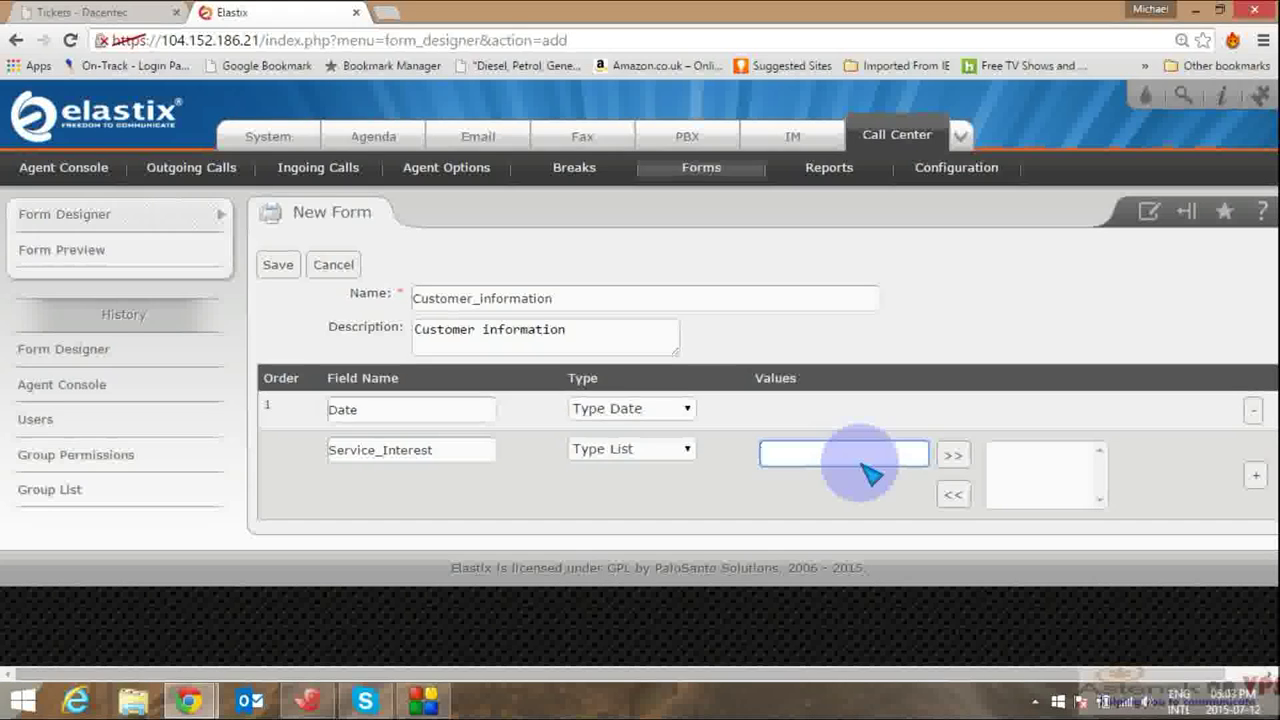
{"action": "type", "text": "Internet"}
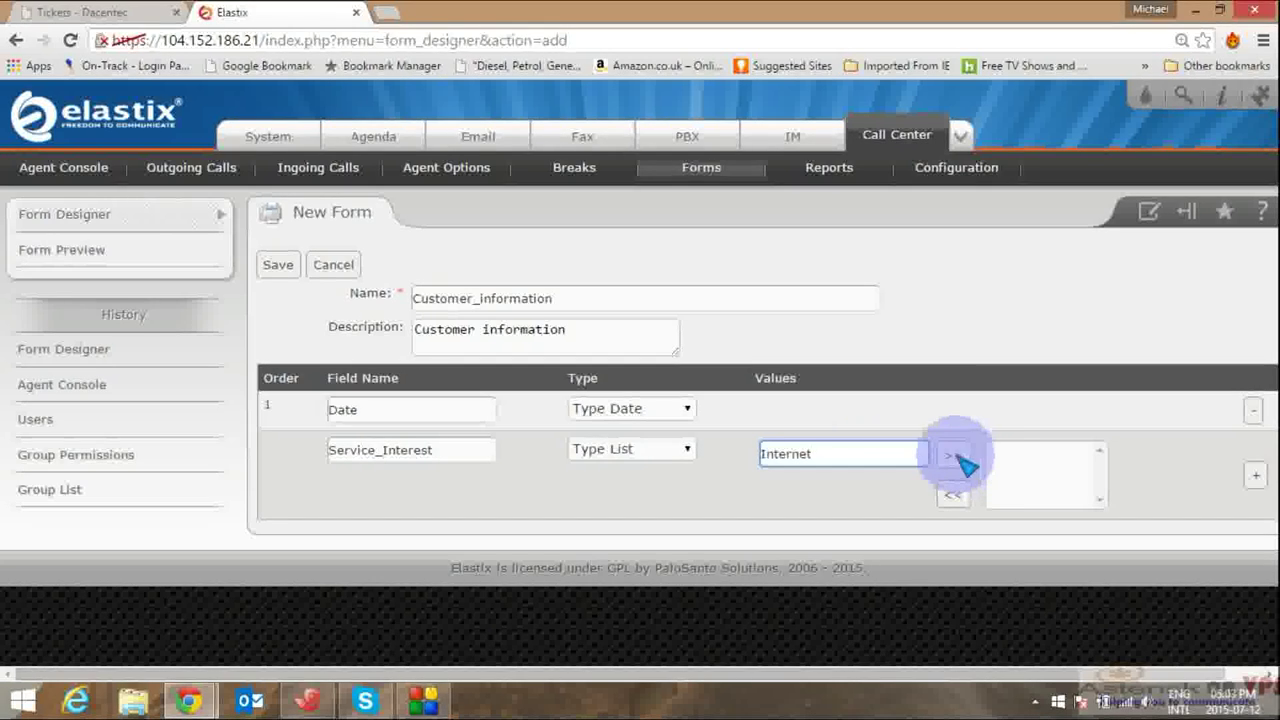
{"action": "left_click", "coordinate": [953, 456]}
{"action": "type", "text": "Wifi"}
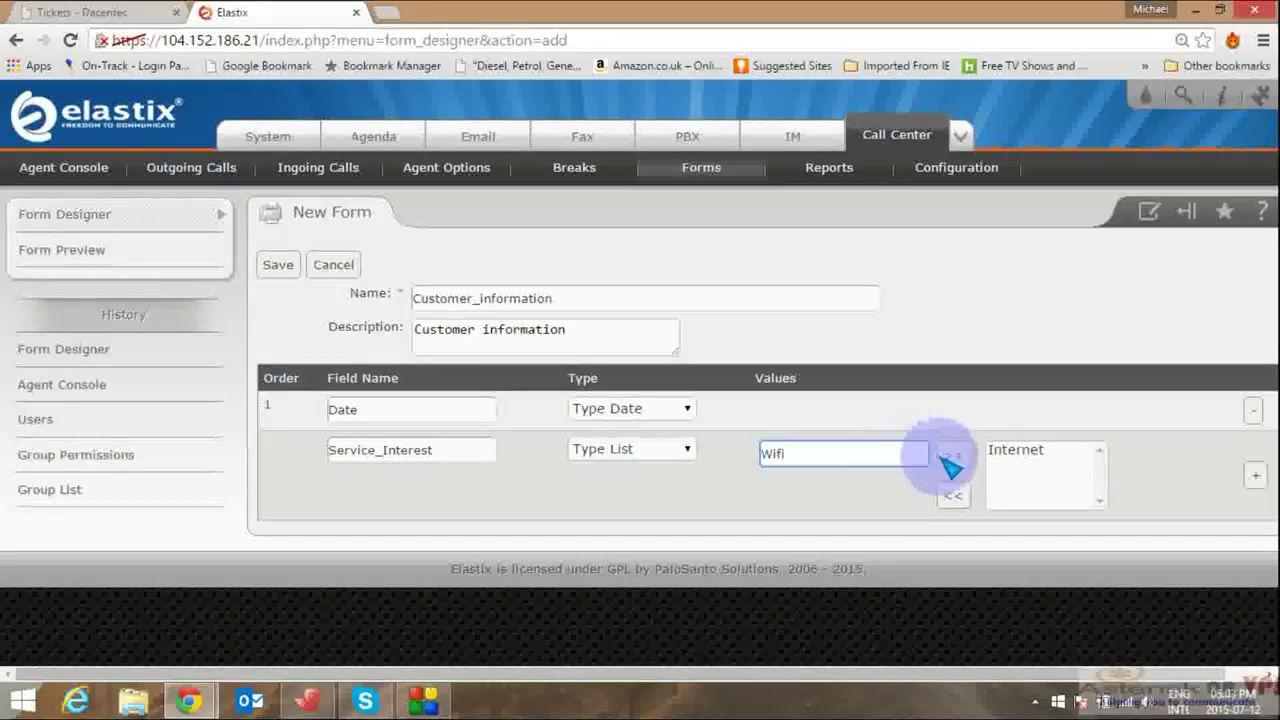
{"action": "key", "text": "Return"}
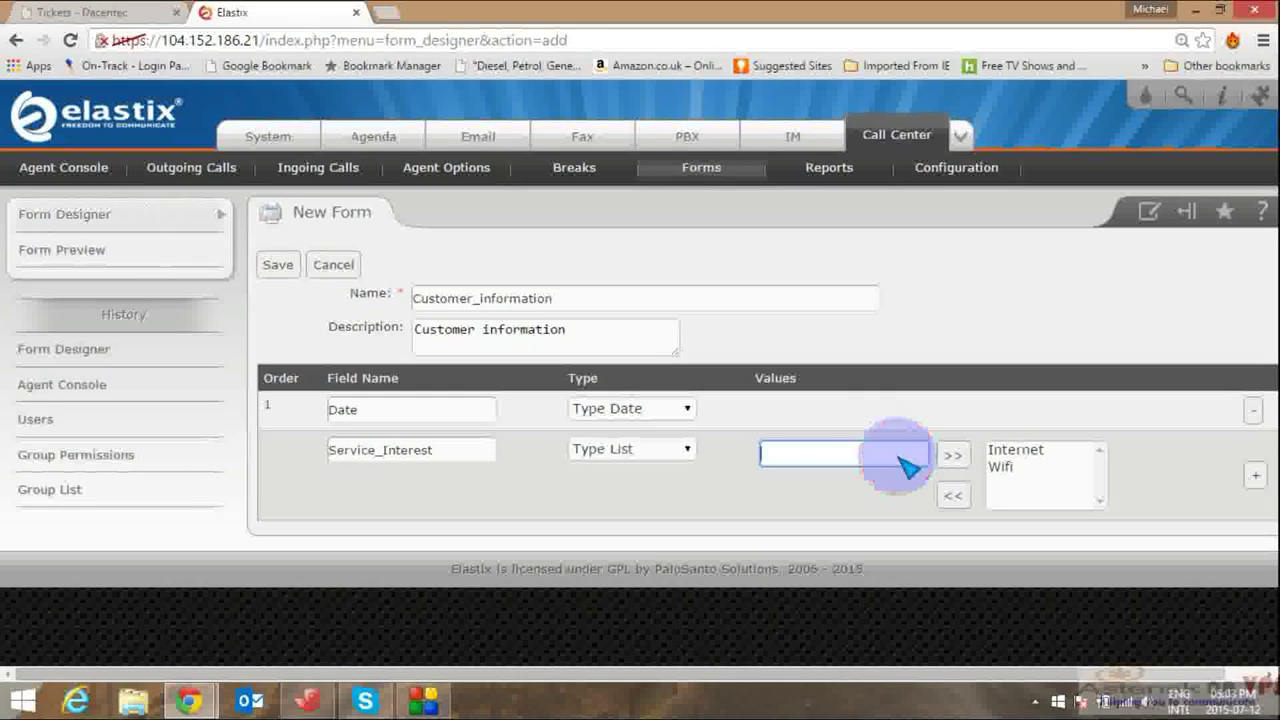
{"action": "type", "text": "Hosting"}
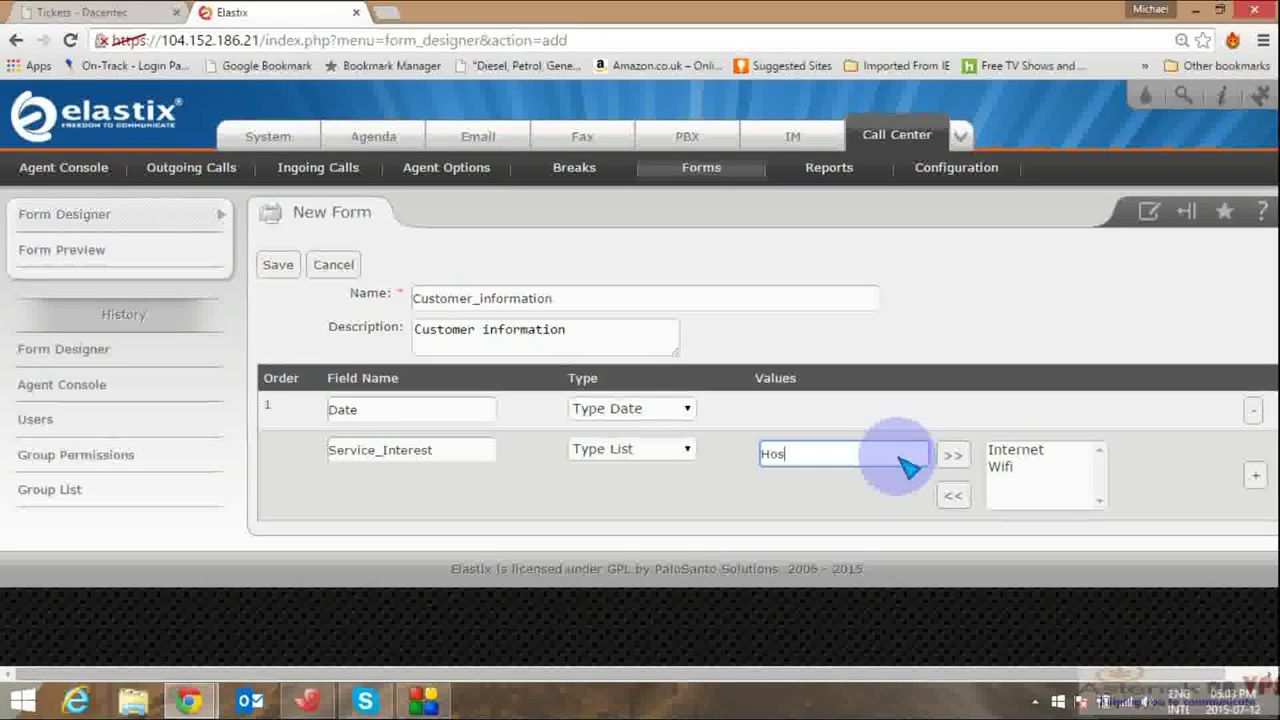
{"action": "left_click", "coordinate": [953, 456]}
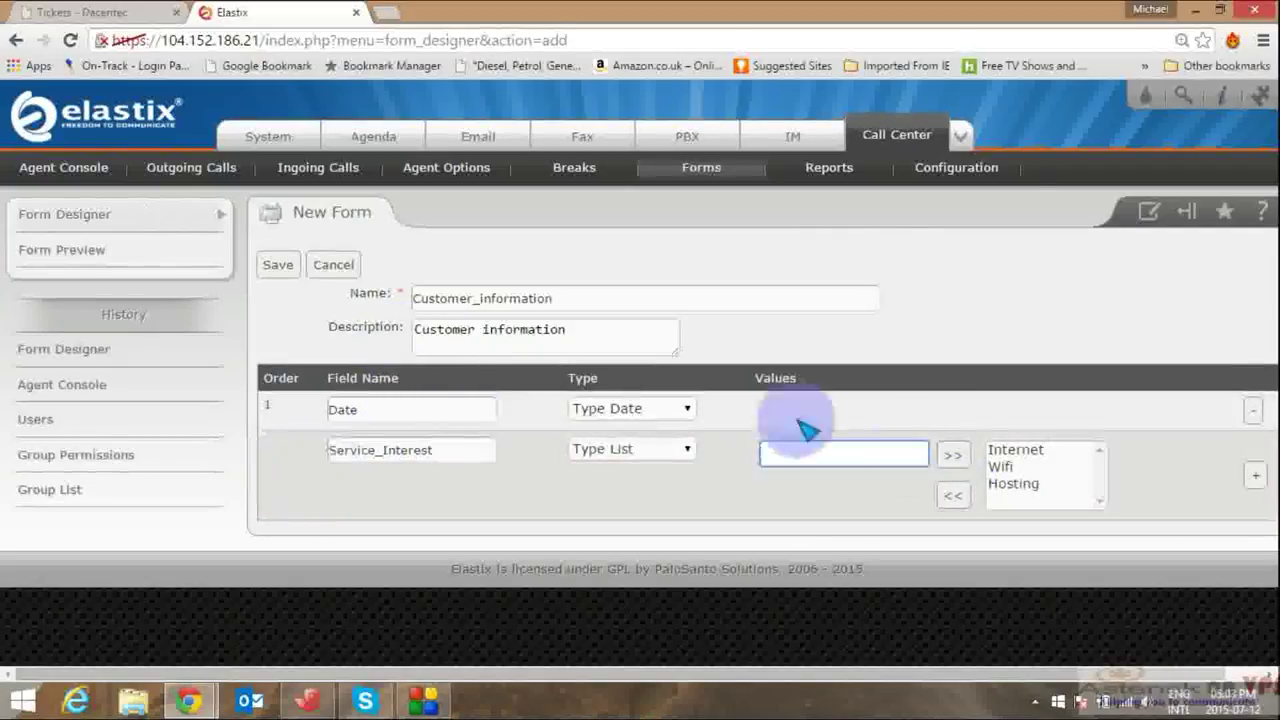
Step: Add a General text-area field and remove the Date field row
{"action": "left_click", "coordinate": [1254, 475]}
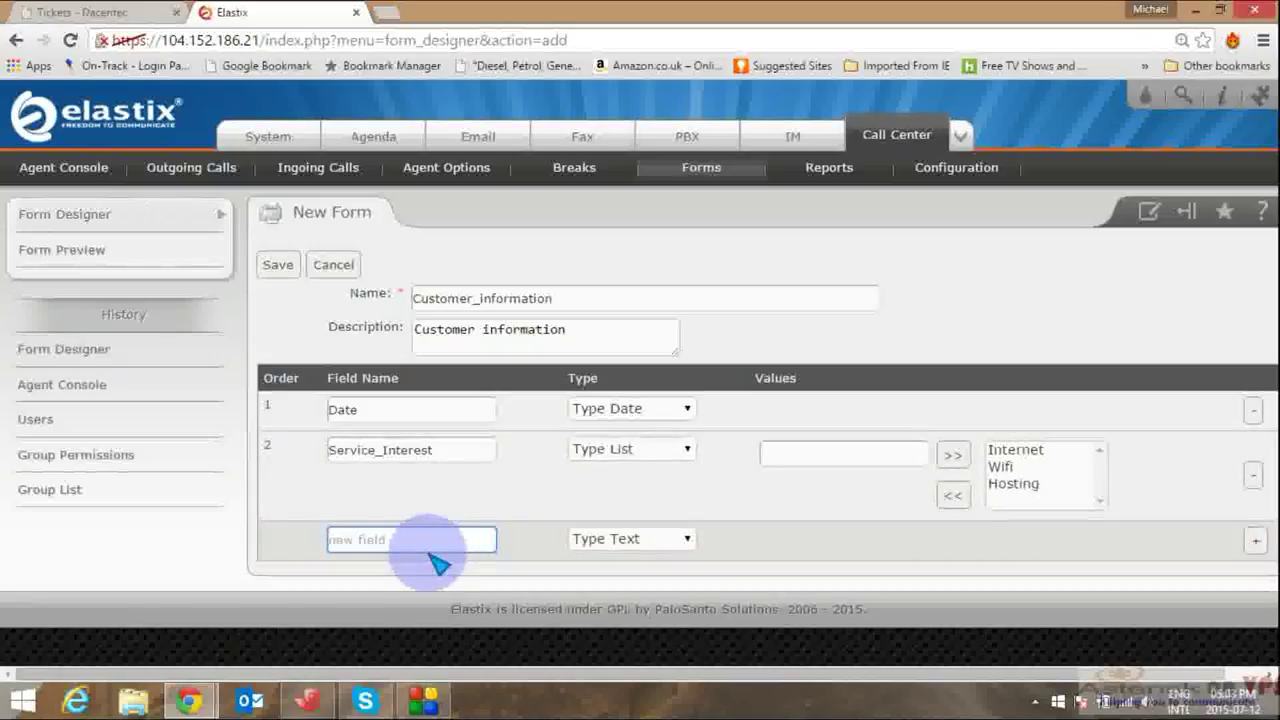
{"action": "type", "text": "General"}
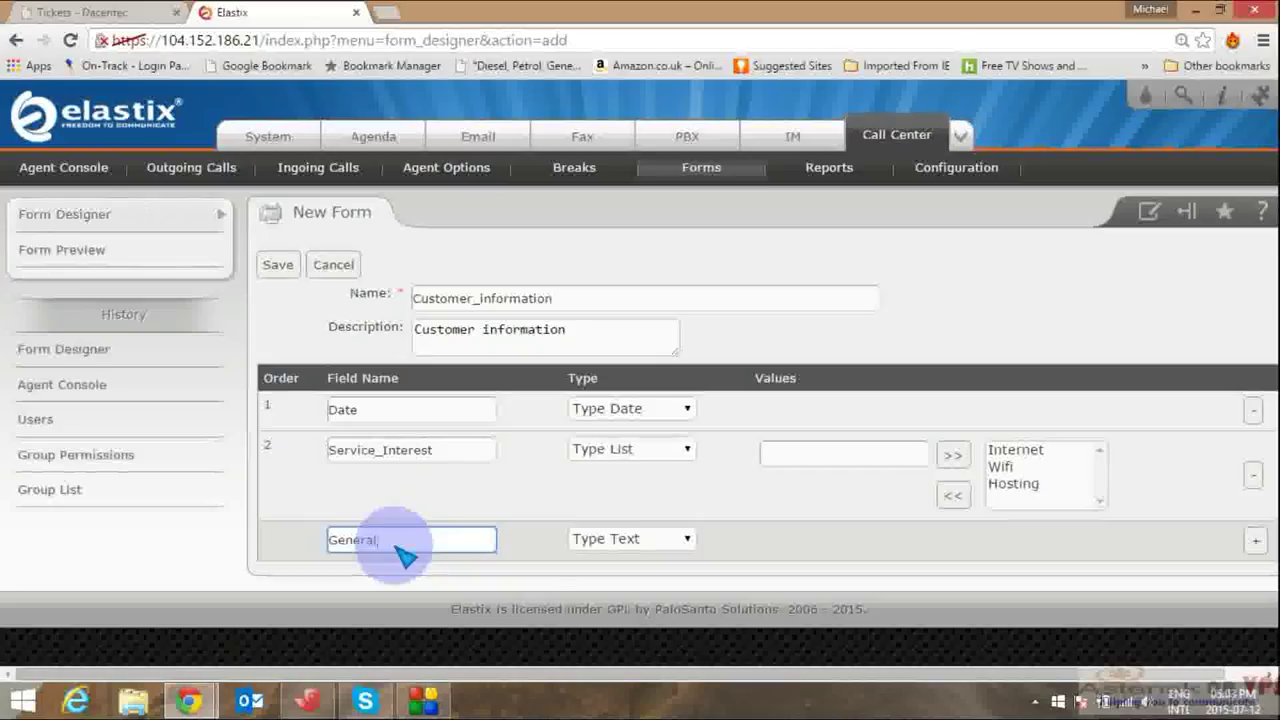
{"action": "left_click", "coordinate": [612, 540]}
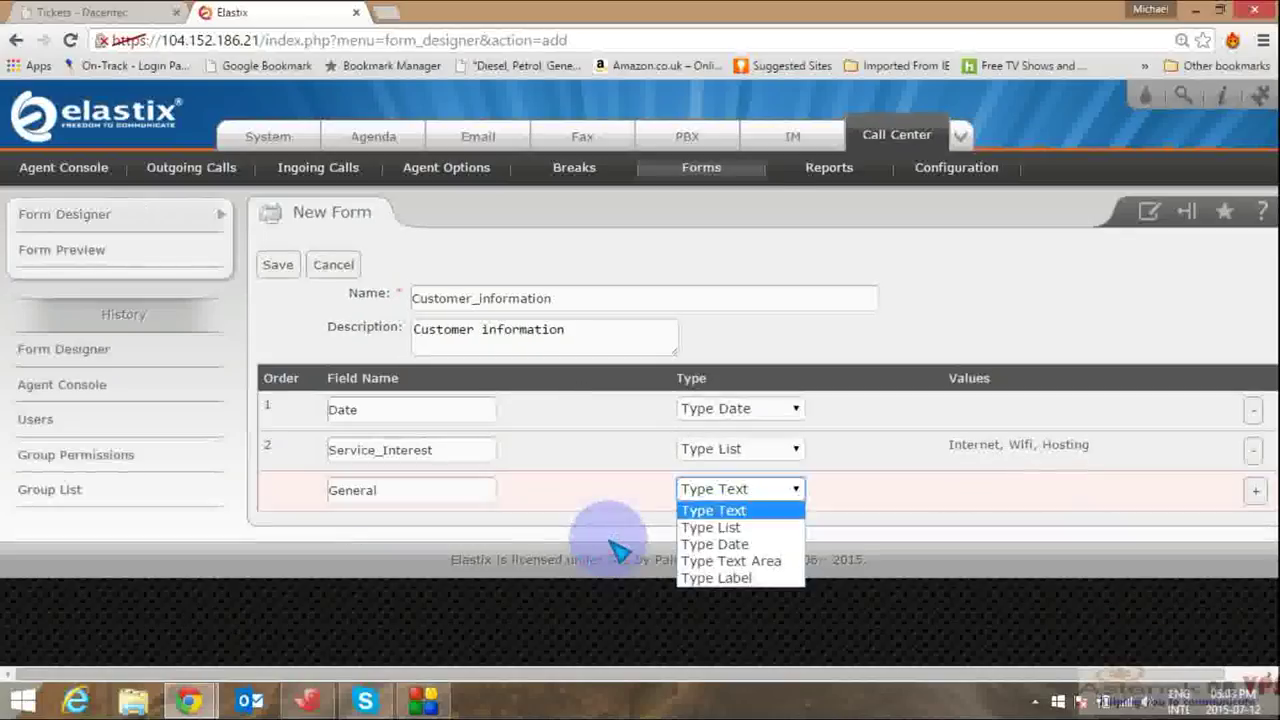
{"action": "left_click", "coordinate": [712, 562]}
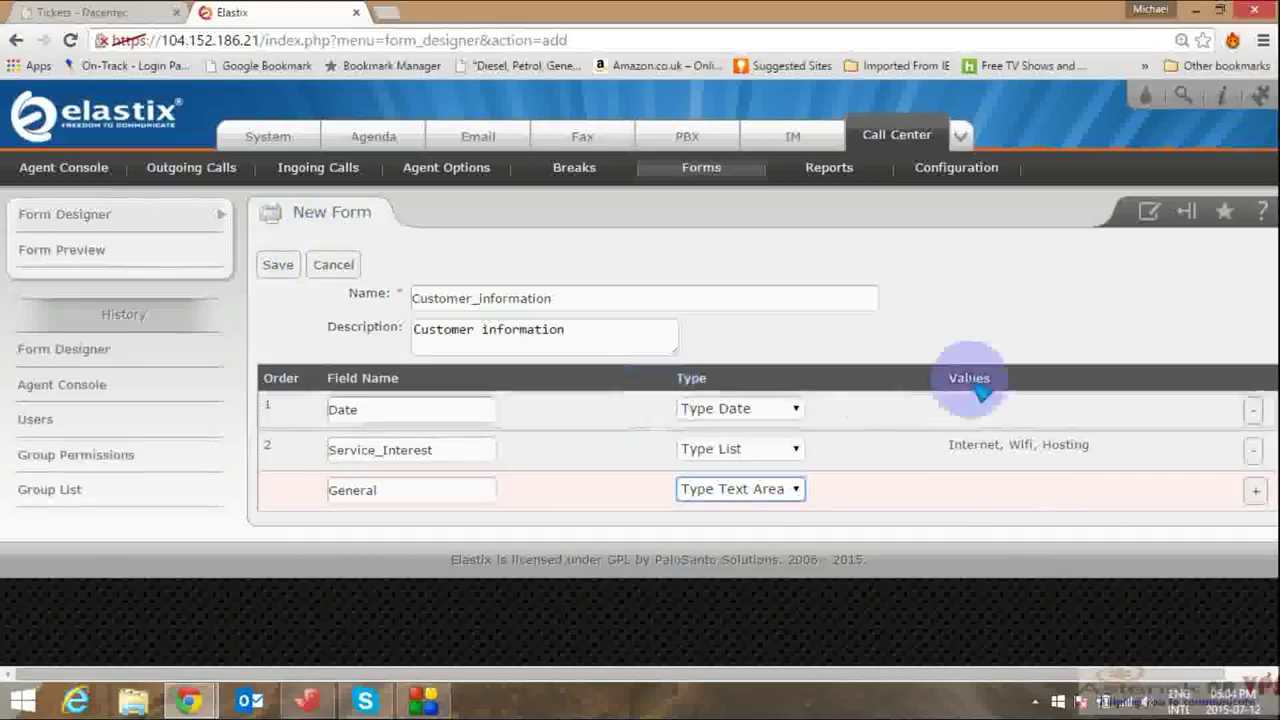
{"action": "left_click", "coordinate": [1255, 412]}
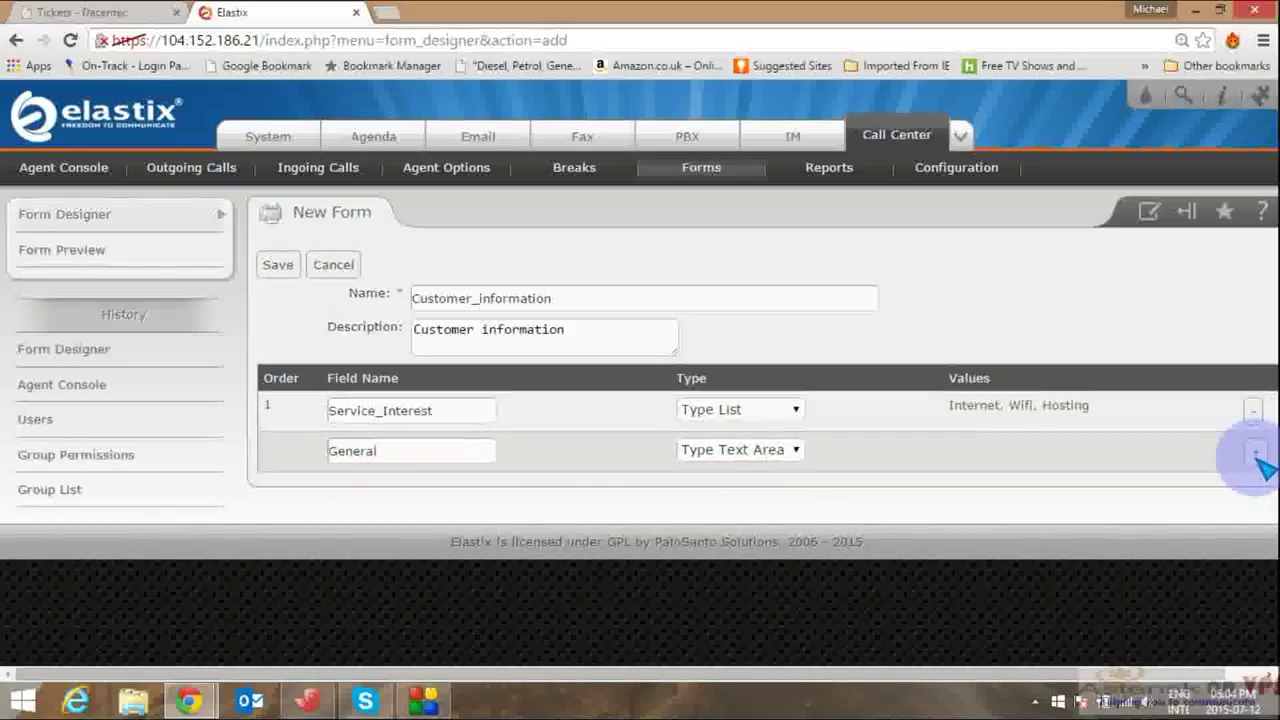
Step: Save the Customer_information form and reopen it for editing
{"action": "left_click", "coordinate": [1255, 453]}
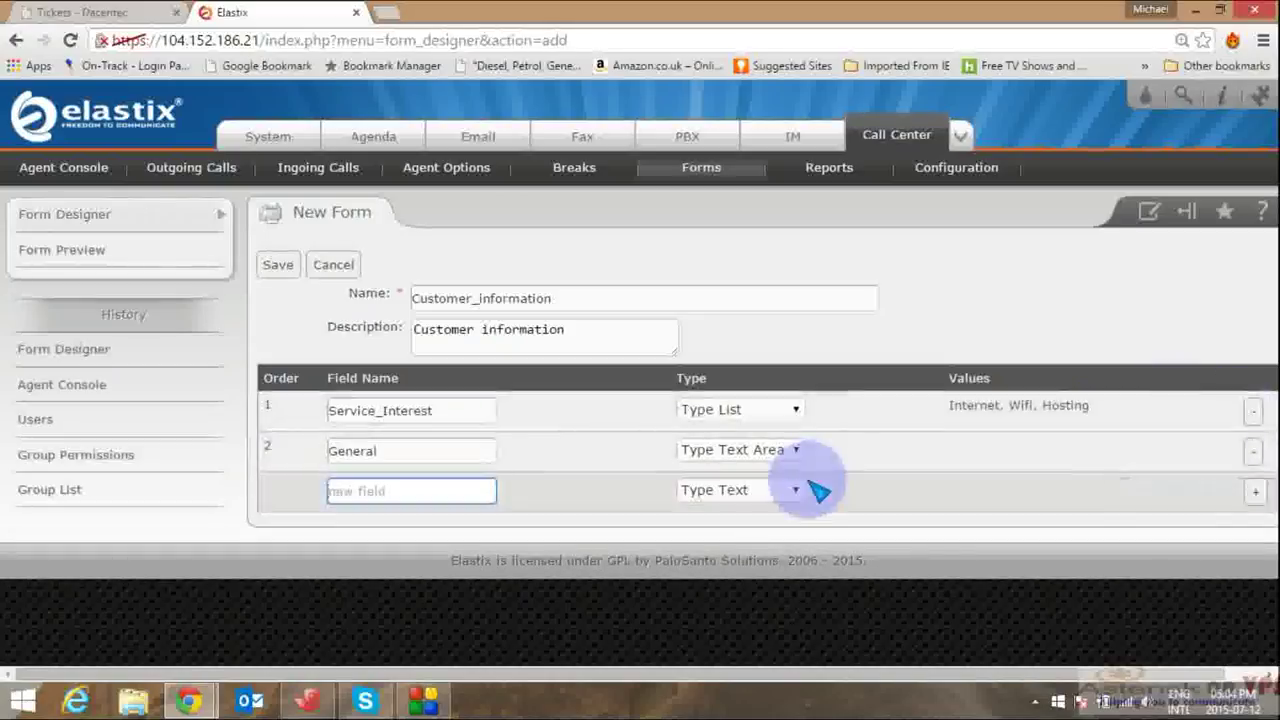
{"action": "left_click", "coordinate": [280, 266]}
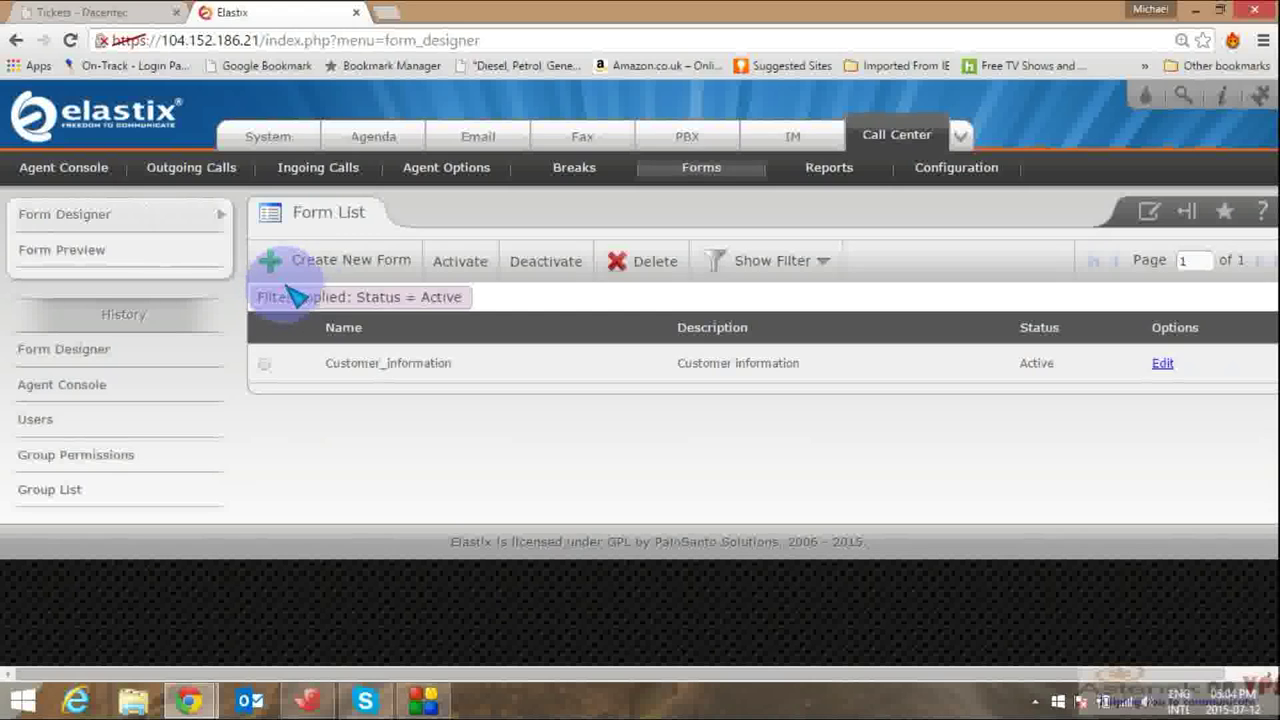
{"action": "left_click", "coordinate": [1162, 364]}
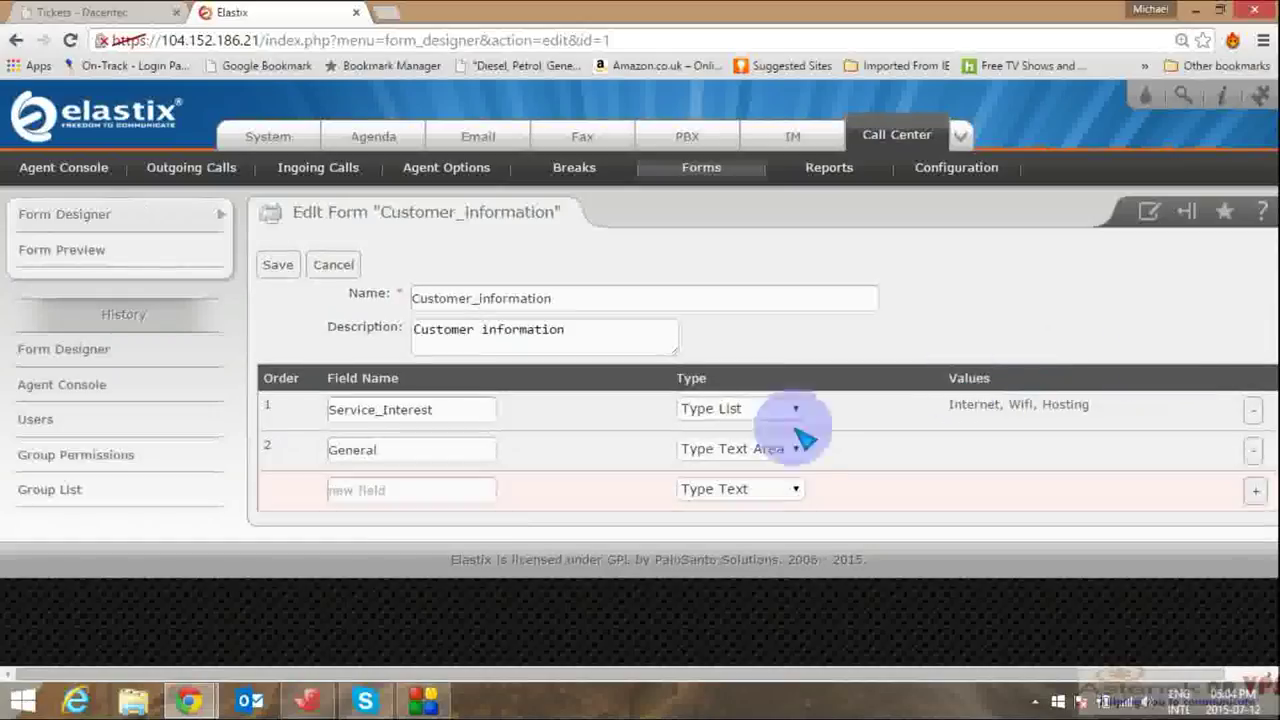
Step: Add a third field named Date with type Date and save the form
{"action": "left_click", "coordinate": [424, 492]}
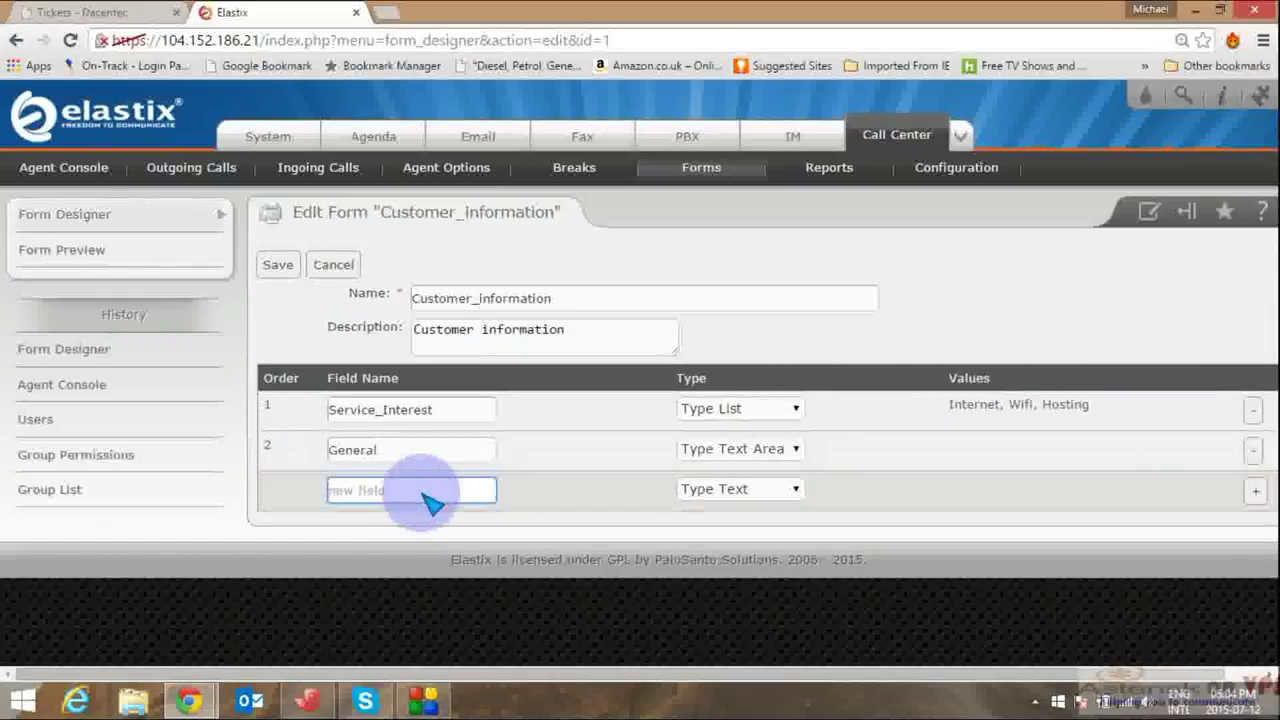
{"action": "type", "text": "Date"}
{"action": "left_click", "coordinate": [735, 489]}
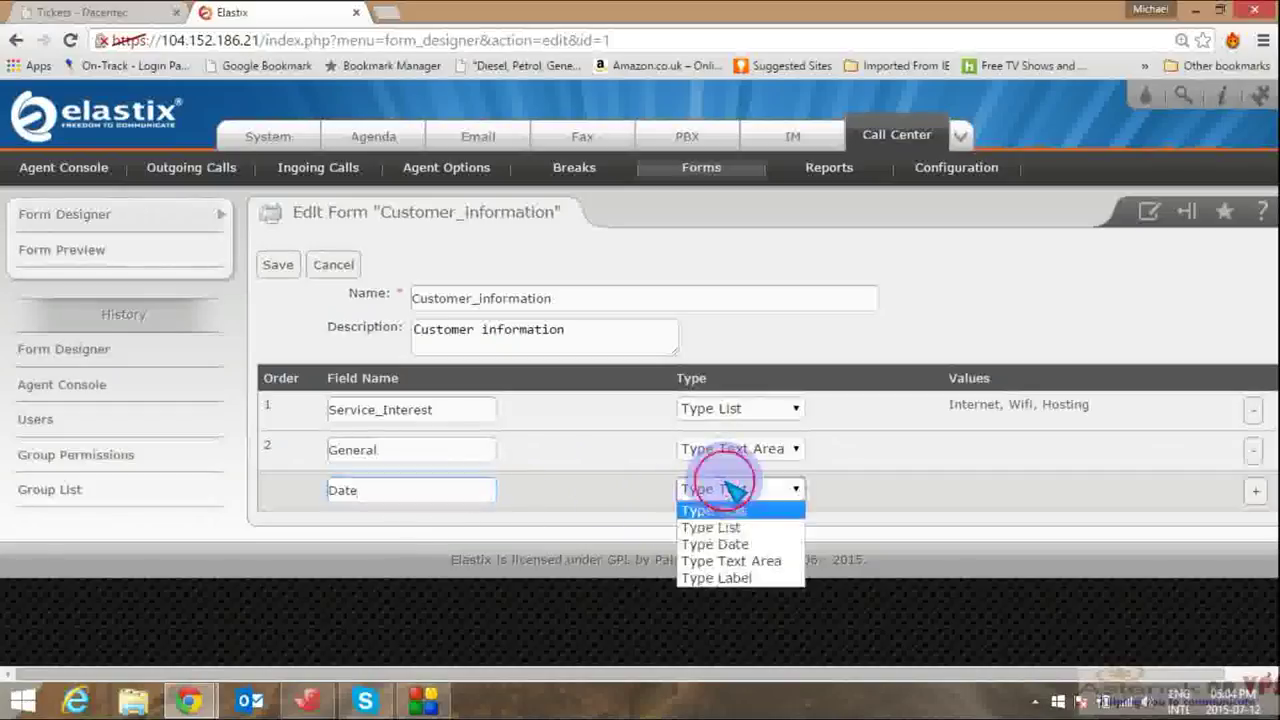
{"action": "left_click", "coordinate": [733, 545]}
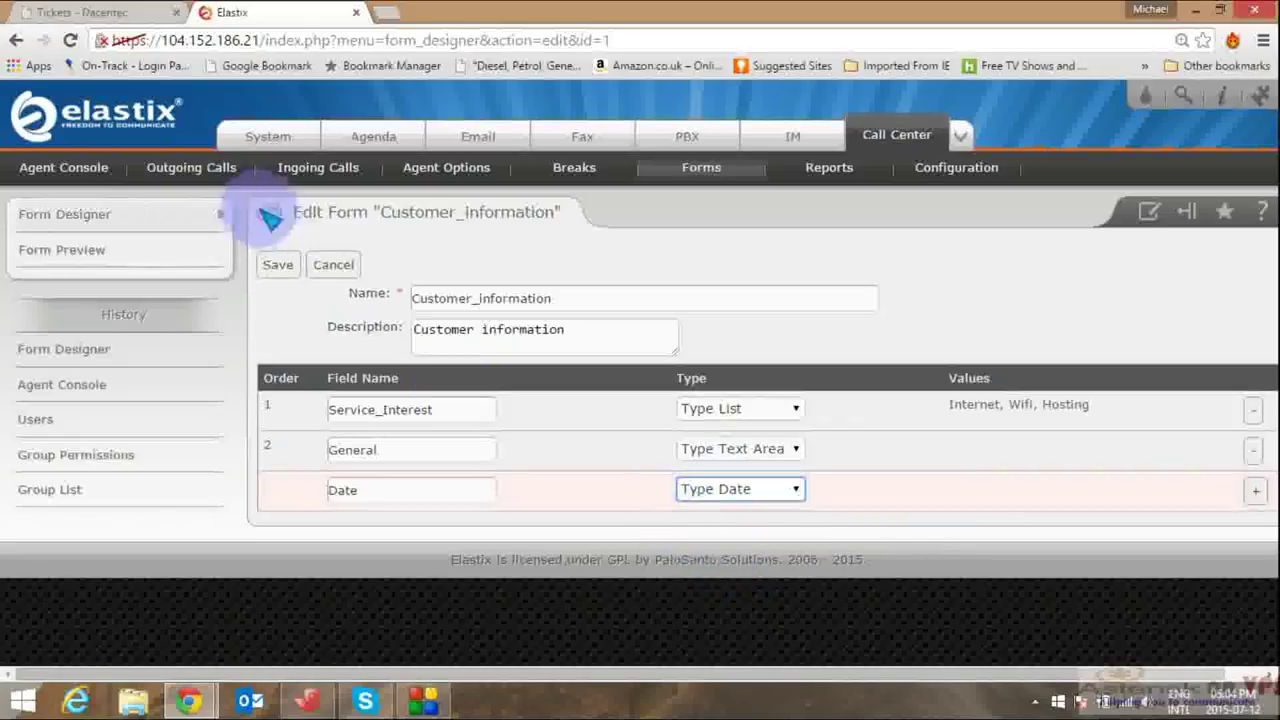
{"action": "left_click", "coordinate": [279, 266]}
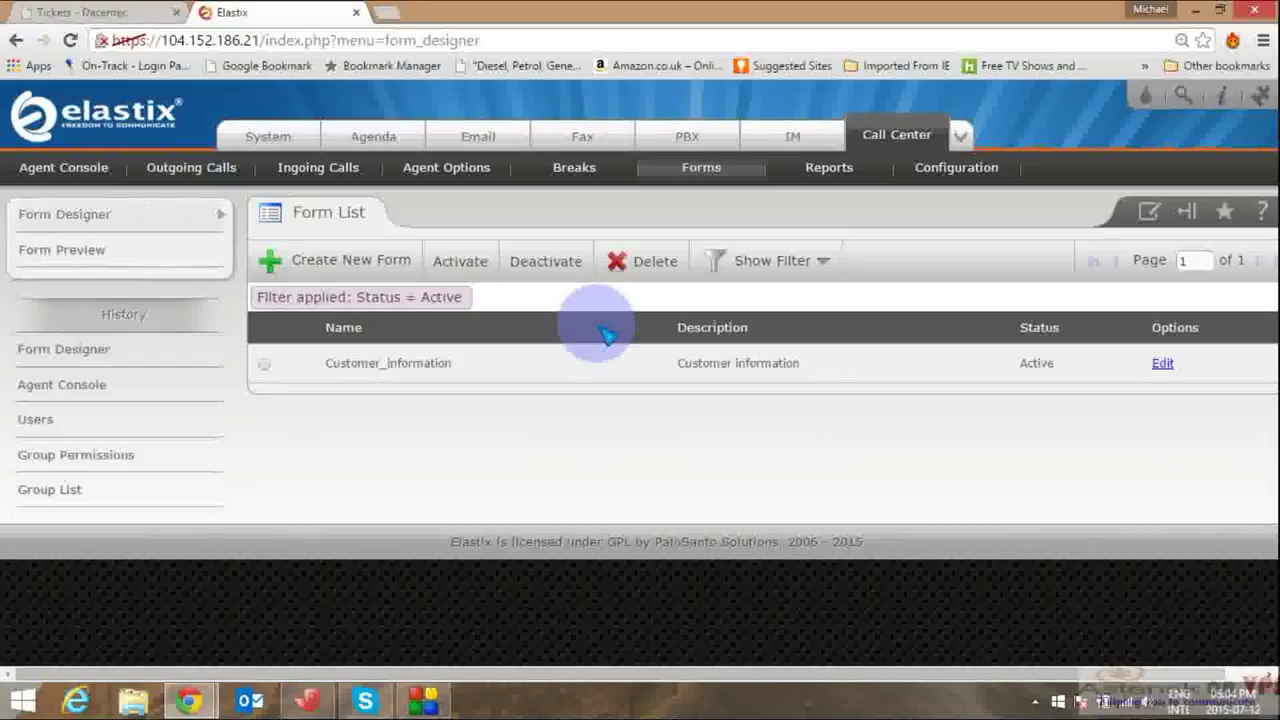
Step: Go through Breaks to Agent Options and start a New Agent form
{"action": "left_click", "coordinate": [591, 176]}
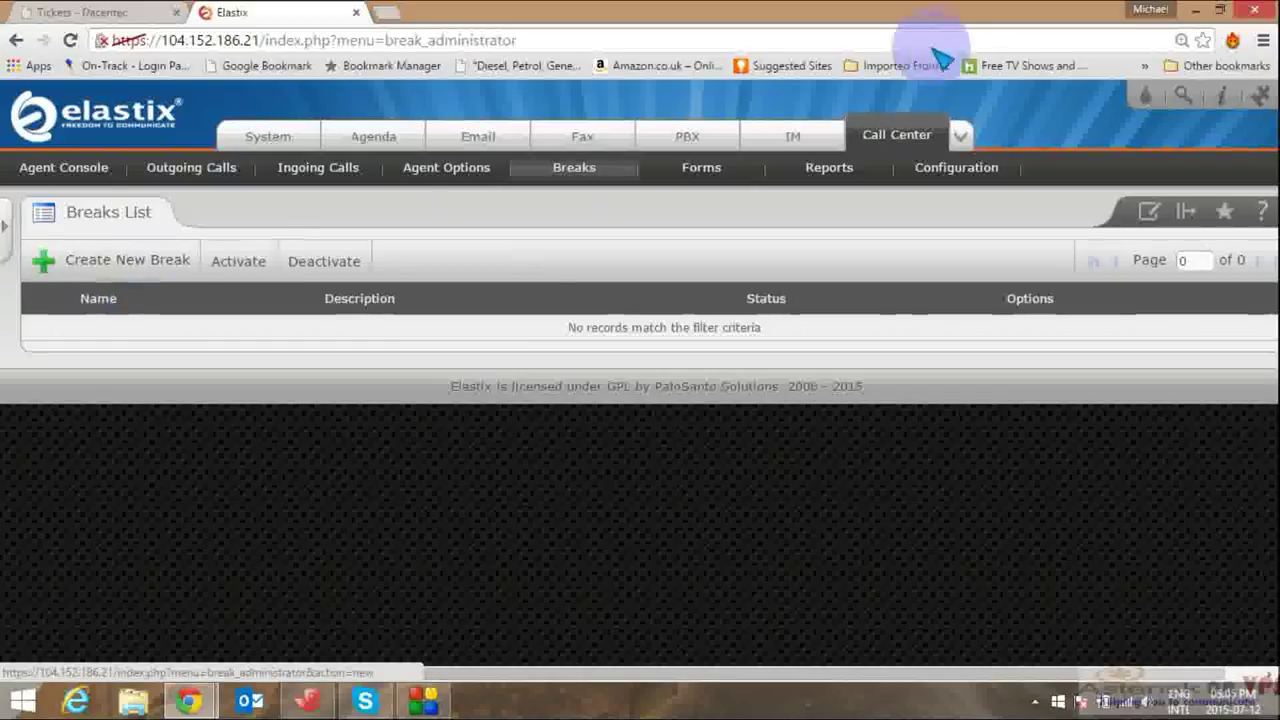
{"action": "left_click", "coordinate": [481, 172]}
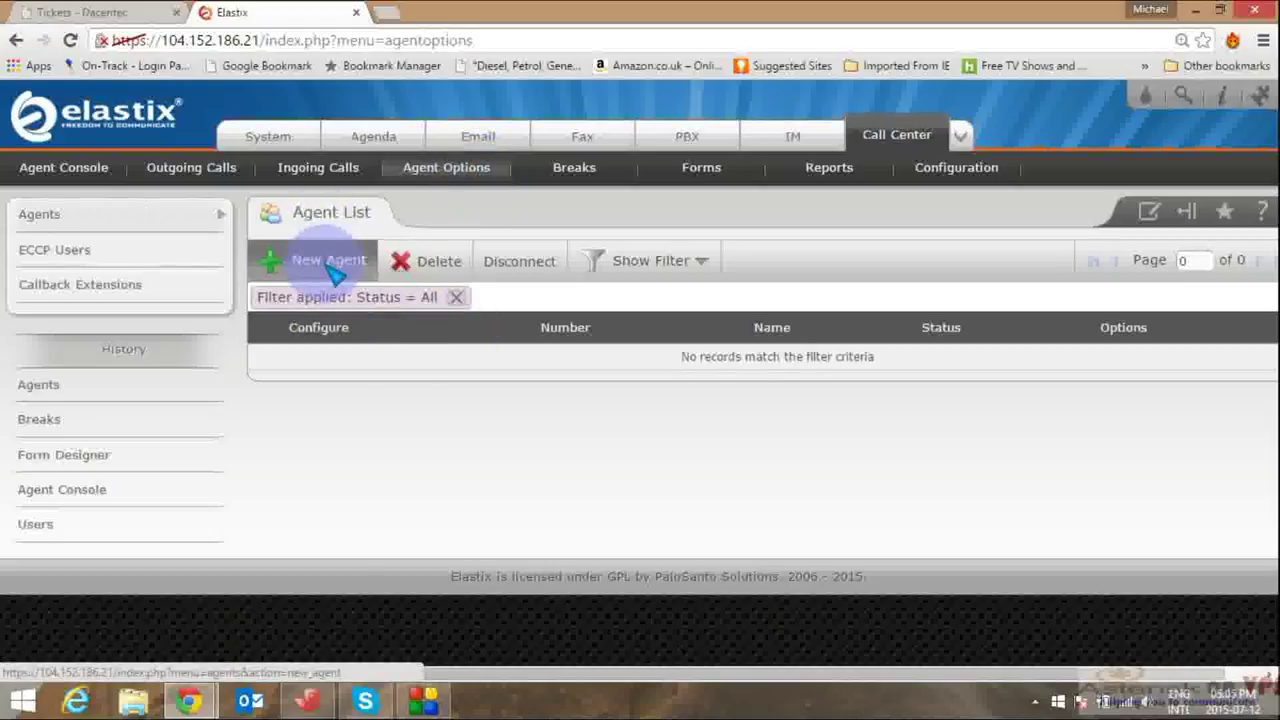
{"action": "left_click", "coordinate": [328, 266]}
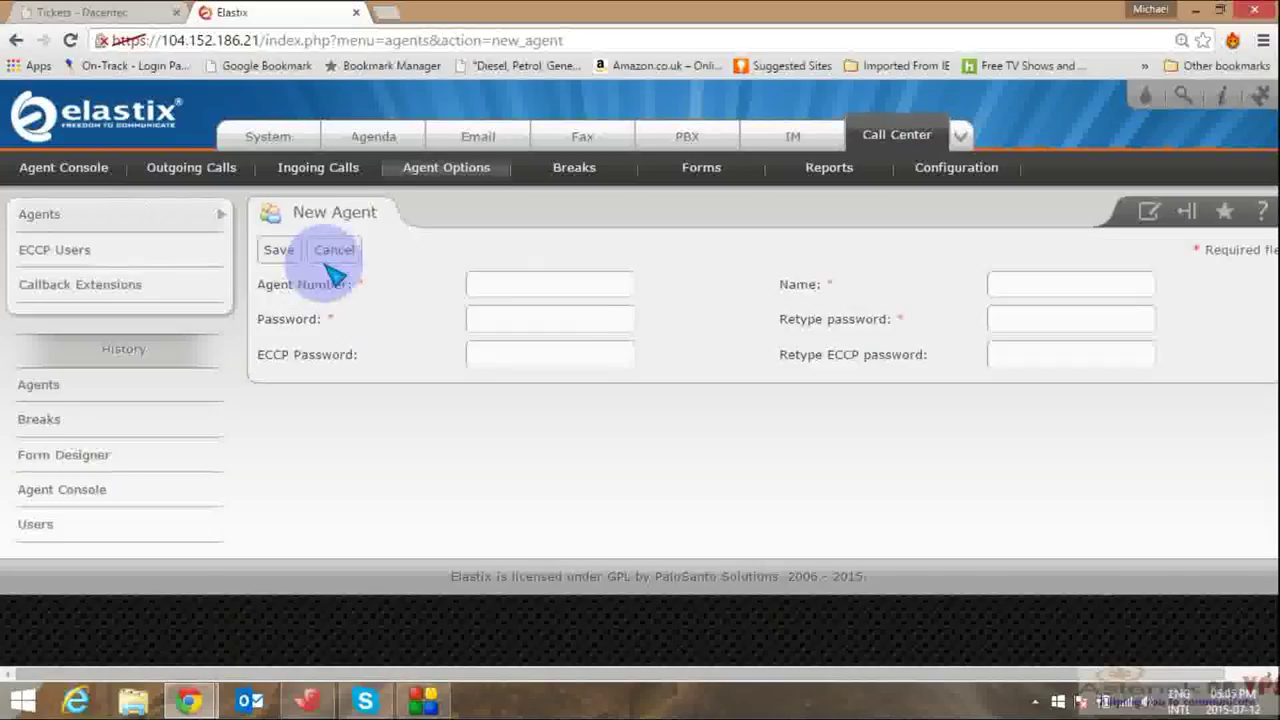
Step: Enter agent number 300 and the agent's password
{"action": "left_click", "coordinate": [575, 298]}
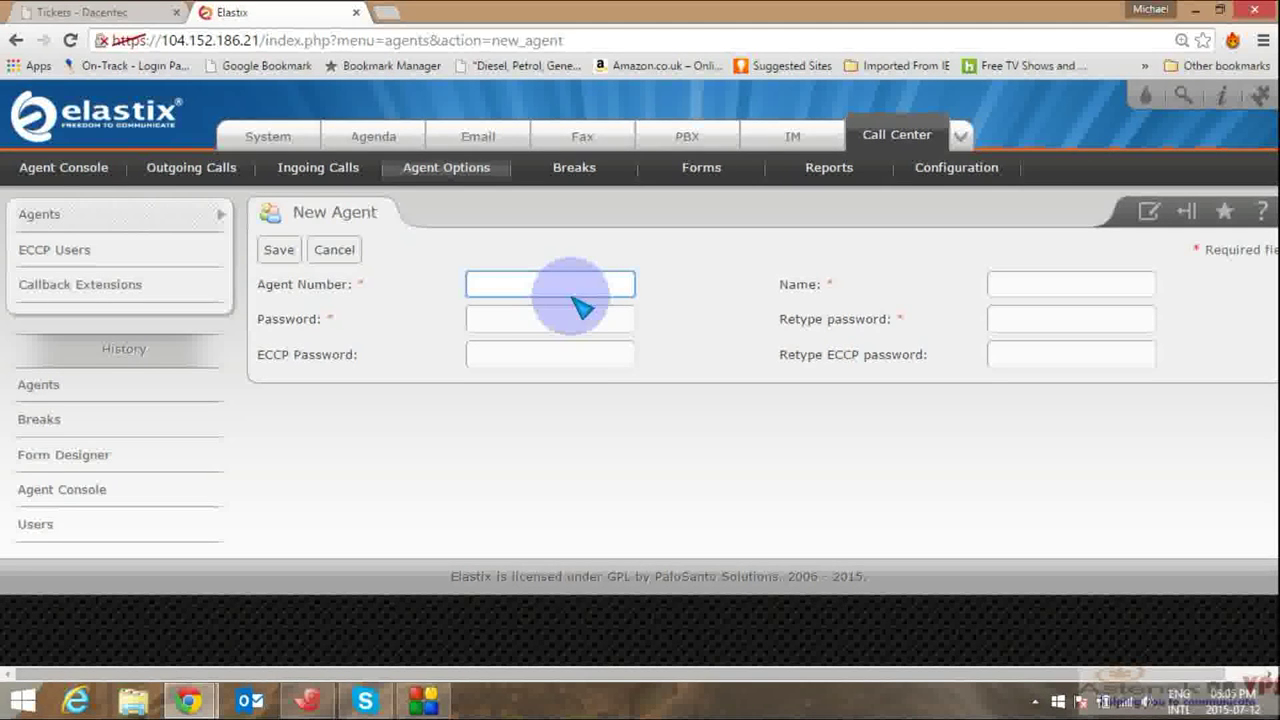
{"action": "type", "text": "300"}
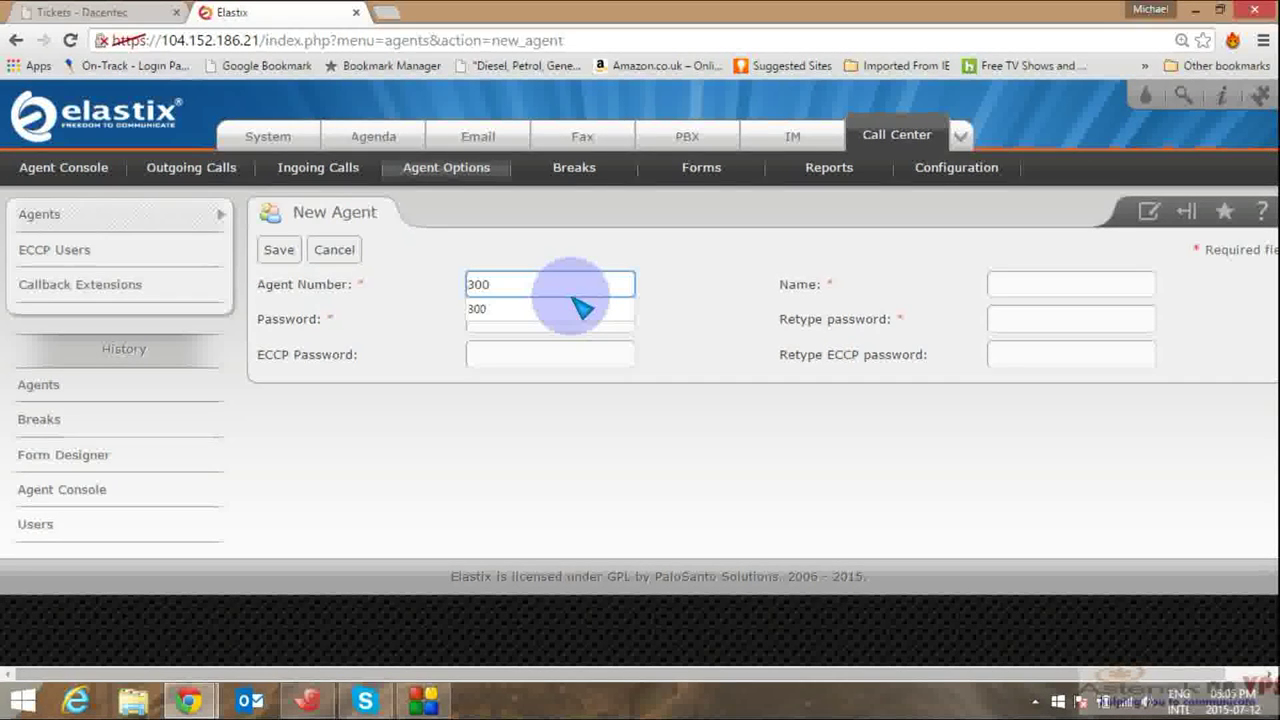
{"action": "type", "text": "0"}
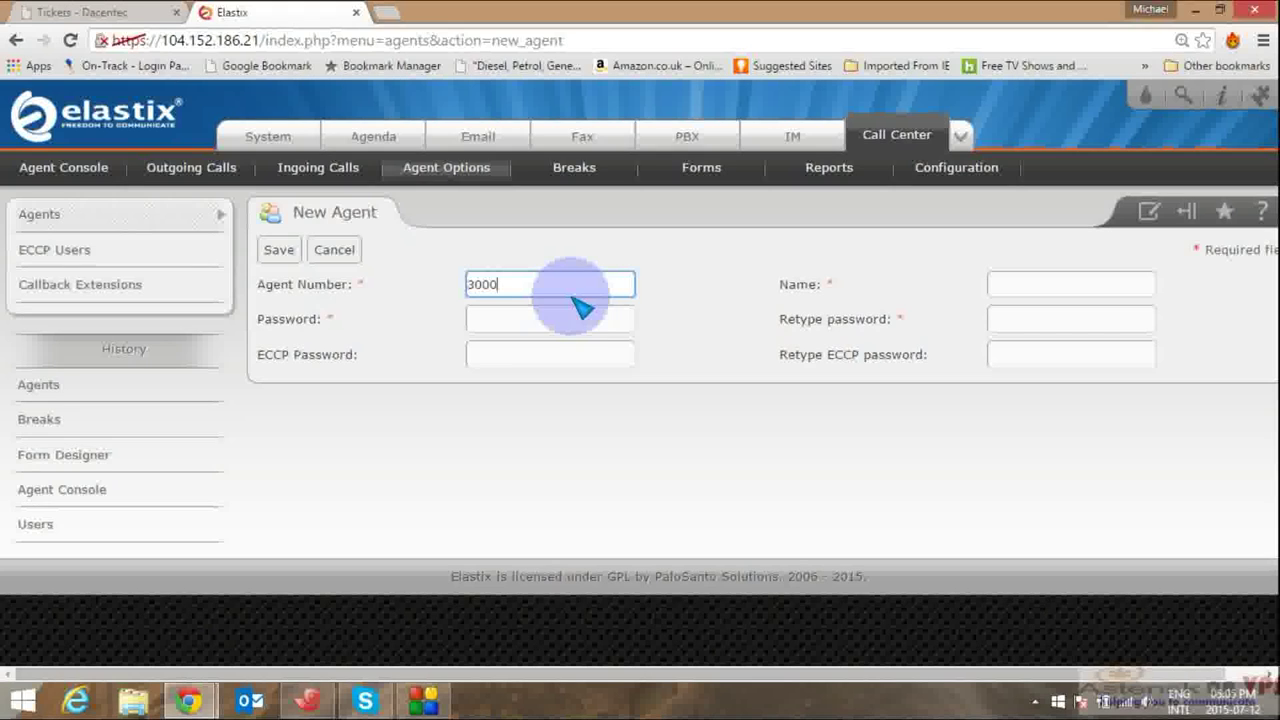
{"action": "left_click", "coordinate": [531, 330]}
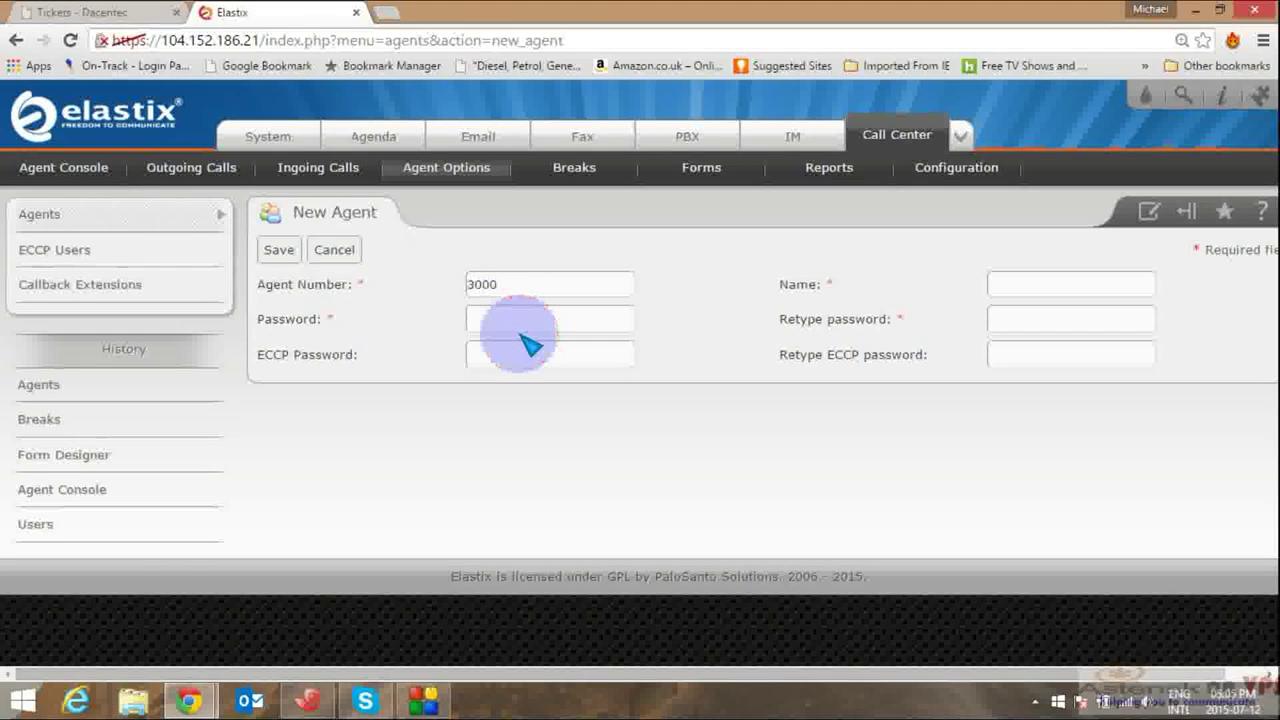
{"action": "left_click", "coordinate": [527, 326]}
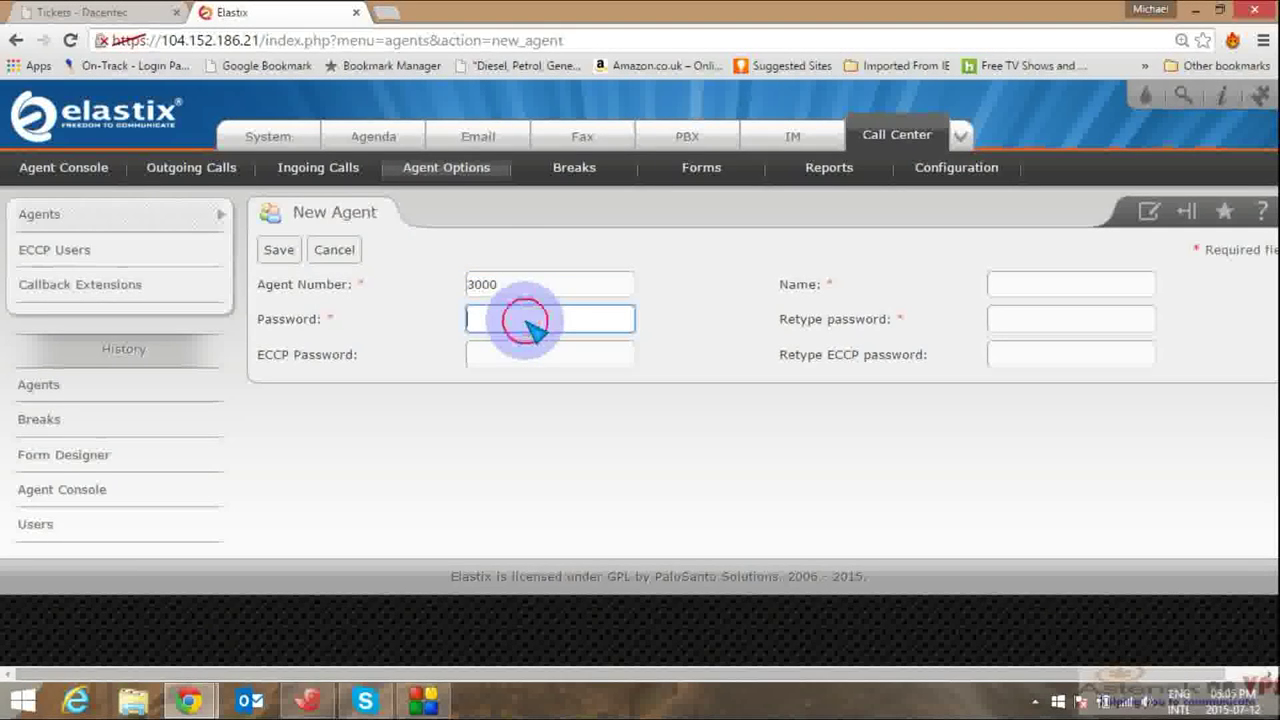
{"action": "type", "text": "3"}
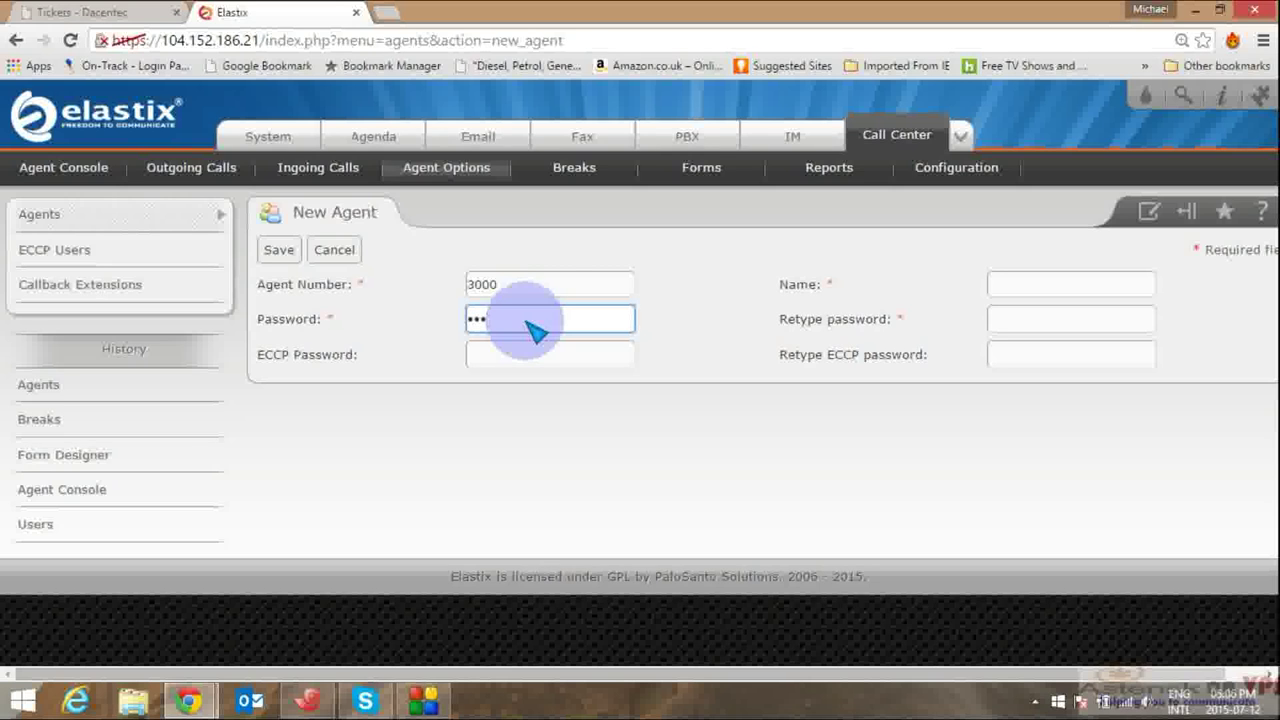
{"action": "type", "text": "00"}
{"action": "left_click", "coordinate": [530, 284]}
{"action": "key", "text": "BackSpace"}
{"action": "left_click", "coordinate": [514, 309]}
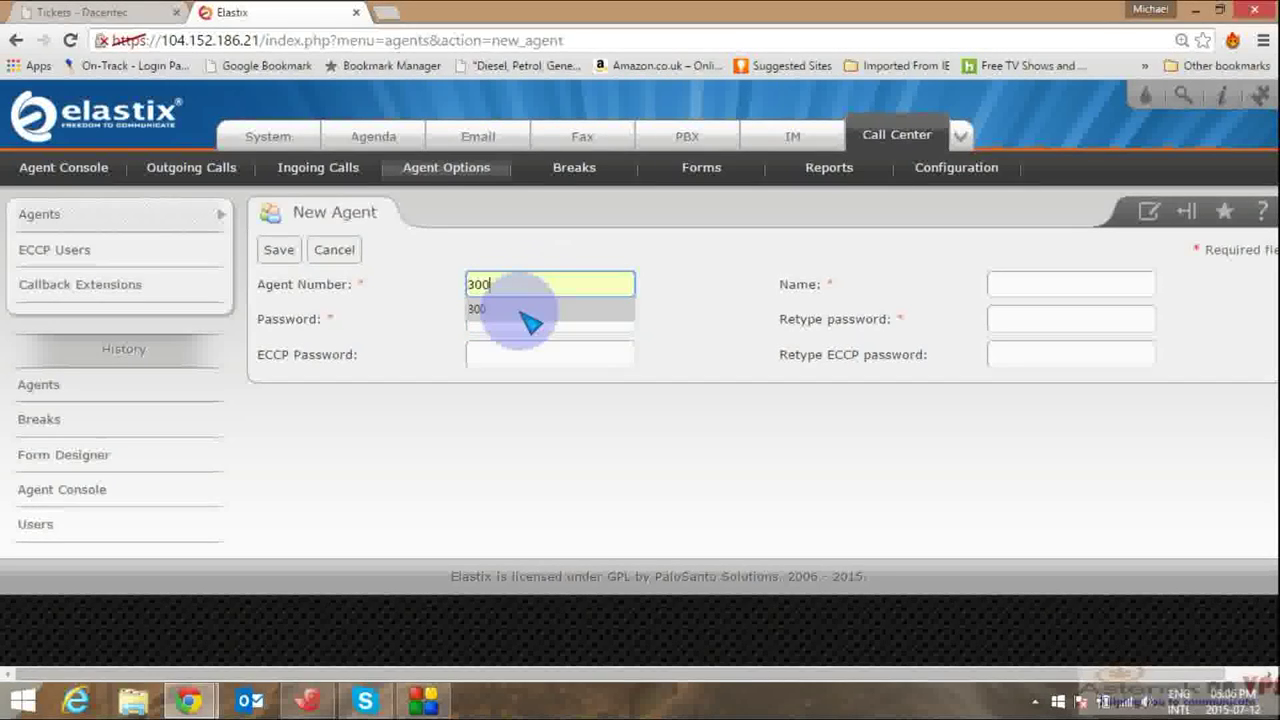
{"action": "left_click", "coordinate": [523, 326]}
{"action": "key", "text": "BackSpace"}
{"action": "key", "text": "BackSpace"}
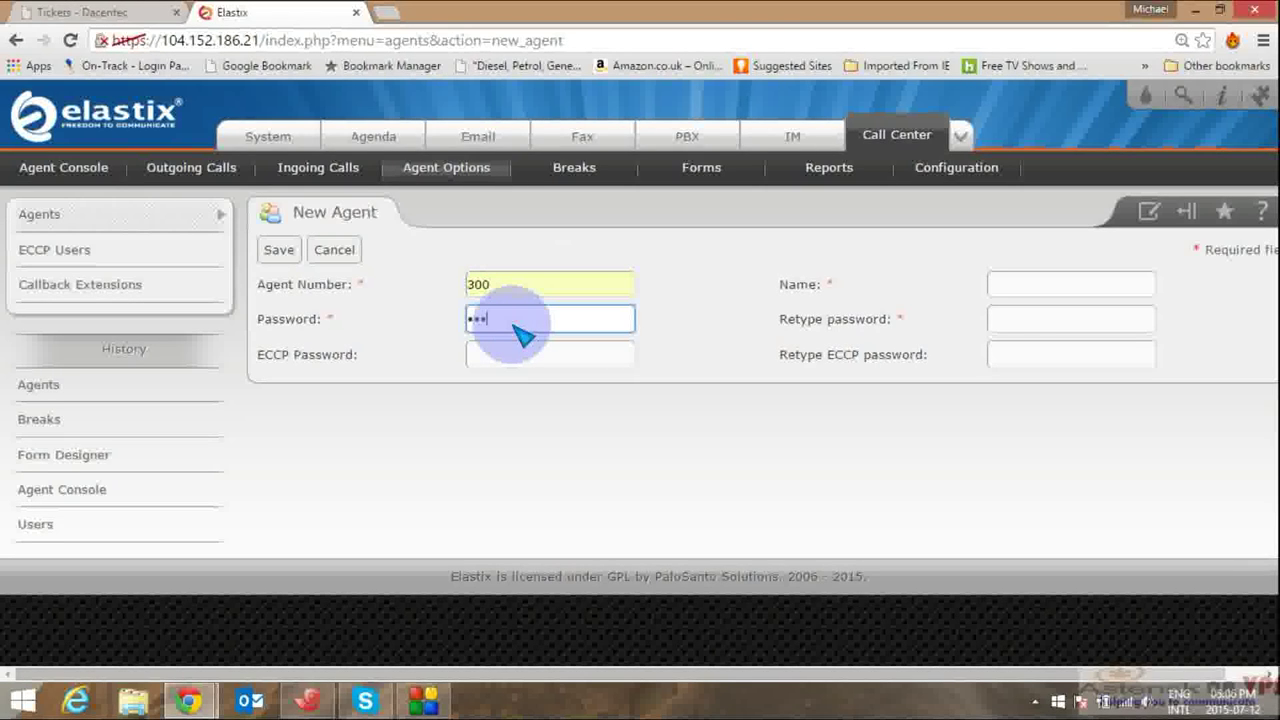
Step: Name the agent 'Agent A', confirm the password, and save agent 300
{"action": "left_click", "coordinate": [1012, 286]}
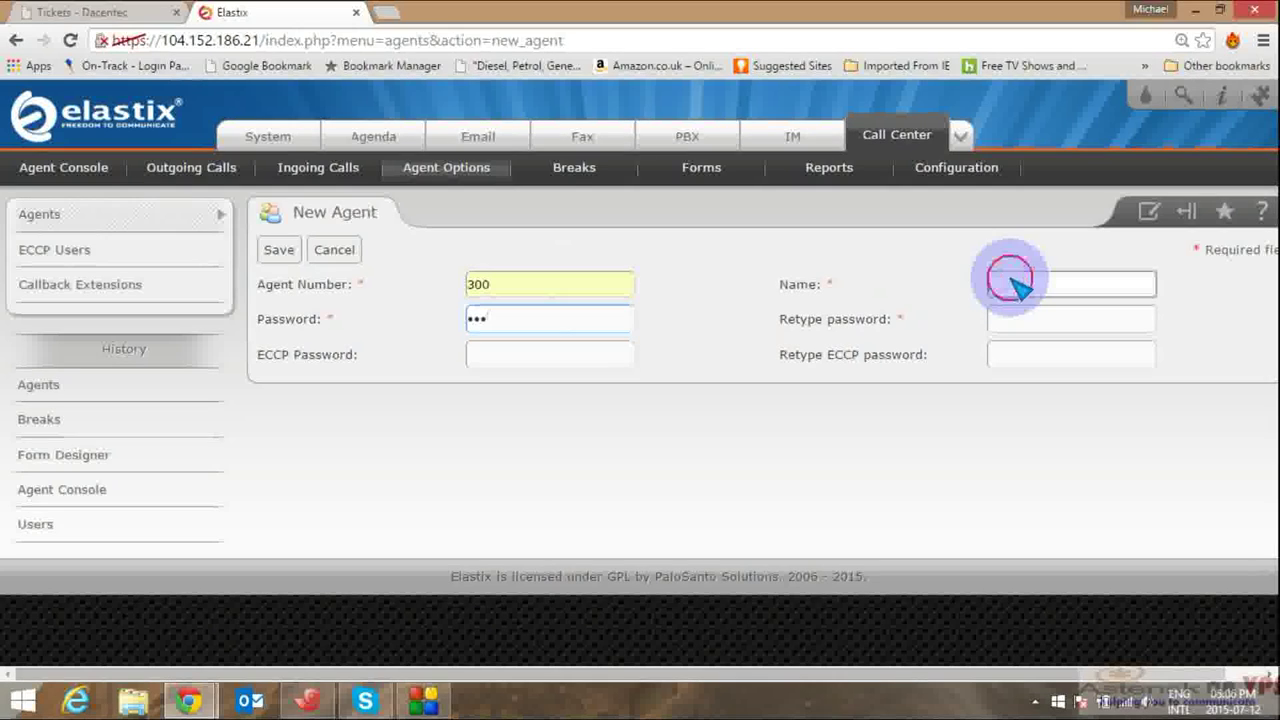
{"action": "type", "text": "Agent A"}
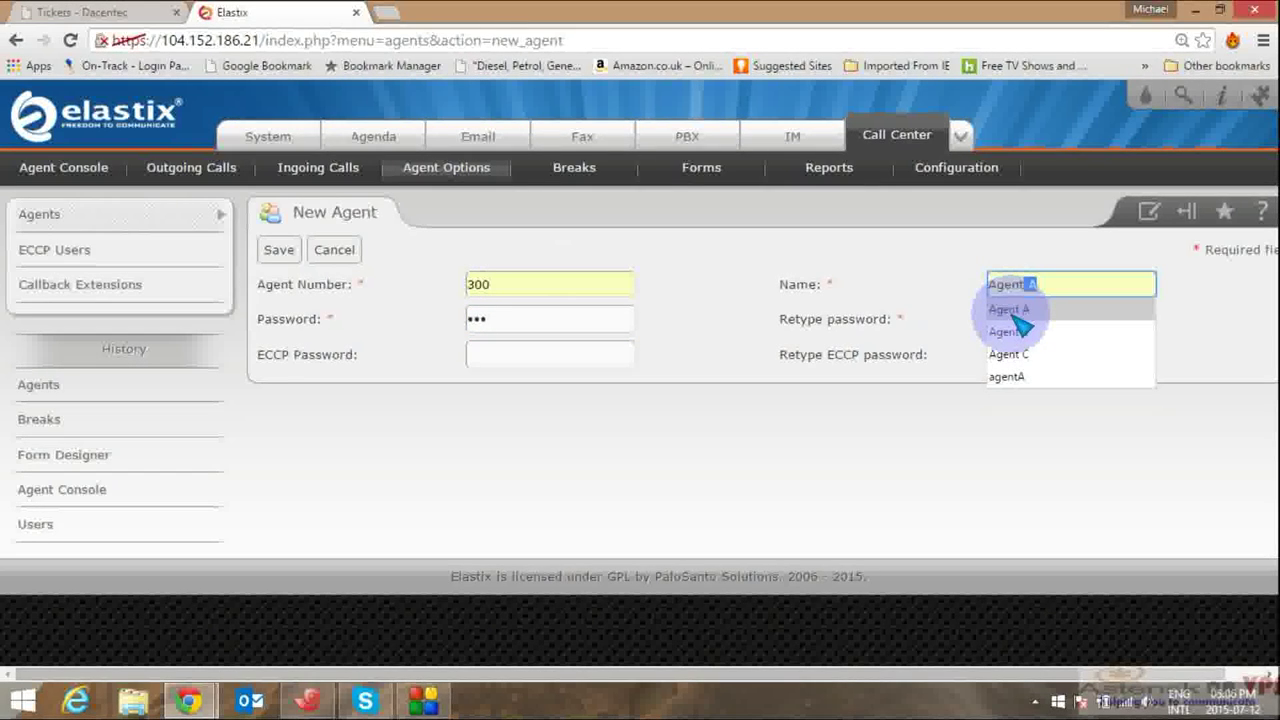
{"action": "left_click", "coordinate": [1012, 311]}
{"action": "left_click", "coordinate": [1012, 318]}
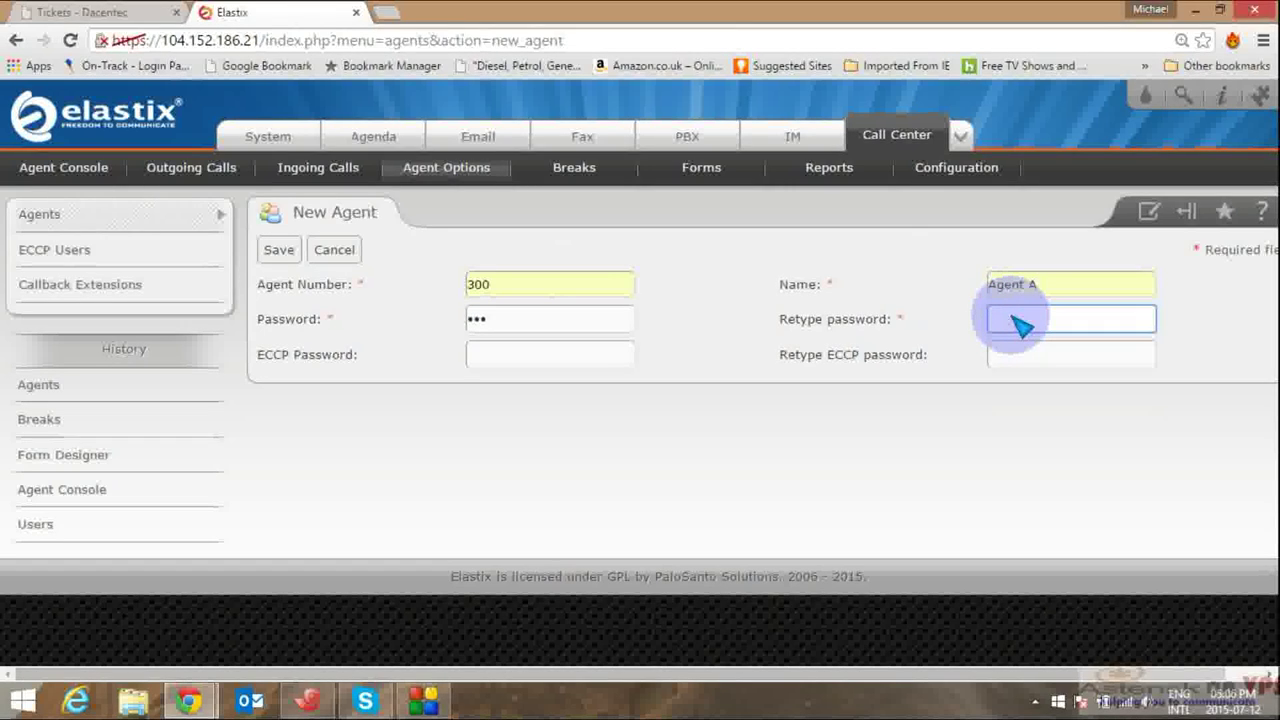
{"action": "type", "text": "300"}
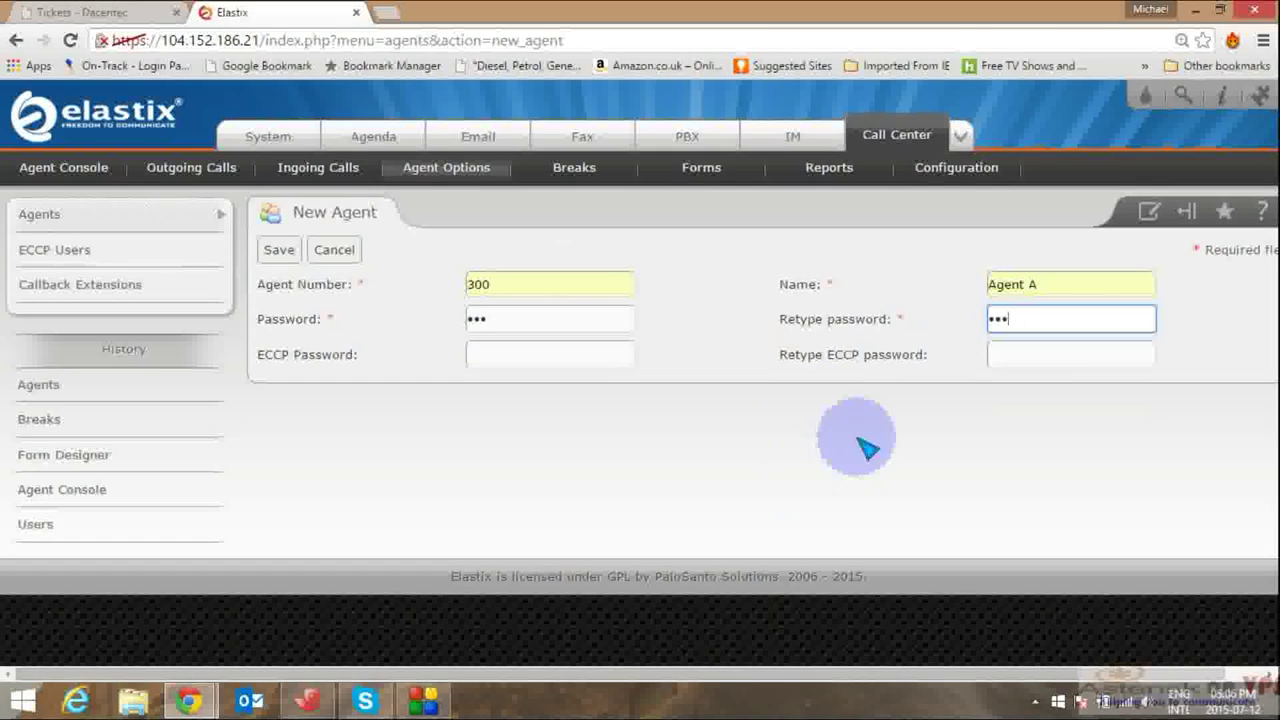
{"action": "left_click", "coordinate": [280, 251]}
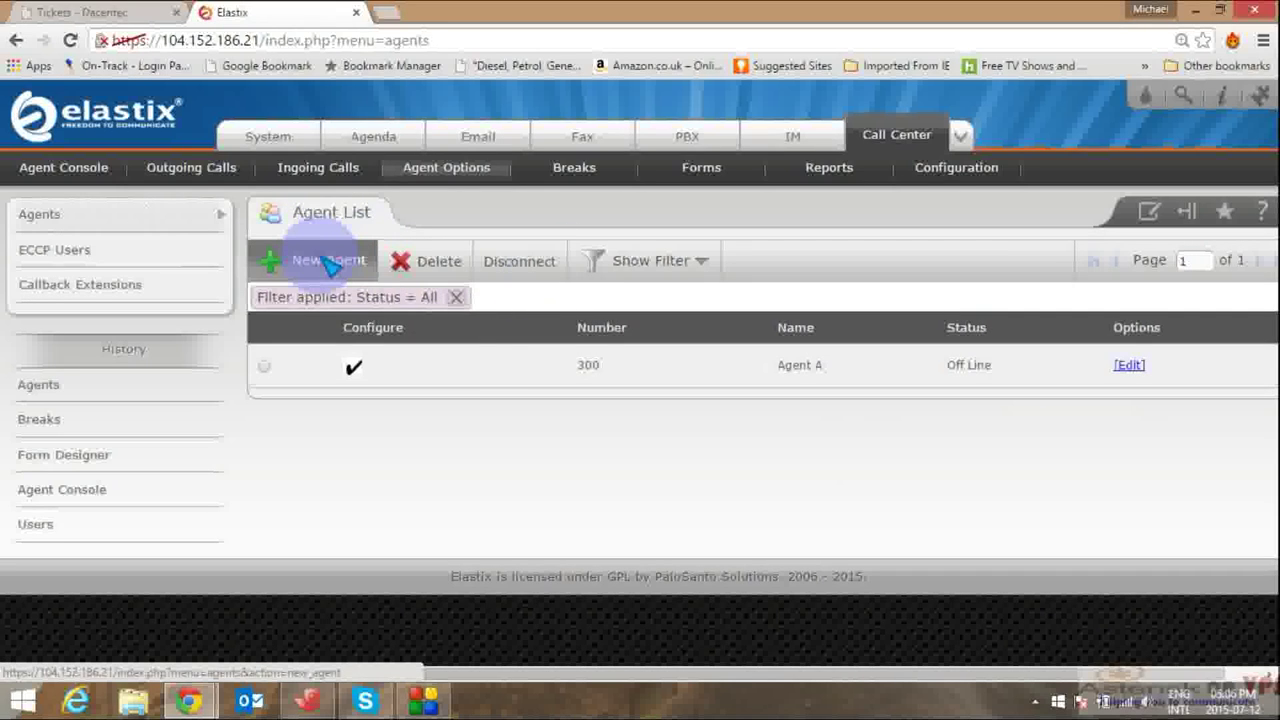
{"action": "left_click", "coordinate": [330, 262]}
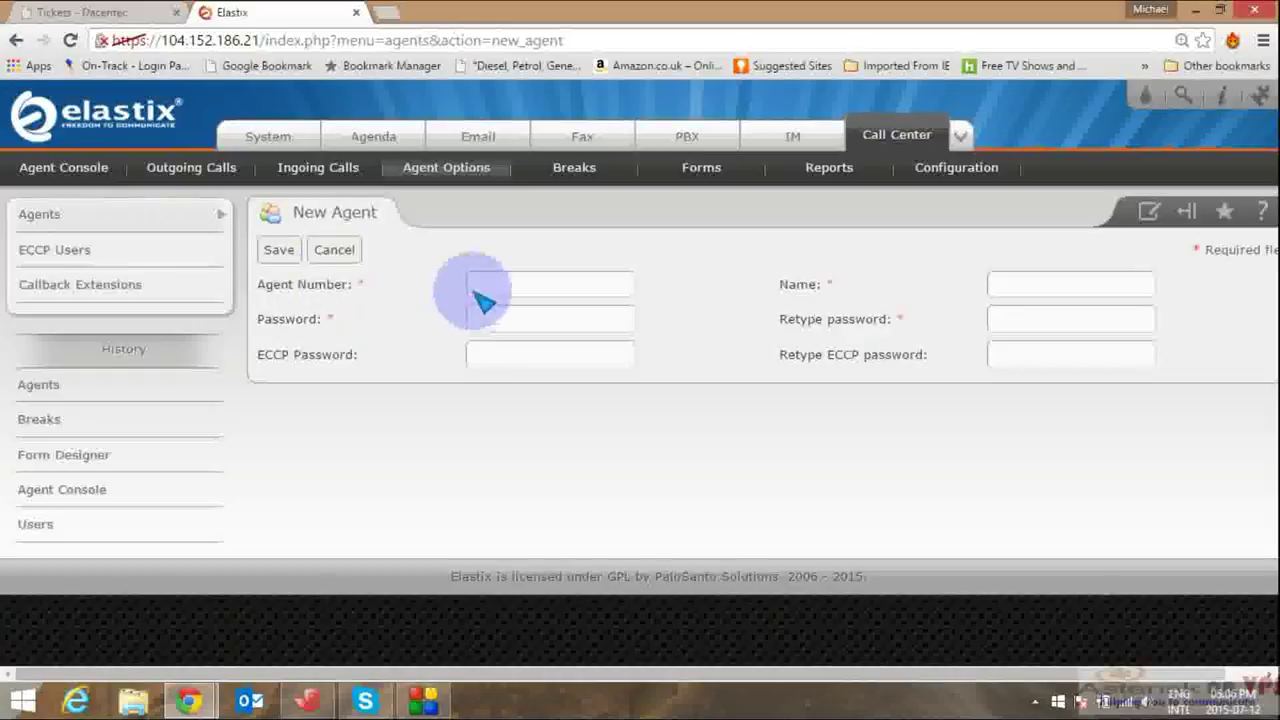
Step: Create agent 301 named 301 with its password and save it
{"action": "left_click", "coordinate": [480, 296]}
{"action": "type", "text": "301"}
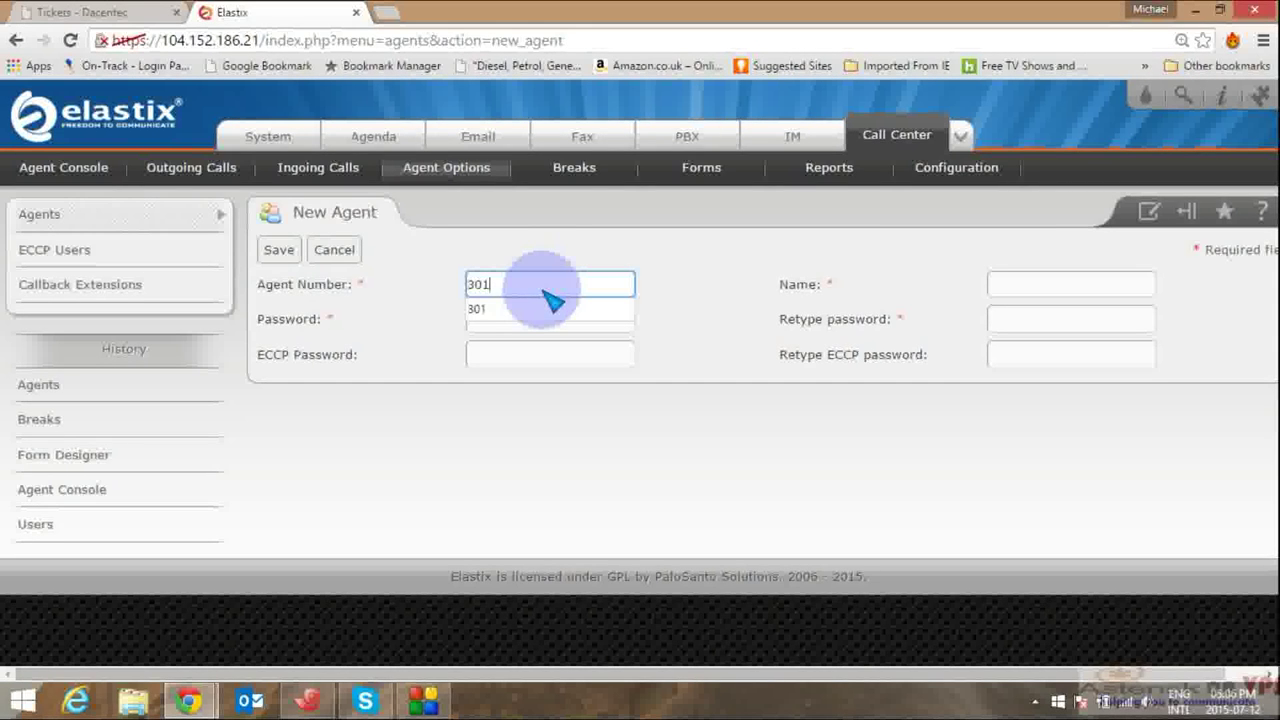
{"action": "left_click", "coordinate": [1026, 288]}
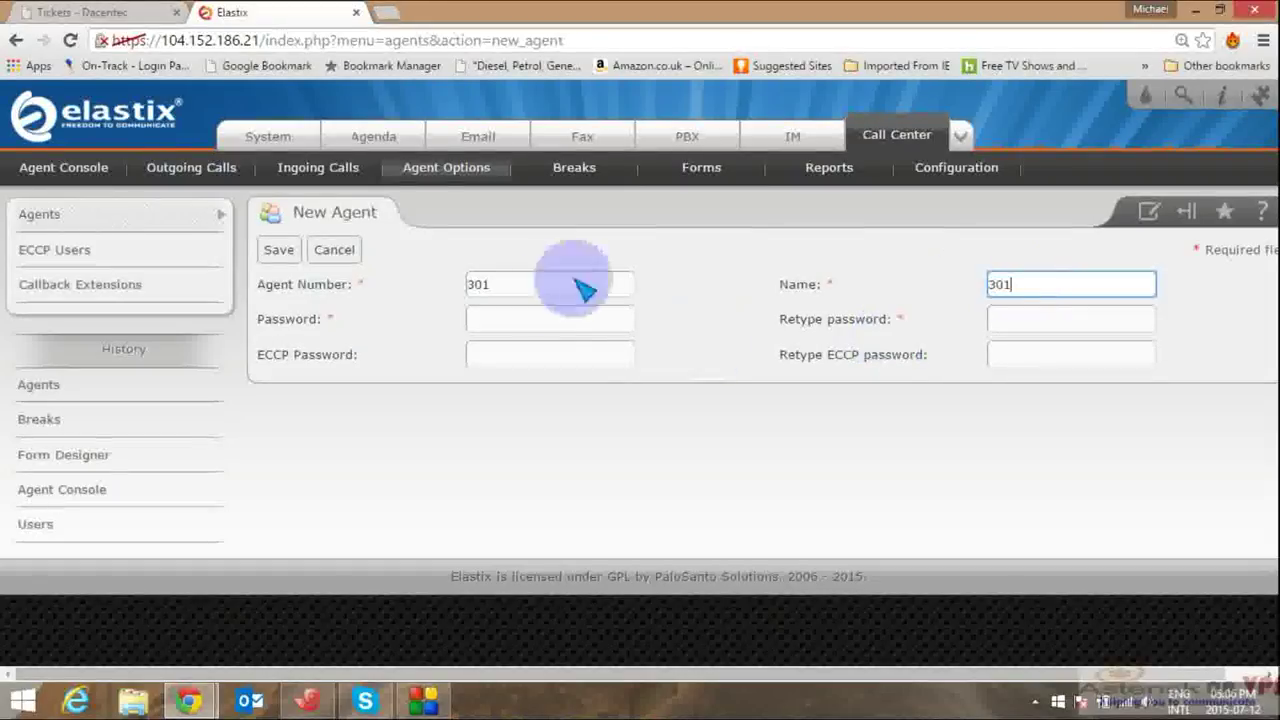
{"action": "left_click", "coordinate": [552, 317]}
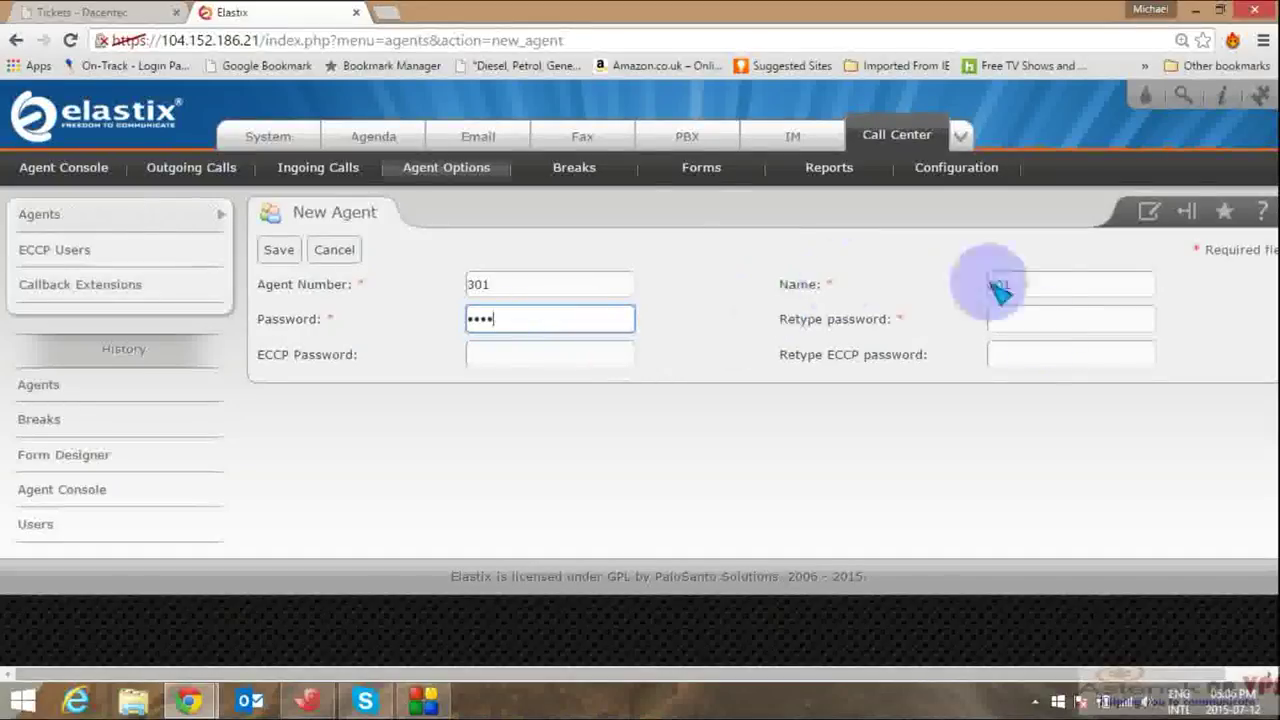
{"action": "left_click", "coordinate": [1037, 321]}
{"action": "type", "text": "1"}
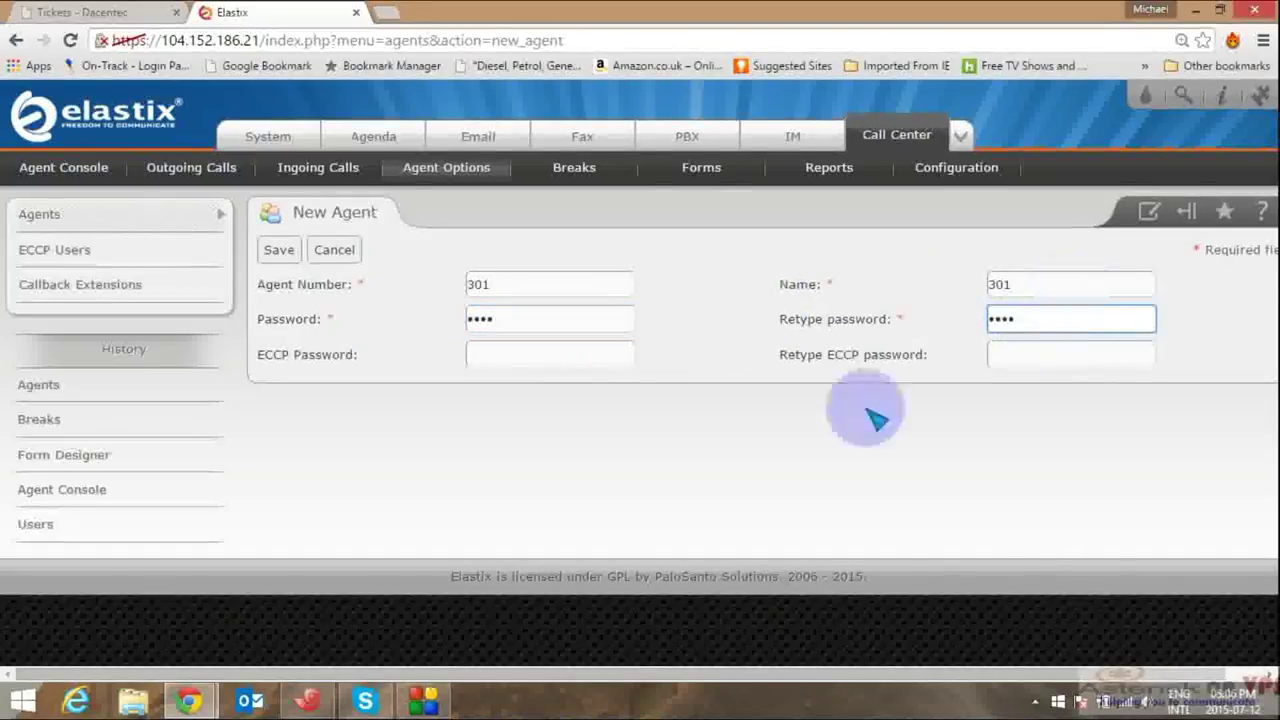
{"action": "left_click", "coordinate": [279, 250]}
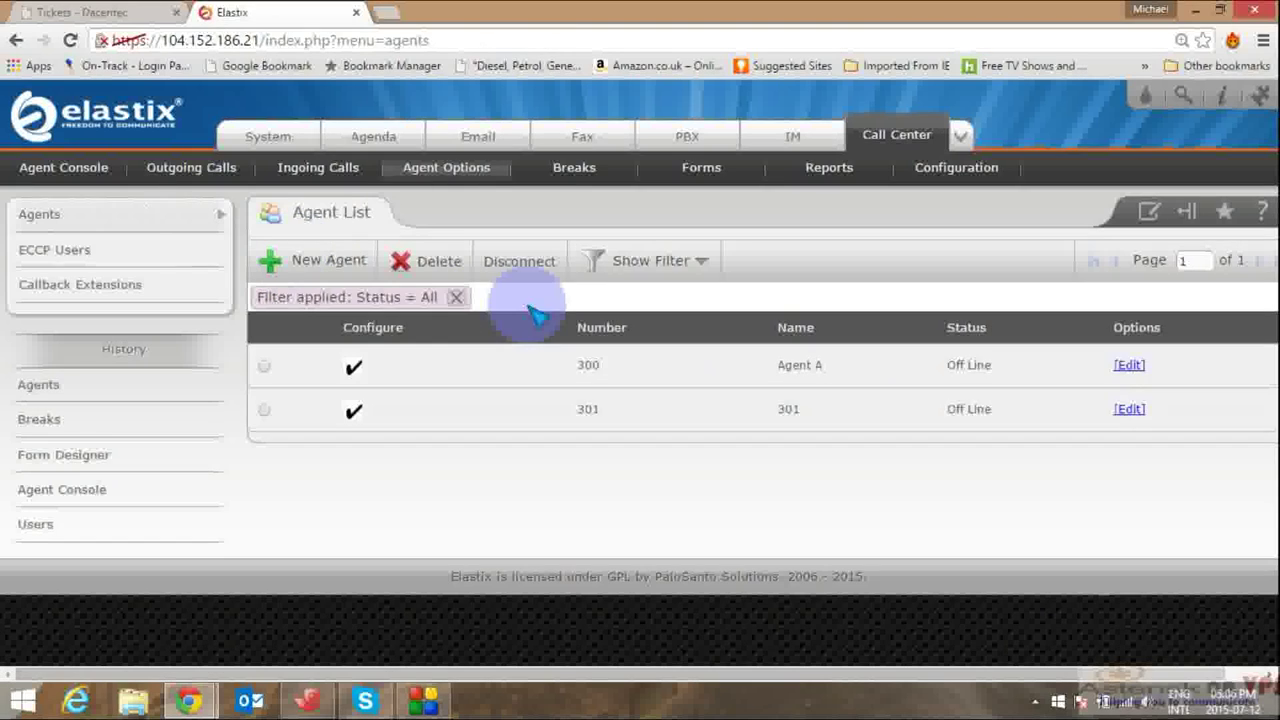
{"action": "left_click", "coordinate": [1130, 409]}
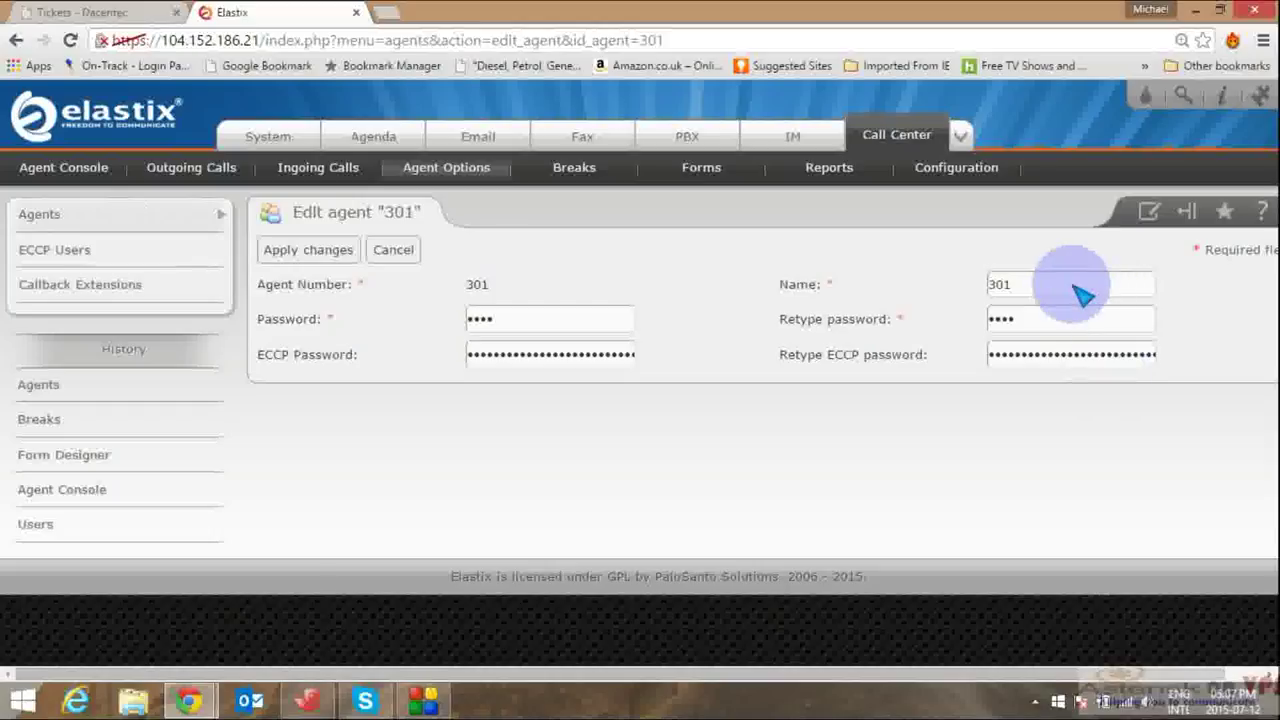
Step: Change agent 301's name to 'Agent B' and apply the change
{"action": "left_click", "coordinate": [1083, 295]}
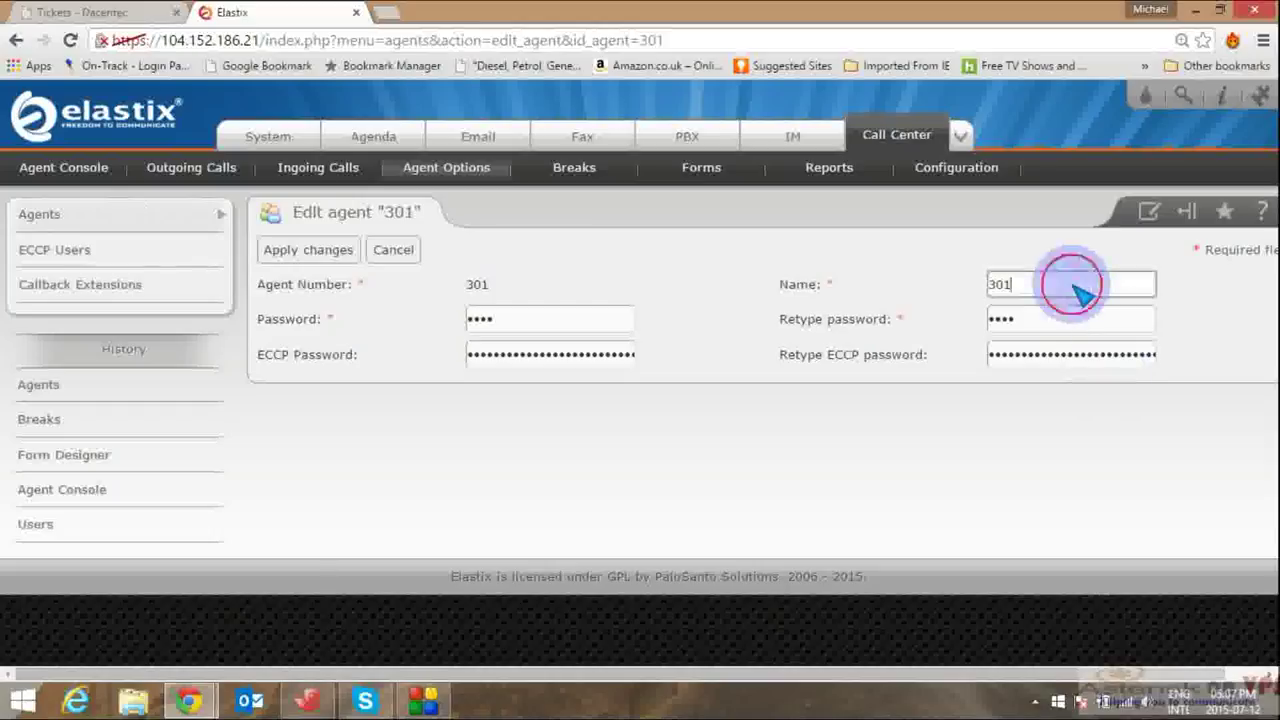
{"action": "type", "text": "A"}
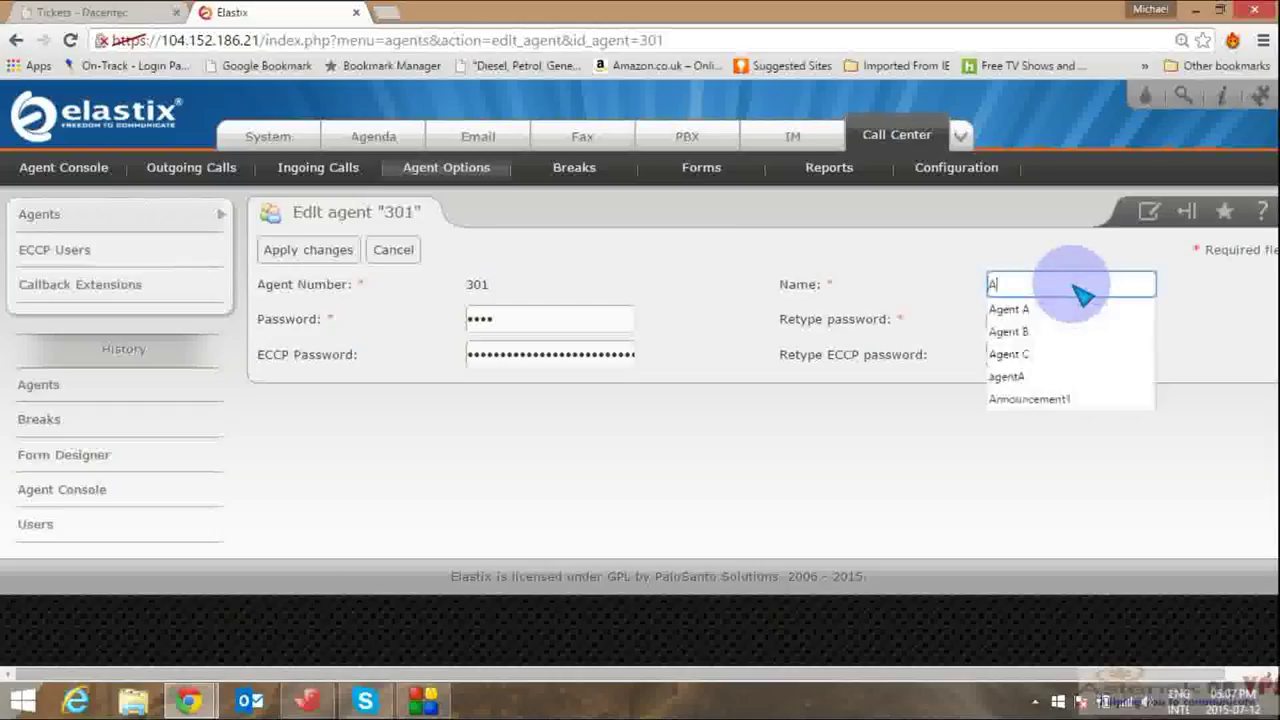
{"action": "type", "text": "g"}
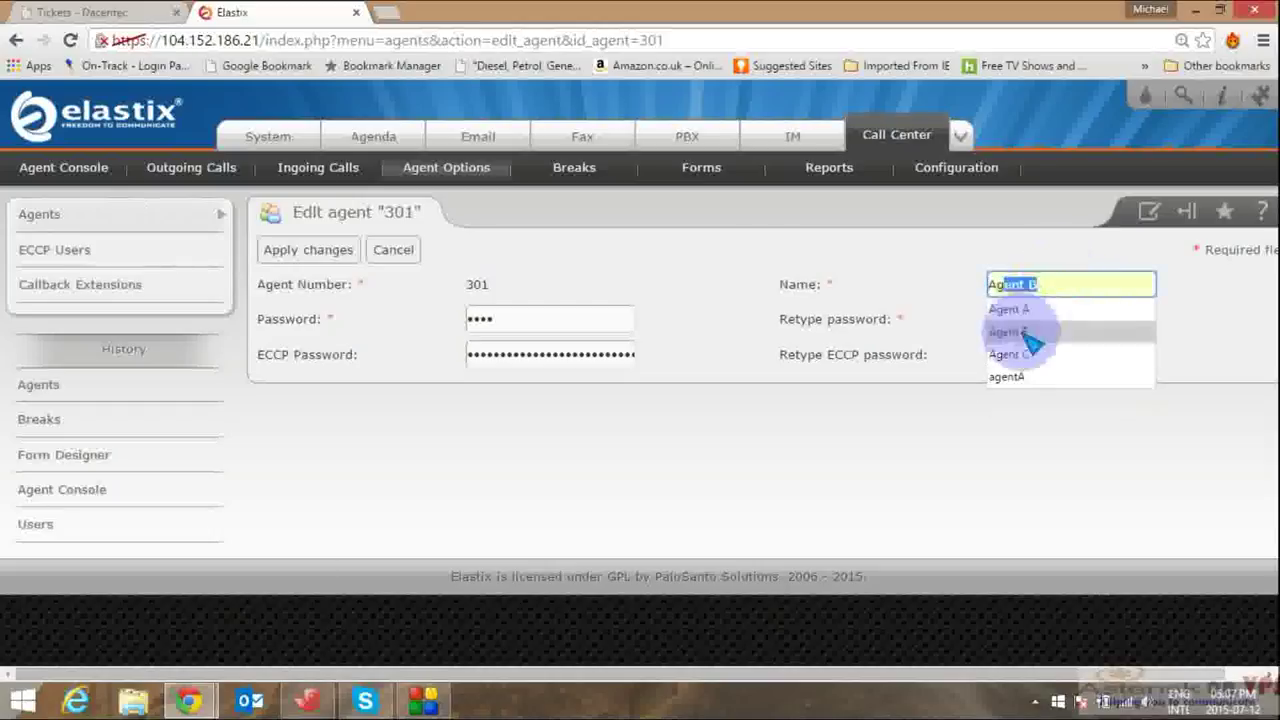
{"action": "left_click", "coordinate": [1020, 332]}
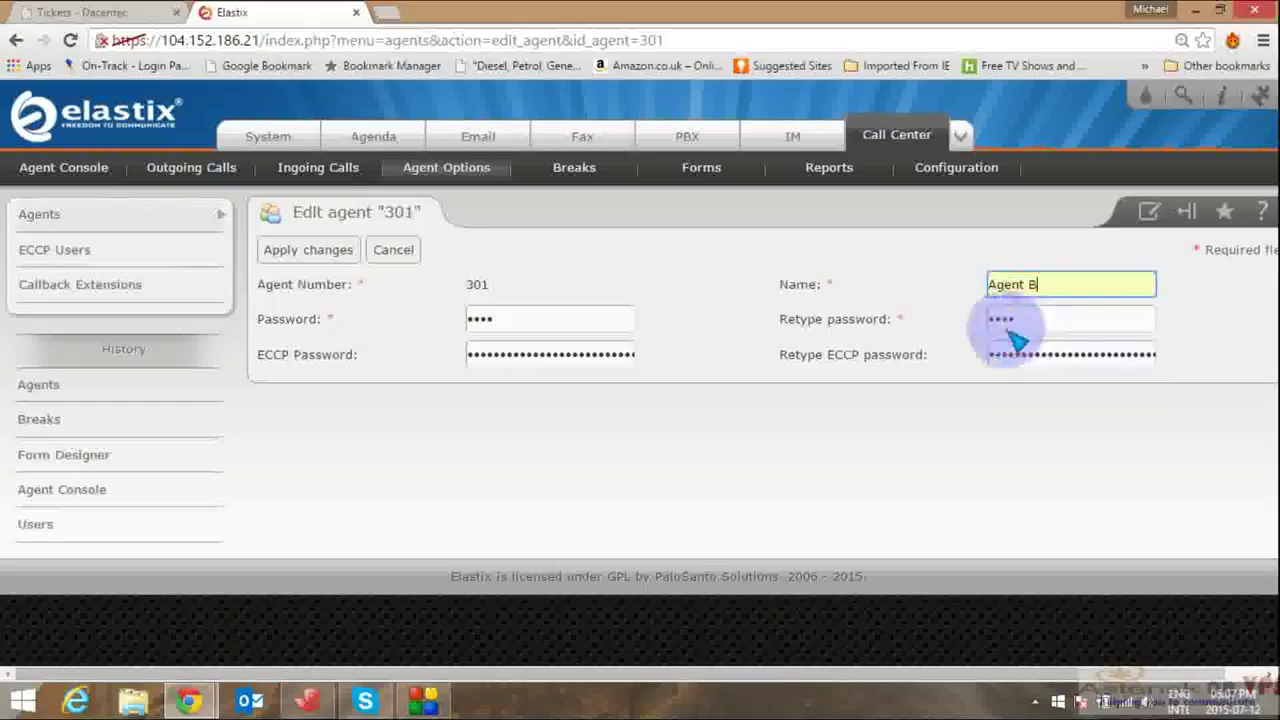
{"action": "left_click", "coordinate": [325, 258]}
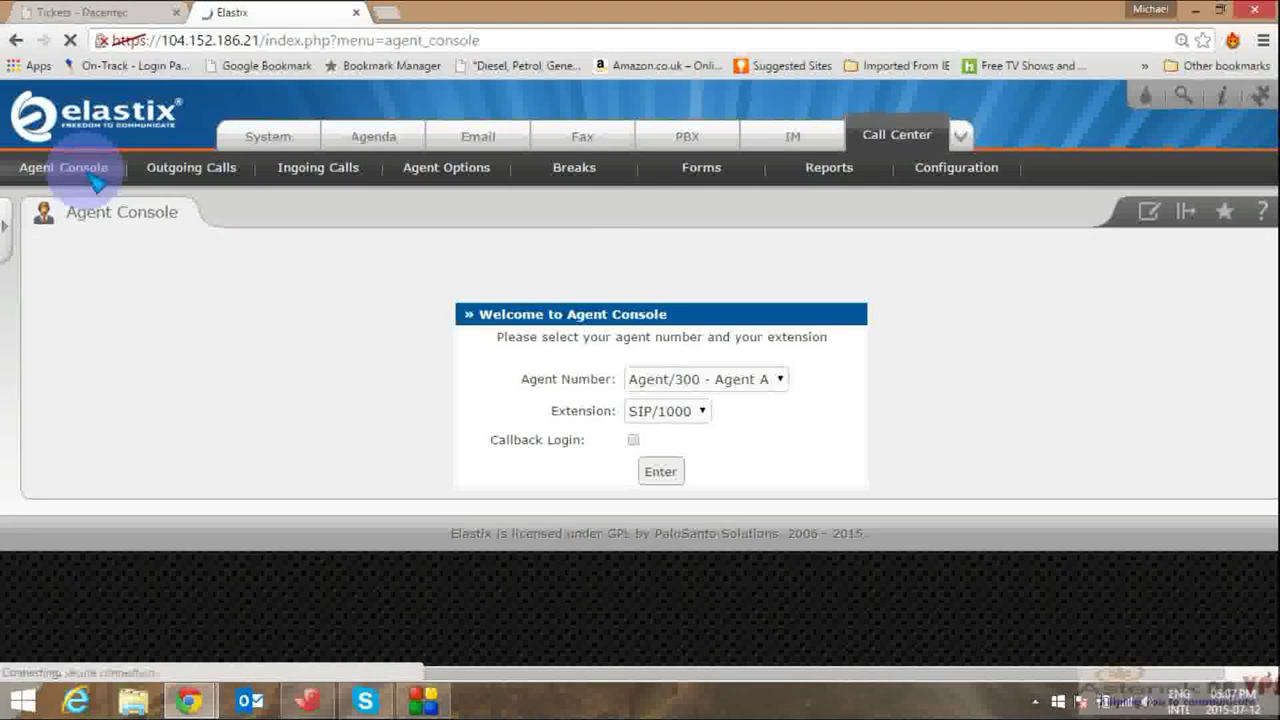
Step: Choose Agent/300 - Agent A and extension SIP/1000 on the Agent Console login
{"action": "left_click", "coordinate": [783, 381]}
{"action": "left_click", "coordinate": [781, 379]}
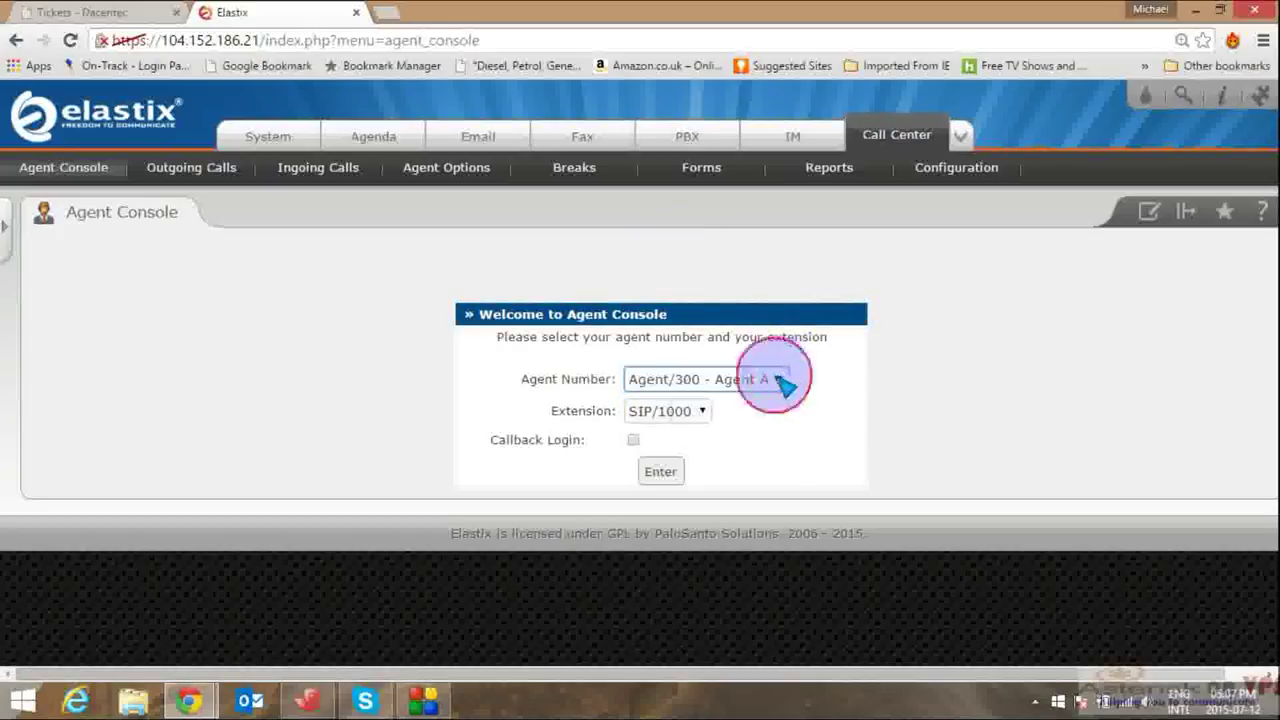
{"action": "left_click", "coordinate": [703, 411]}
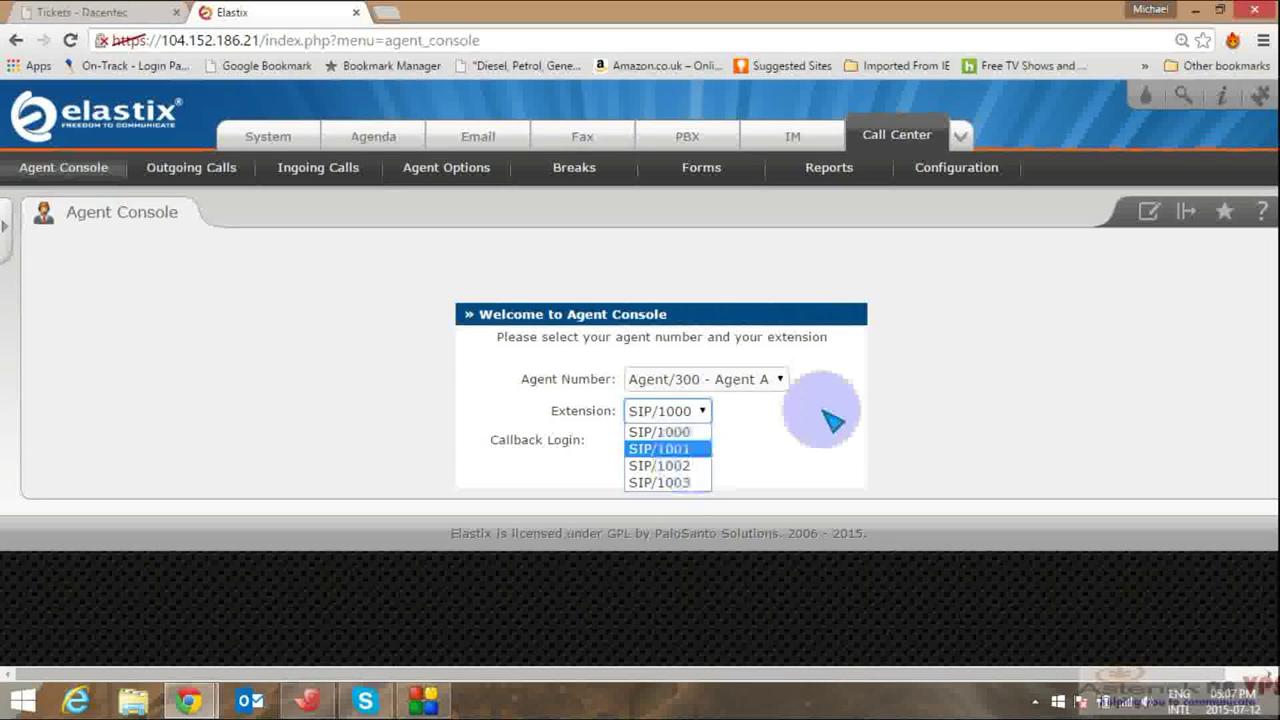
{"action": "left_click", "coordinate": [680, 430]}
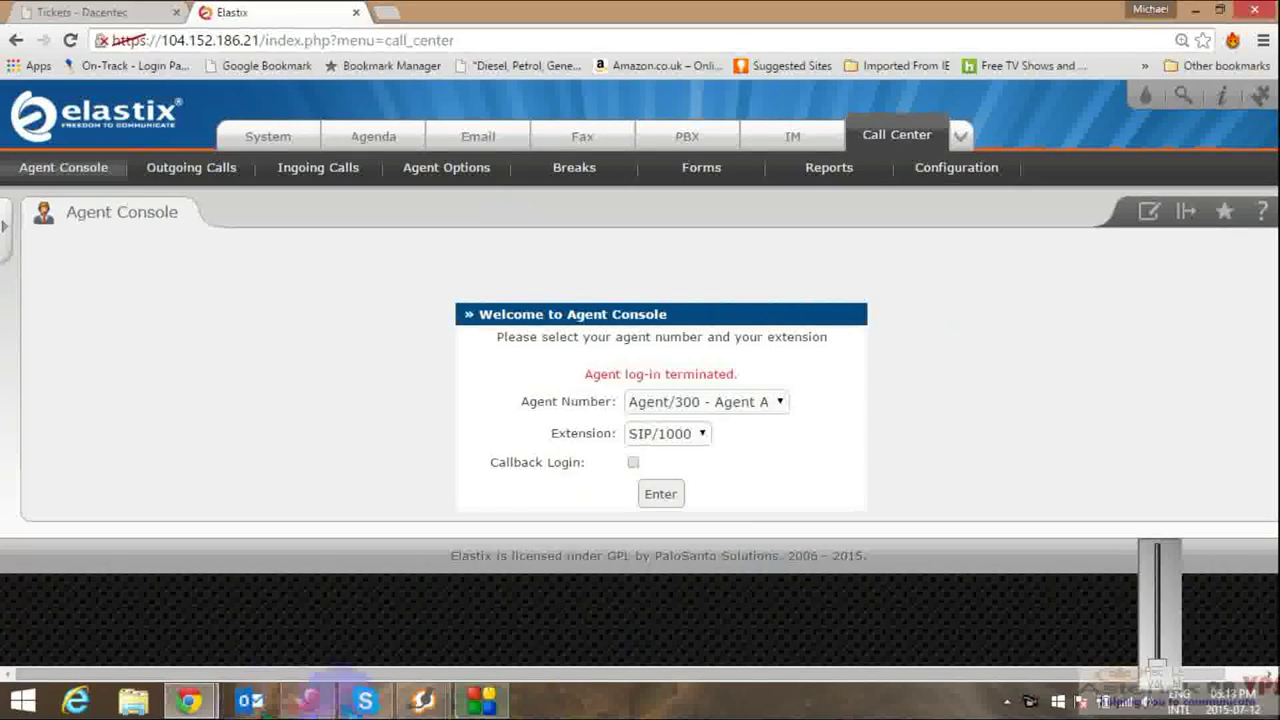
Step: Bring Zoiper forward, then log agent 300 in on SIP/1000 from the console
{"action": "mouse_move", "coordinate": [423, 697]}
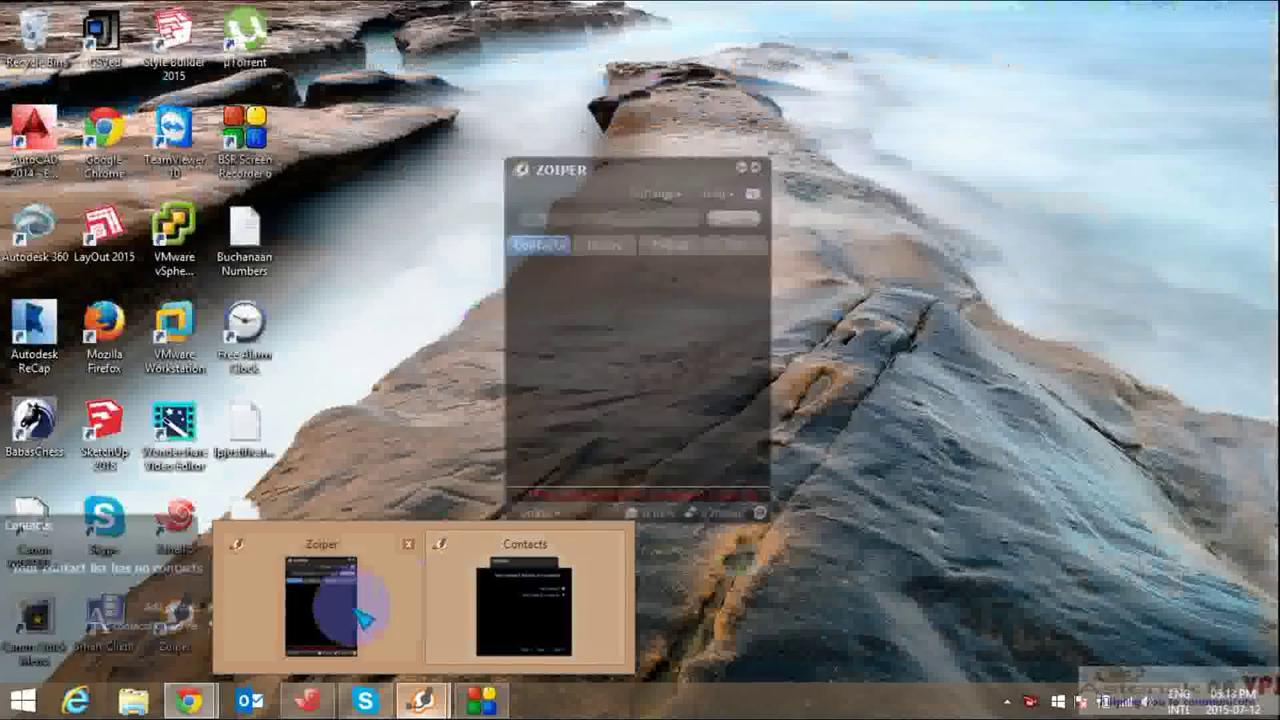
{"action": "left_click", "coordinate": [358, 615]}
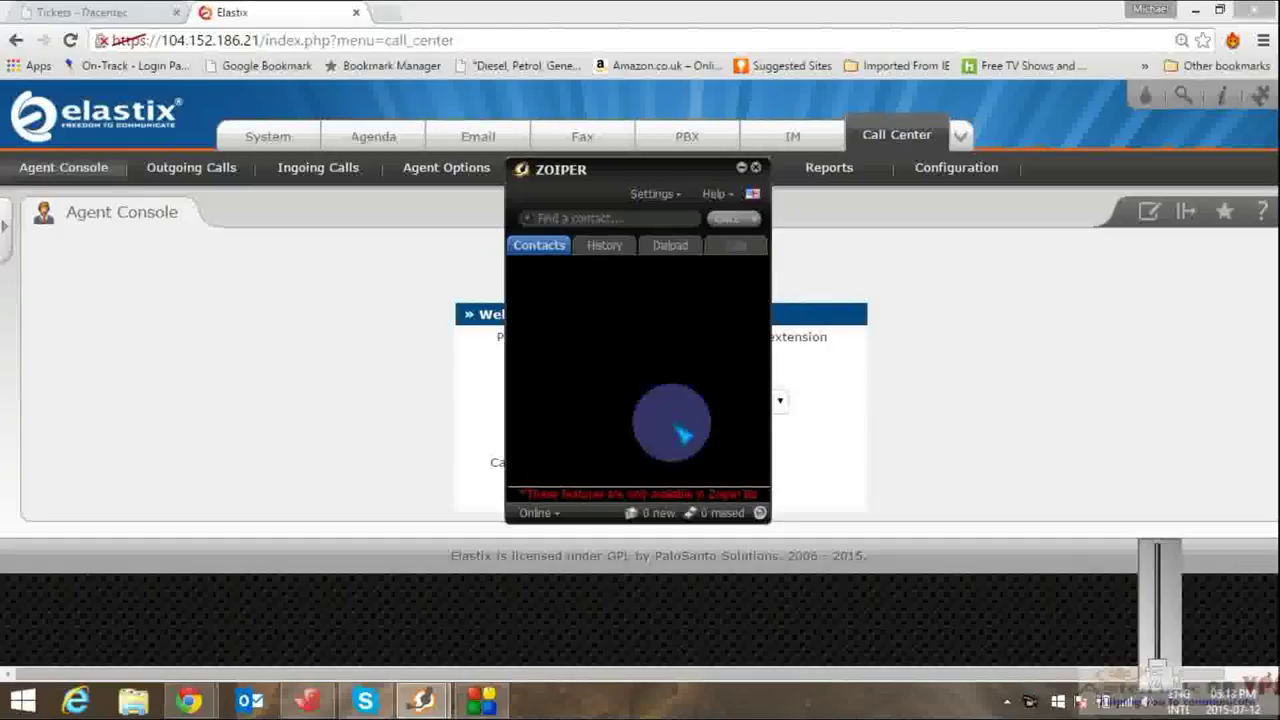
{"action": "left_click", "coordinate": [620, 258]}
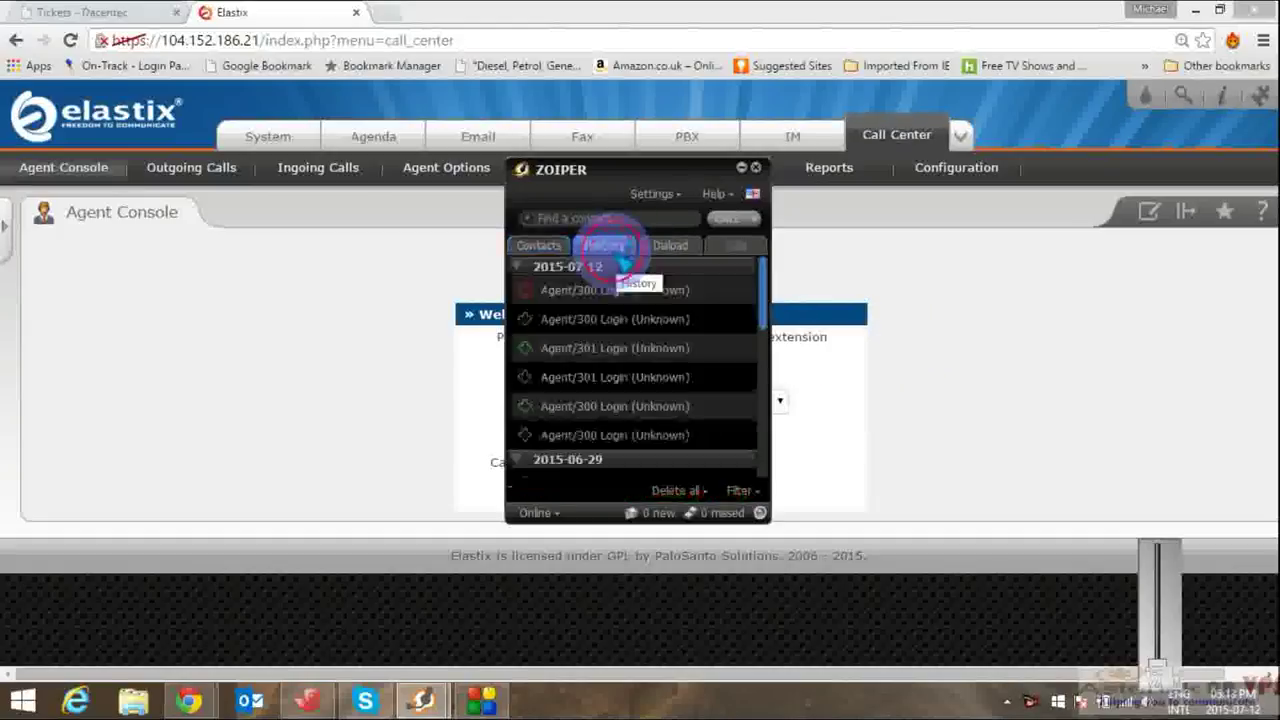
{"action": "left_click", "coordinate": [309, 380]}
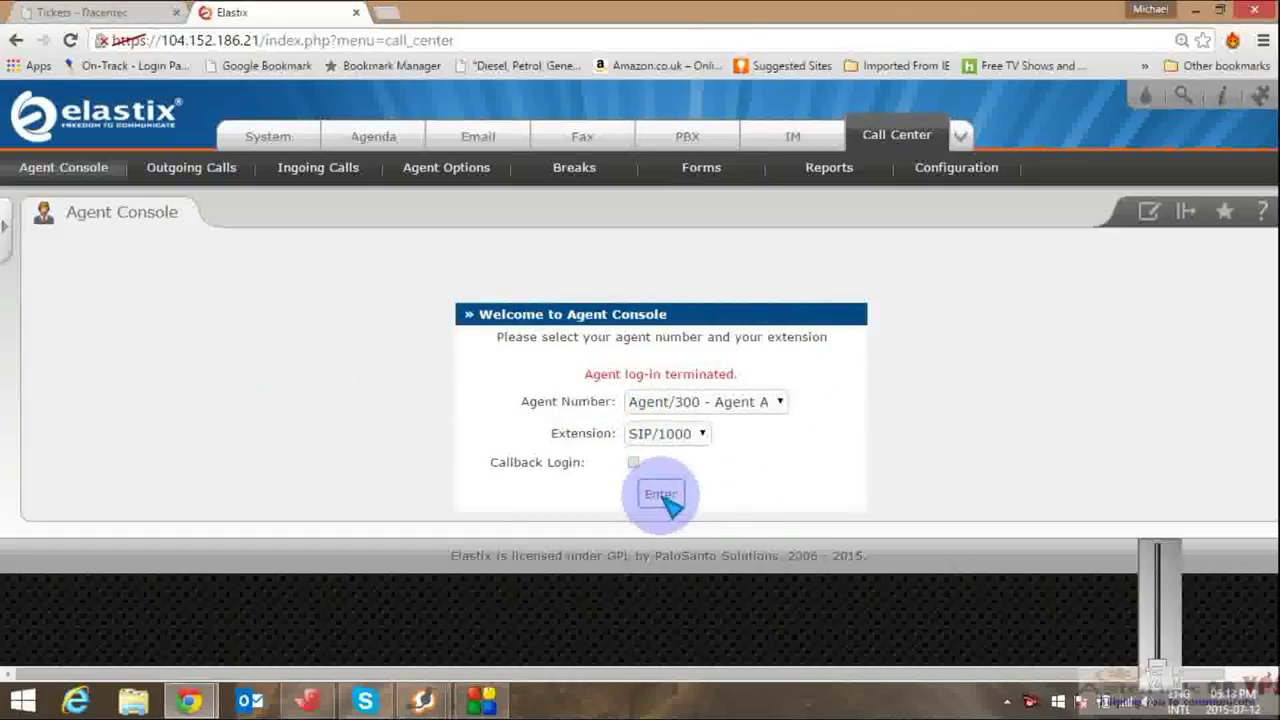
{"action": "left_click", "coordinate": [661, 495]}
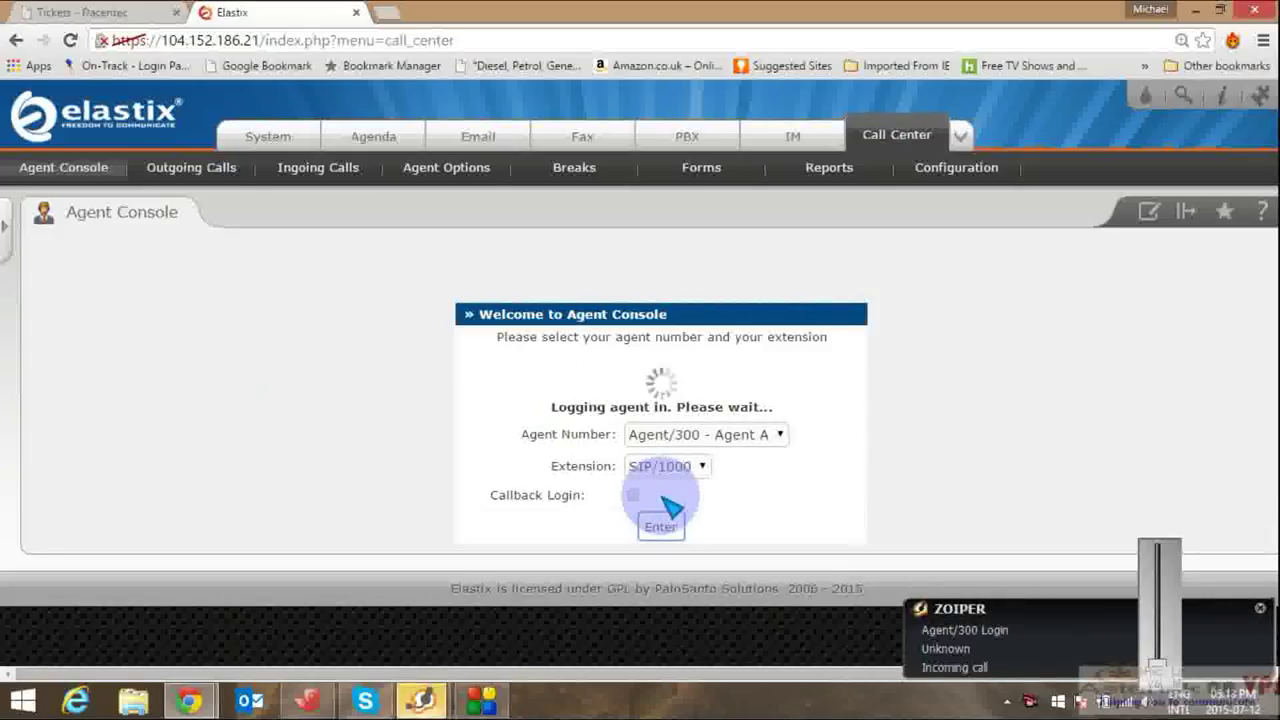
Step: Answer the agent login call in Zoiper, enter 900, and return to the login form
{"action": "mouse_move", "coordinate": [409, 694]}
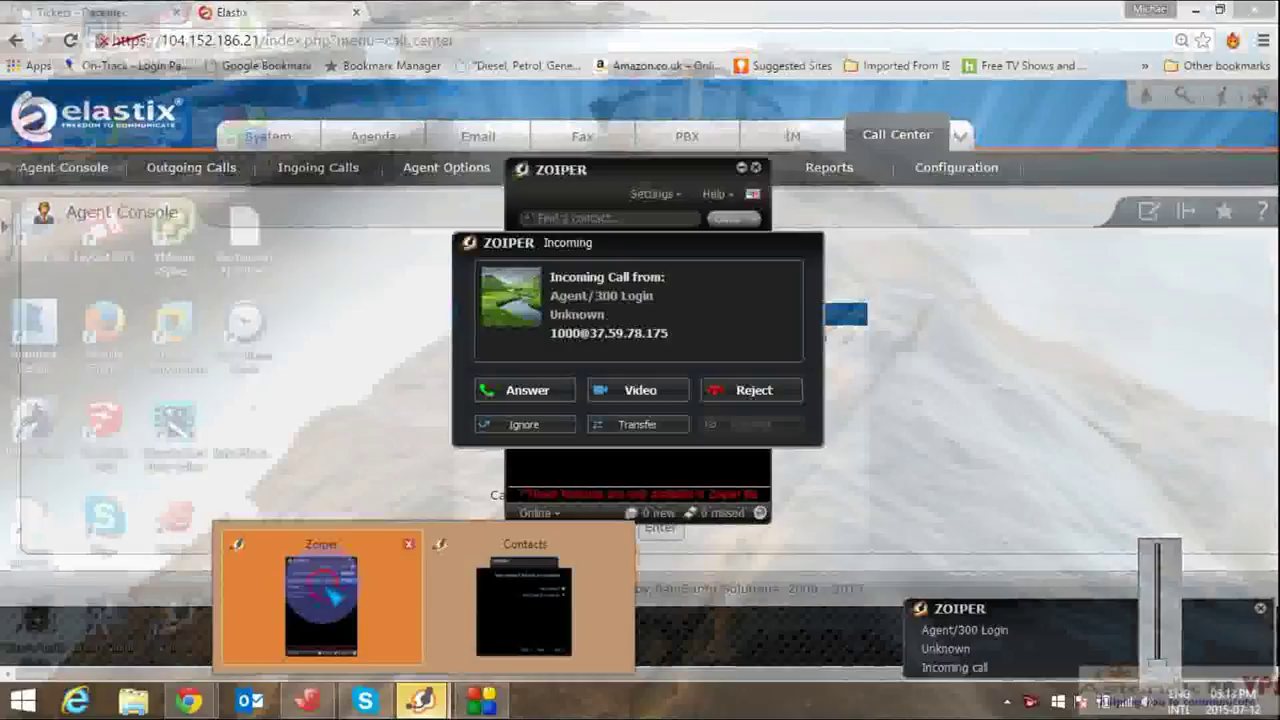
{"action": "left_click", "coordinate": [330, 610]}
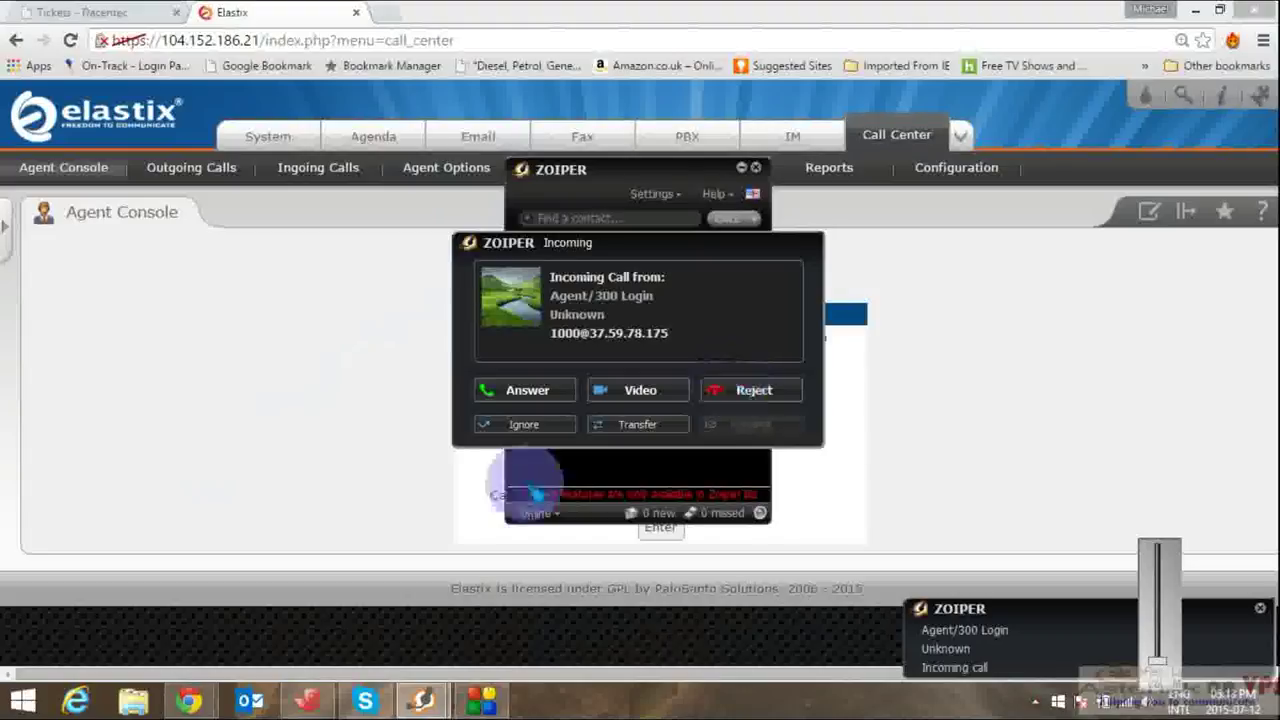
{"action": "left_click", "coordinate": [530, 391]}
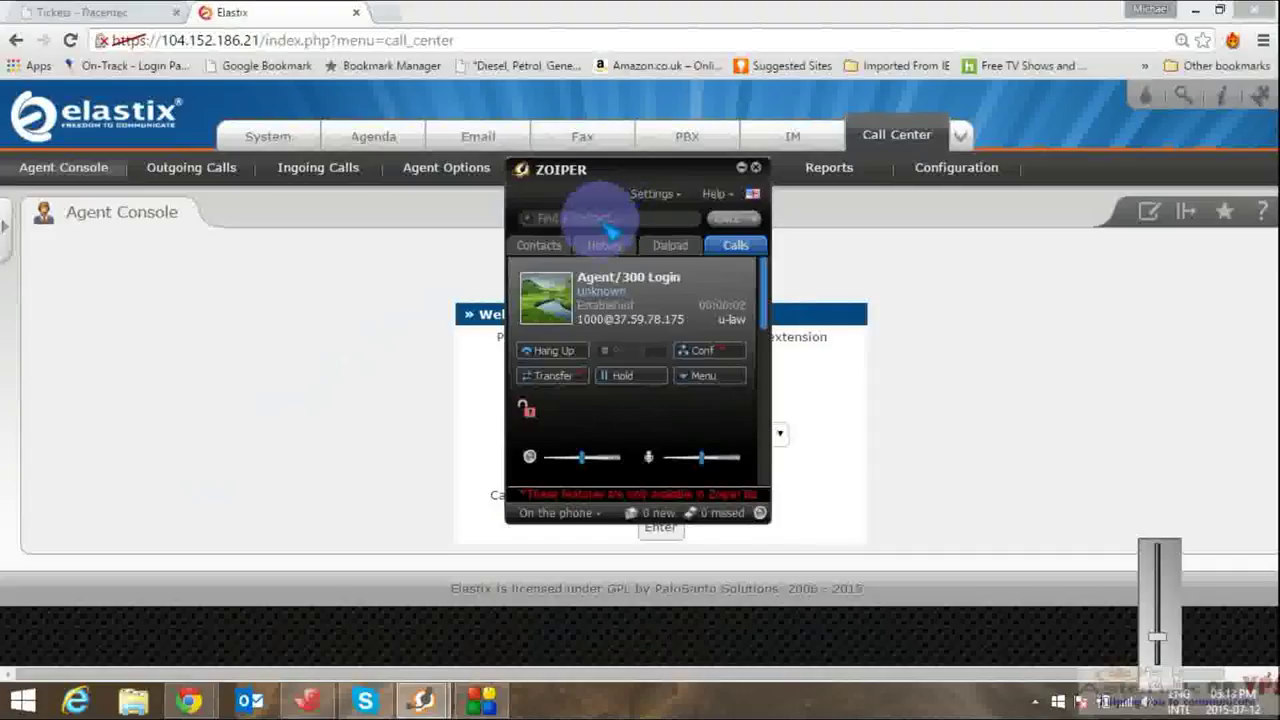
{"action": "left_click", "coordinate": [679, 247]}
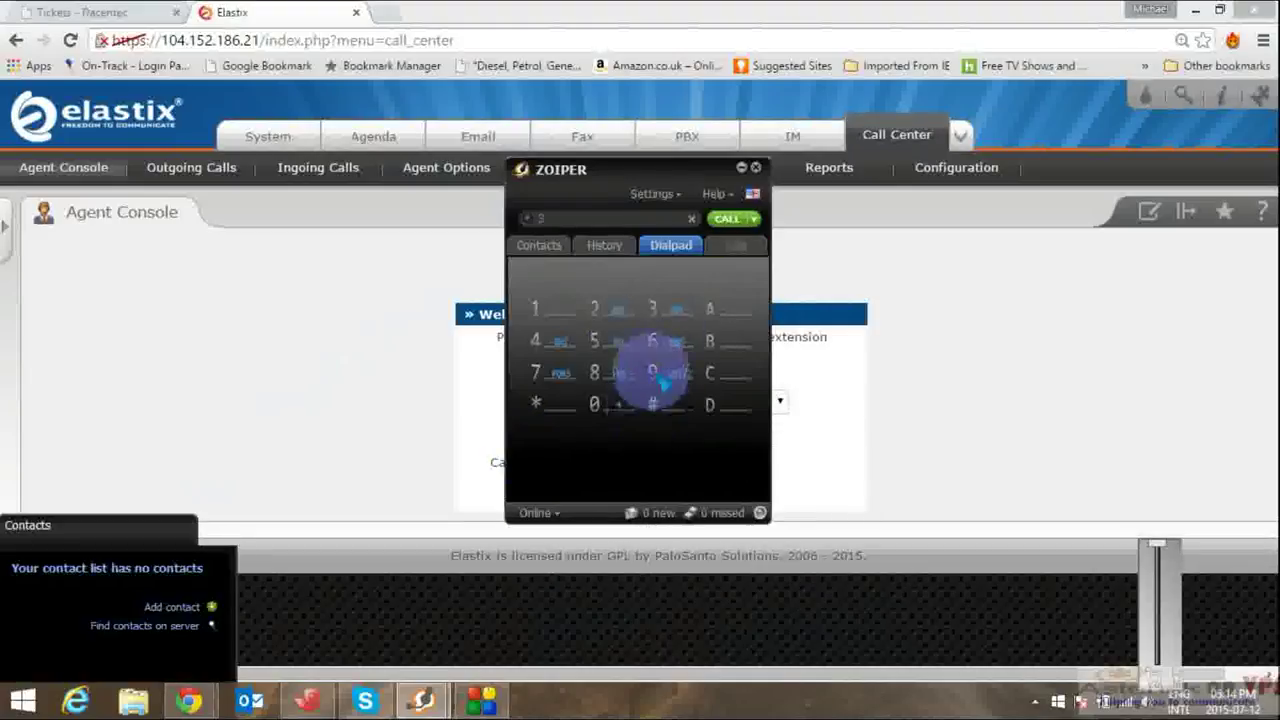
{"action": "left_click", "coordinate": [600, 405]}
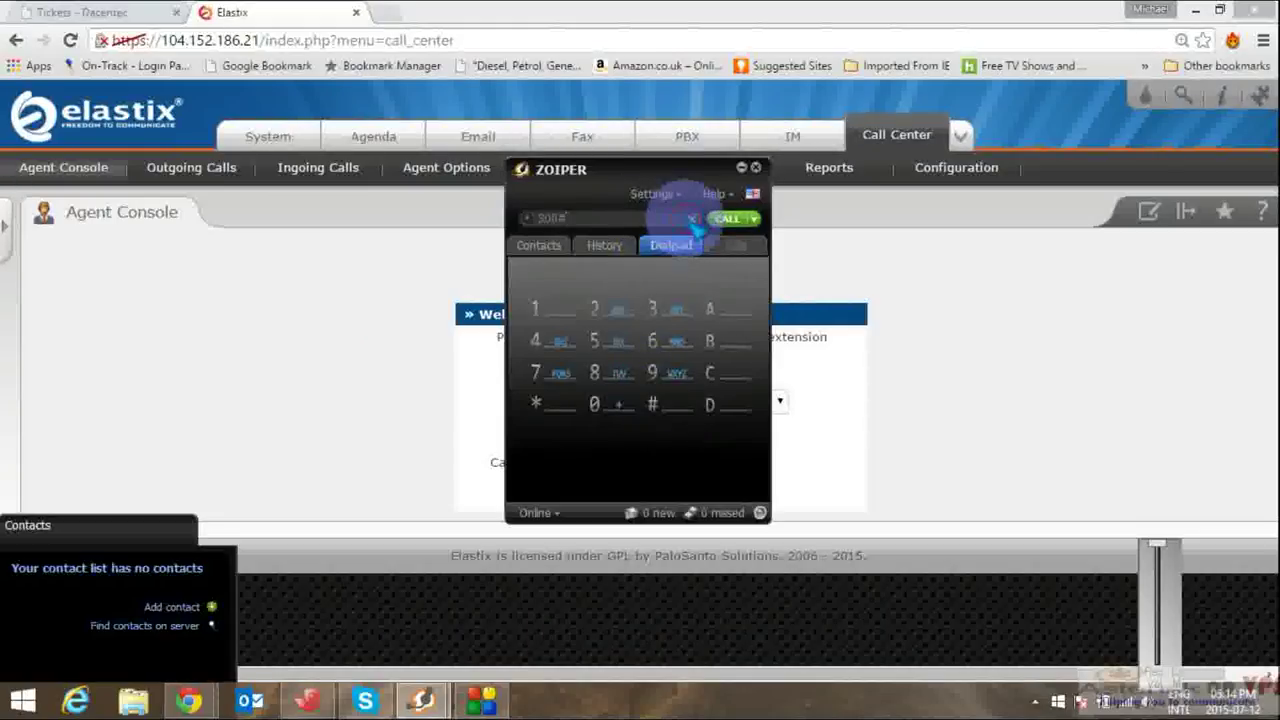
{"action": "left_click", "coordinate": [343, 277]}
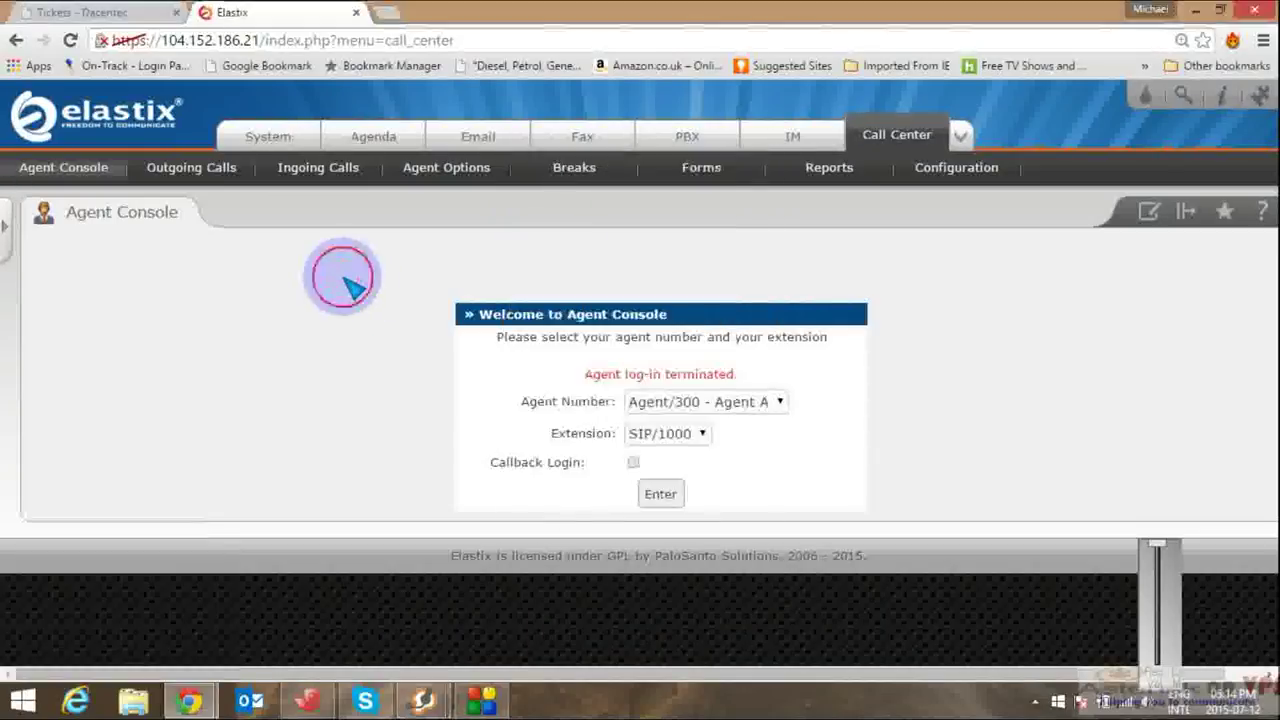
Step: Log Agent/300 in on SIP/1000 by answering the Zoiper login call and dialing the agent password
{"action": "left_click", "coordinate": [662, 494]}
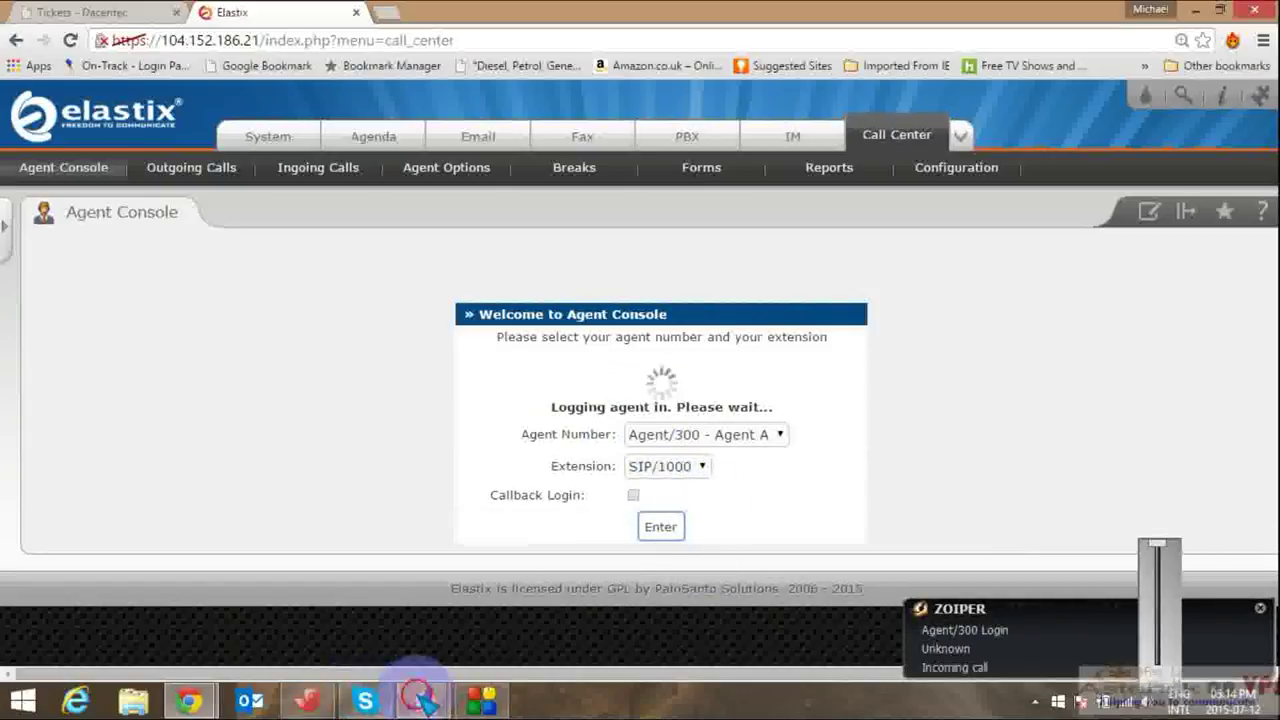
{"action": "mouse_move", "coordinate": [421, 700]}
{"action": "left_click", "coordinate": [323, 606]}
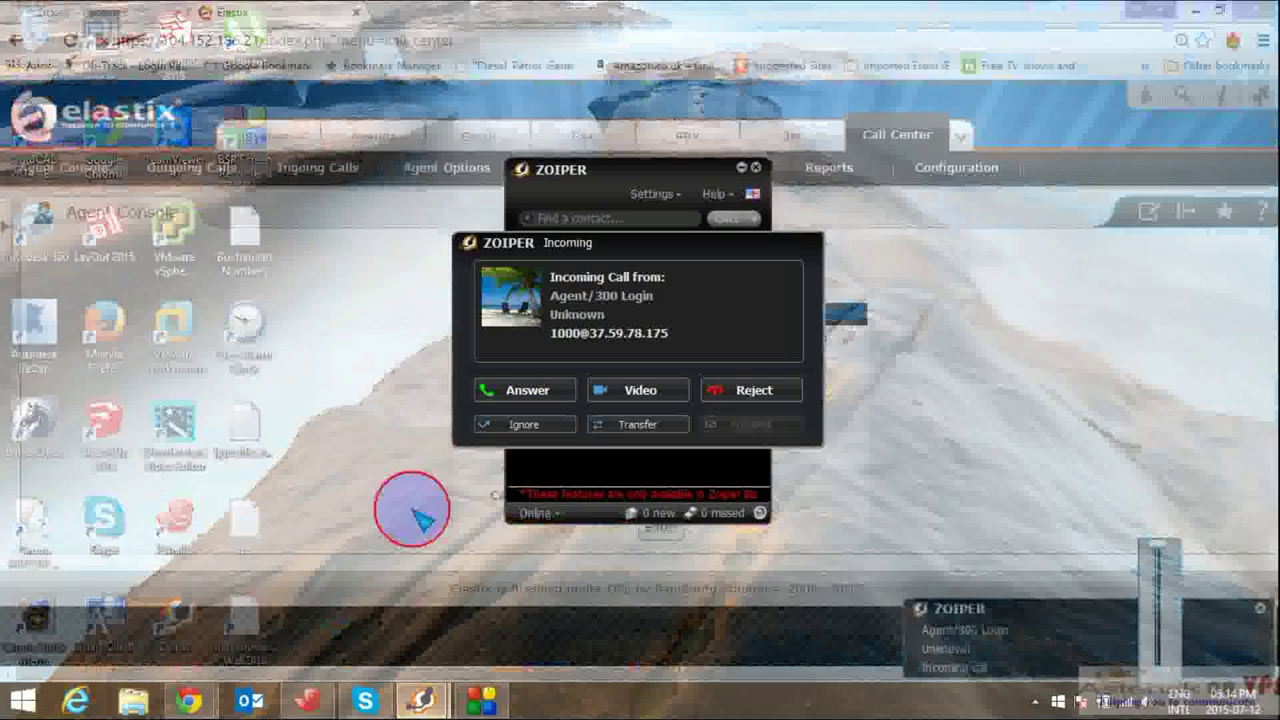
{"action": "left_click", "coordinate": [535, 391]}
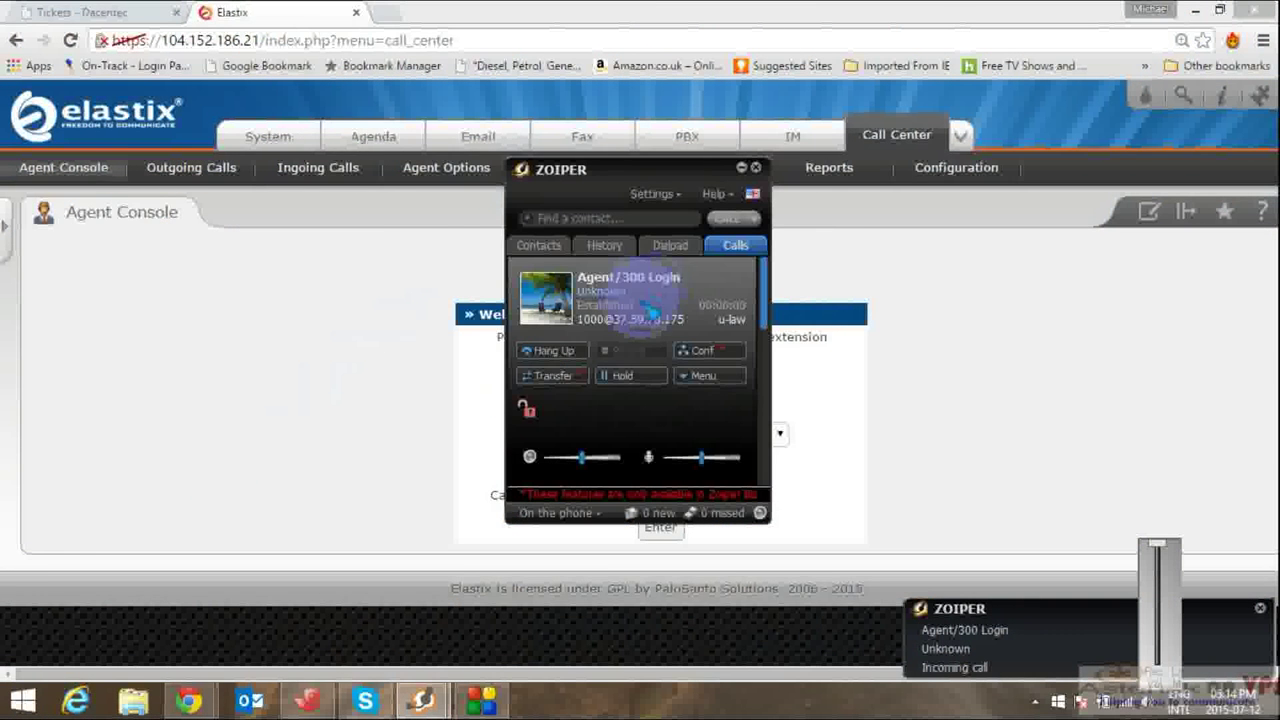
{"action": "left_click", "coordinate": [670, 246]}
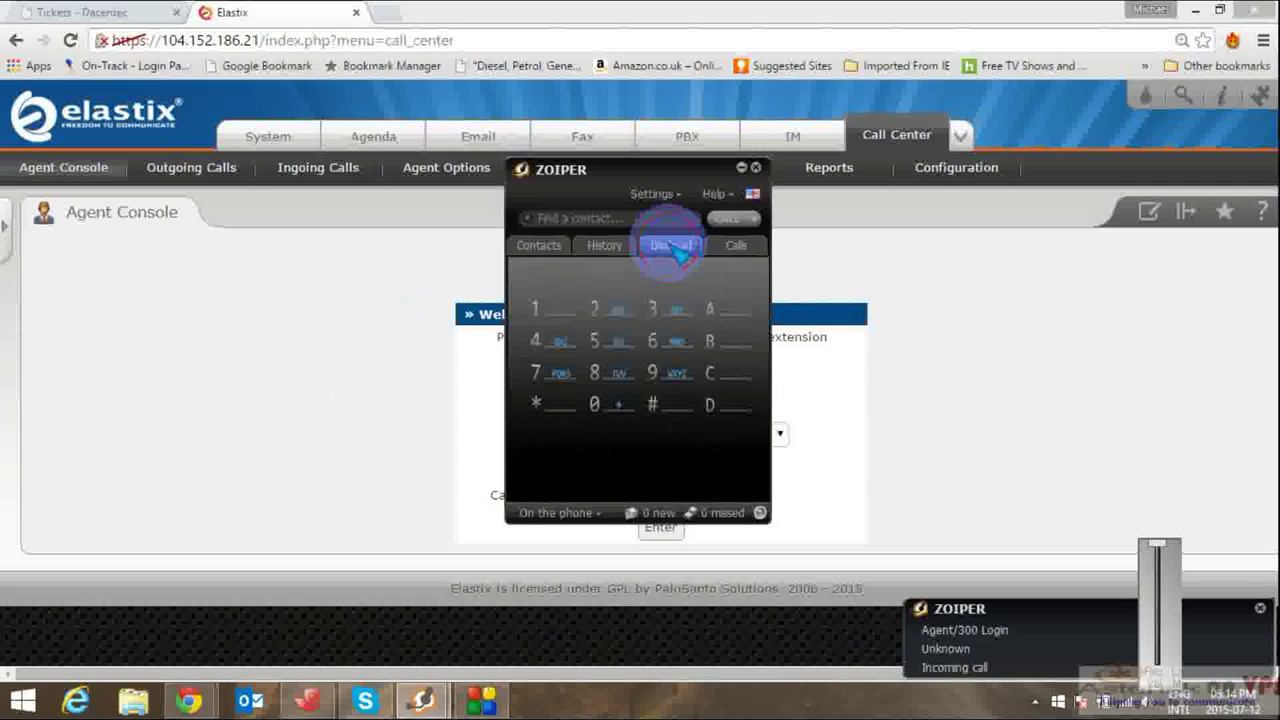
{"action": "left_click", "coordinate": [656, 310]}
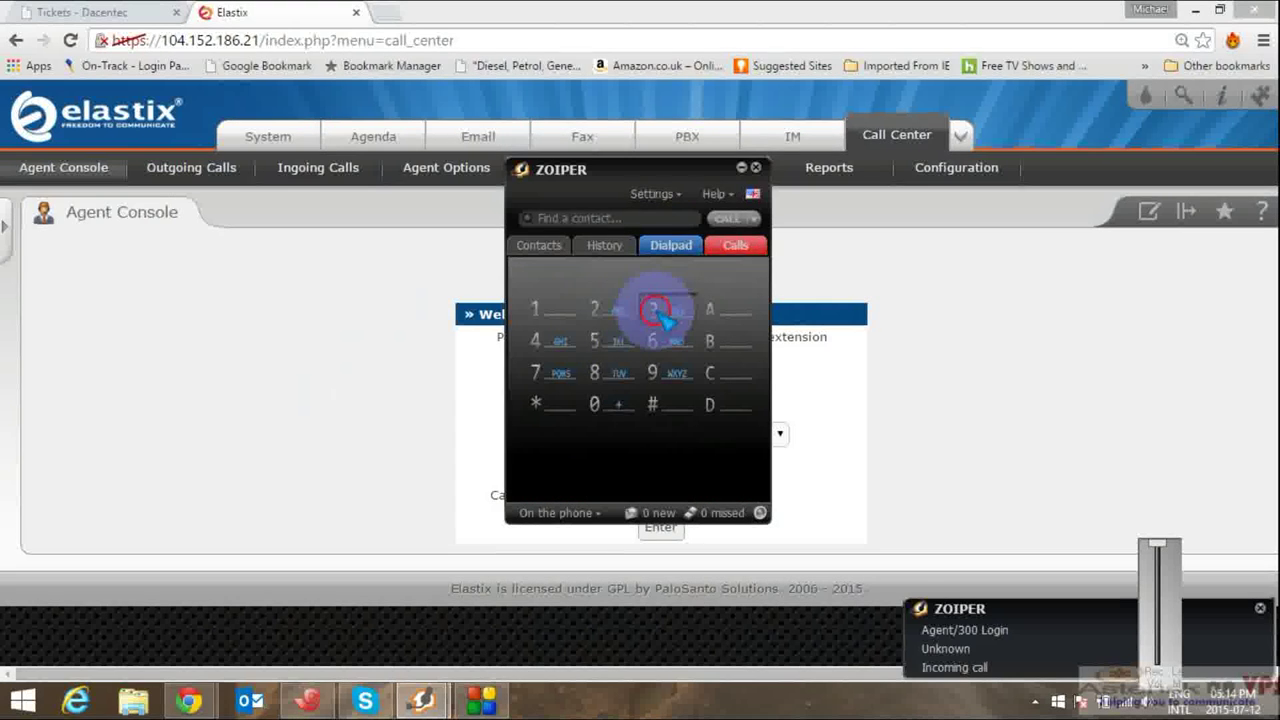
{"action": "left_click", "coordinate": [598, 403]}
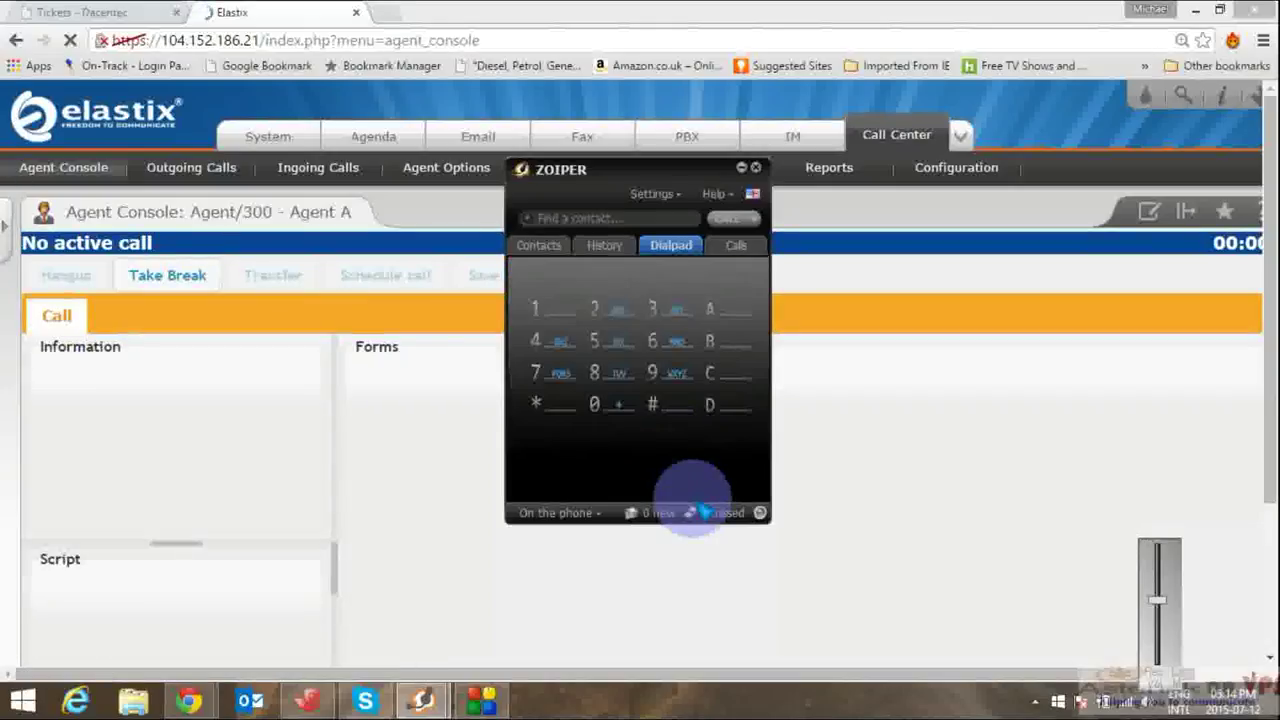
Step: Cancel the Take Break choice and show the Call Center form list with Customer_information active
{"action": "left_click", "coordinate": [1092, 425]}
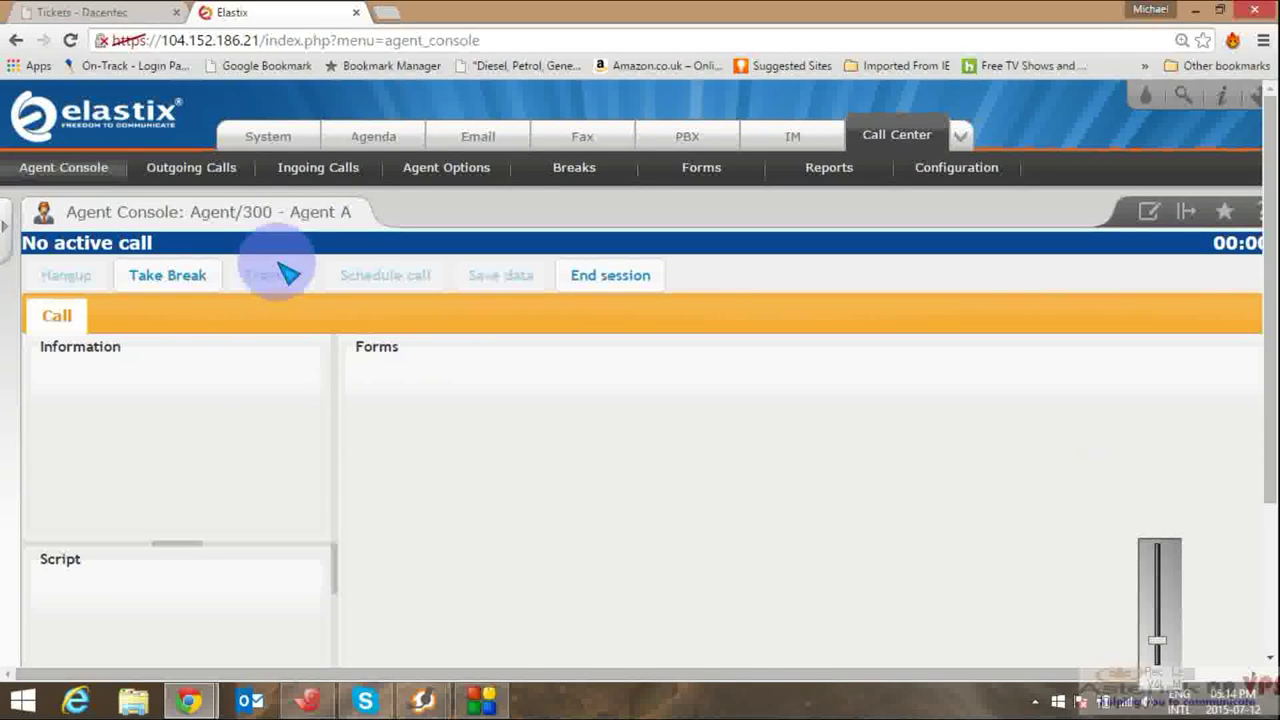
{"action": "left_click", "coordinate": [190, 287]}
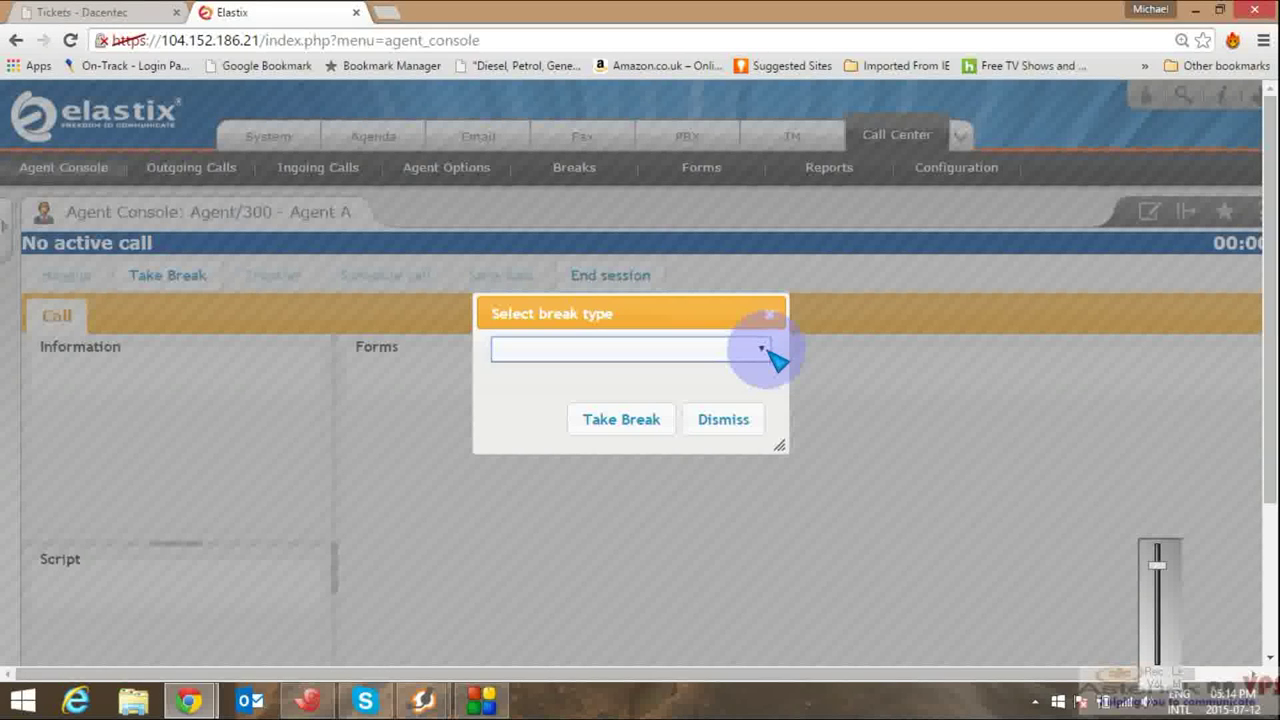
{"action": "key", "text": "ctrl+plus"}
{"action": "key", "text": "ctrl+plus"}
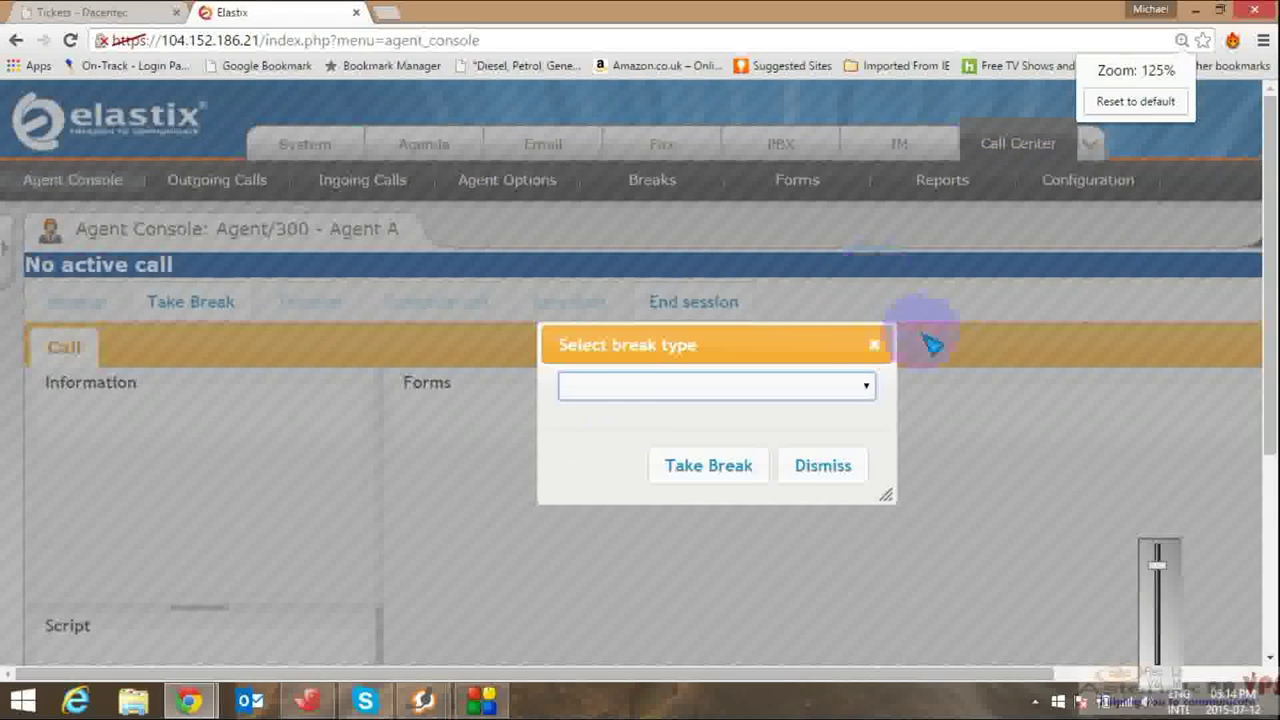
{"action": "left_click", "coordinate": [876, 344]}
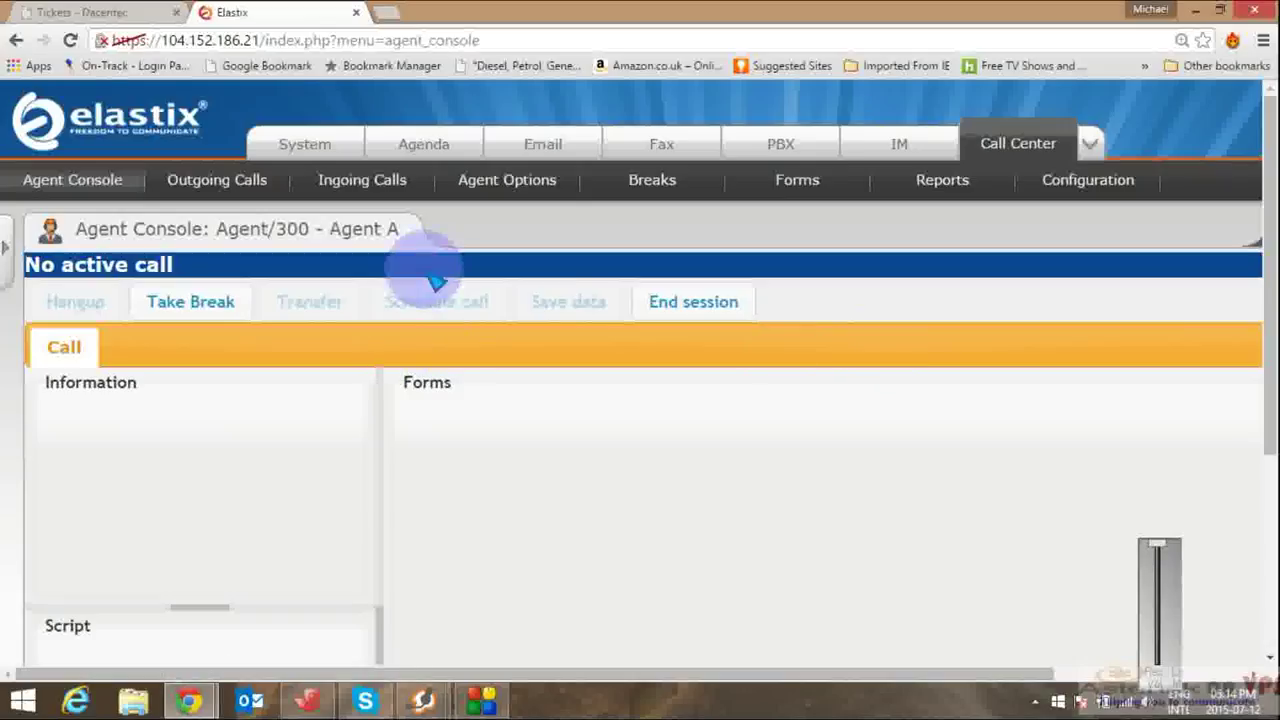
{"action": "left_click", "coordinate": [806, 186]}
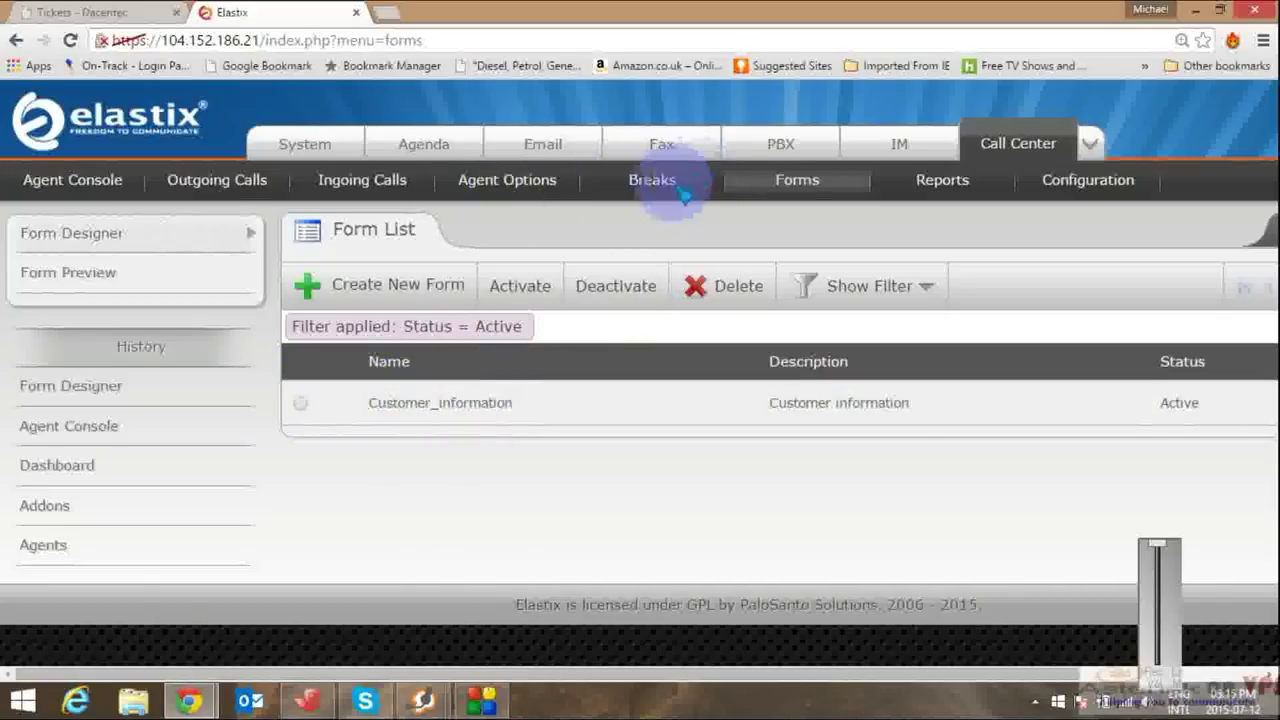
Step: Return to the Agent/300 Agent Console and scroll through it, still showing No active call
{"action": "left_click", "coordinate": [95, 190]}
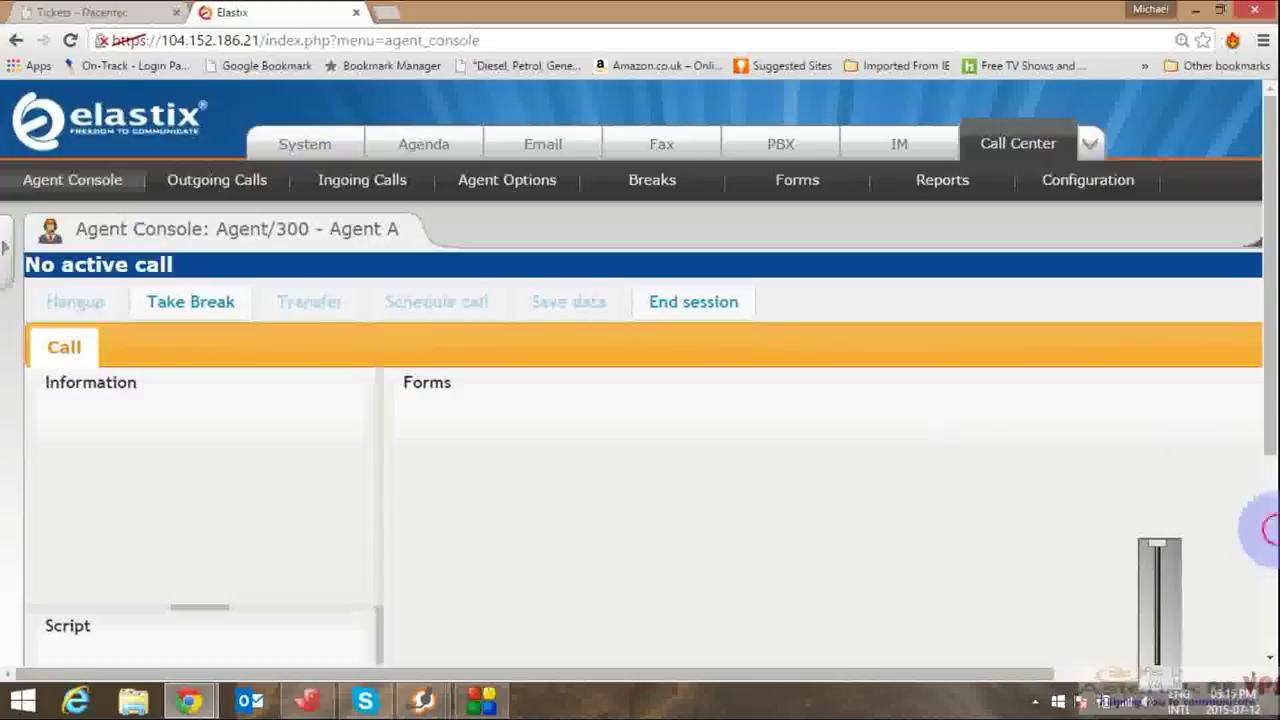
{"action": "scroll", "coordinate": [1262, 535], "scroll_direction": "down", "scroll_amount": 3}
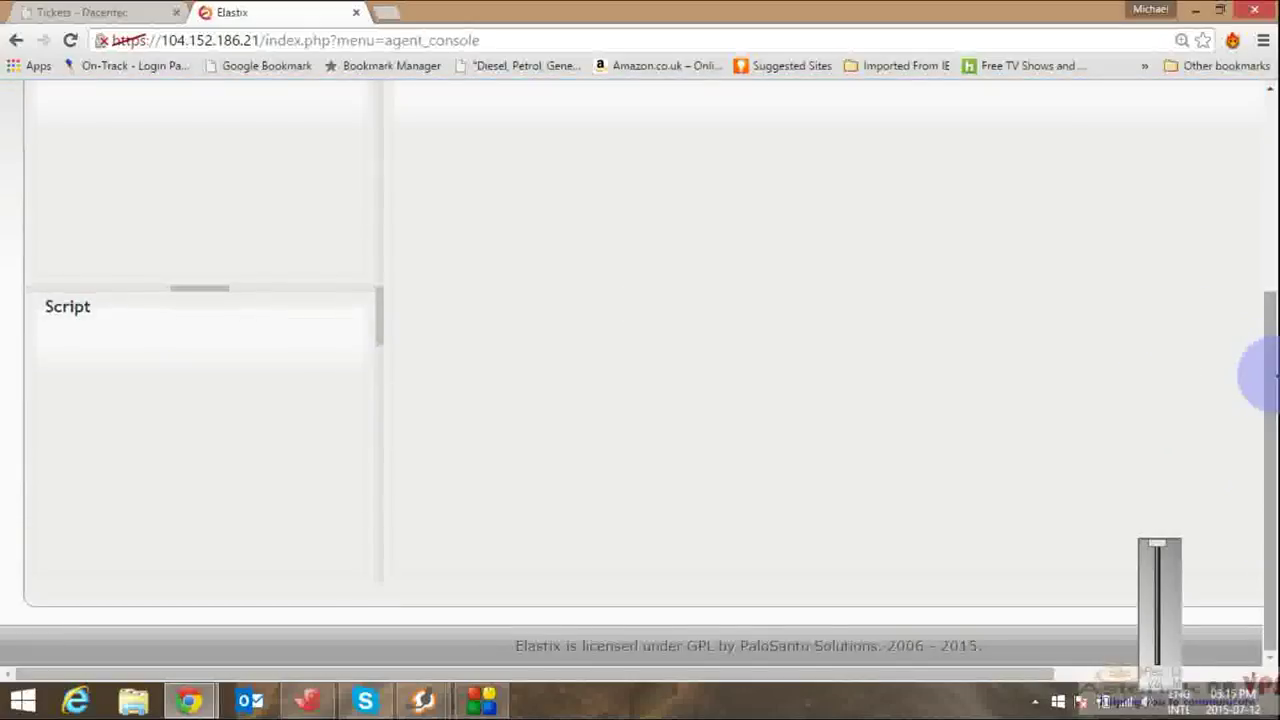
{"action": "left_click_drag", "start_coordinate": [1270, 375], "coordinate": [1268, 186]}
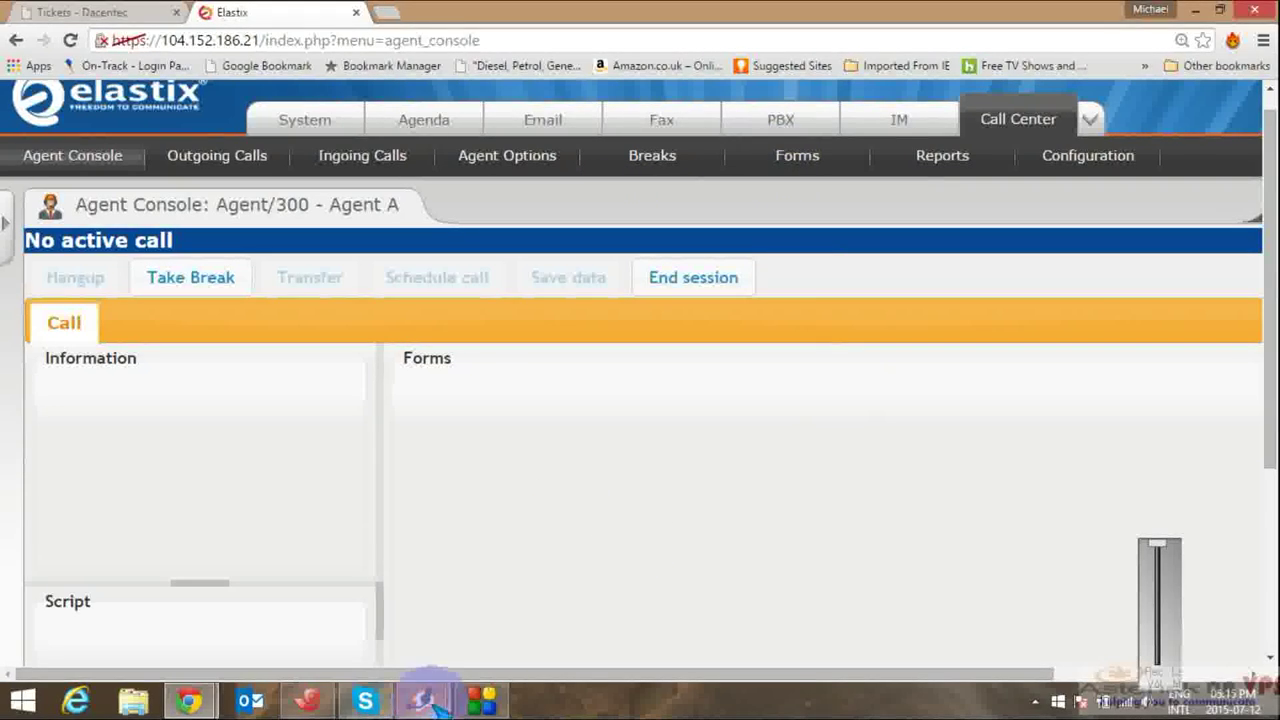
Step: Hang up the Agent/300 login call in Zoiper so the console returns to the login page
{"action": "mouse_move", "coordinate": [425, 700]}
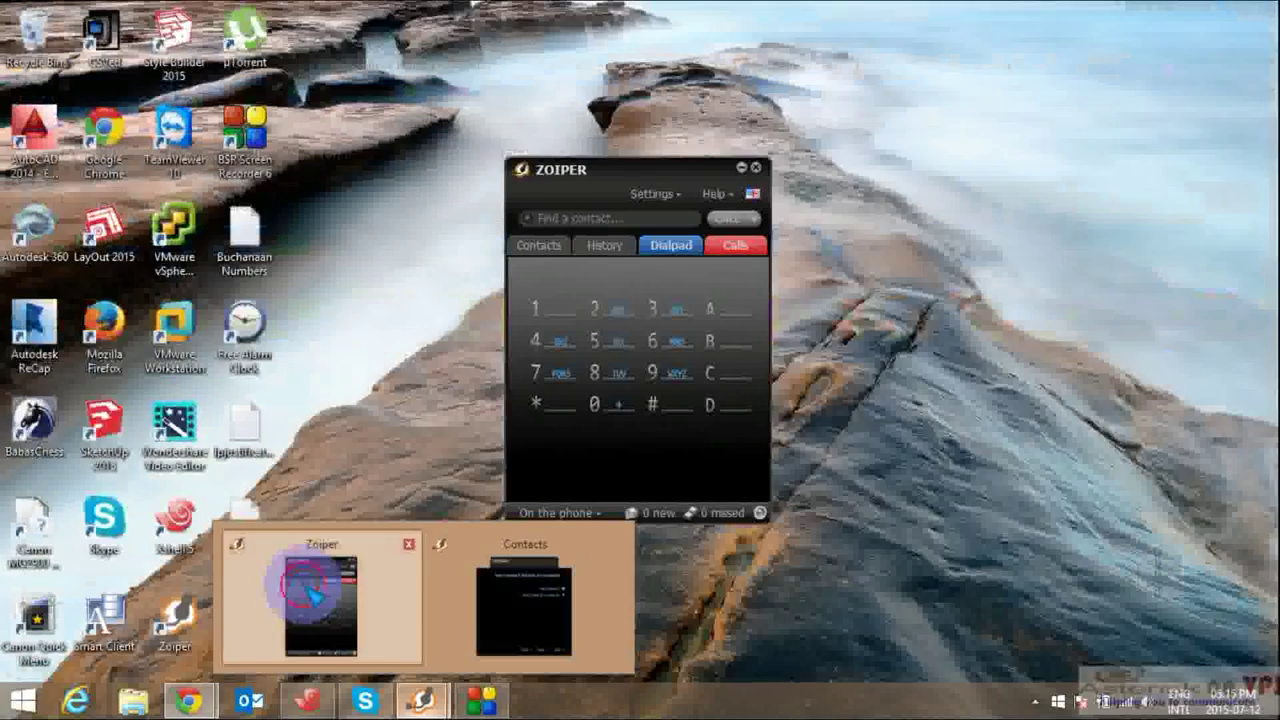
{"action": "left_click", "coordinate": [310, 590]}
{"action": "left_click", "coordinate": [745, 252]}
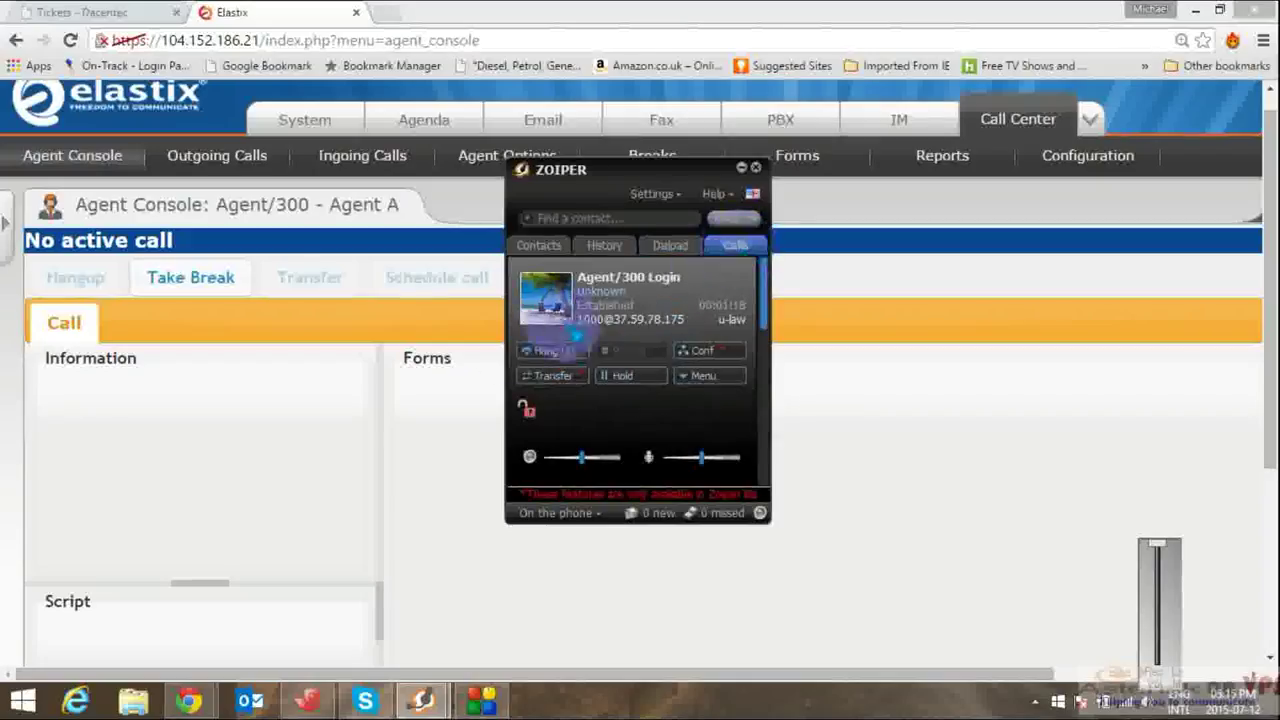
{"action": "left_click", "coordinate": [540, 352]}
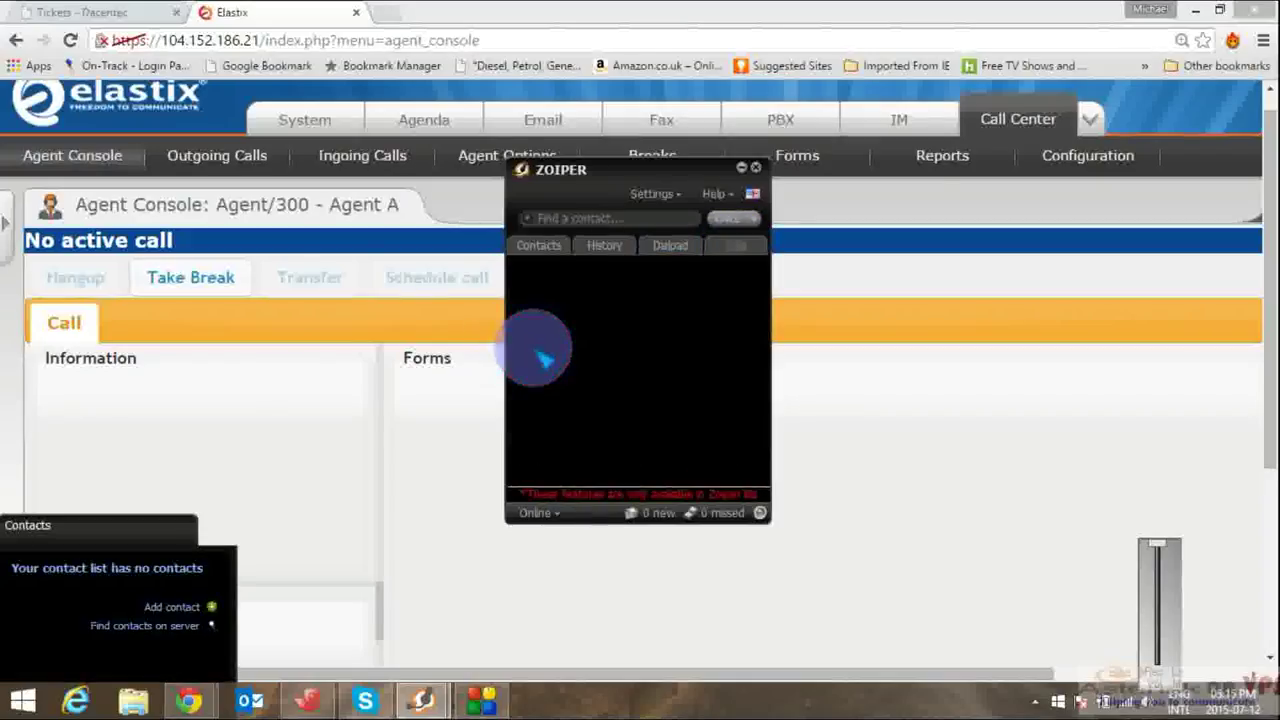
{"action": "left_click", "coordinate": [985, 428]}
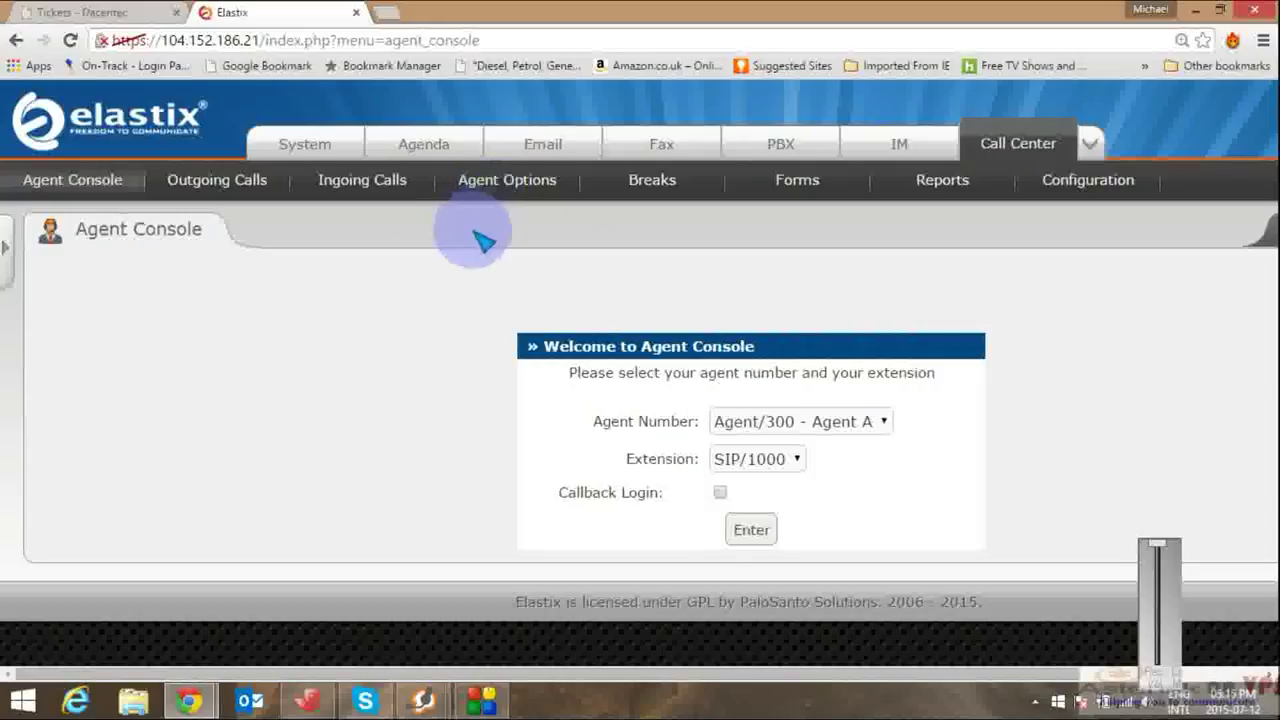
{"action": "left_click", "coordinate": [1097, 141]}
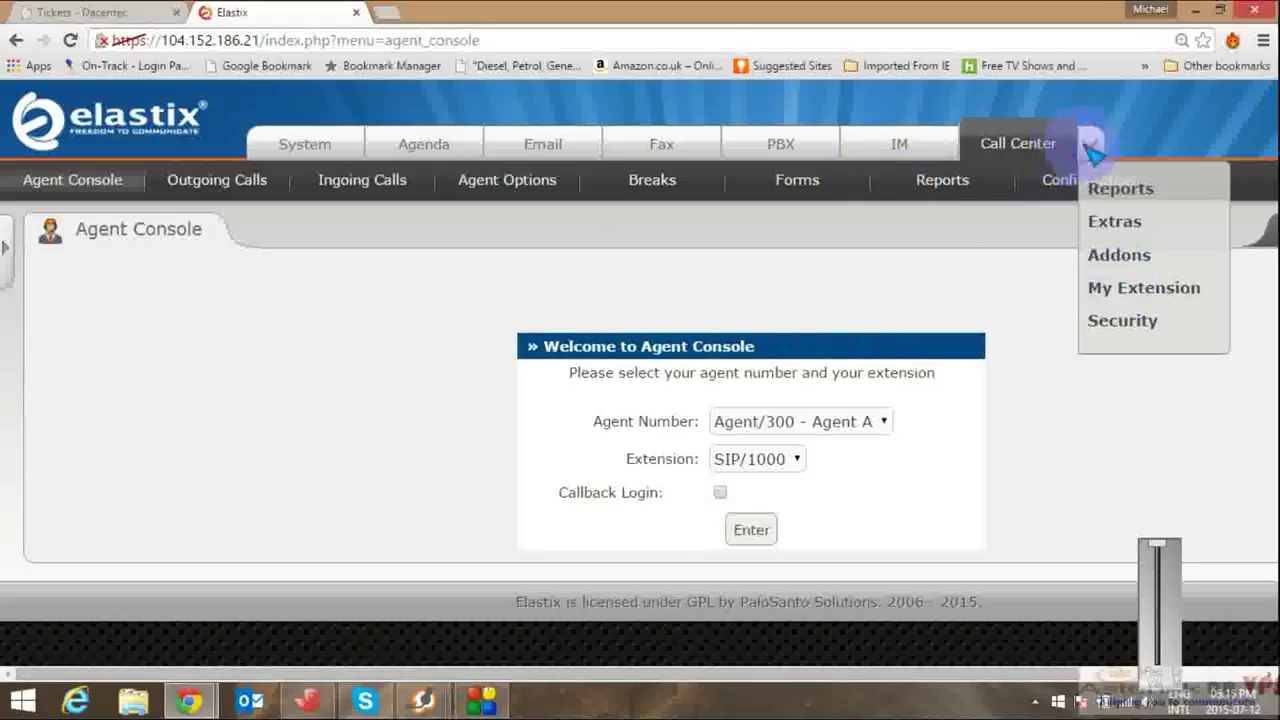
{"action": "left_click", "coordinate": [575, 254]}
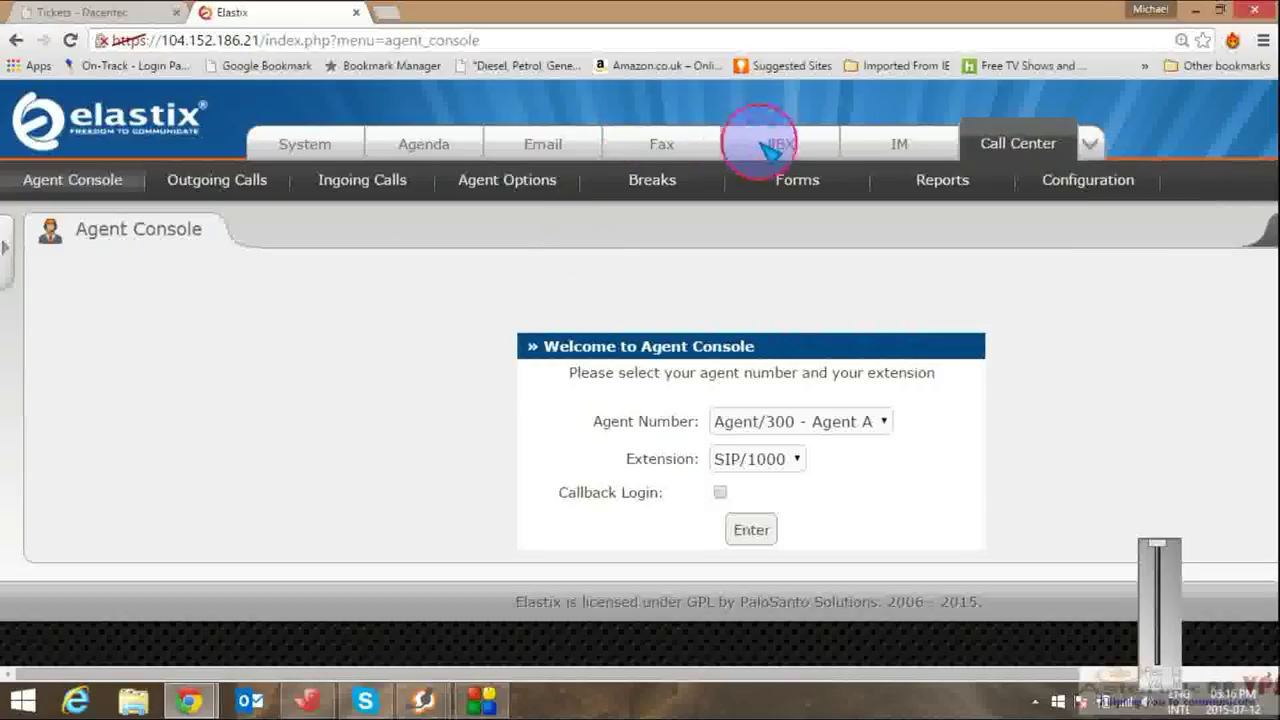
Step: Go to PBX Configuration and choose Queues under Inbound Call Control to show an empty Add Queue form
{"action": "left_click", "coordinate": [785, 150]}
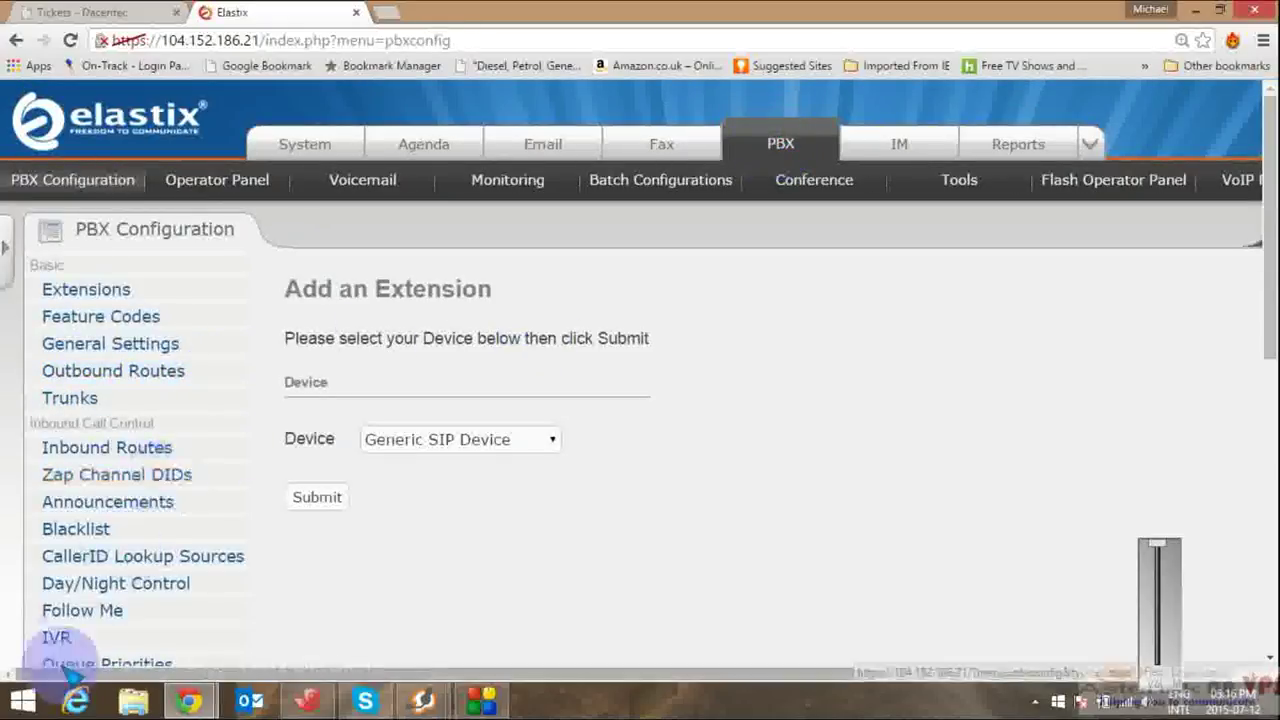
{"action": "left_click", "coordinate": [1264, 432]}
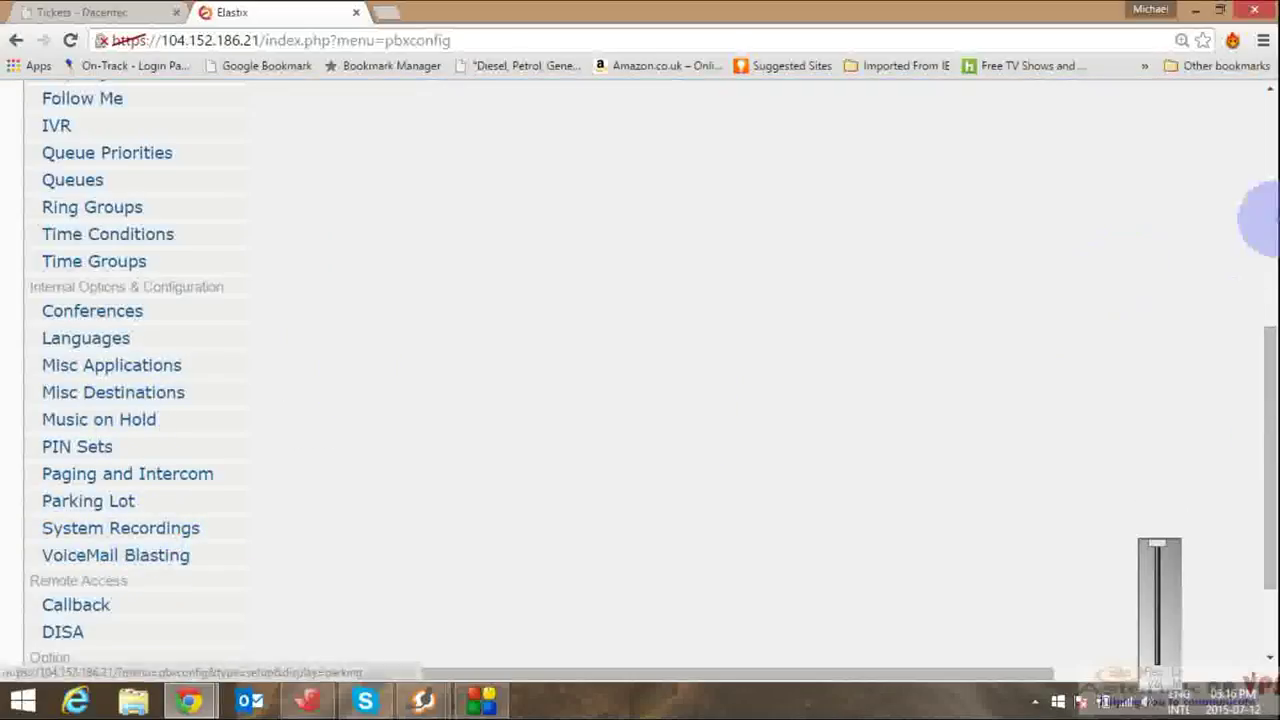
{"action": "left_click", "coordinate": [1266, 185]}
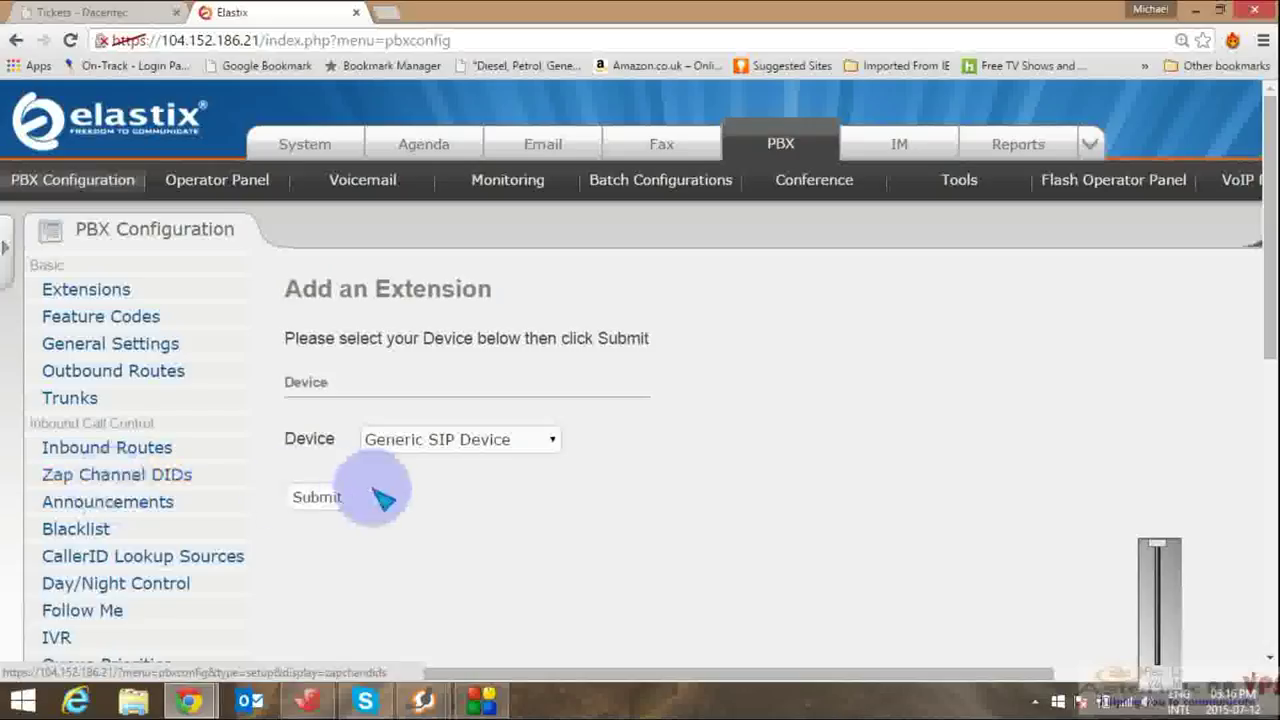
{"action": "left_click", "coordinate": [1269, 413]}
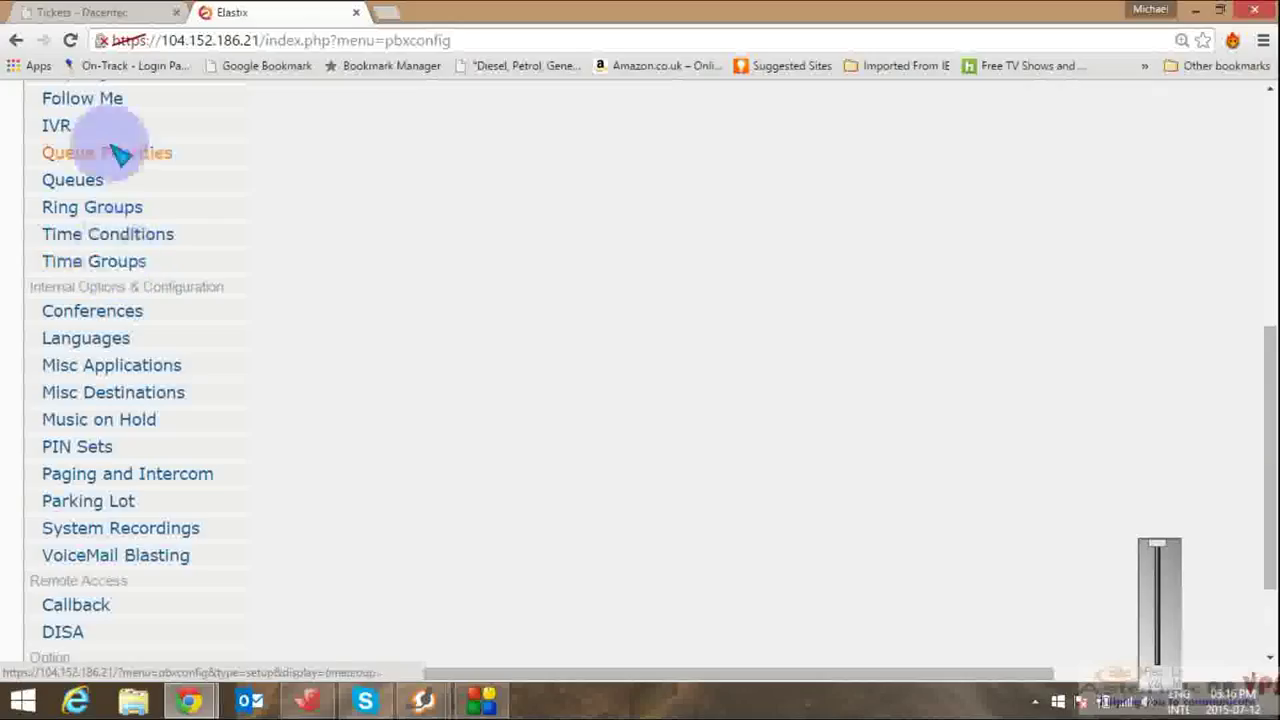
{"action": "left_click", "coordinate": [88, 180]}
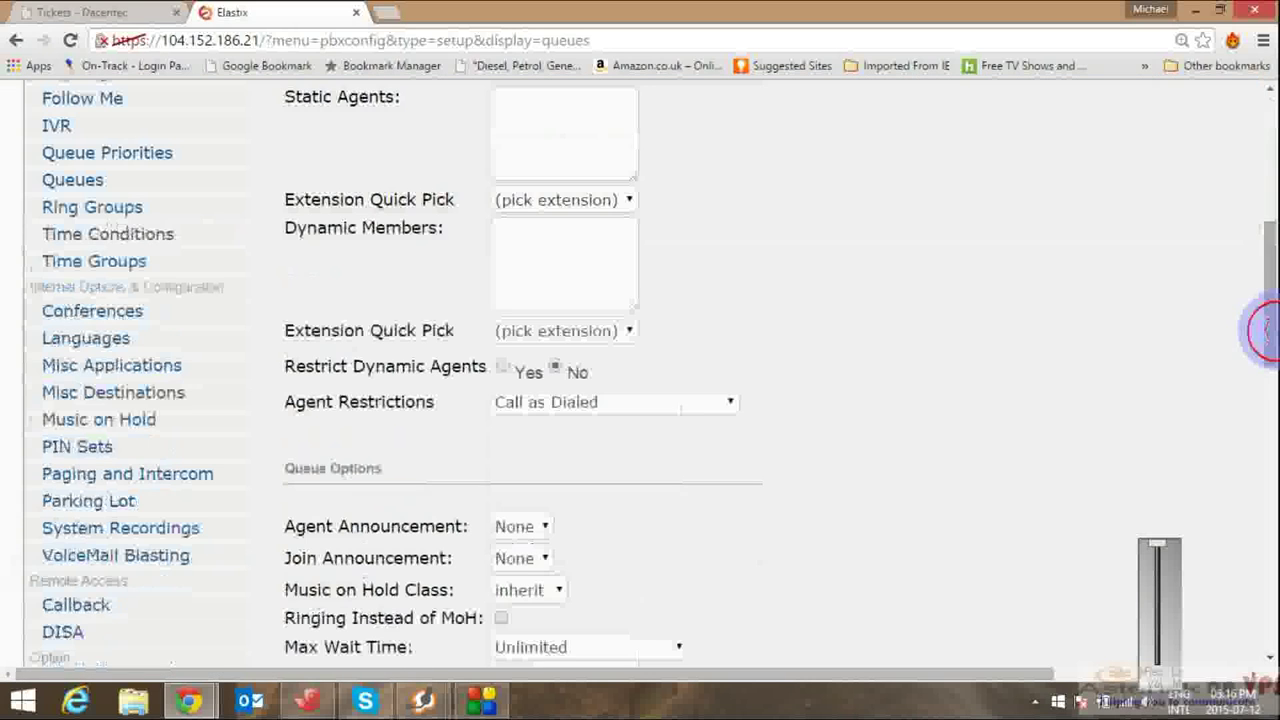
Step: Enter queue number 2000 and queue name Company A
{"action": "left_click", "coordinate": [1266, 323]}
{"action": "left_click", "coordinate": [1267, 88]}
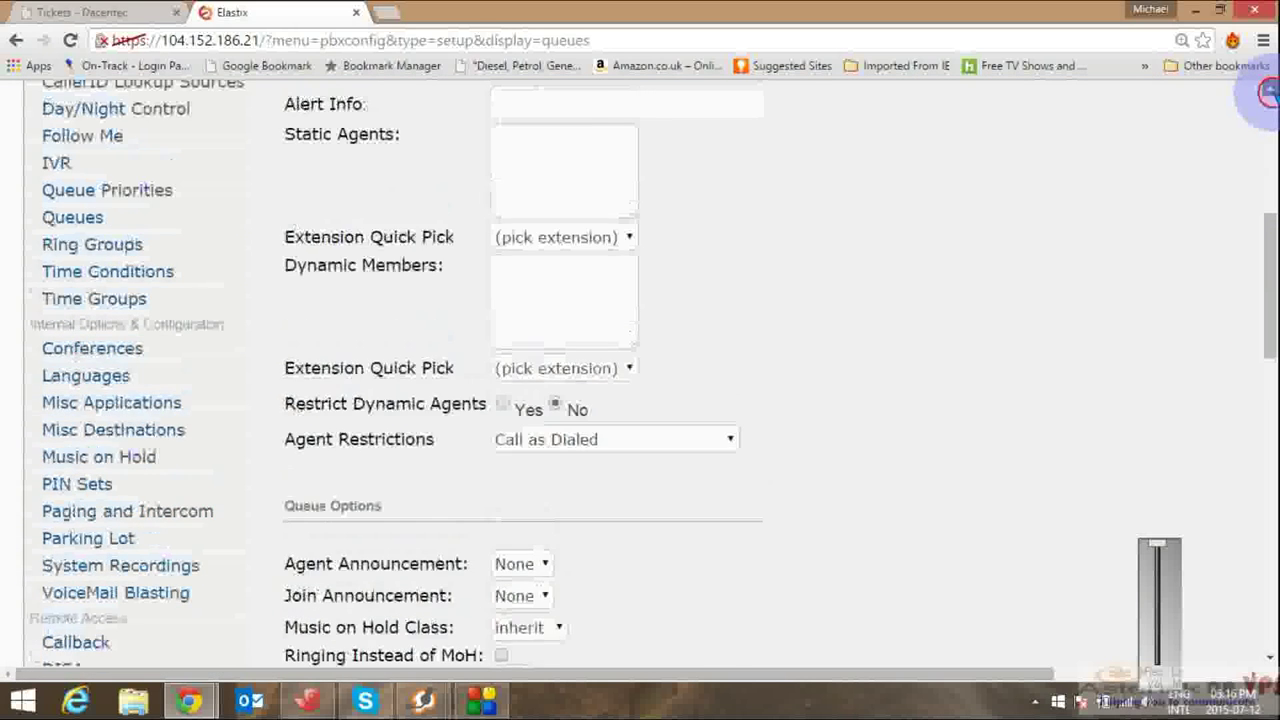
{"action": "left_click", "coordinate": [1267, 88]}
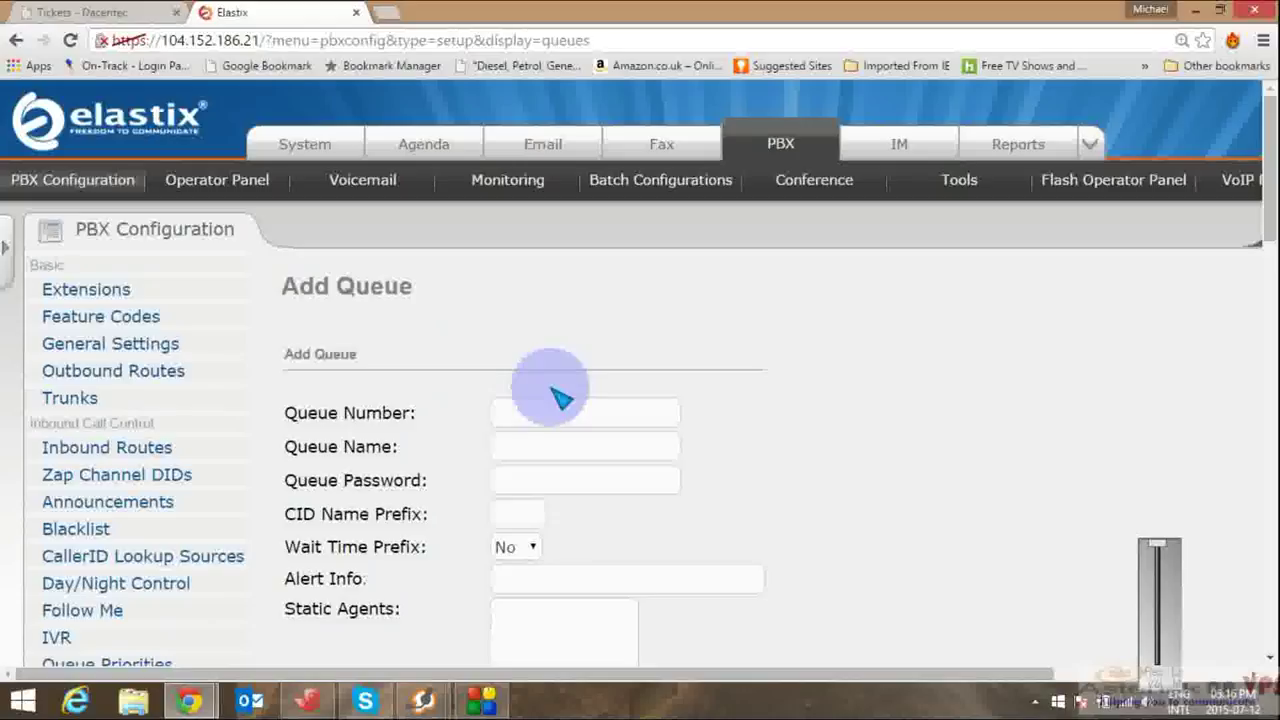
{"action": "left_click", "coordinate": [548, 419]}
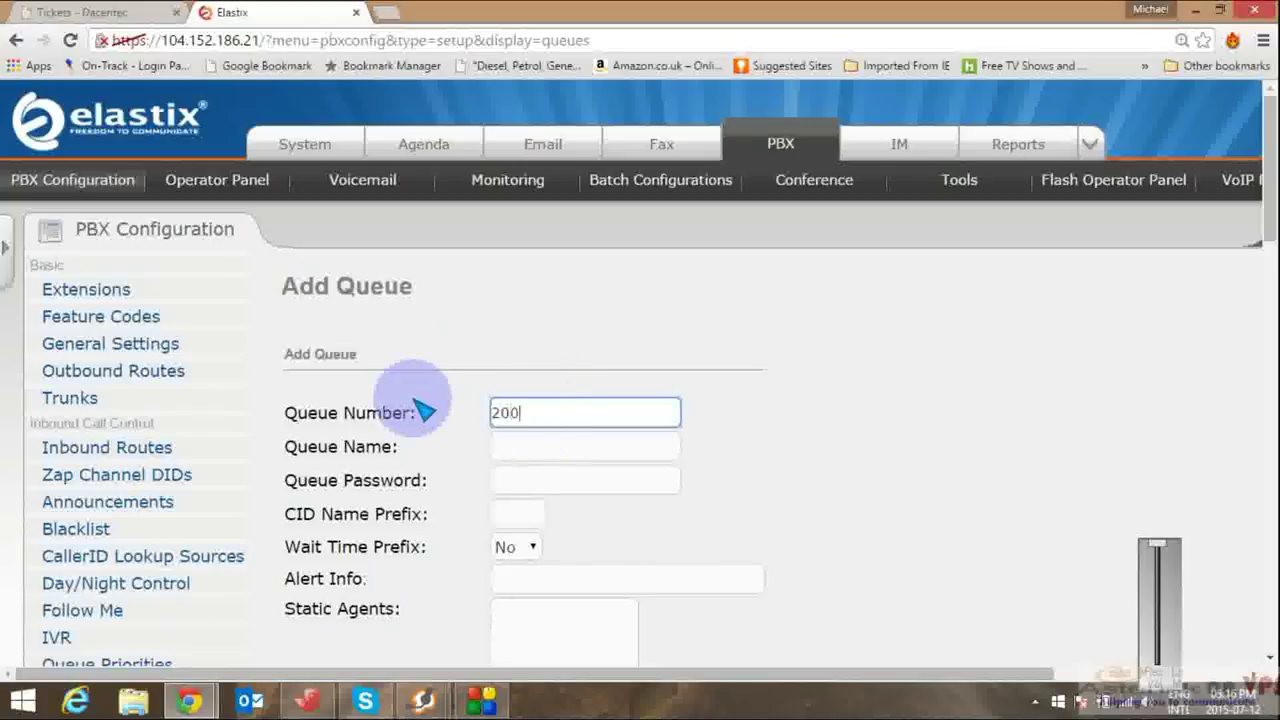
{"action": "left_click", "coordinate": [522, 450]}
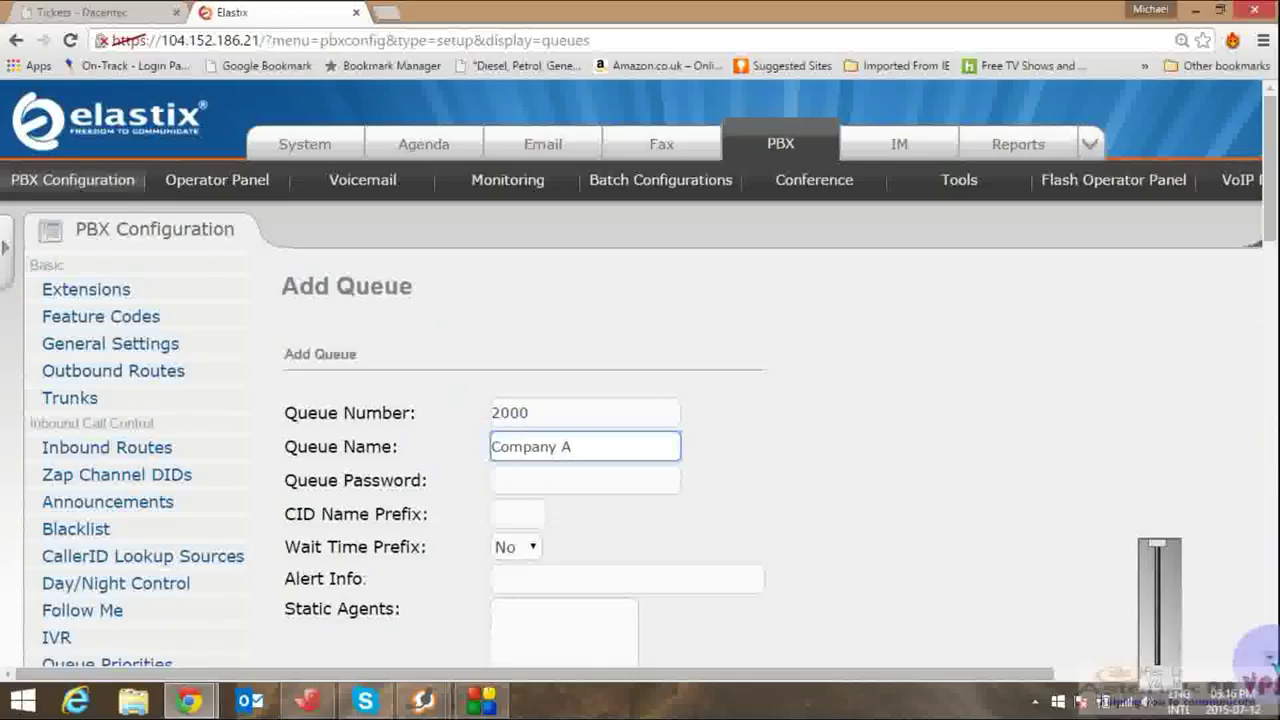
Step: Enter static agents A300,0 and A301,0, correcting the mistyped A301.0 entry
{"action": "scroll", "coordinate": [1255, 650], "scroll_direction": "down", "scroll_amount": 5}
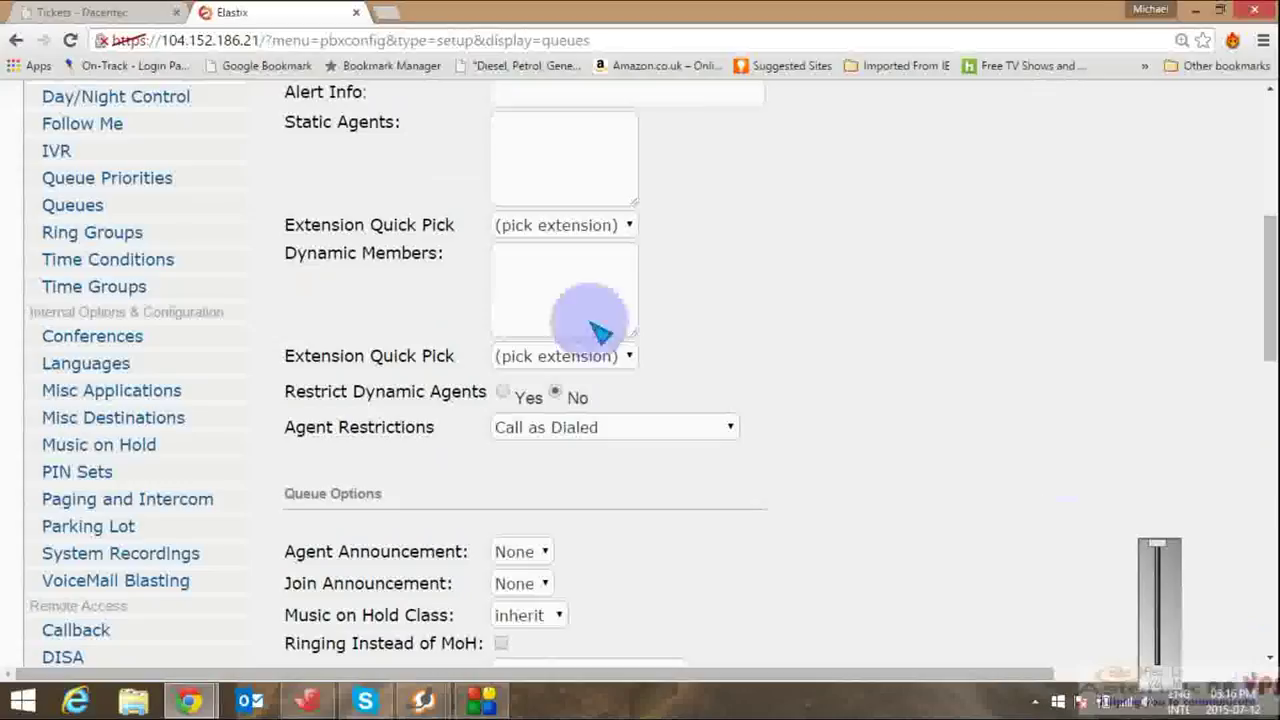
{"action": "left_click", "coordinate": [562, 163]}
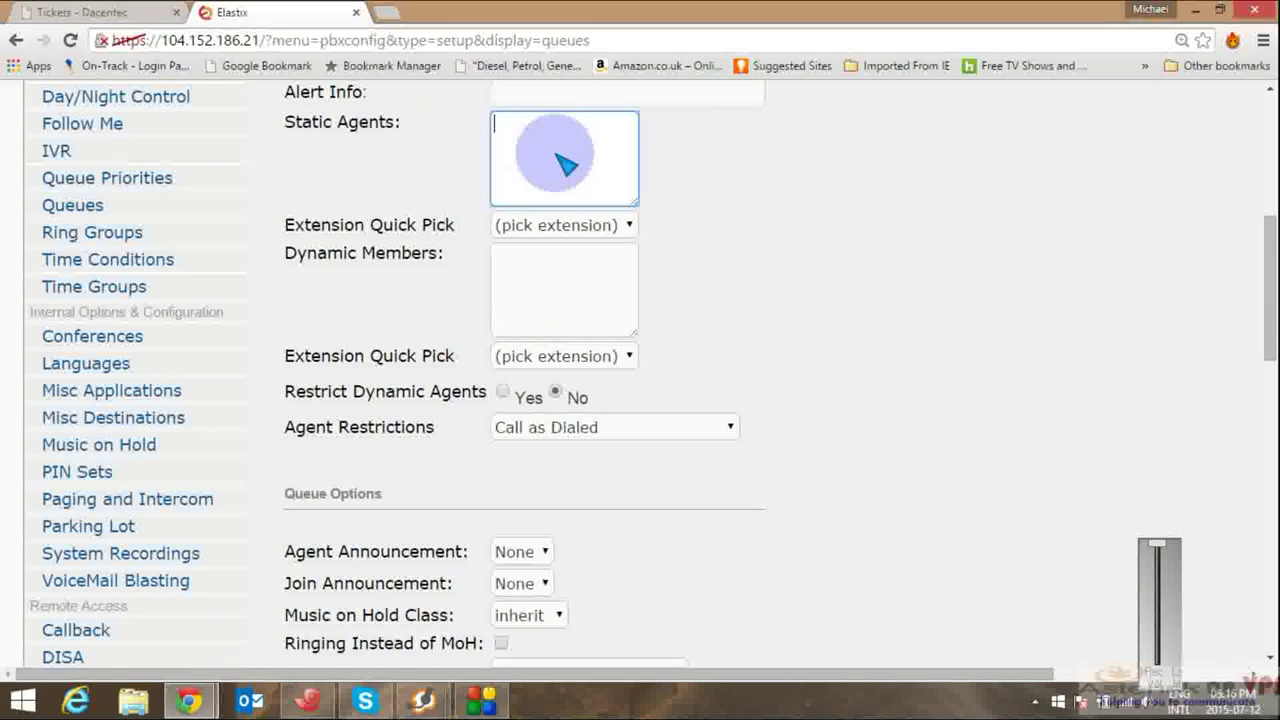
{"action": "left_click", "coordinate": [628, 228]}
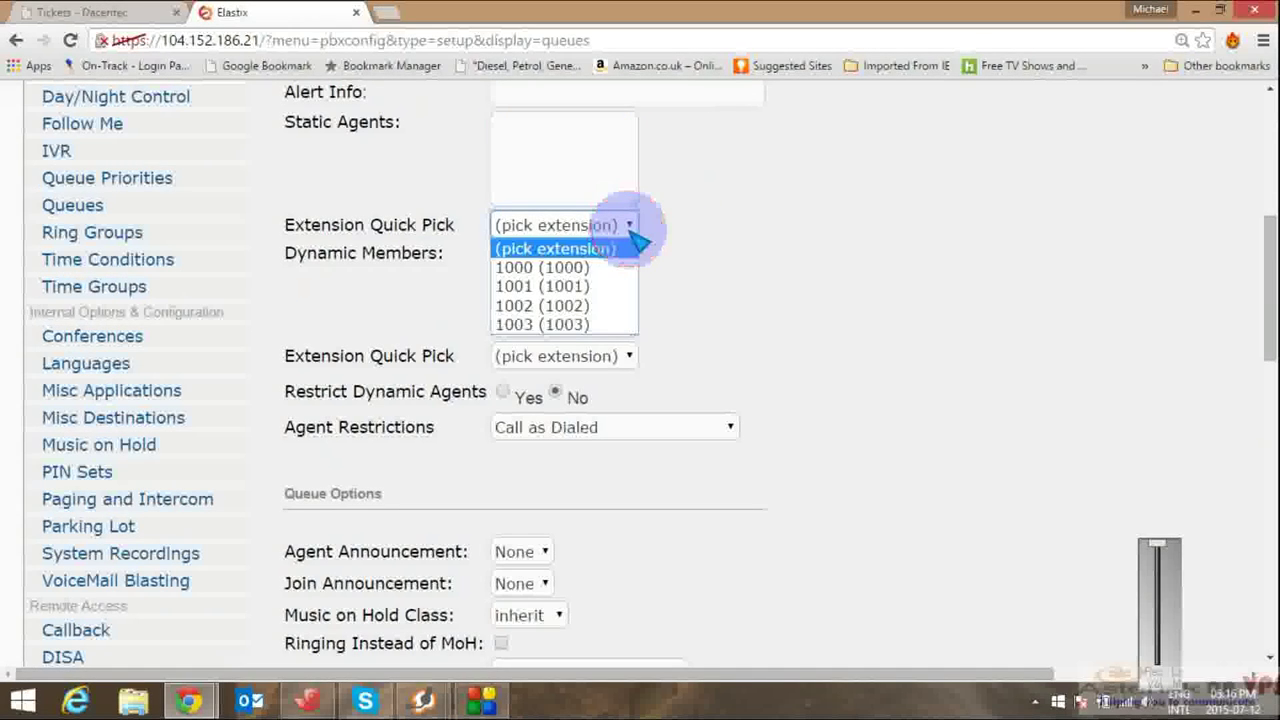
{"action": "left_click", "coordinate": [562, 152]}
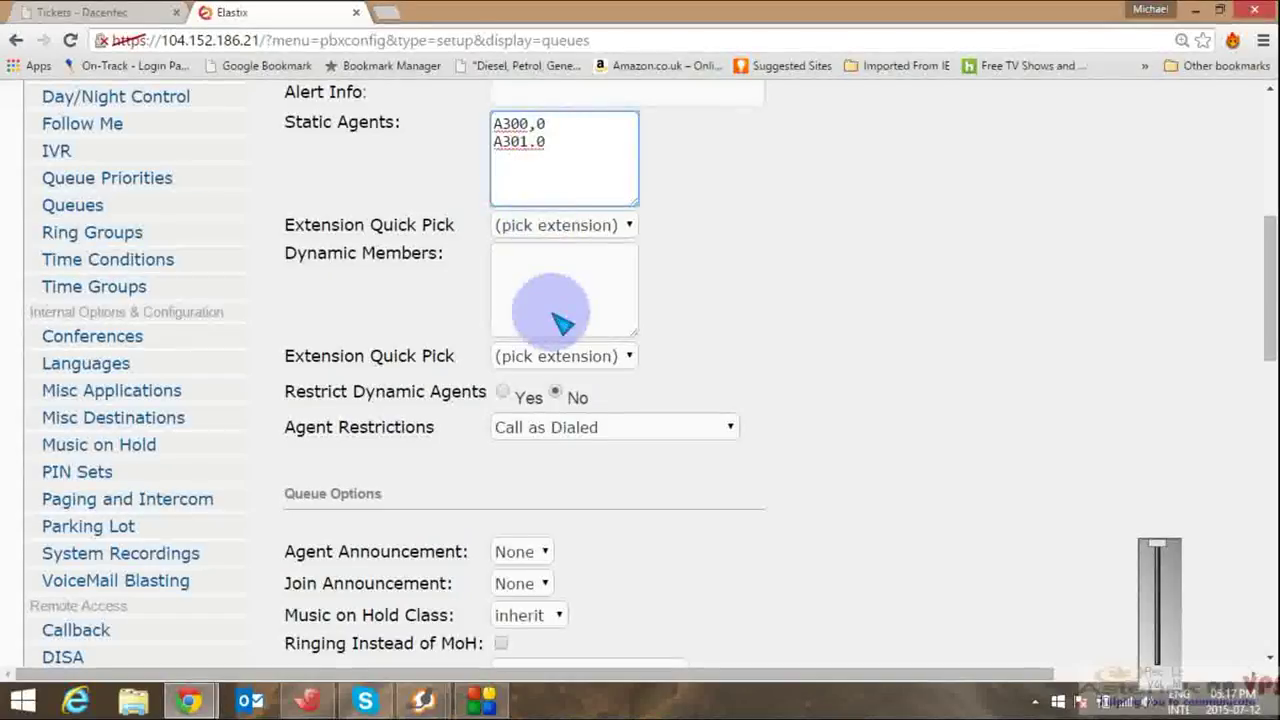
{"action": "left_click_drag", "start_coordinate": [493, 120], "coordinate": [547, 143]}
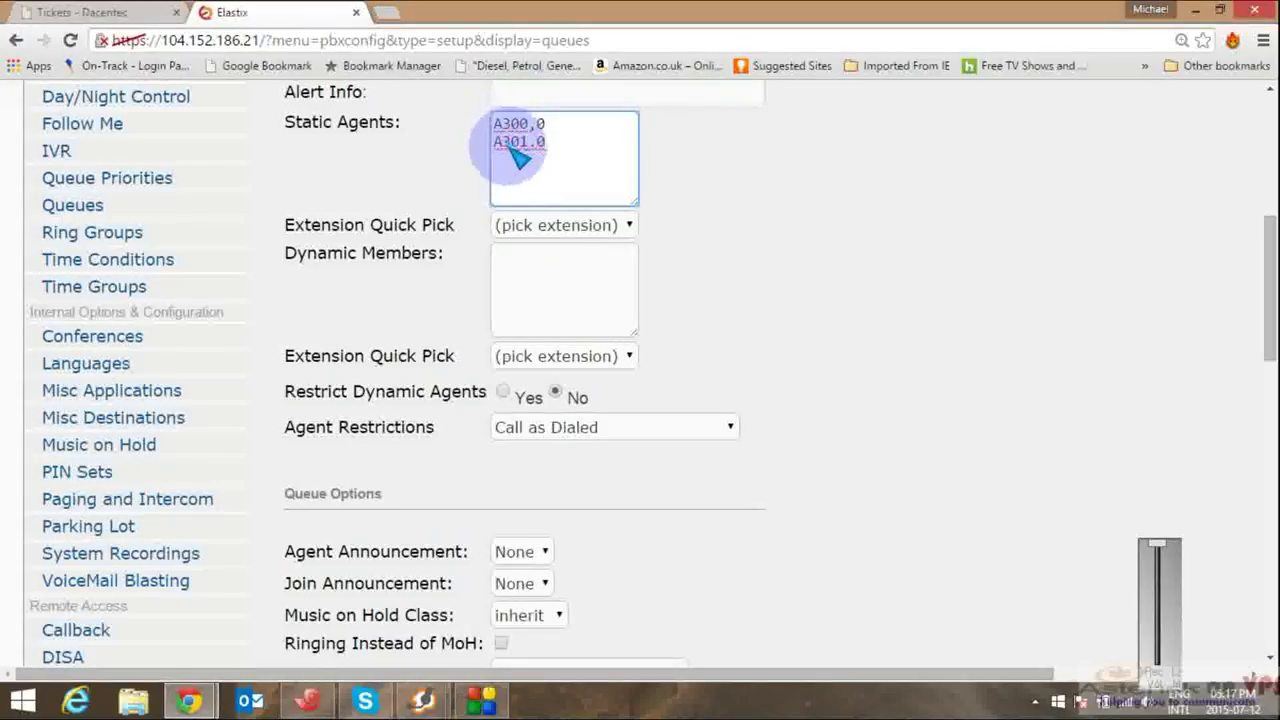
{"action": "left_click", "coordinate": [517, 167]}
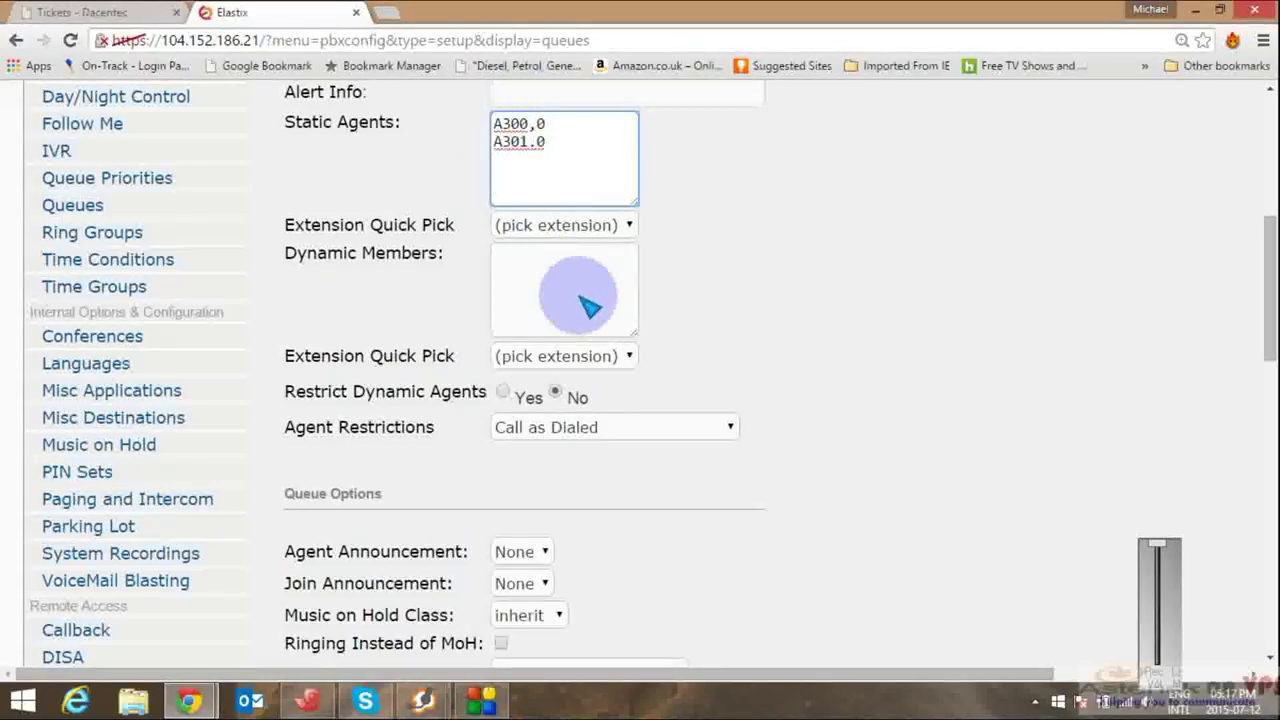
{"action": "left_click", "coordinate": [536, 144]}
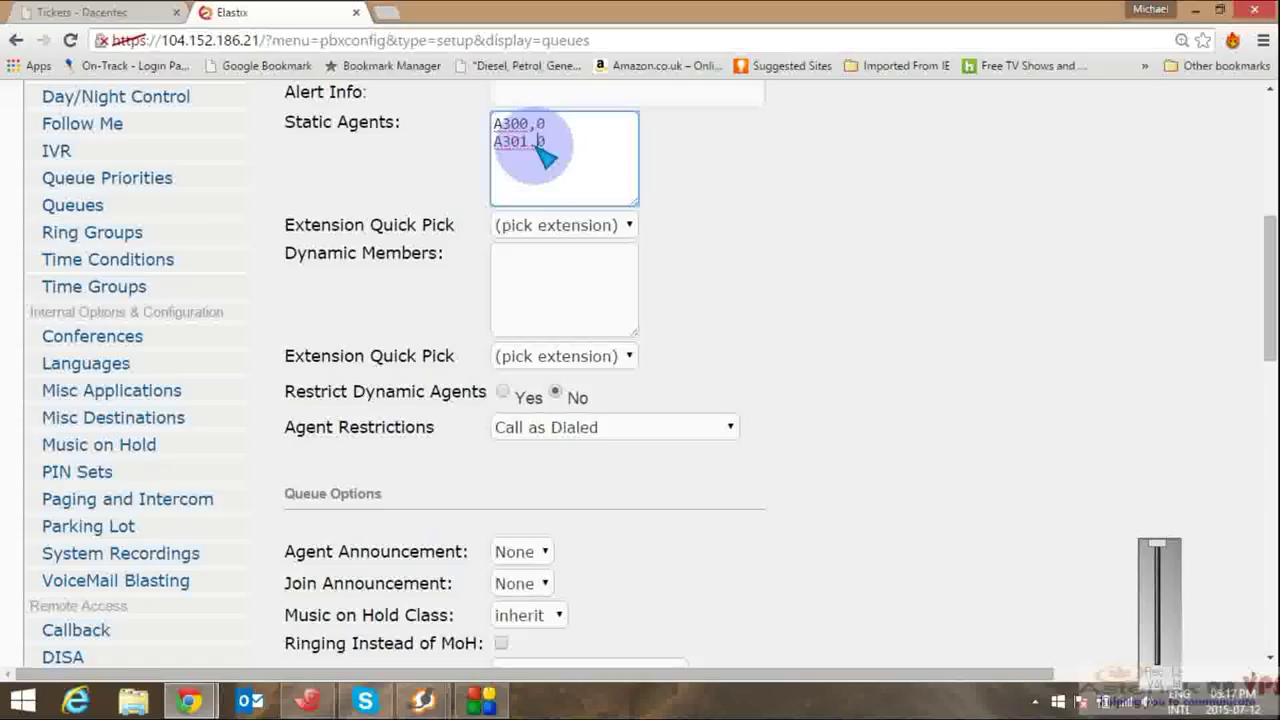
{"action": "key", "text": "BackSpace"}
{"action": "type", "text": ","}
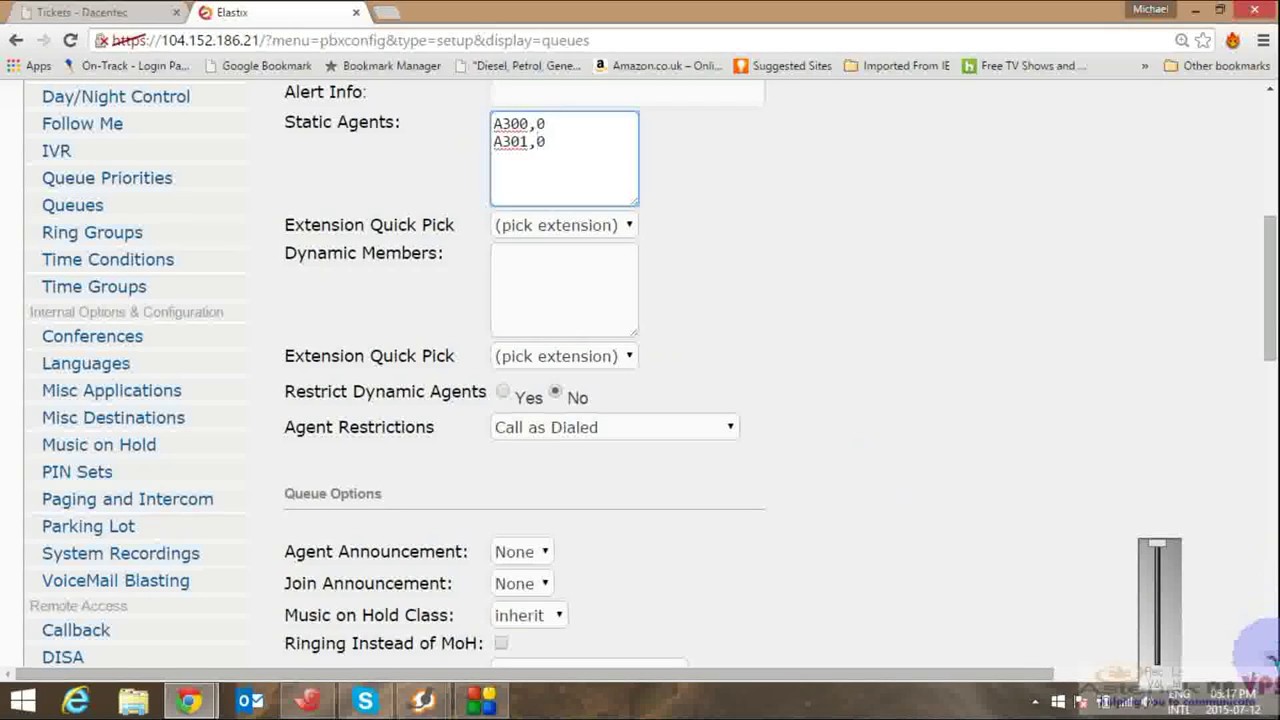
Step: Set 30-second frequency, Announce Position Yes, fail over to Terminate Call, and submit the queue
{"action": "scroll", "coordinate": [1268, 658], "scroll_direction": "down", "scroll_amount": 4}
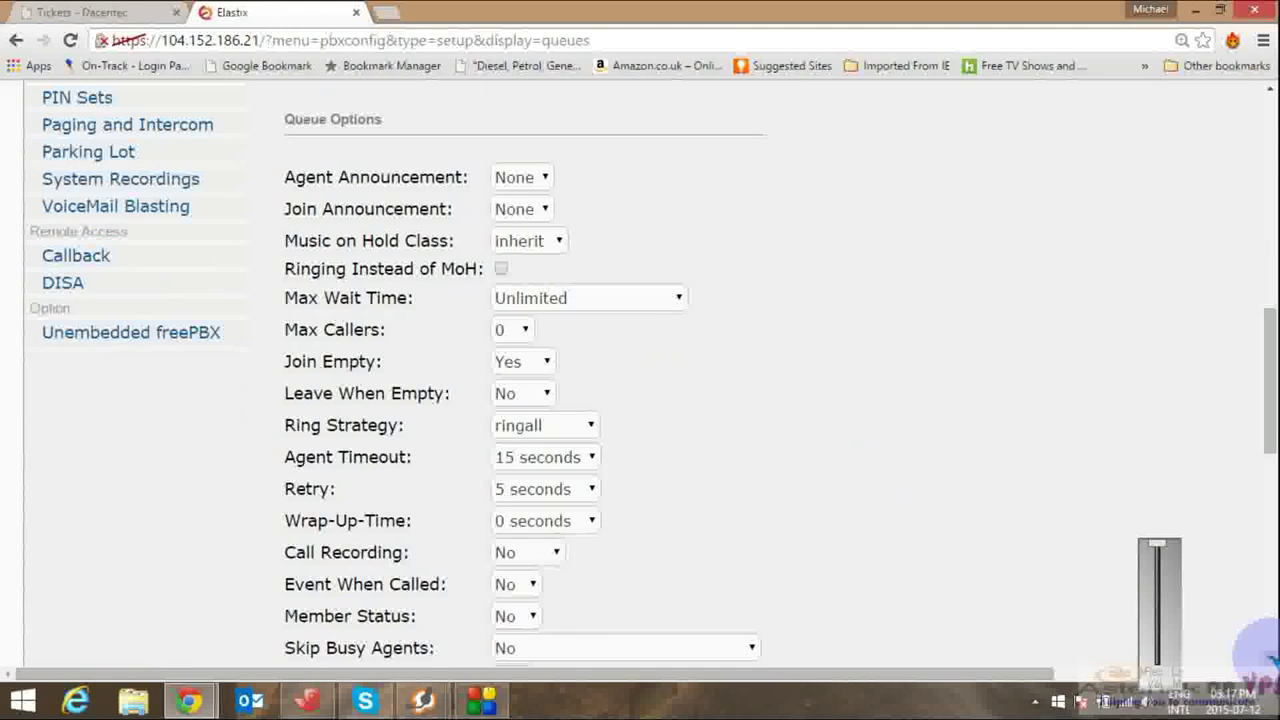
{"action": "scroll", "coordinate": [1262, 652], "scroll_direction": "down", "scroll_amount": 6}
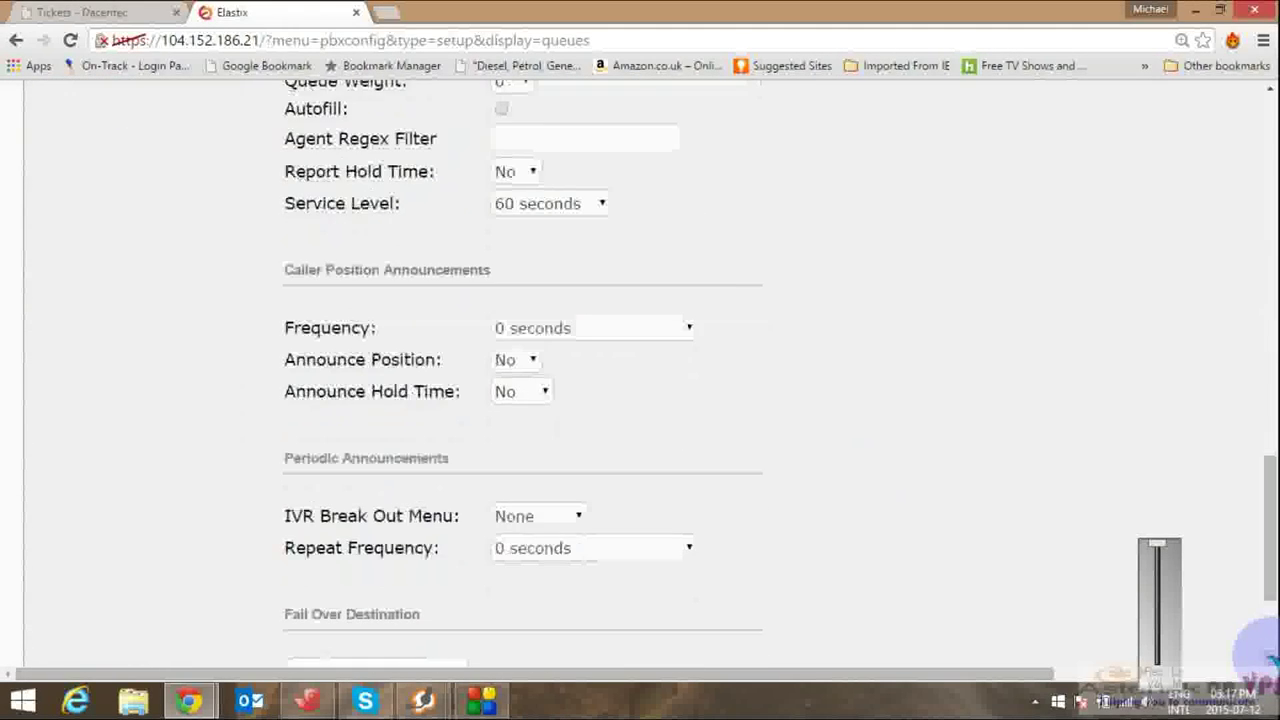
{"action": "left_click", "coordinate": [654, 331]}
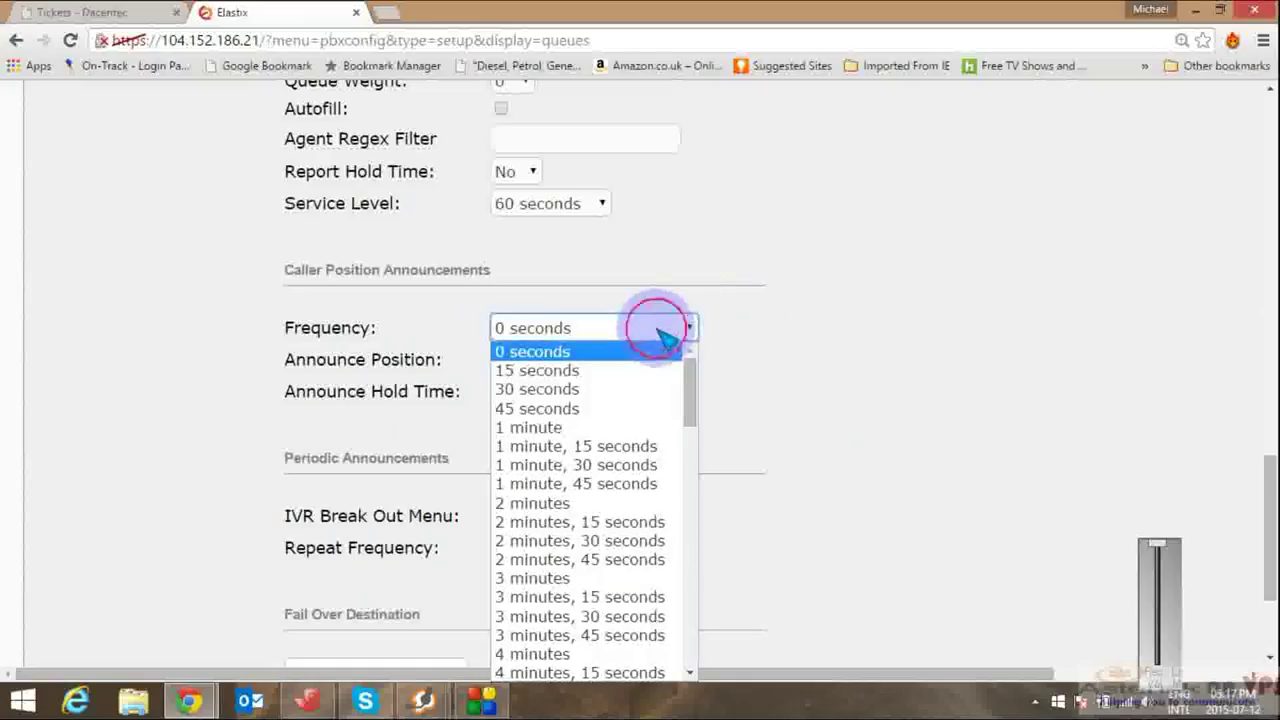
{"action": "left_click", "coordinate": [570, 398]}
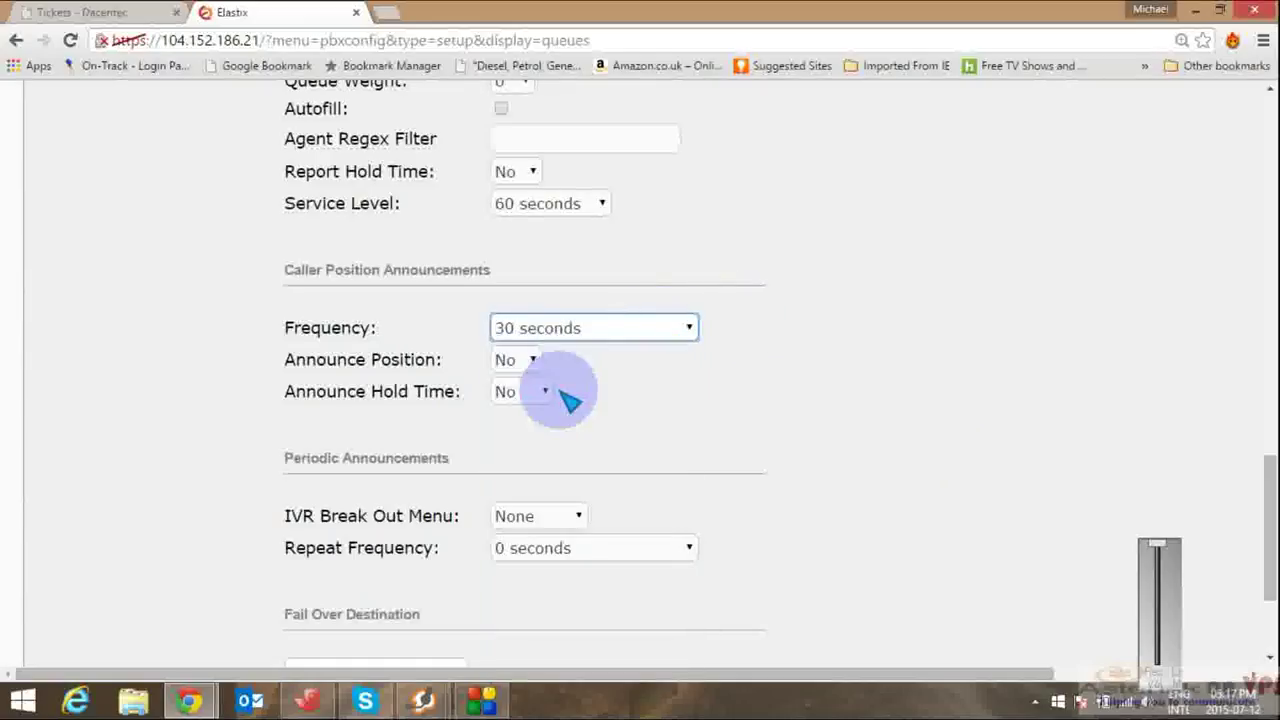
{"action": "left_click", "coordinate": [533, 361]}
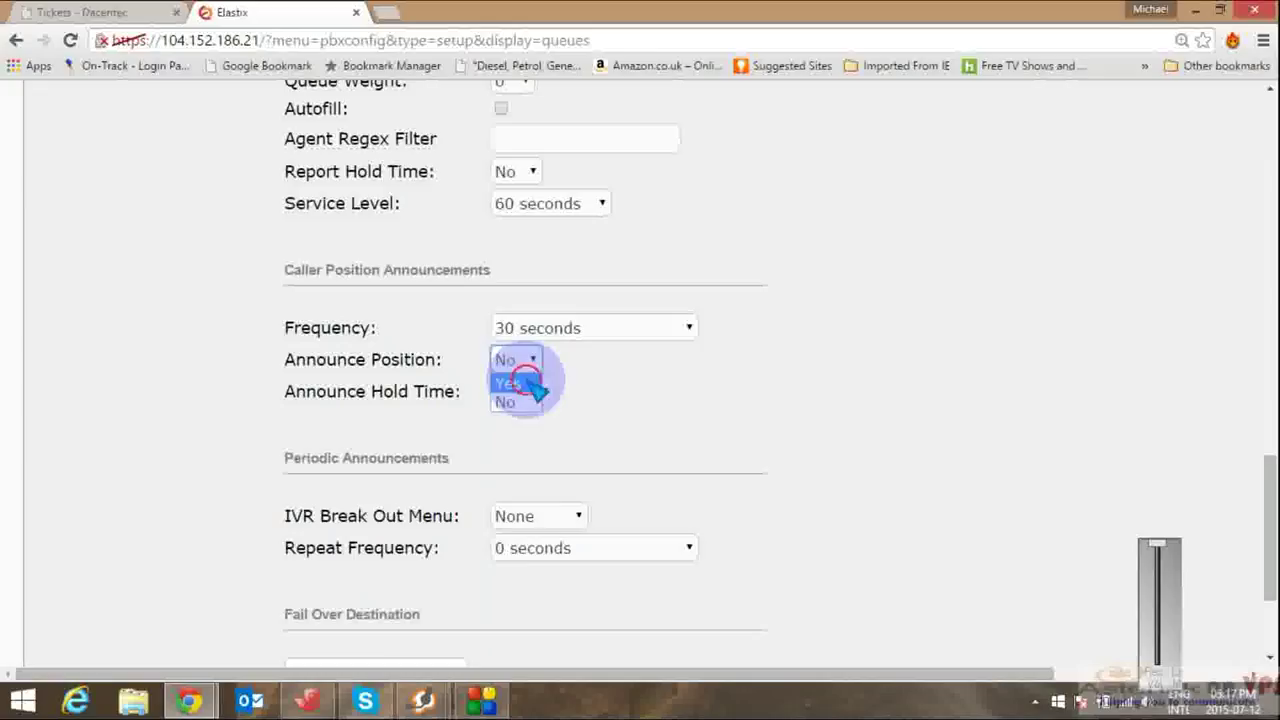
{"action": "left_click", "coordinate": [510, 384]}
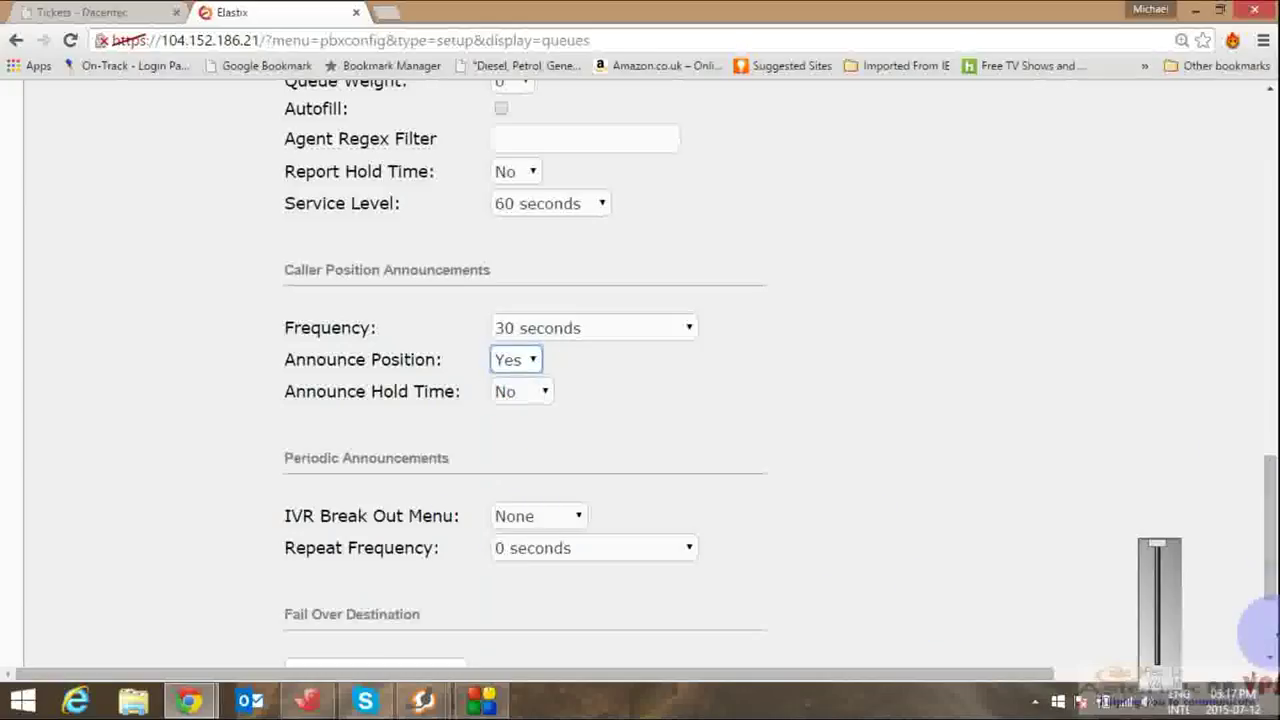
{"action": "scroll", "coordinate": [1258, 632], "scroll_direction": "down", "scroll_amount": 2}
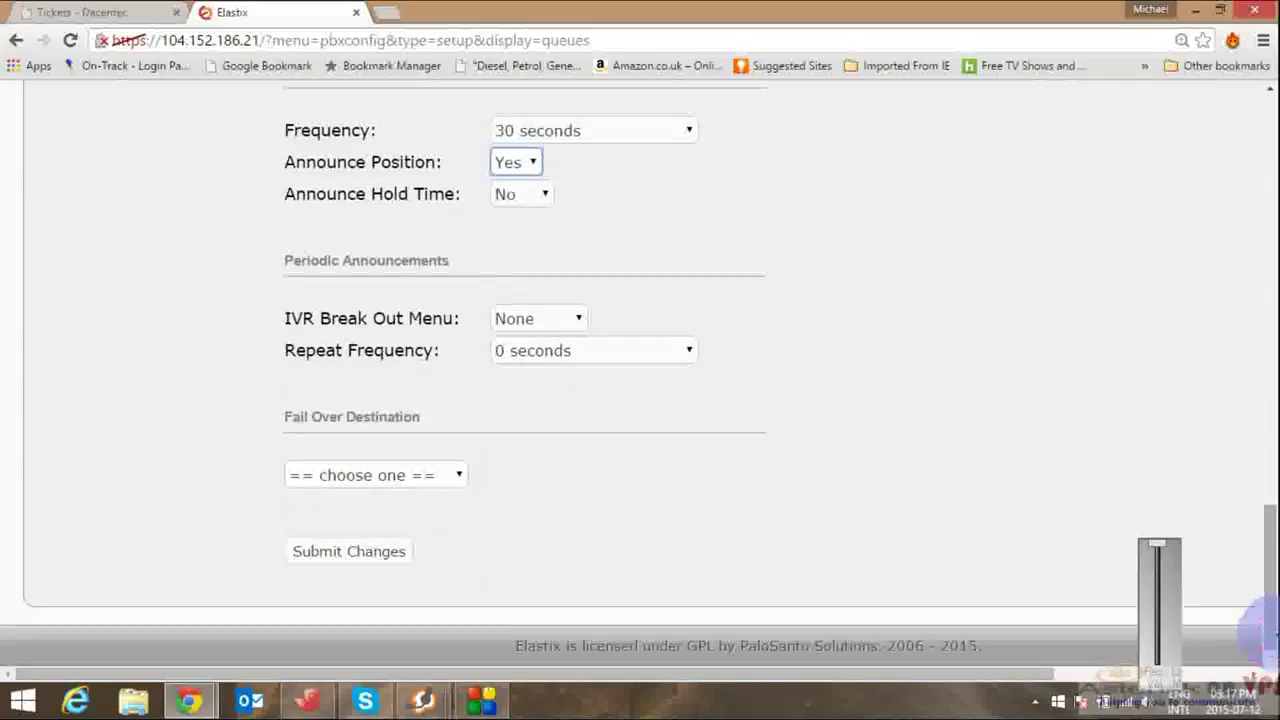
{"action": "left_click", "coordinate": [435, 478]}
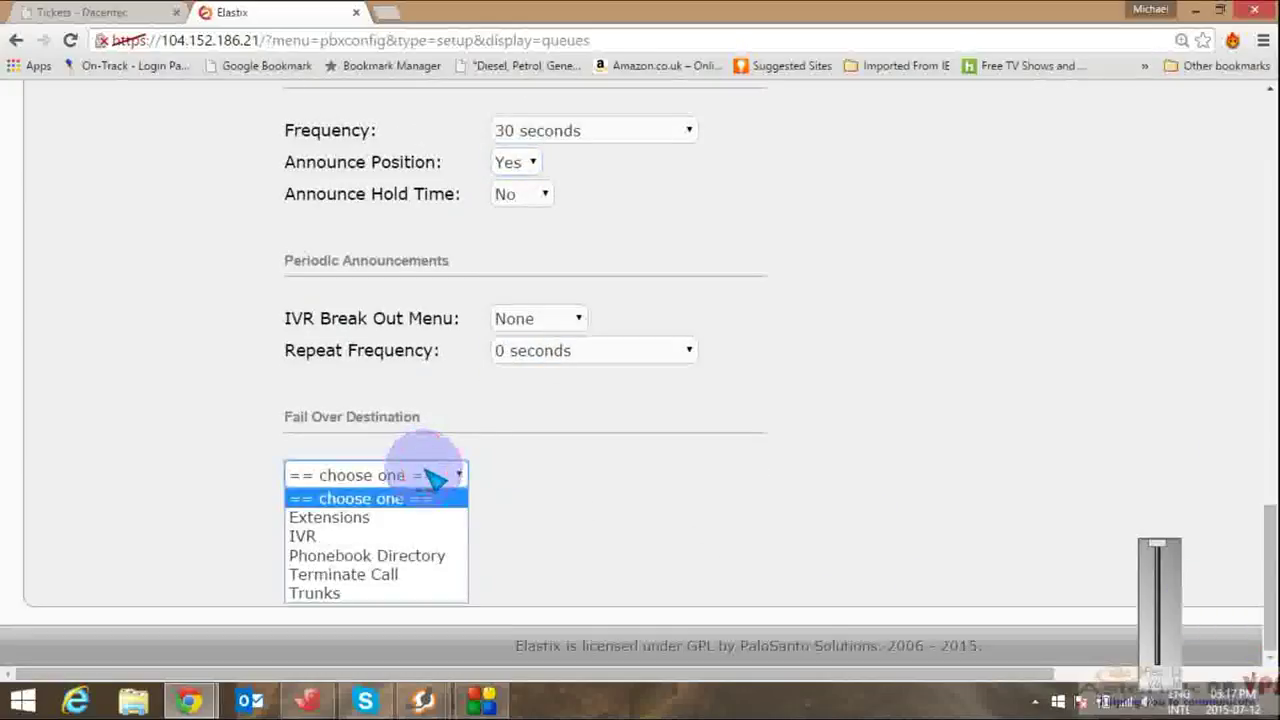
{"action": "left_click", "coordinate": [368, 572]}
{"action": "left_click", "coordinate": [357, 553]}
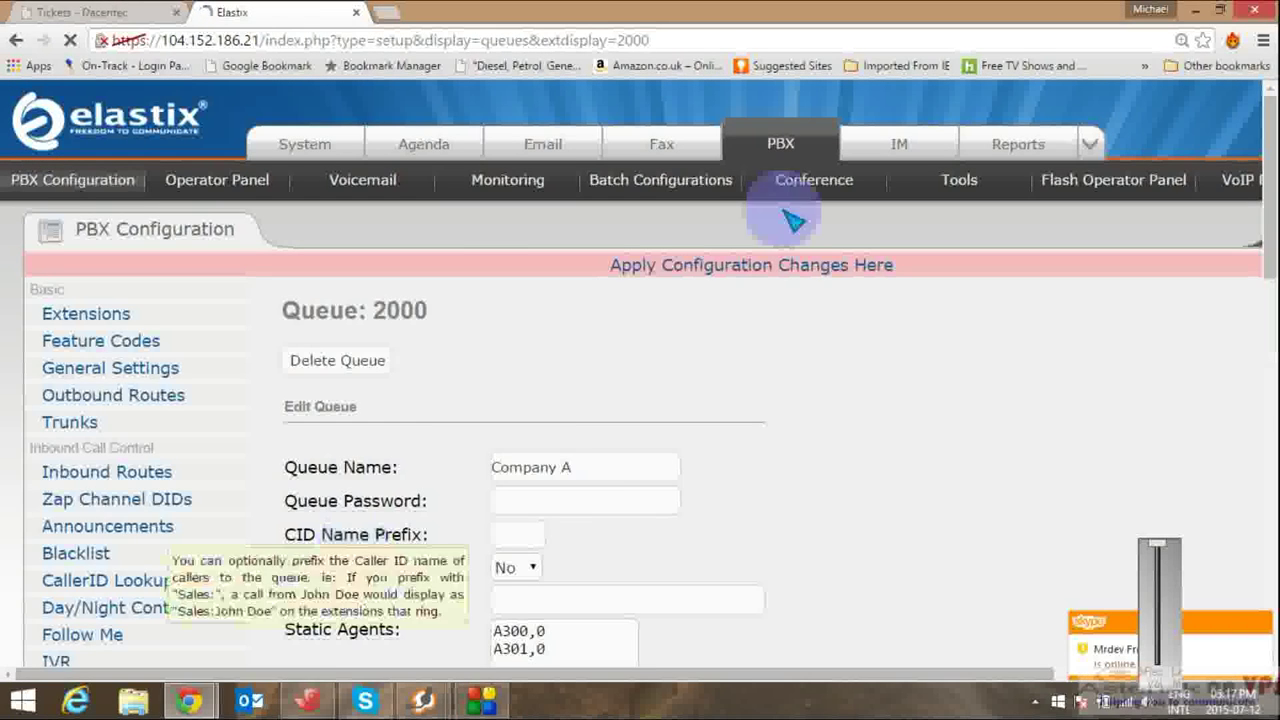
Step: Apply the pending configuration changes and open the Inbound Routes settings
{"action": "left_click", "coordinate": [737, 265]}
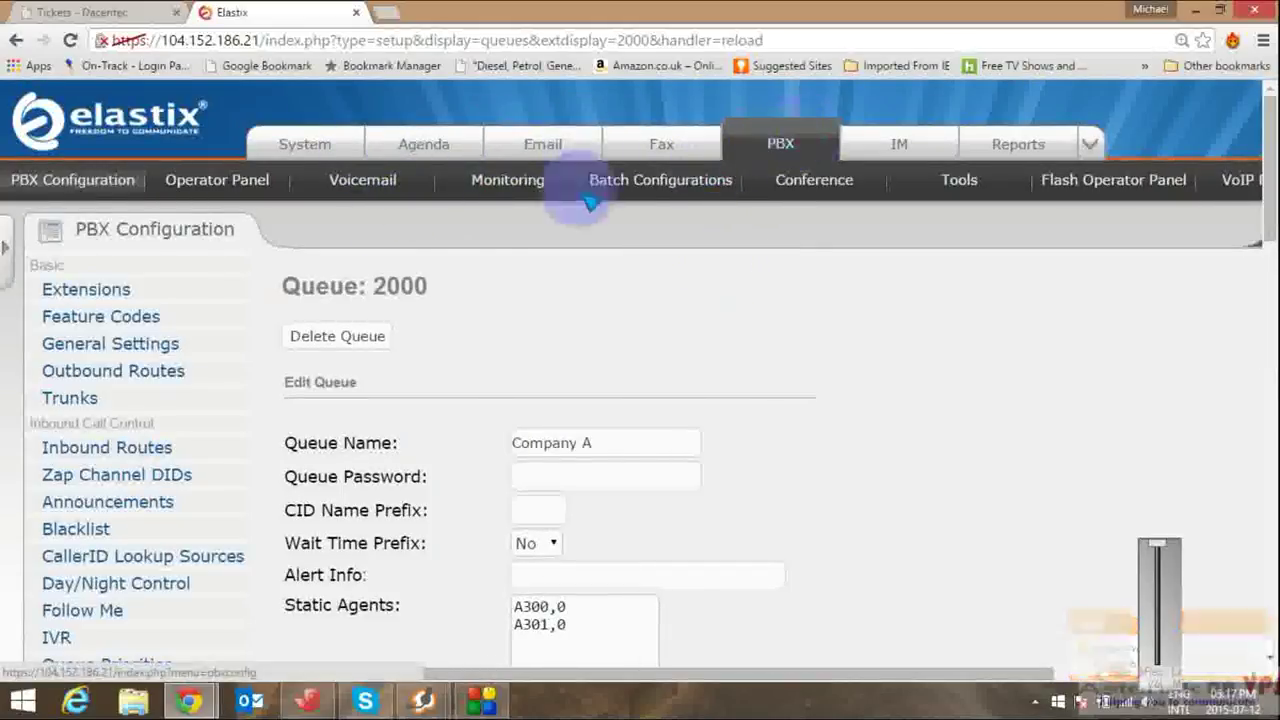
{"action": "left_click", "coordinate": [780, 140]}
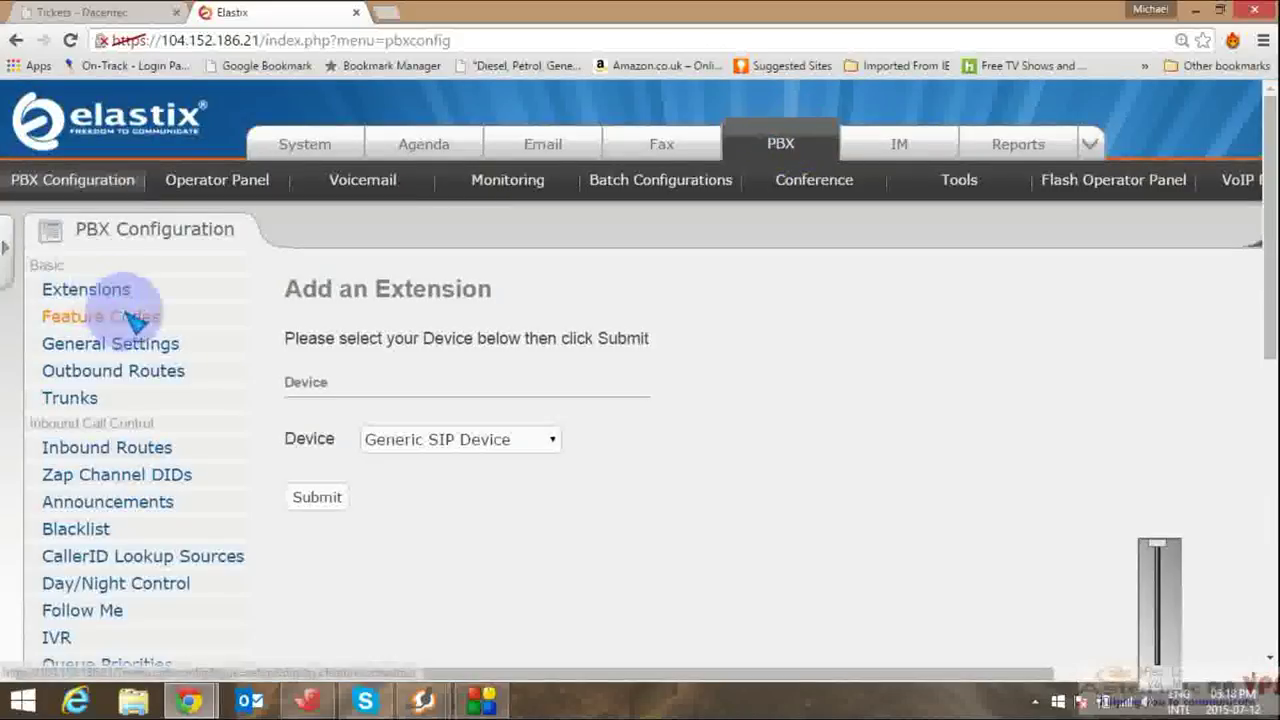
{"action": "left_click", "coordinate": [120, 450]}
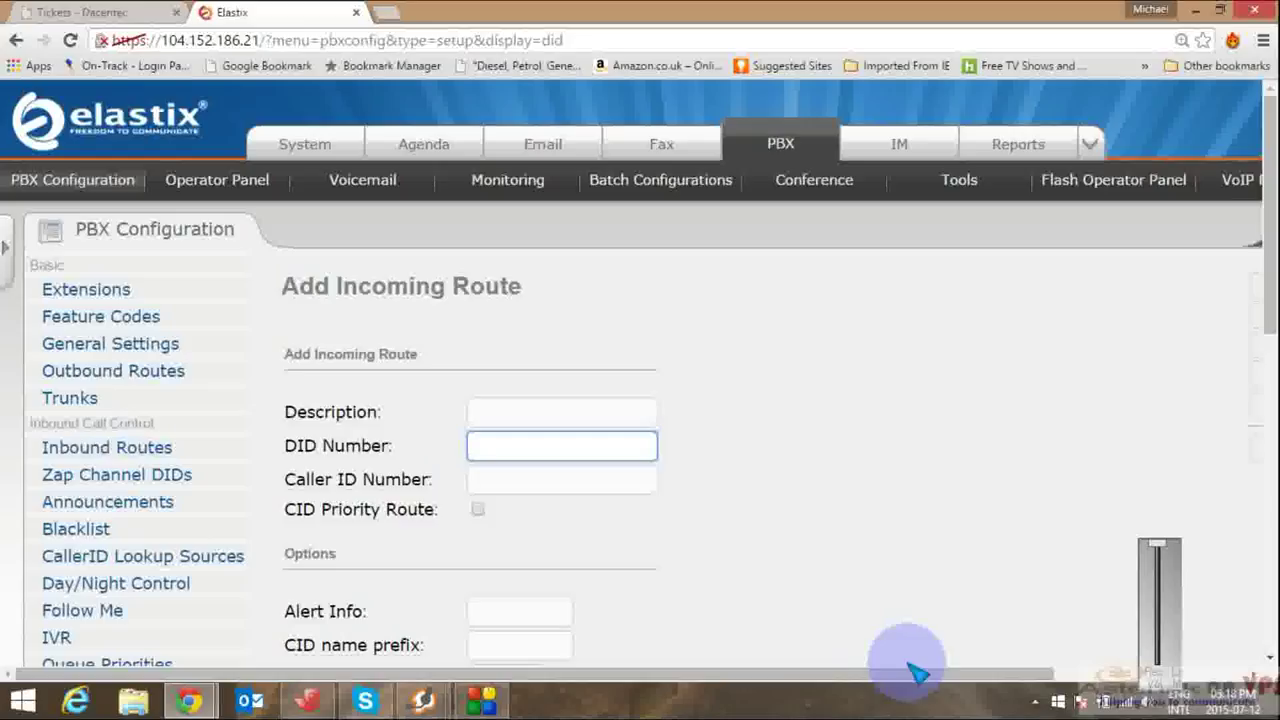
{"action": "left_click_drag", "start_coordinate": [918, 675], "coordinate": [1168, 668]}
Step: Set the existing DID route's destination to Queues > Company A <2000>, submit, and apply changes
{"action": "left_click", "coordinate": [1101, 452]}
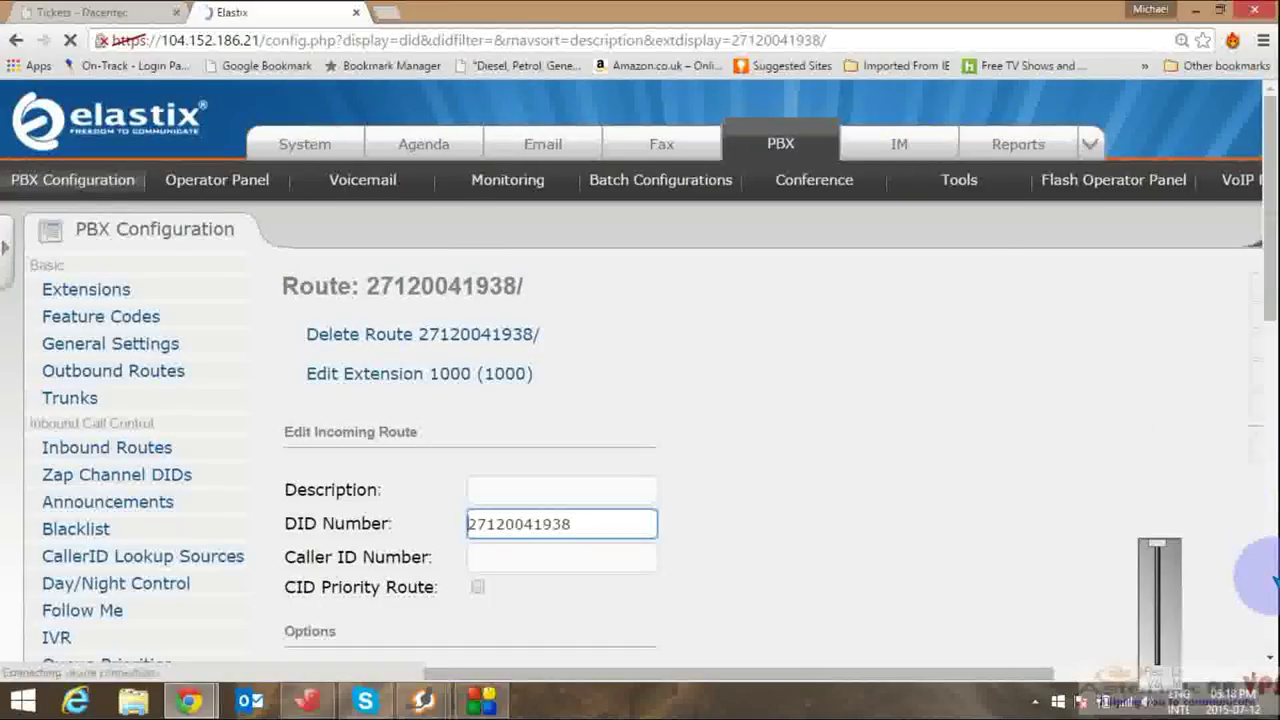
{"action": "left_click", "coordinate": [1270, 580]}
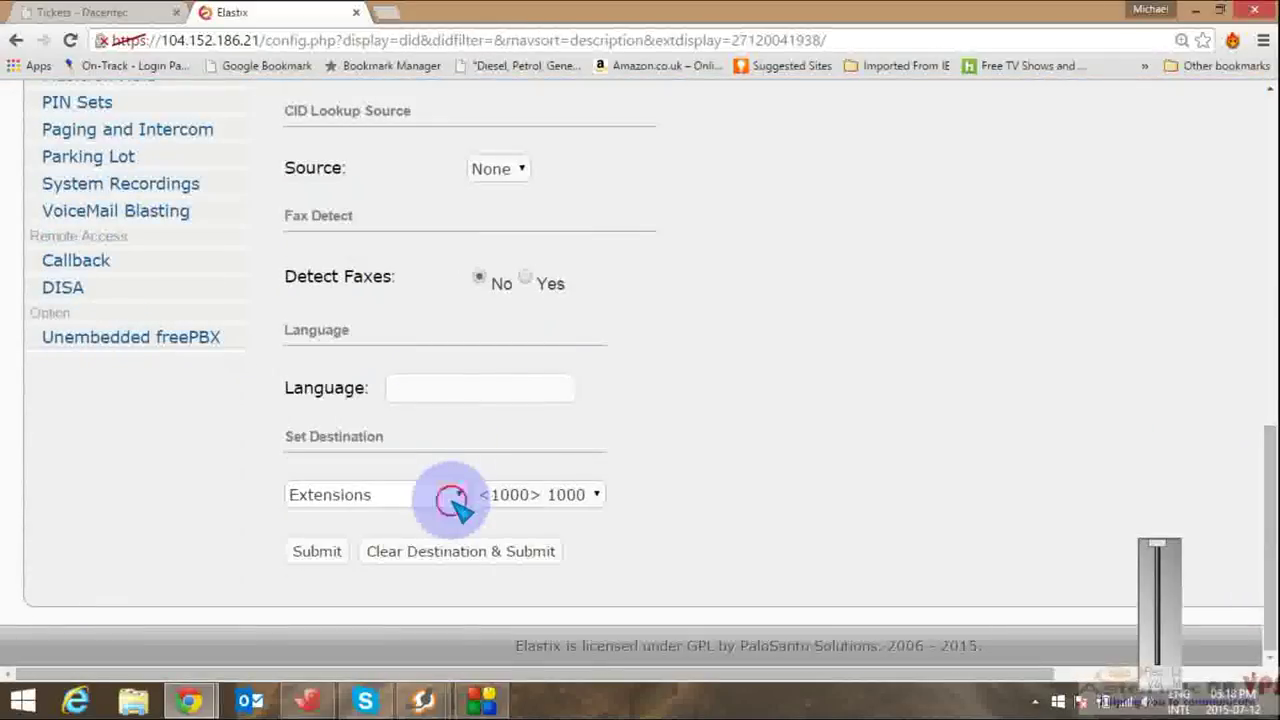
{"action": "left_click", "coordinate": [454, 502]}
{"action": "left_click", "coordinate": [370, 596]}
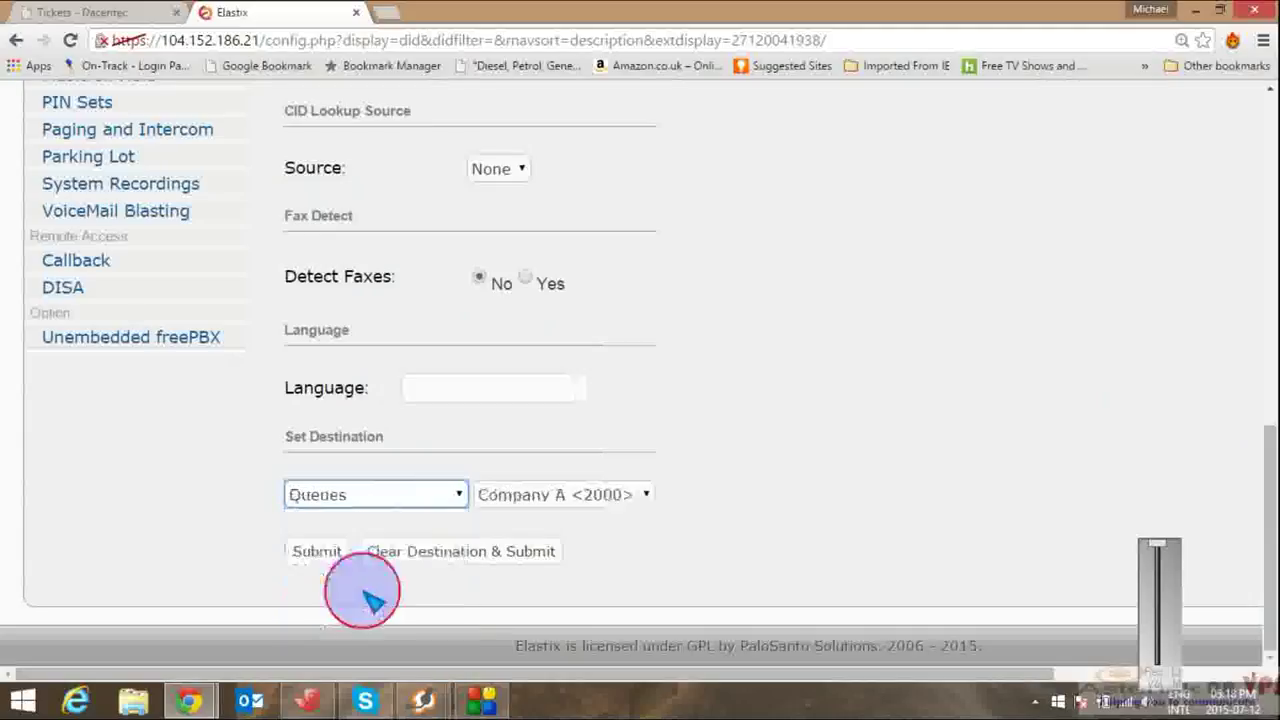
{"action": "left_click", "coordinate": [620, 495]}
{"action": "left_click", "coordinate": [598, 518]}
{"action": "left_click", "coordinate": [325, 551]}
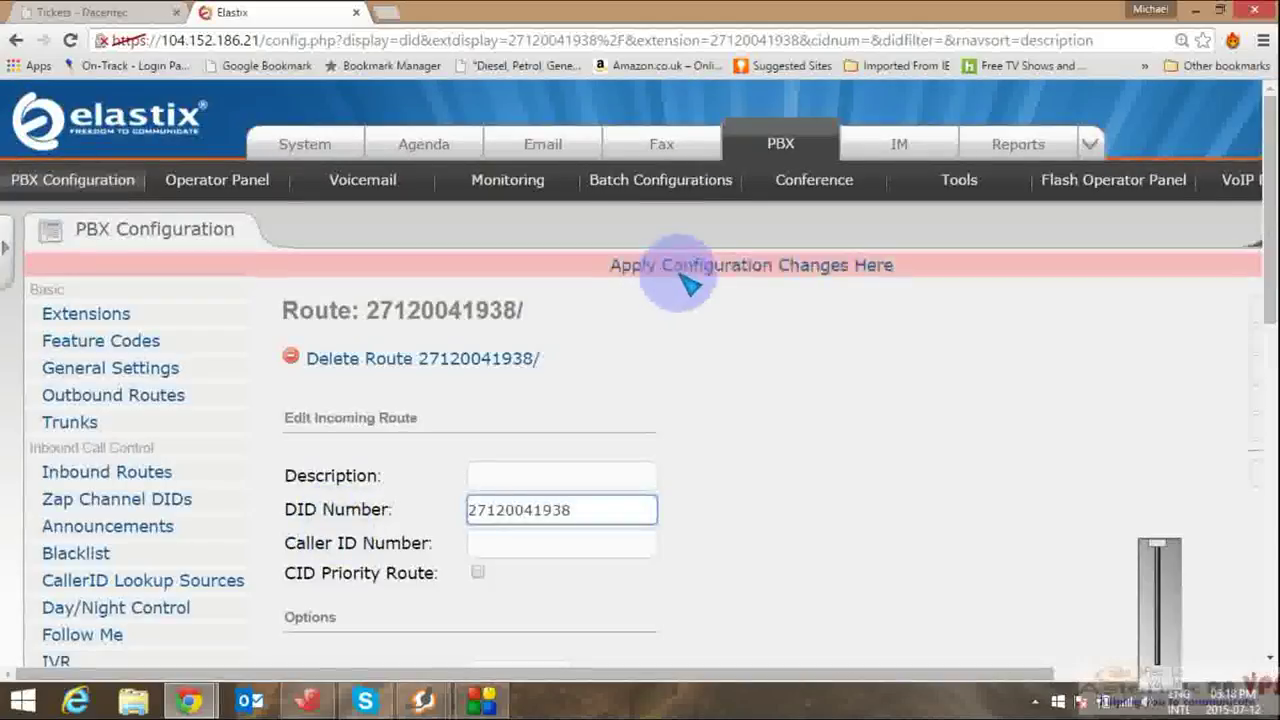
{"action": "left_click", "coordinate": [684, 274]}
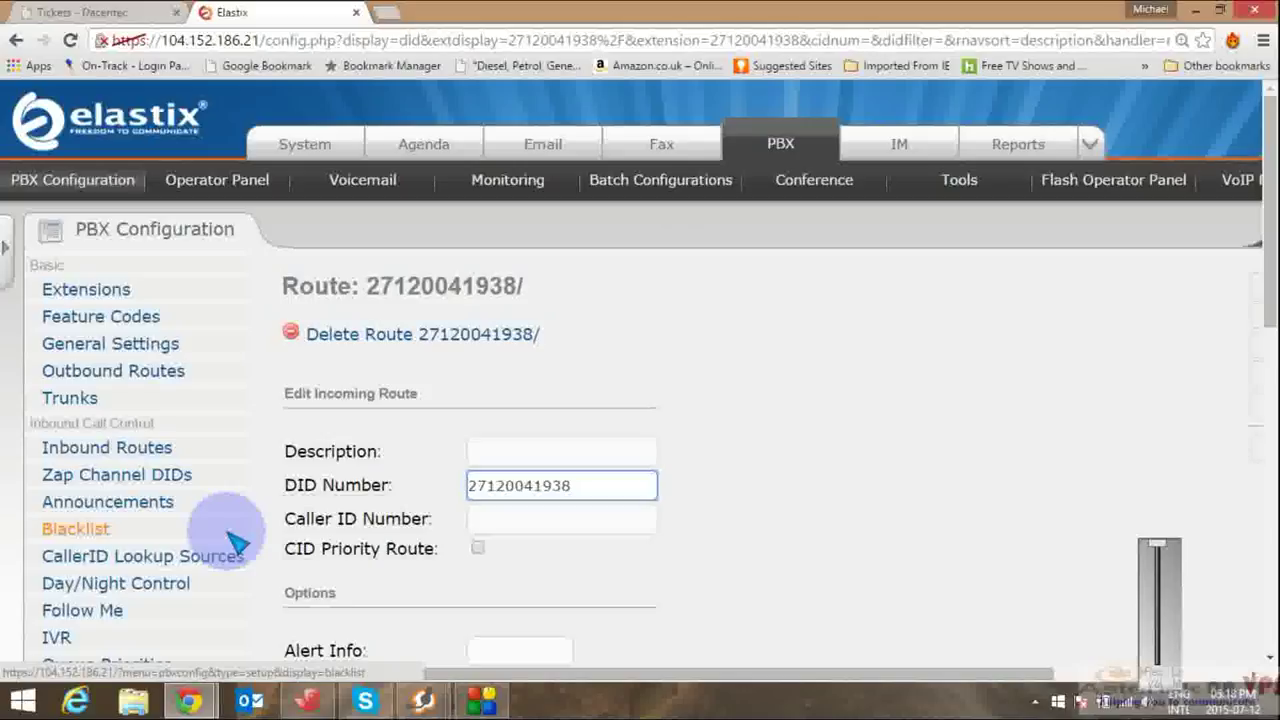
Step: Switch back from Xshell and Zoiper to the Elastix route page and open the Extras/Call Center/Addons dropdown
{"action": "left_click", "coordinate": [313, 703]}
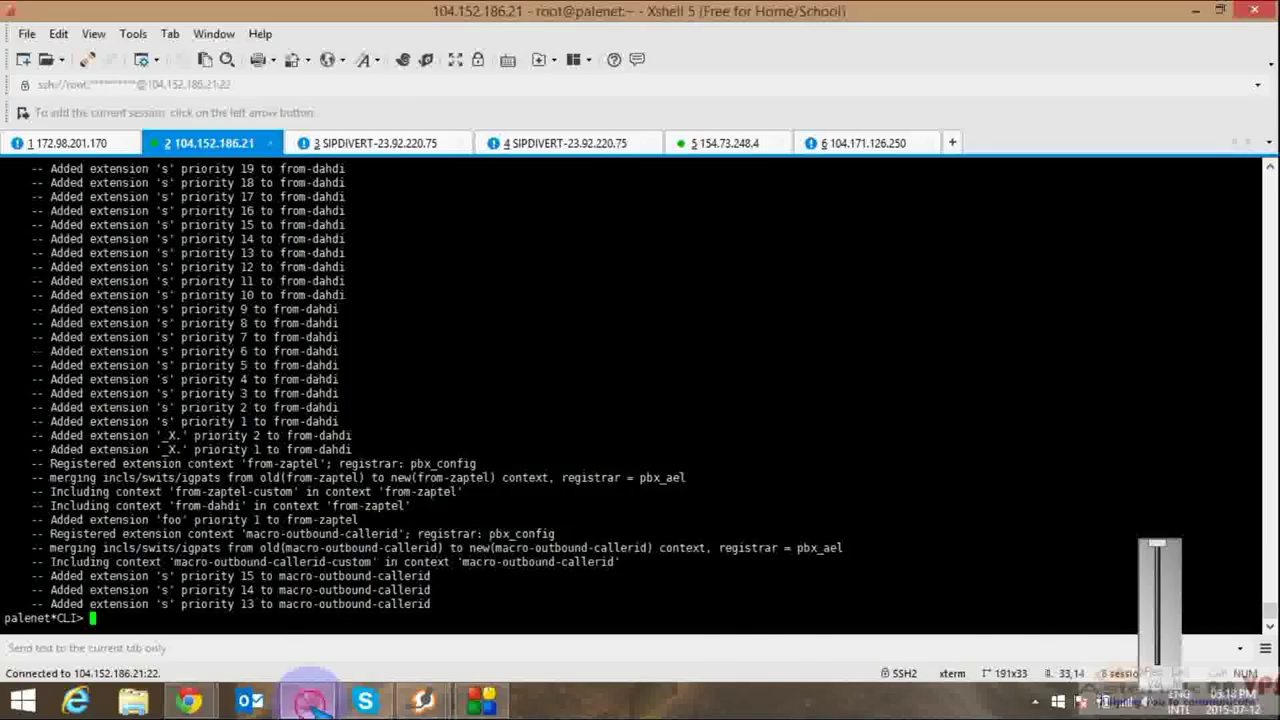
{"action": "left_click", "coordinate": [313, 703]}
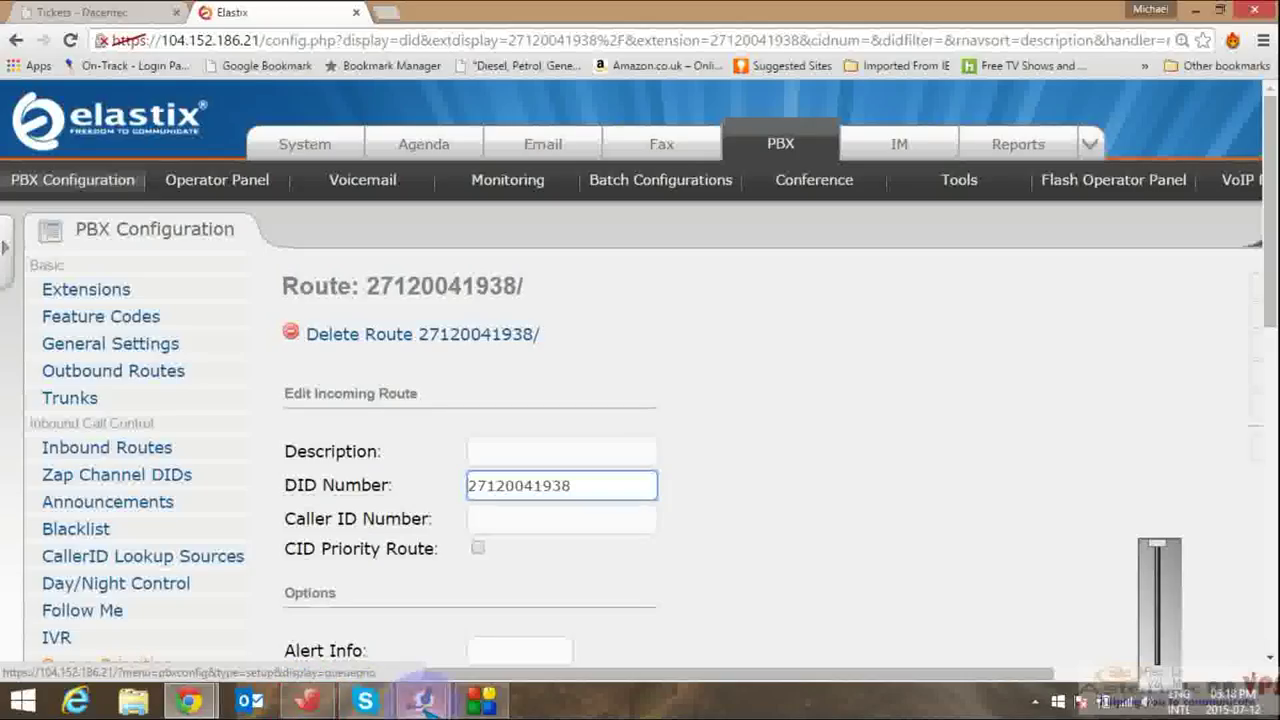
{"action": "left_click", "coordinate": [418, 700]}
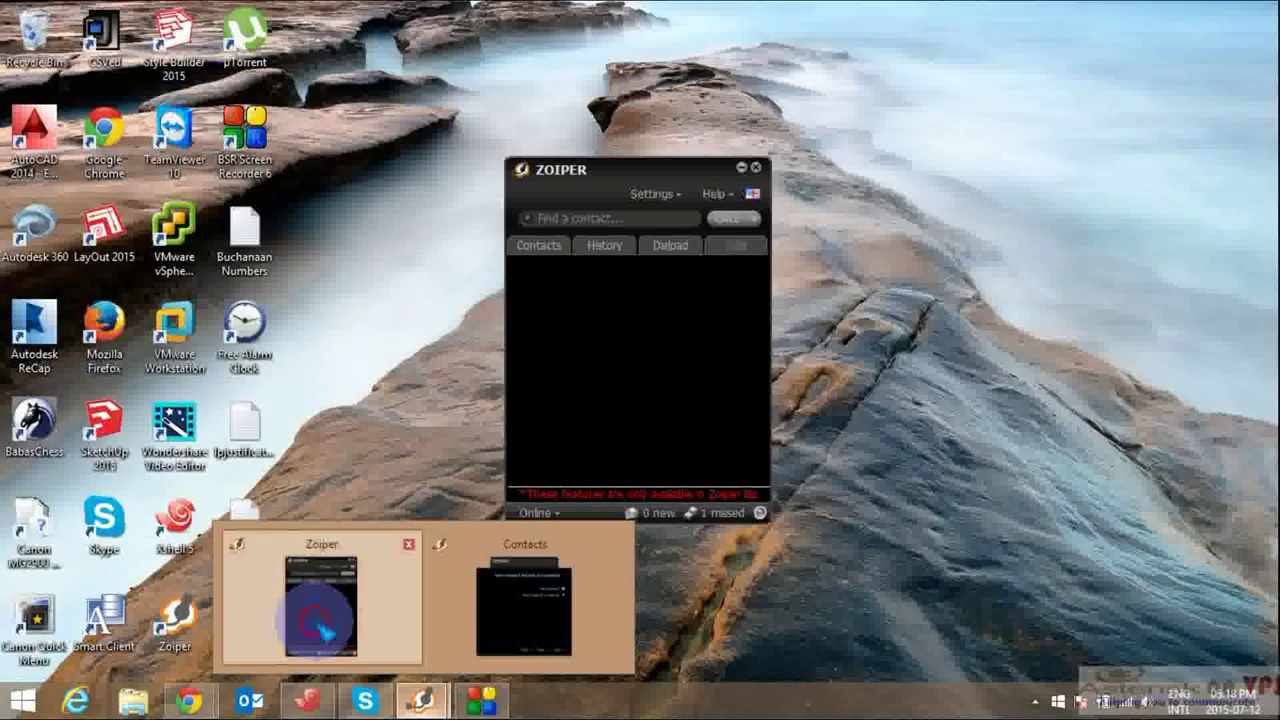
{"action": "left_click", "coordinate": [322, 632]}
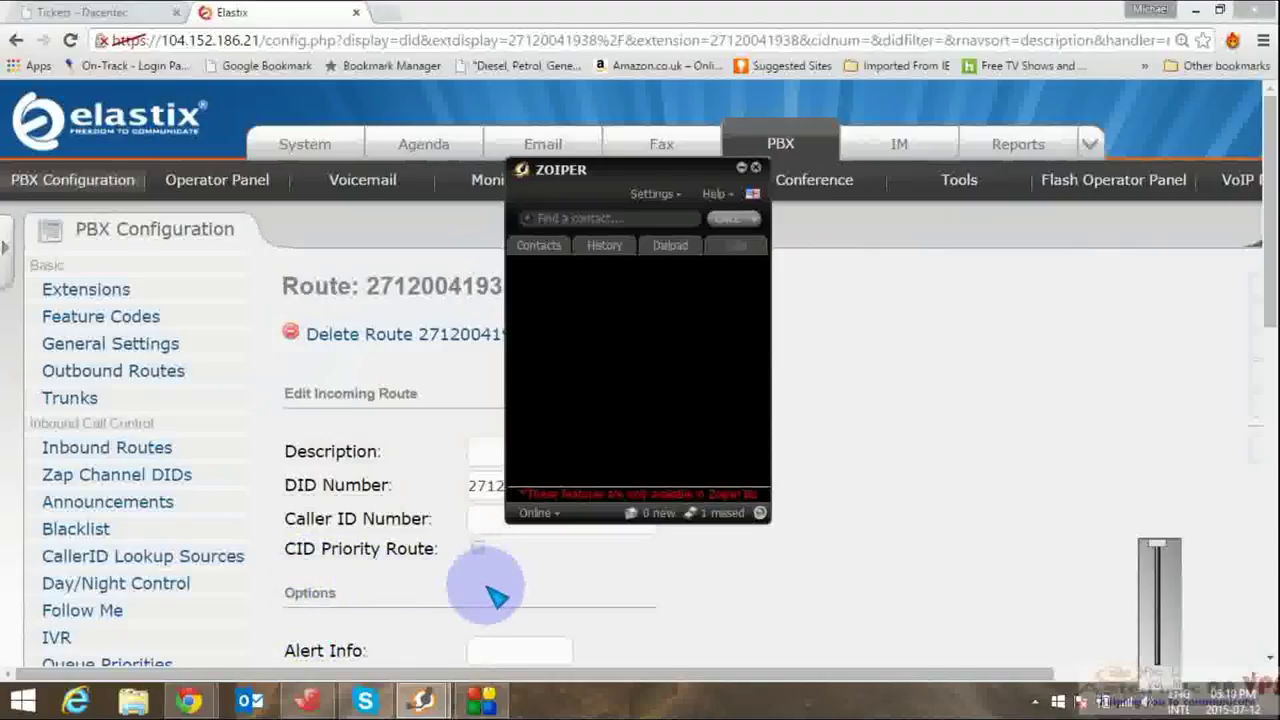
{"action": "left_click", "coordinate": [1048, 320]}
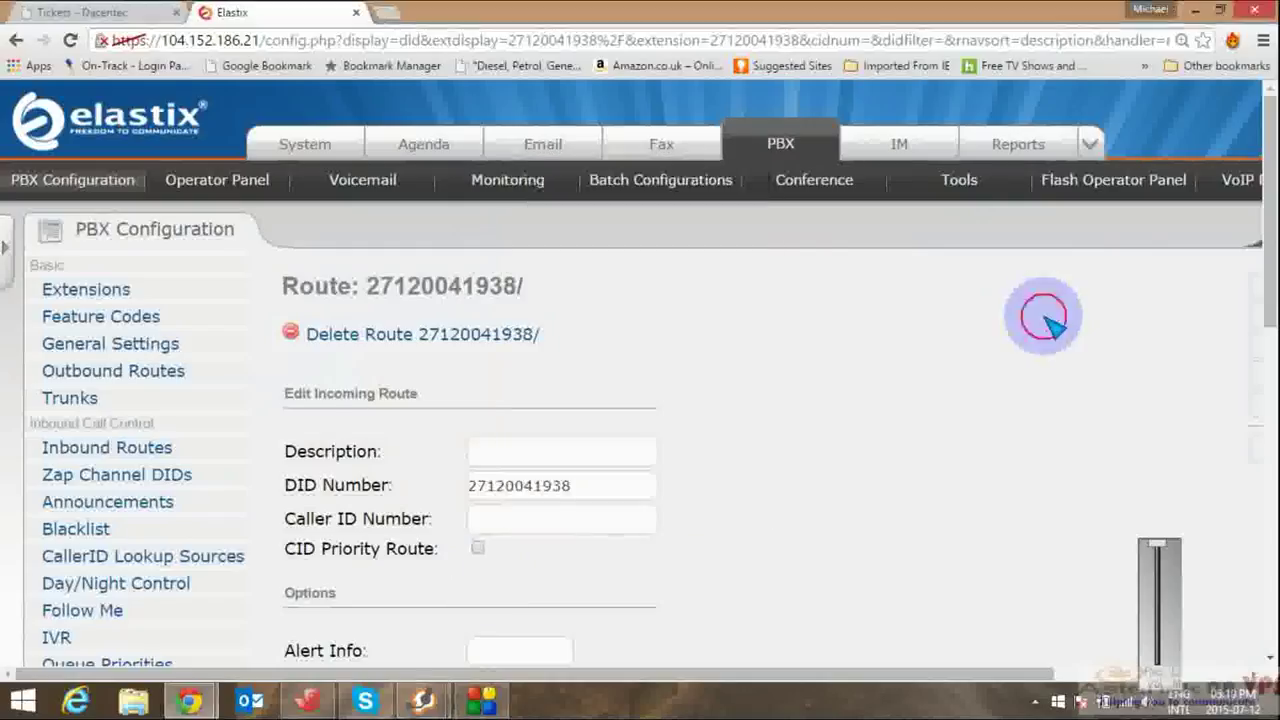
{"action": "left_click", "coordinate": [1088, 142]}
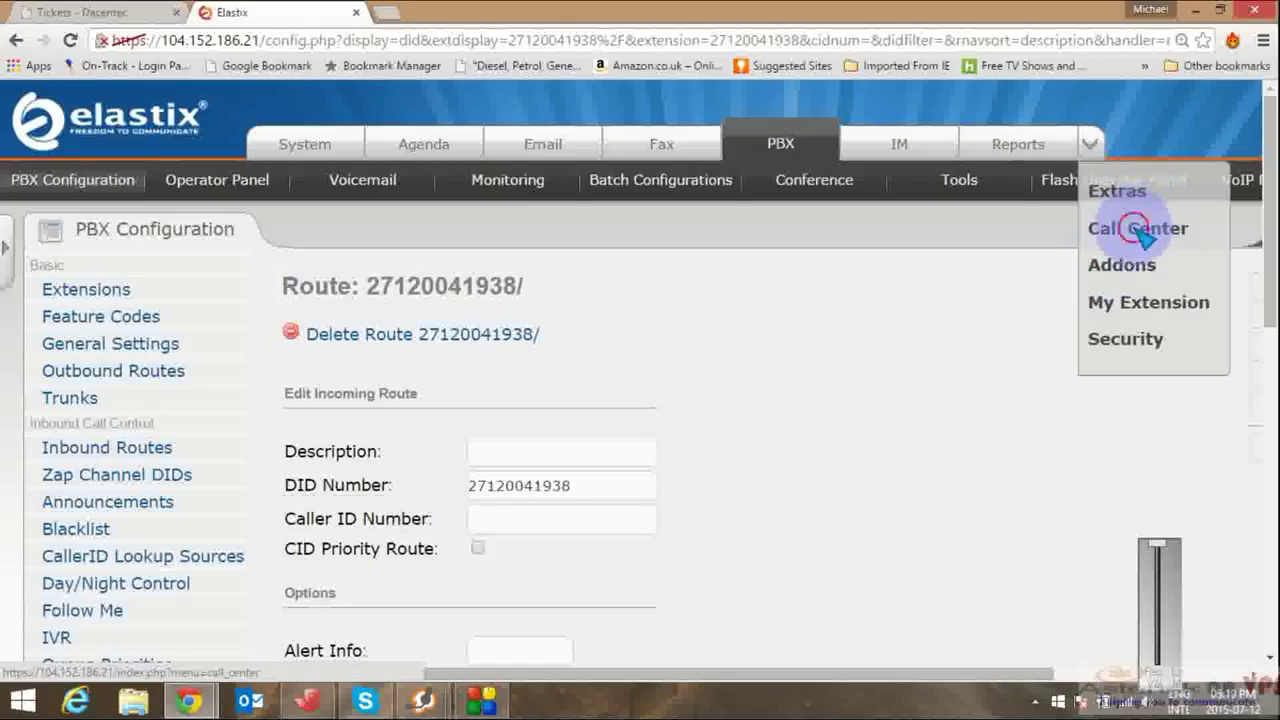
Step: From Call Center's Agent Console, log Agent/300 in on SIP/1000, answering Zoiper and keying the password
{"action": "left_click", "coordinate": [1140, 228]}
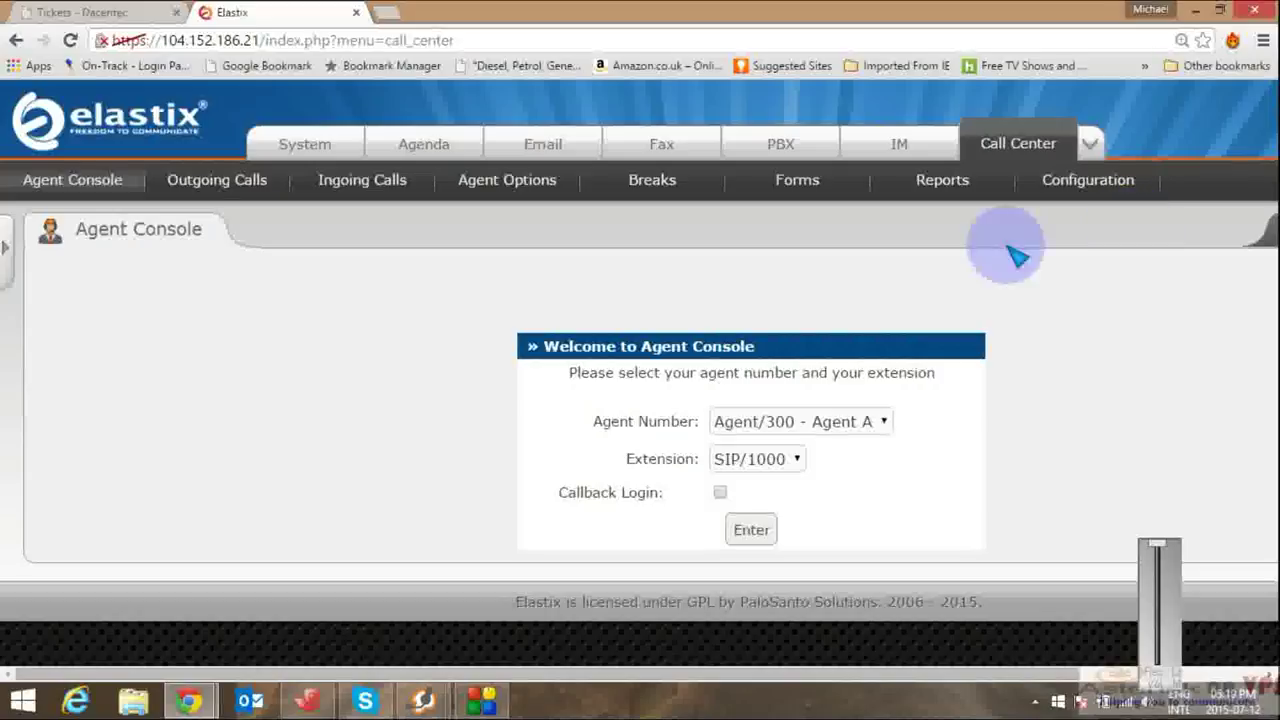
{"action": "left_click", "coordinate": [766, 526]}
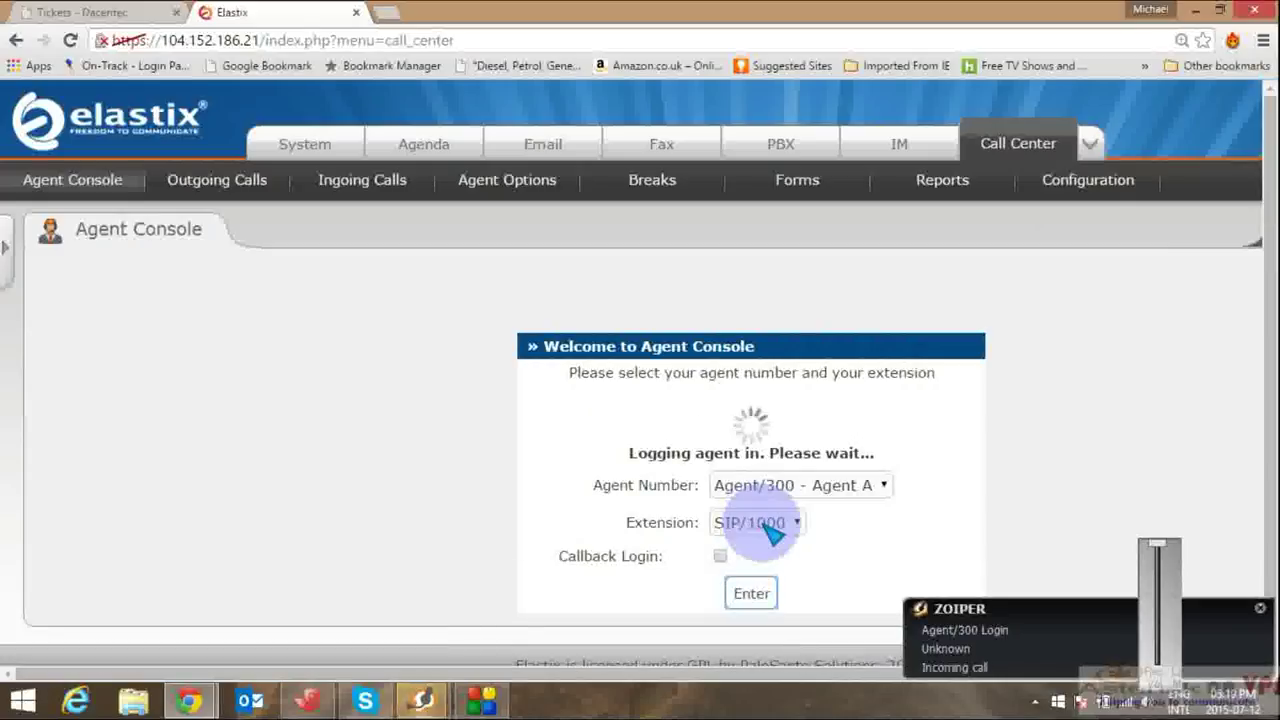
{"action": "mouse_move", "coordinate": [425, 693]}
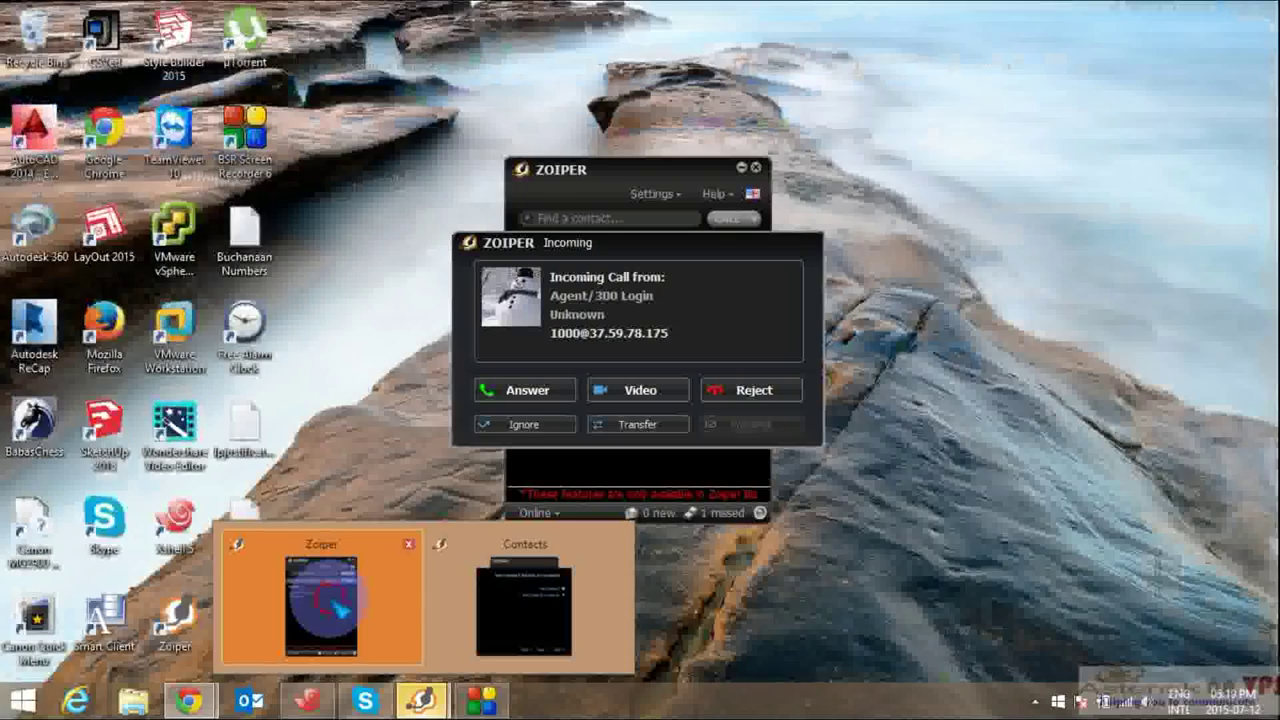
{"action": "left_click", "coordinate": [340, 610]}
{"action": "left_click", "coordinate": [545, 391]}
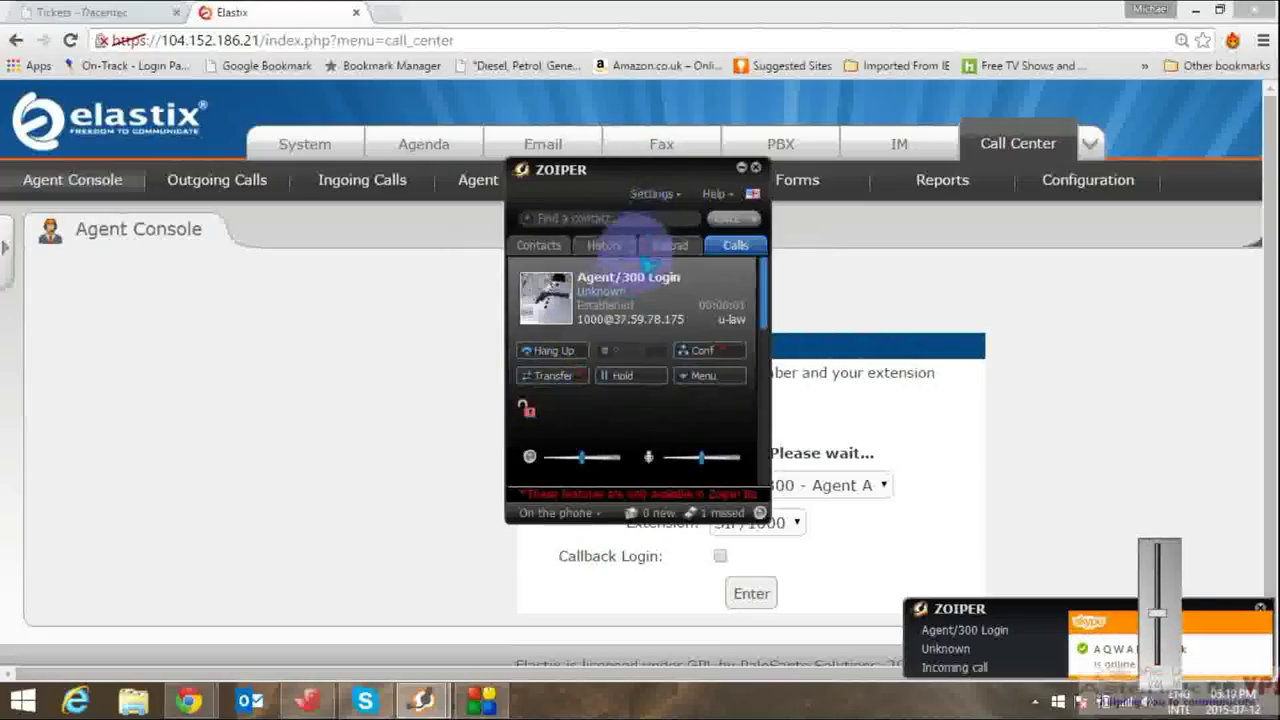
{"action": "left_click", "coordinate": [664, 248]}
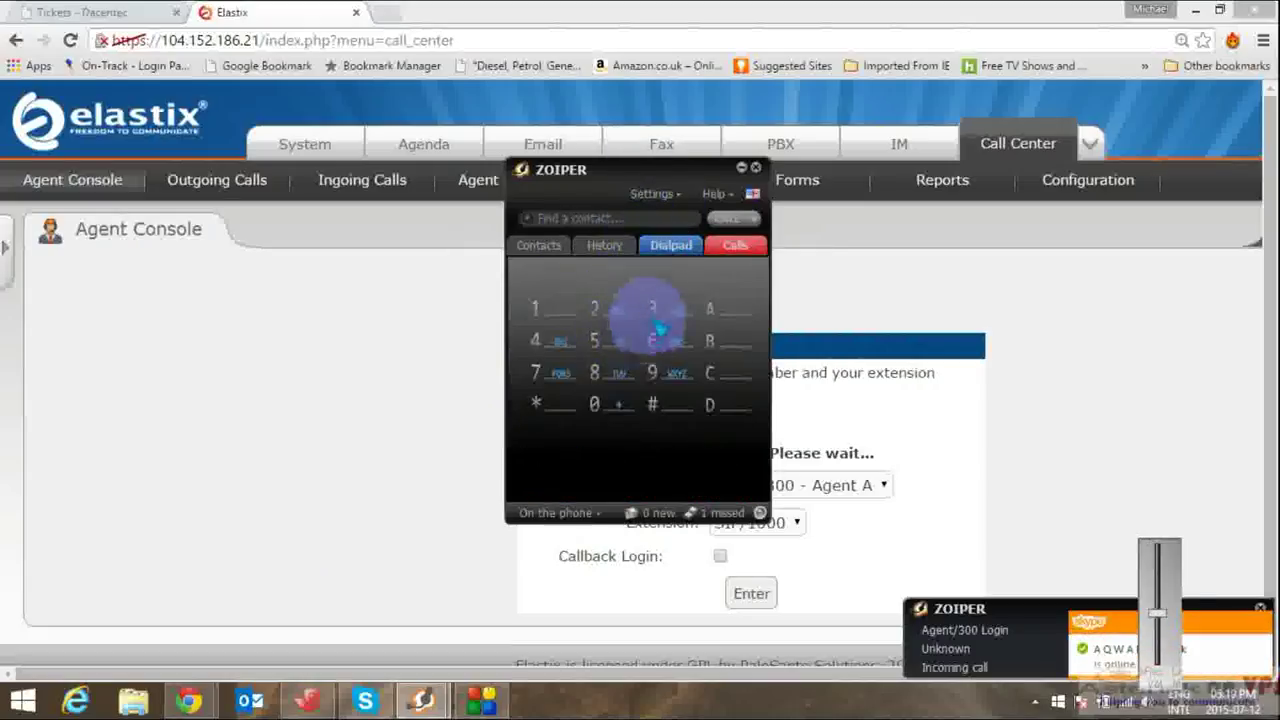
{"action": "left_click", "coordinate": [605, 405]}
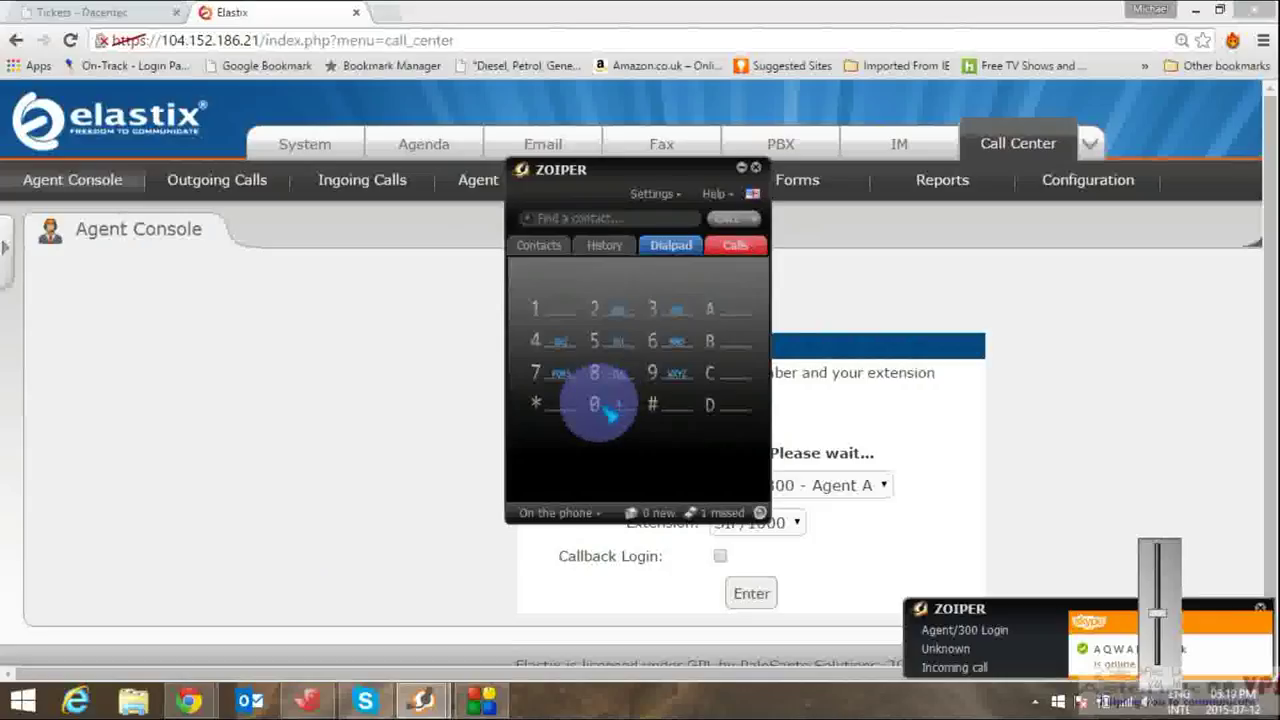
{"action": "left_click", "coordinate": [655, 410]}
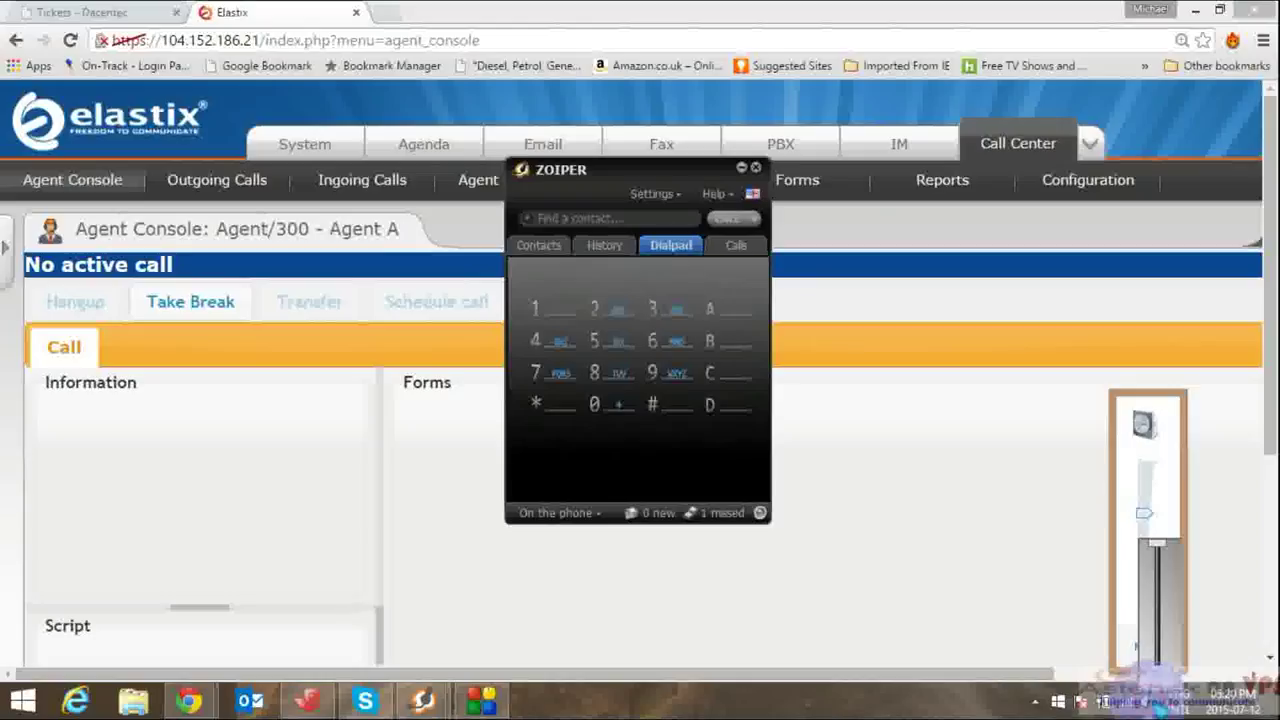
Step: Hang up the login call in Zoiper's Calls tab and return to the Elastix Agent Console
{"action": "left_click", "coordinate": [1157, 483]}
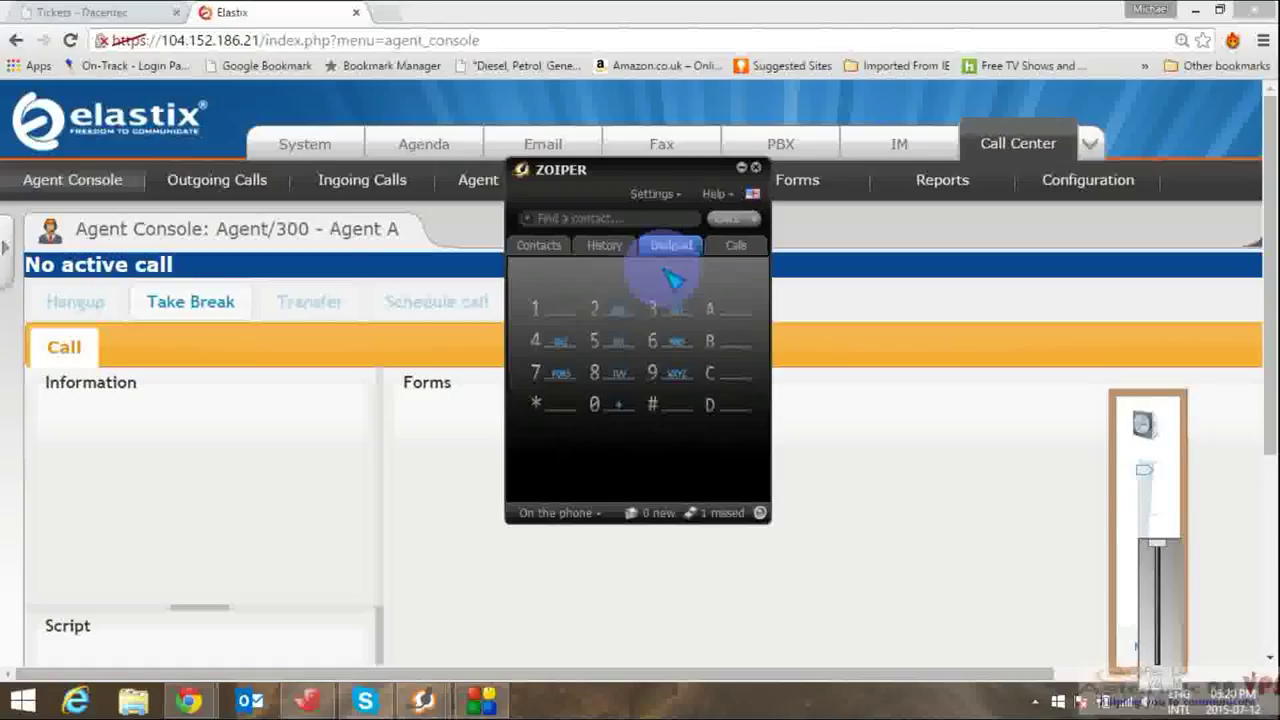
{"action": "left_click", "coordinate": [735, 246]}
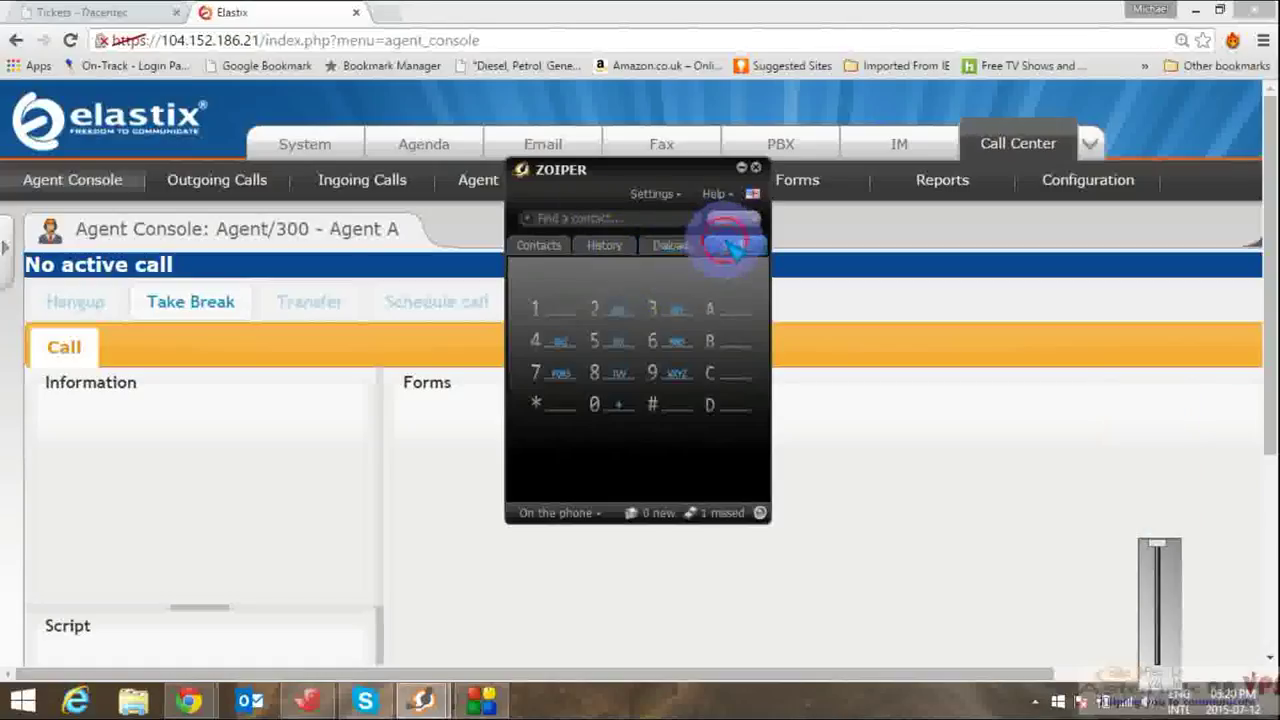
{"action": "left_click", "coordinate": [551, 352]}
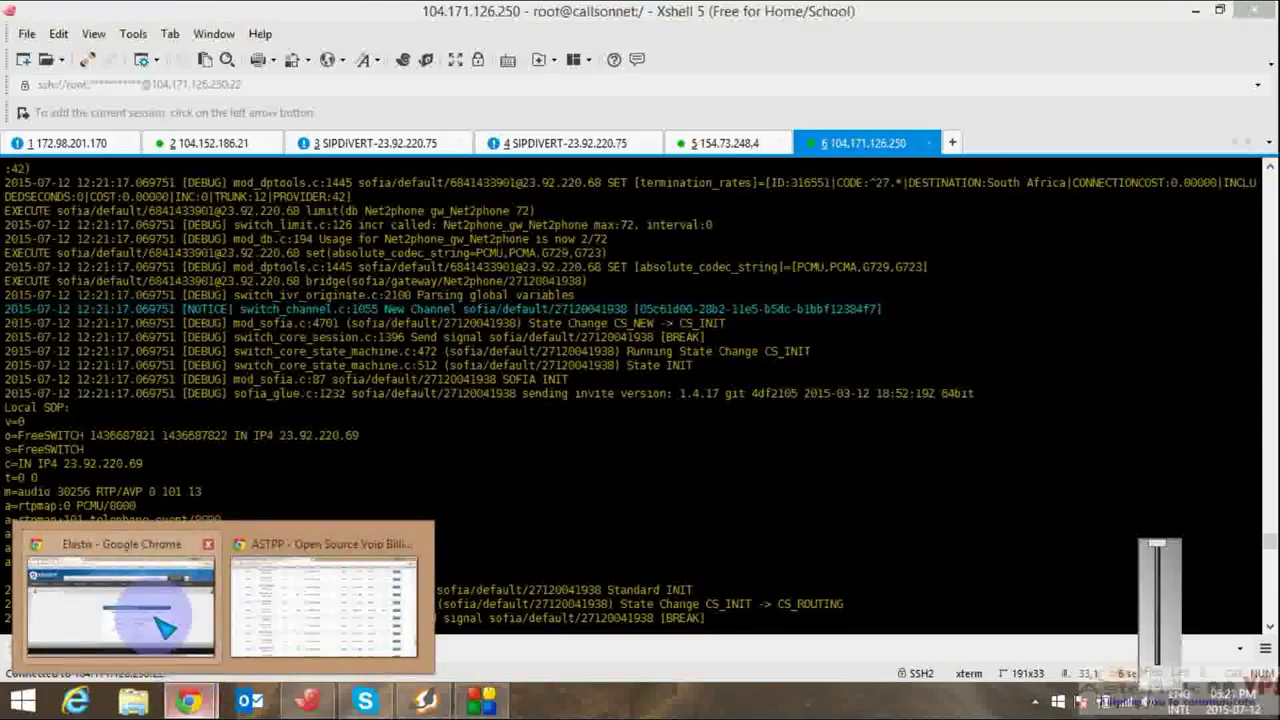
{"action": "left_click", "coordinate": [118, 586]}
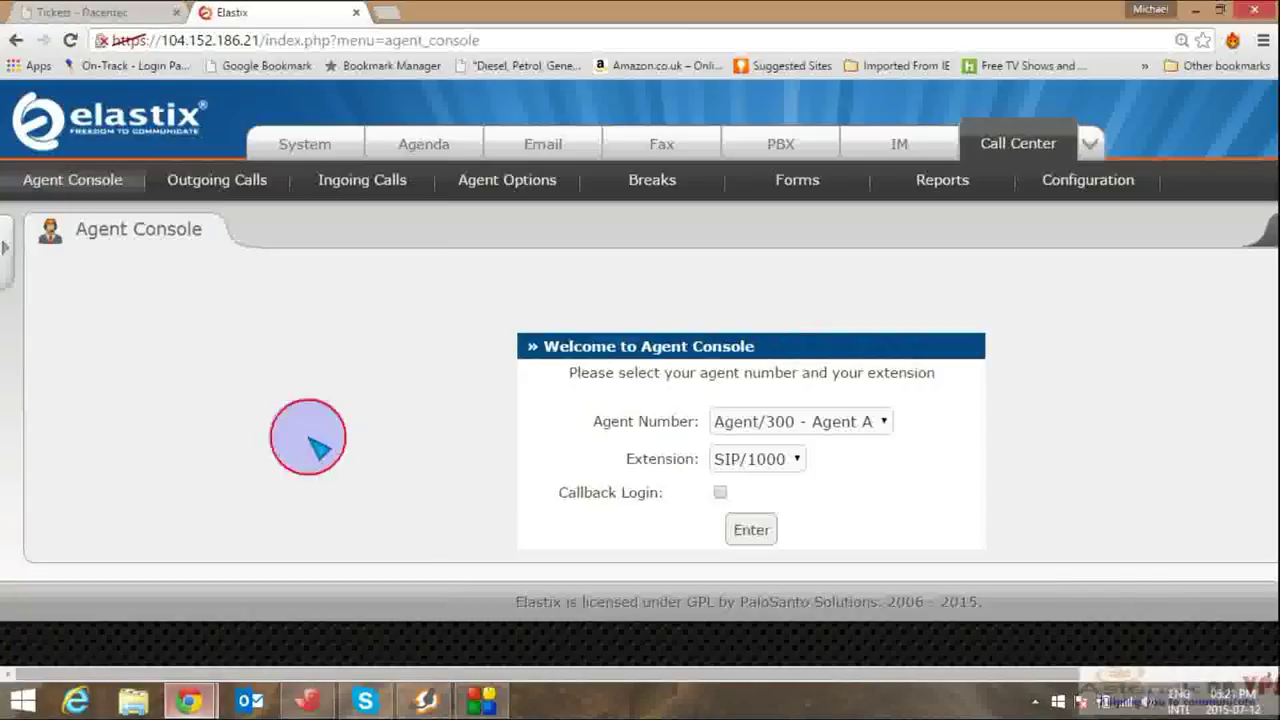
Step: Log Agent/300 back in by answering the Zoiper login call and keying the password with #
{"action": "left_click", "coordinate": [767, 530]}
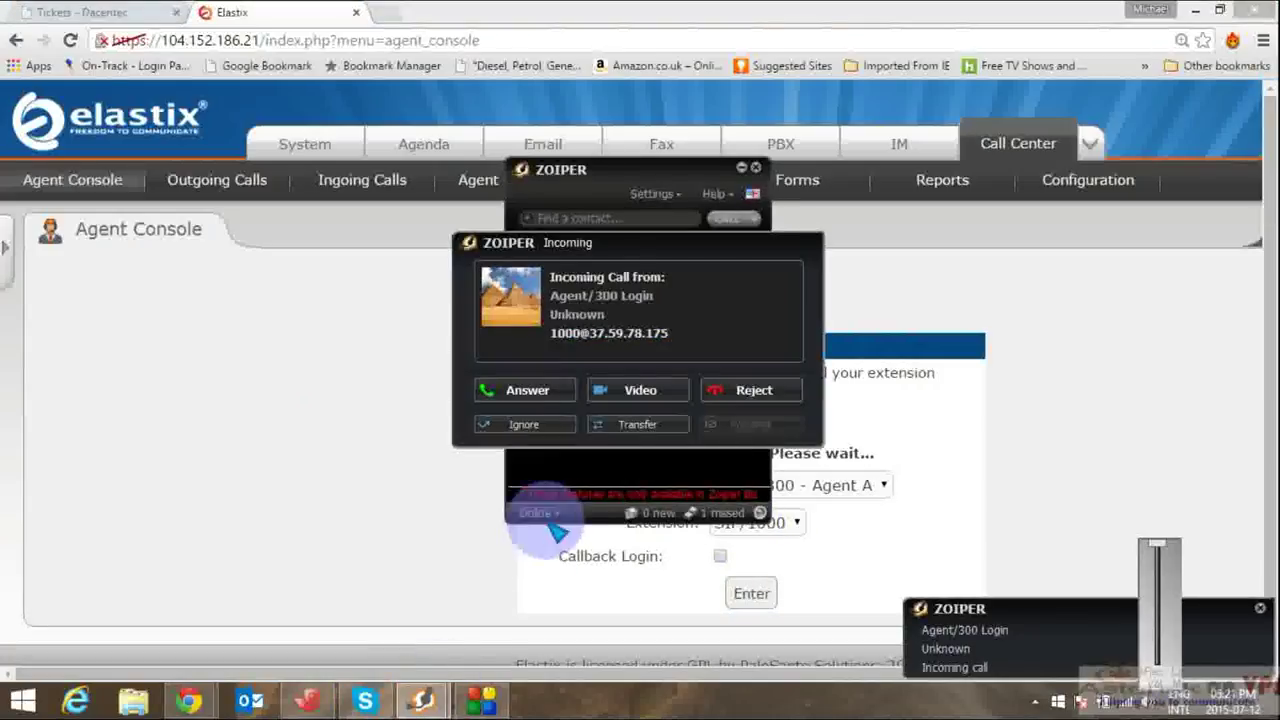
{"action": "left_click", "coordinate": [530, 390]}
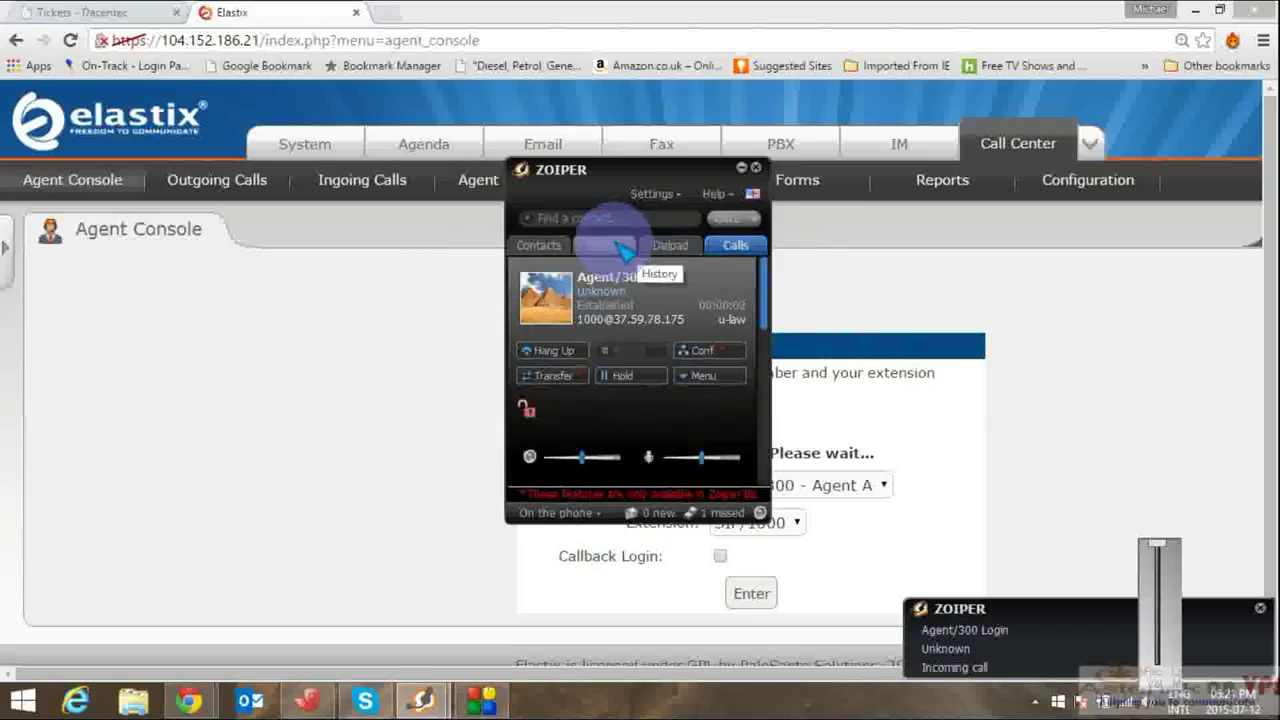
{"action": "left_click", "coordinate": [670, 245]}
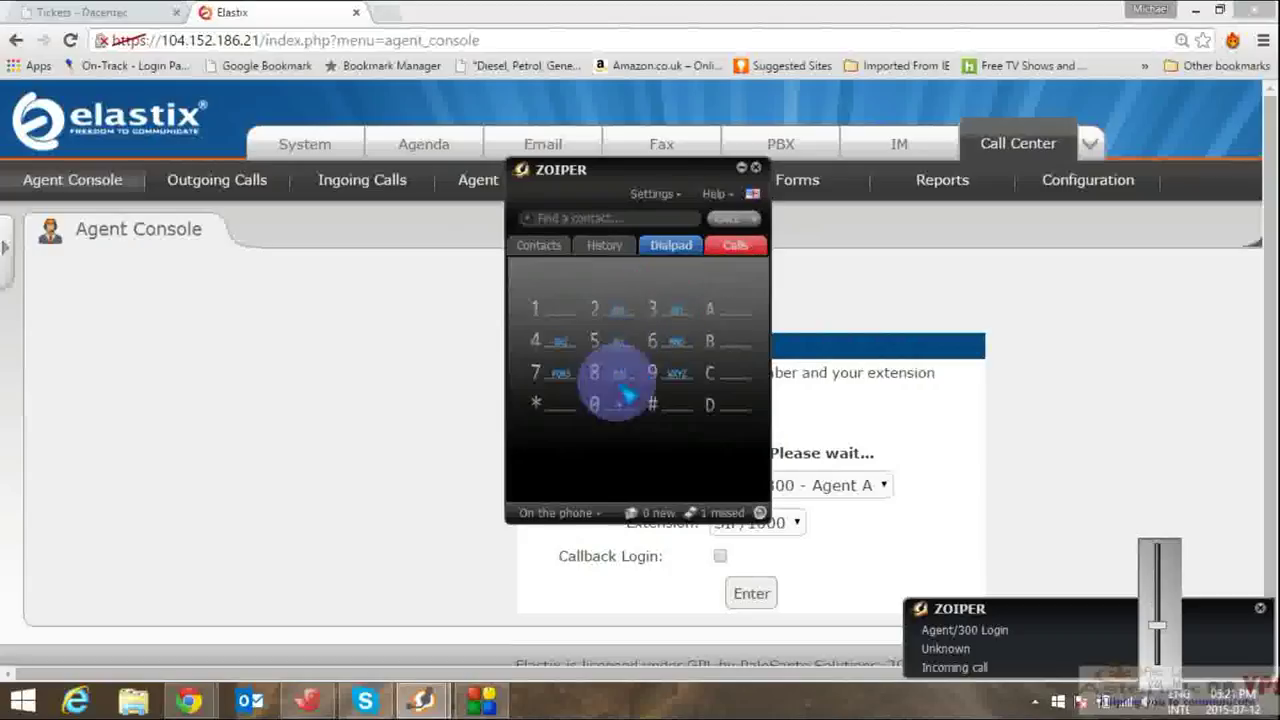
{"action": "left_click", "coordinate": [660, 410]}
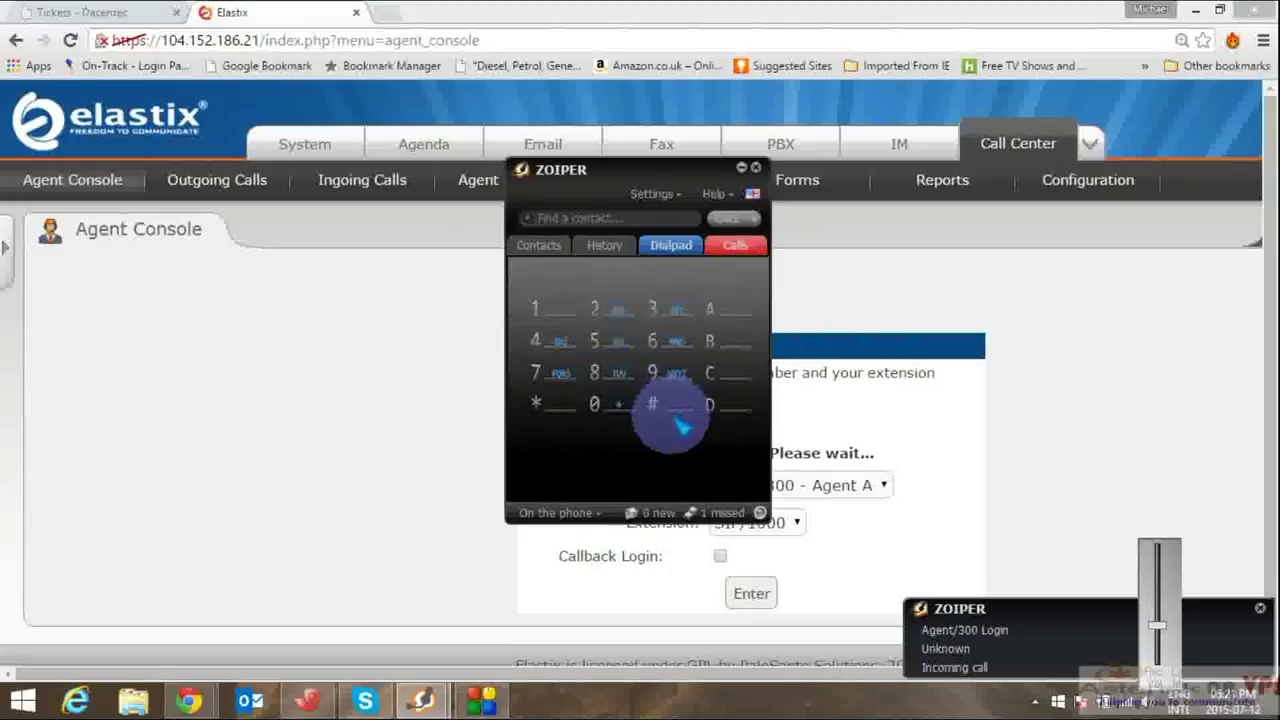
{"action": "left_click", "coordinate": [664, 412]}
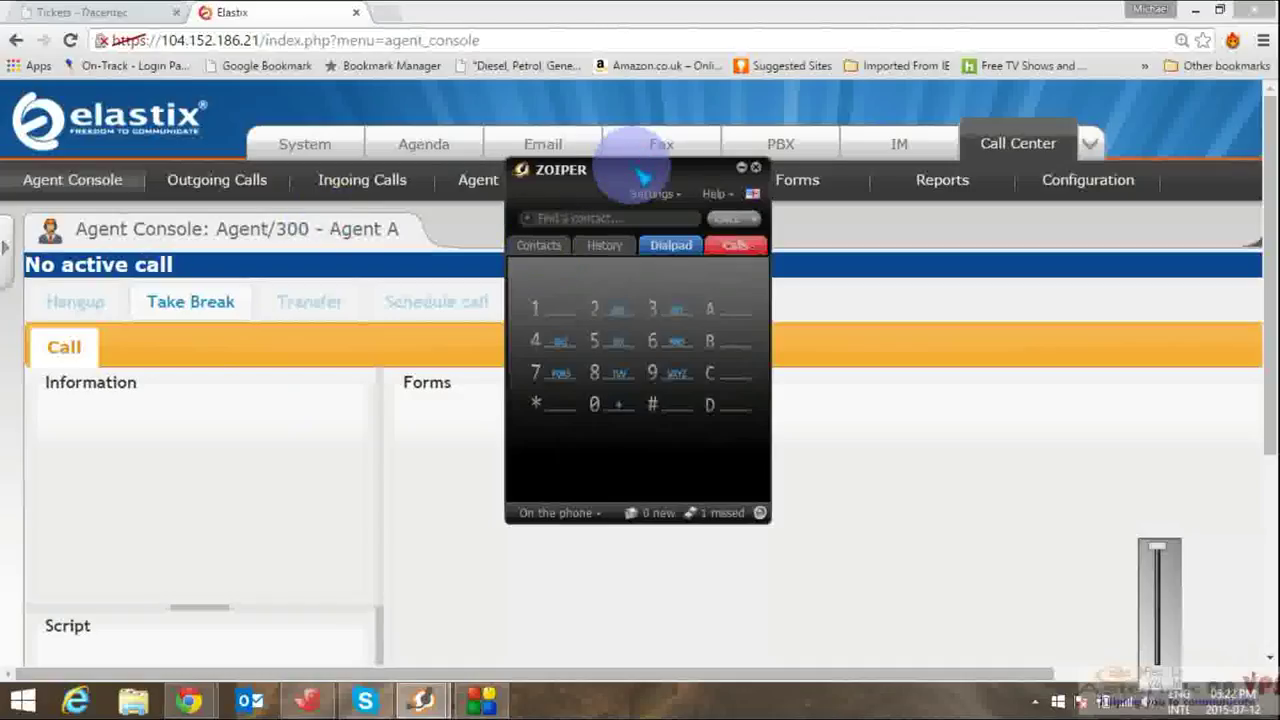
{"action": "left_click_drag", "start_coordinate": [642, 177], "coordinate": [1031, 275]}
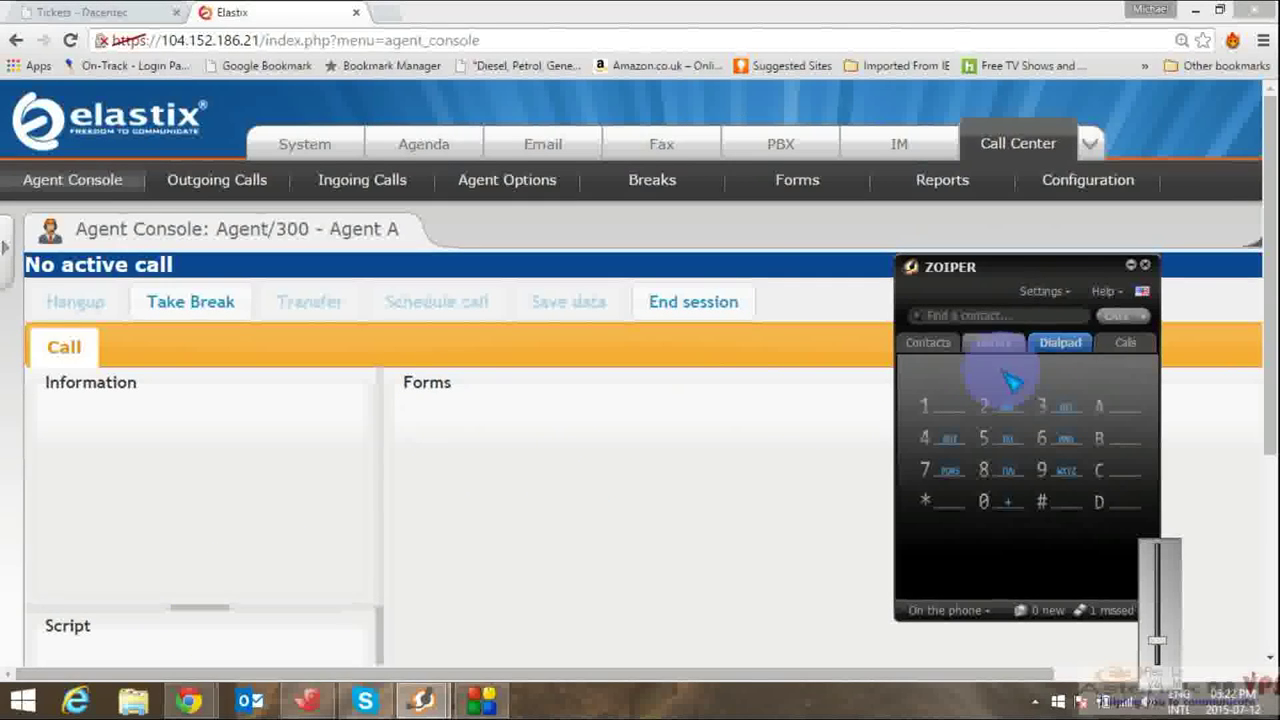
{"action": "left_click_drag", "start_coordinate": [1266, 343], "coordinate": [686, 457]}
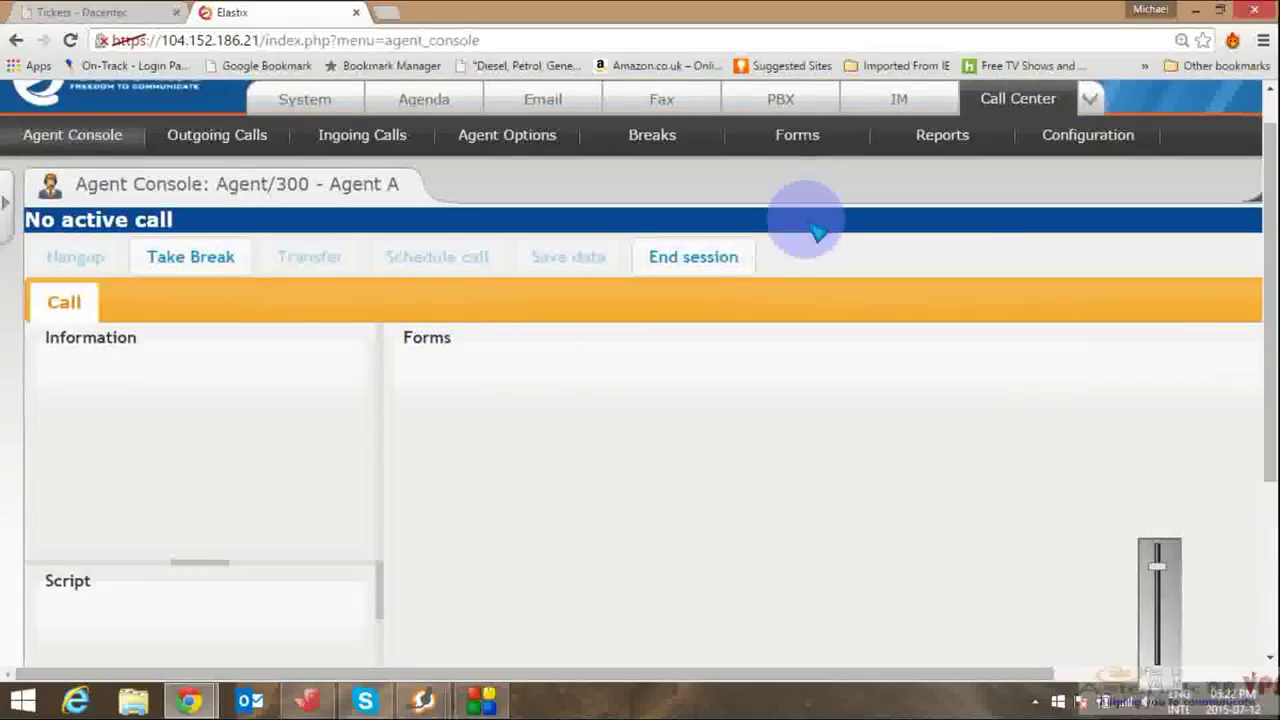
Step: Select Customer_information in the Call Center Forms list and activate it
{"action": "left_click", "coordinate": [796, 145]}
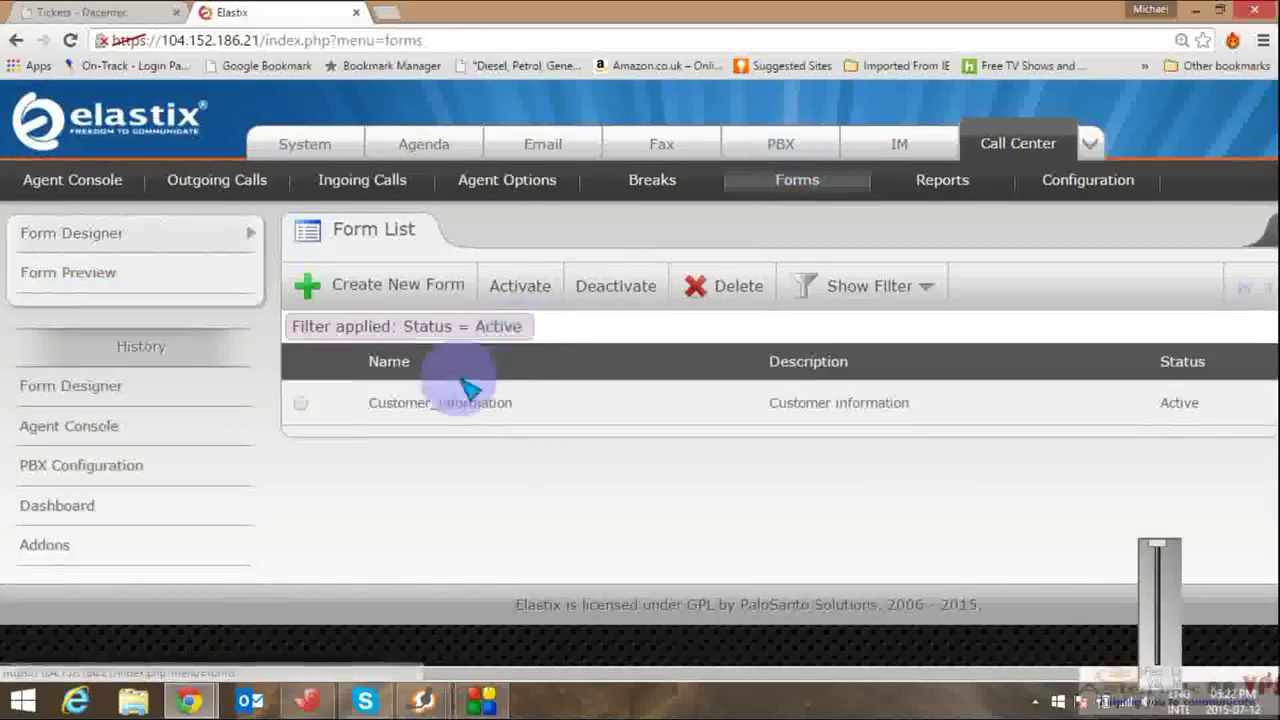
{"action": "left_click", "coordinate": [300, 404]}
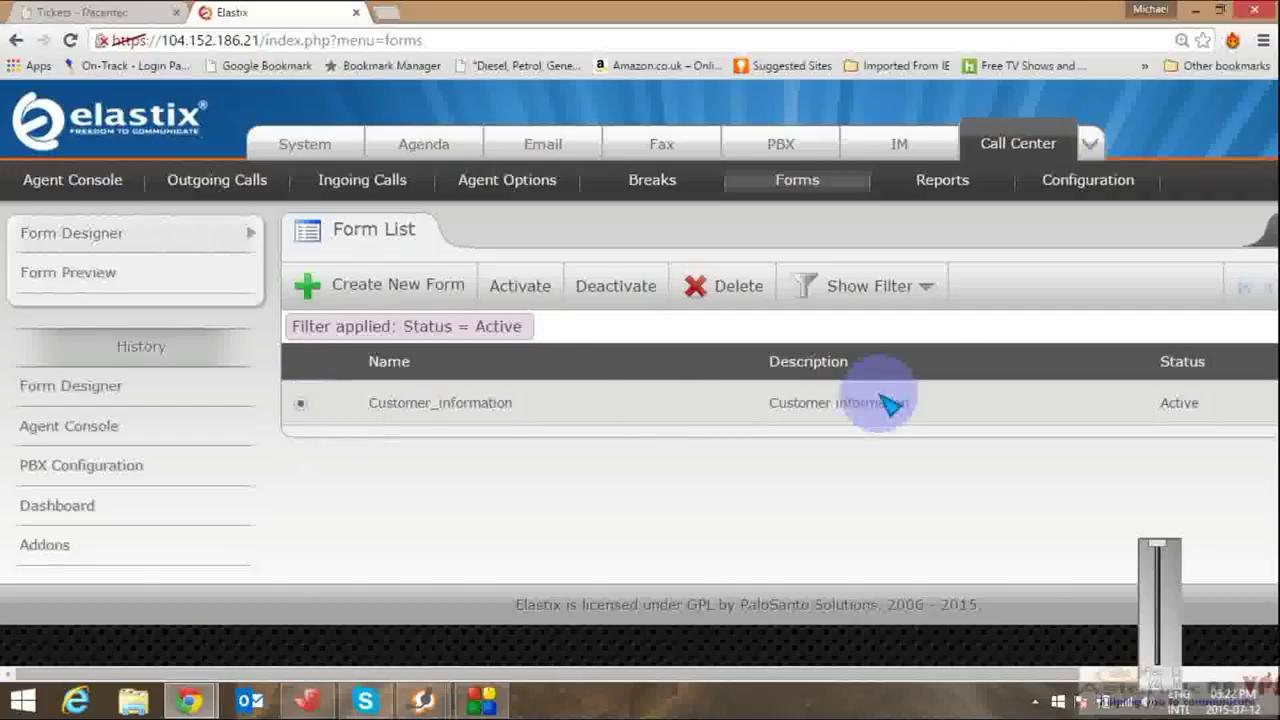
{"action": "left_click", "coordinate": [521, 289]}
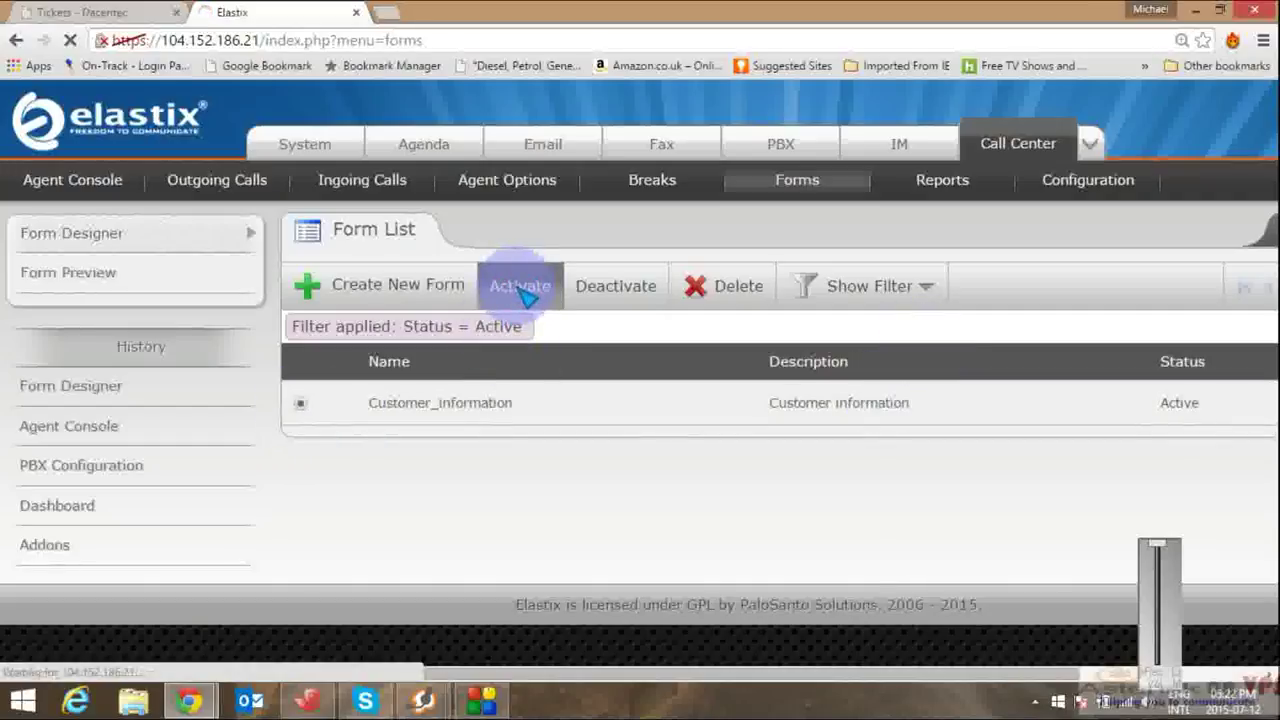